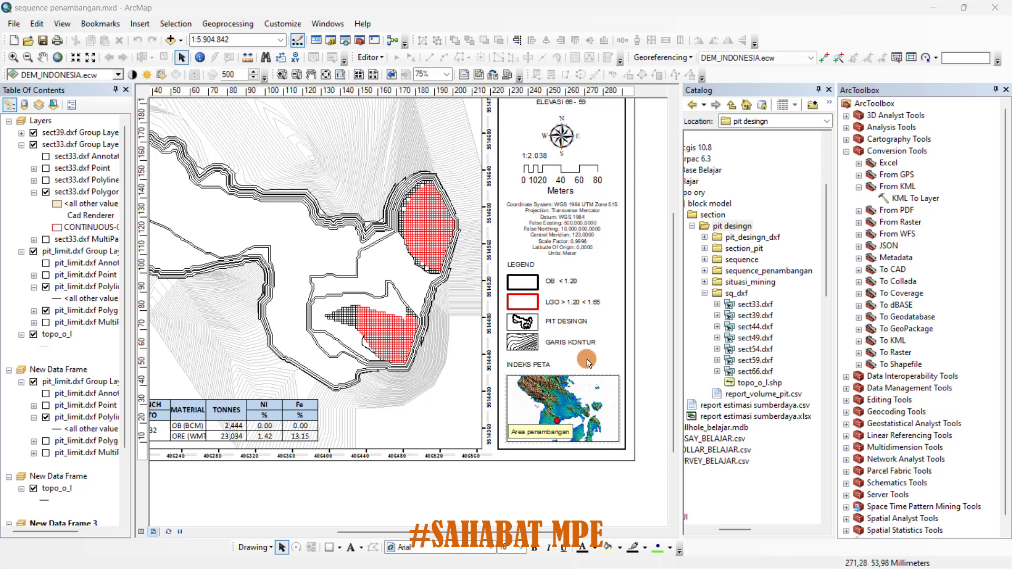
Start a new measured grid for the index map's data frame under INDEKS PETA.
left_click(563, 376)
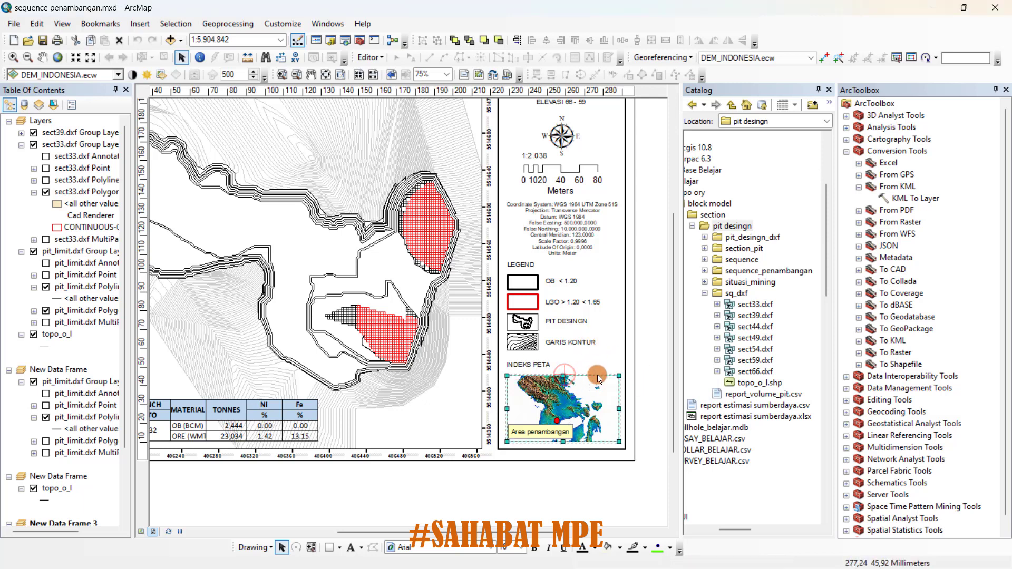
right_click(590, 377)
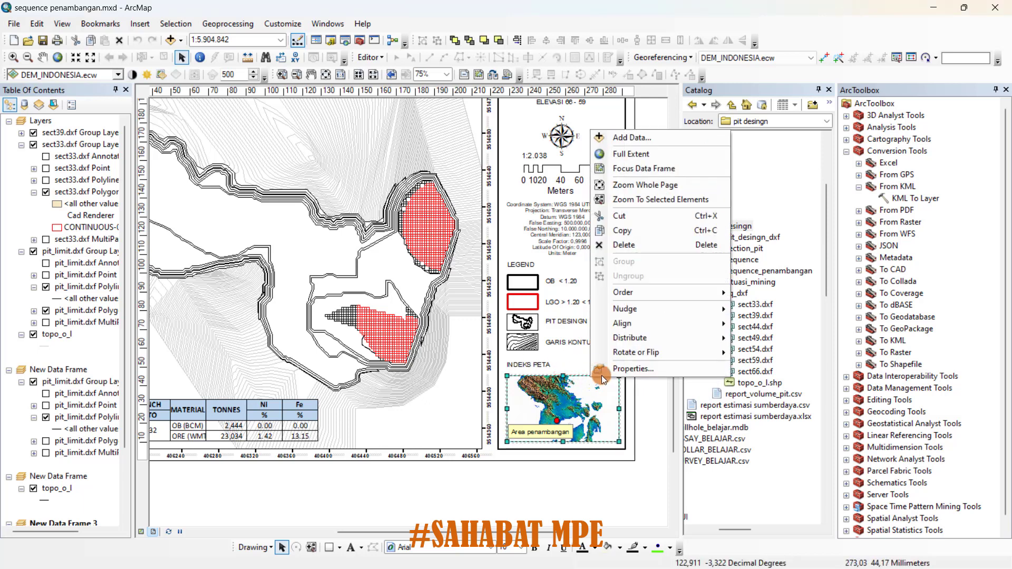
left_click(618, 371)
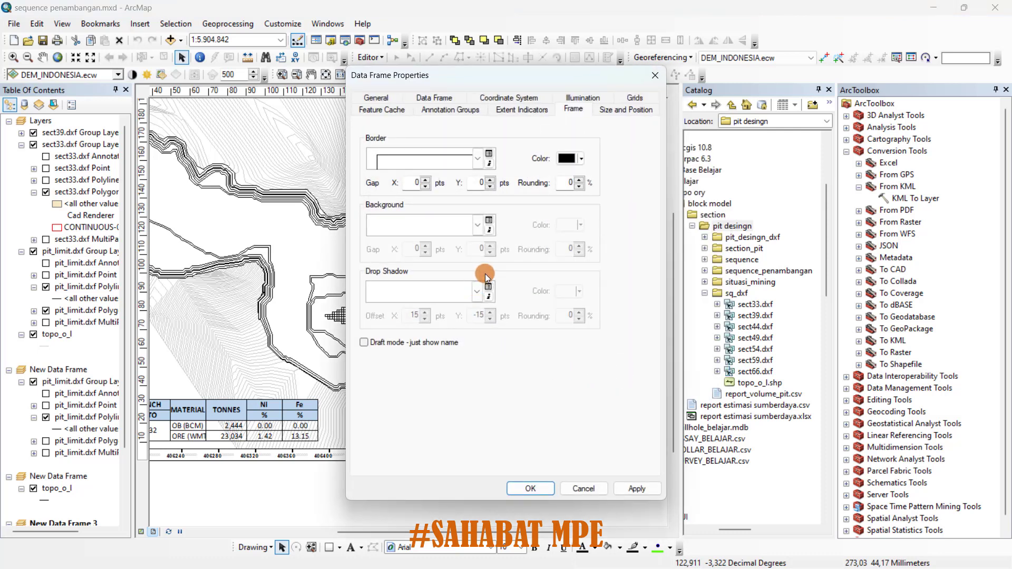
left_click(635, 97)
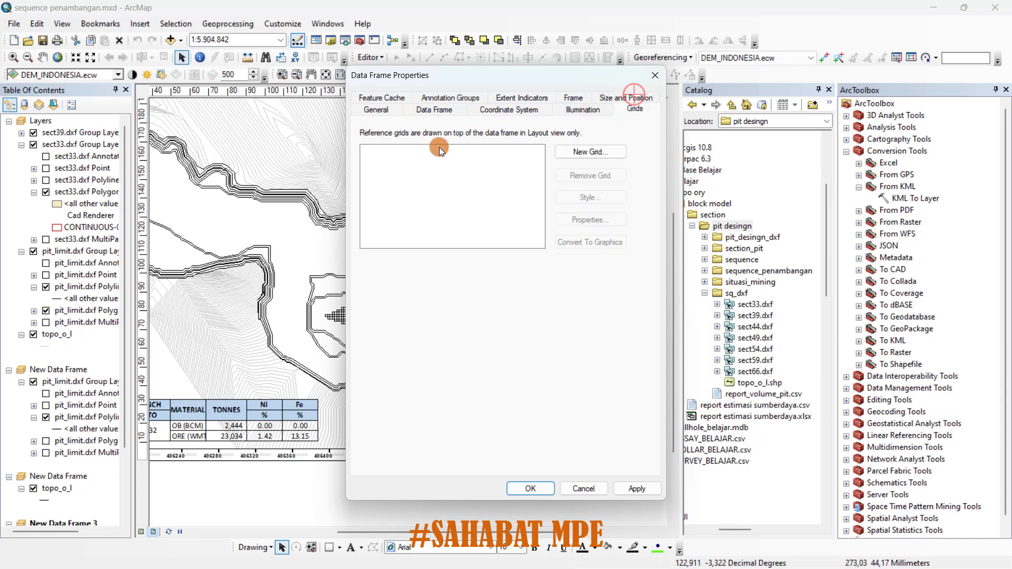
left_click(575, 152)
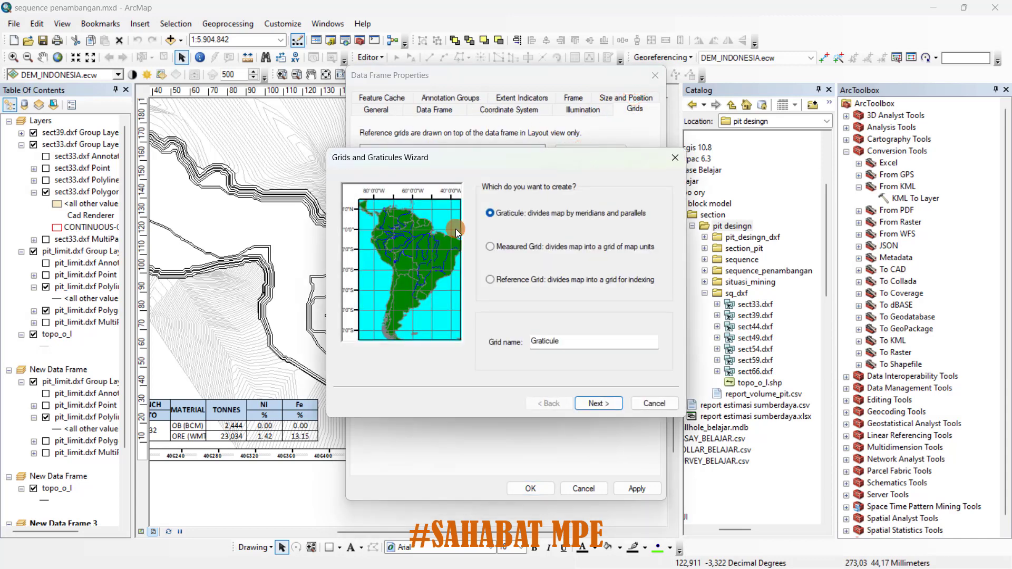
left_click(516, 247)
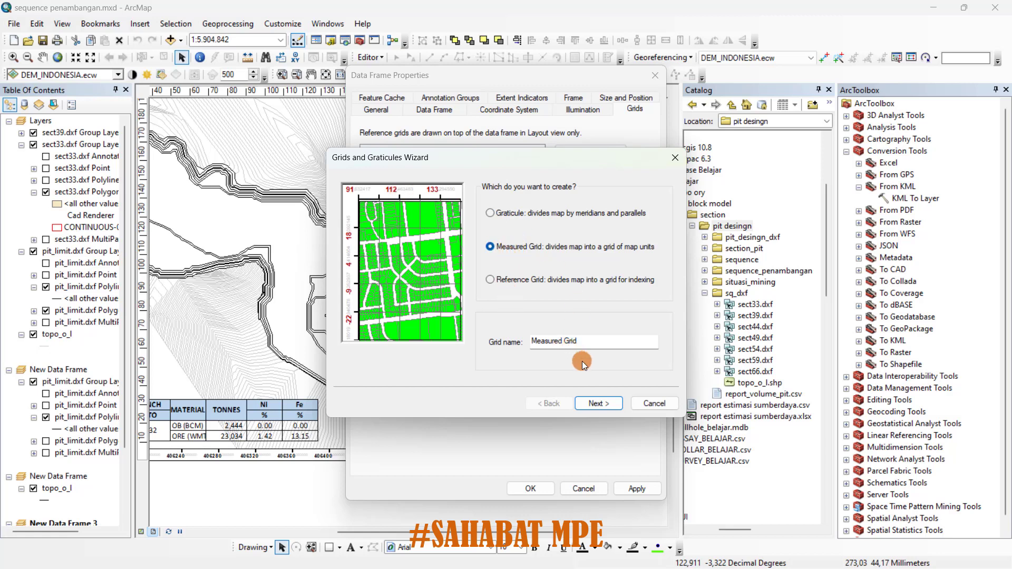
left_click(588, 394)
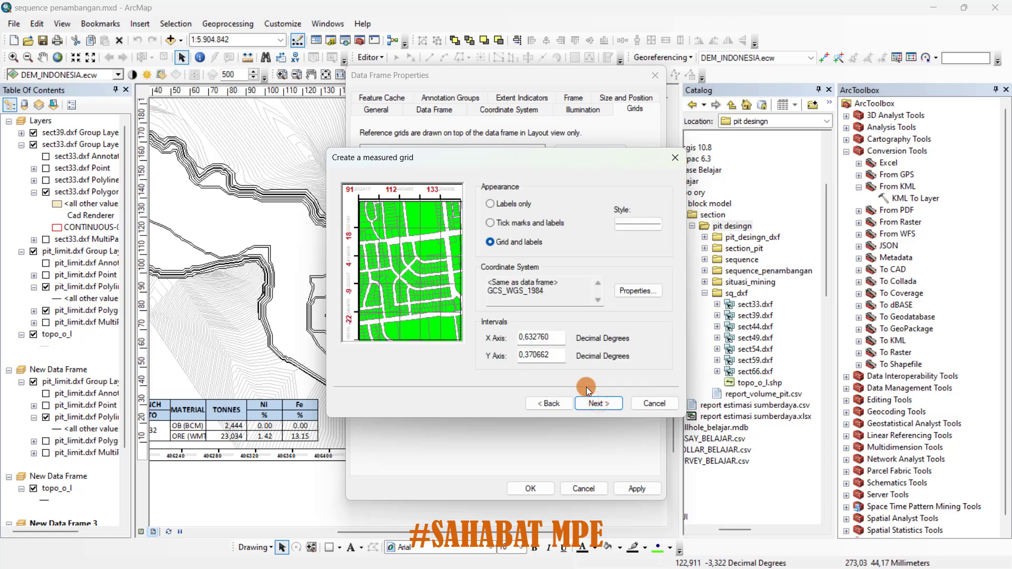
Set the measured grid's appearance to labels only, keep the remaining default settings, and apply the grid to the index map.
left_click(517, 205)
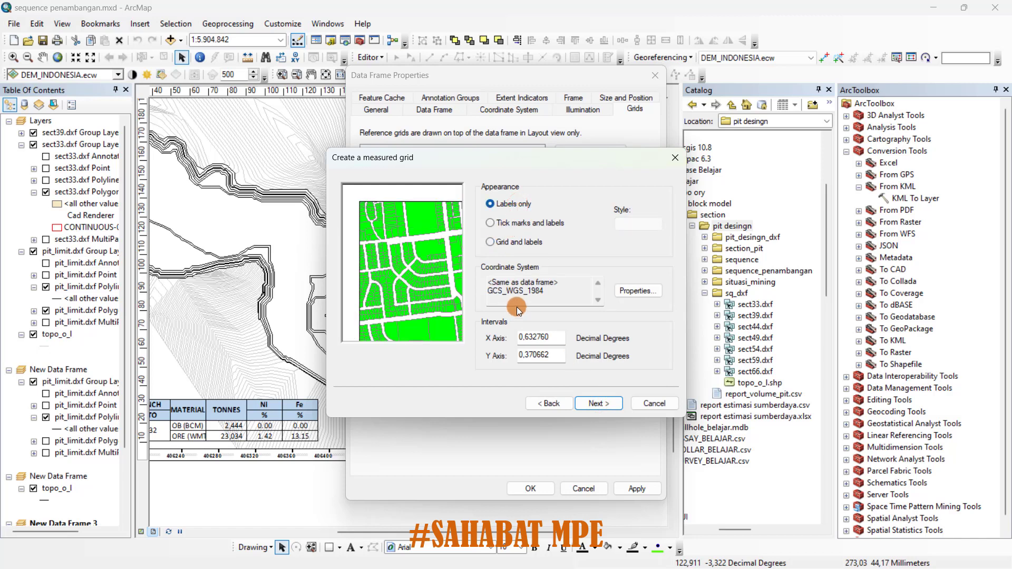
left_click(538, 223)
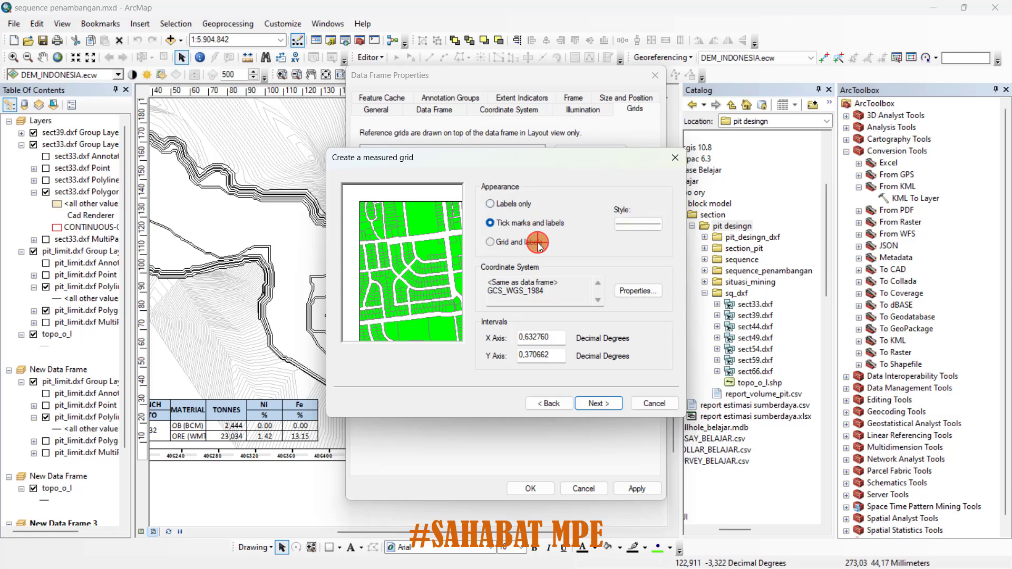
left_click(506, 204)
left_click(605, 406)
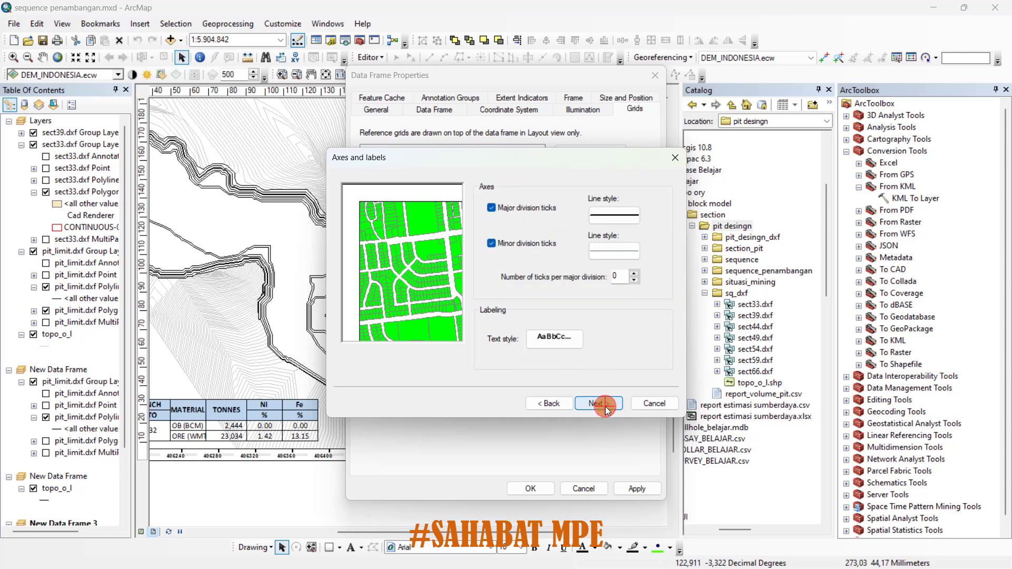
left_click(605, 407)
left_click(605, 406)
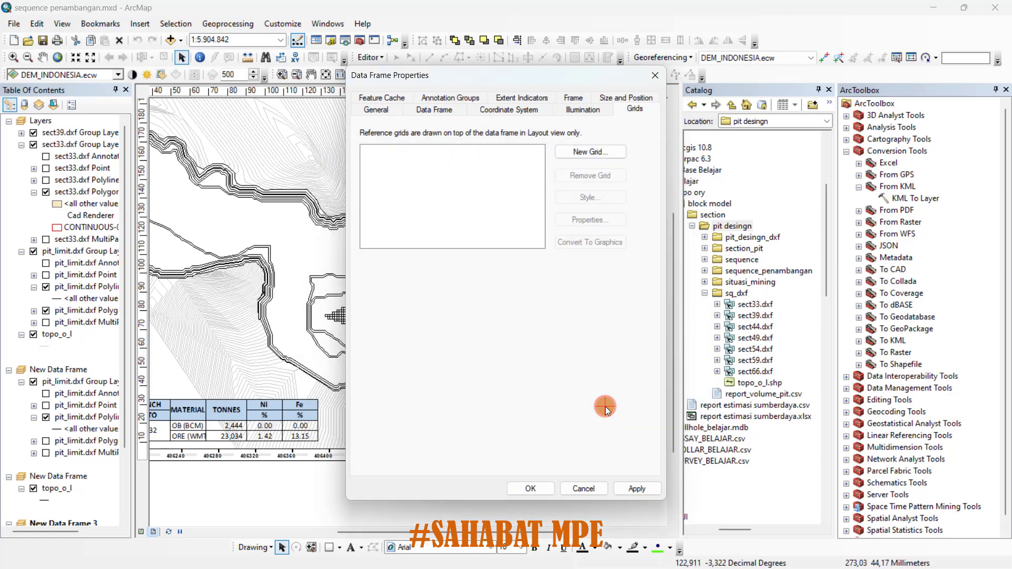
left_click(638, 489)
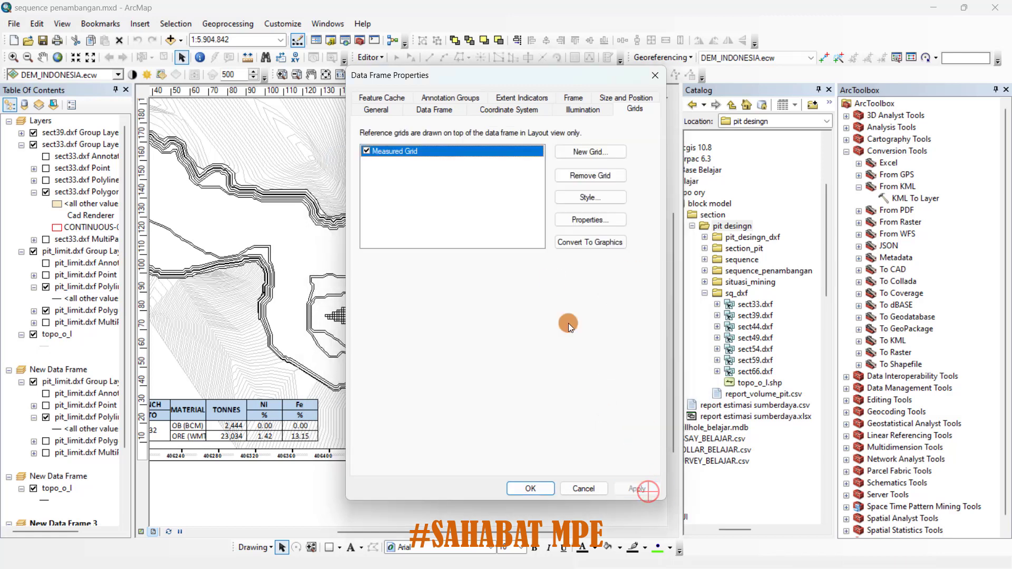
left_click(531, 489)
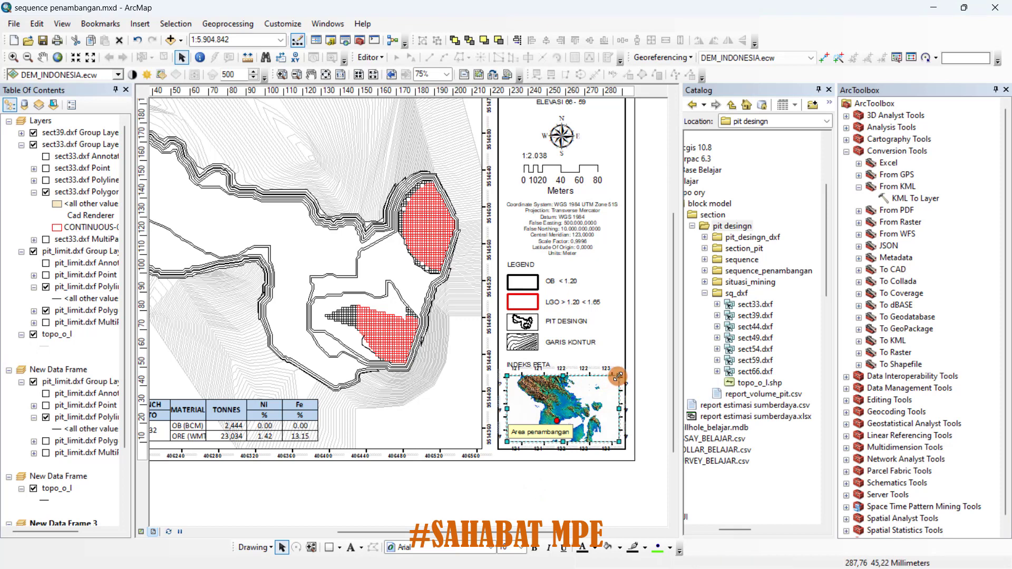
Shrink the index map frame slightly at two opposite corners and reduce the font size of its grid labels.
left_click_drag(618, 376, 613, 380)
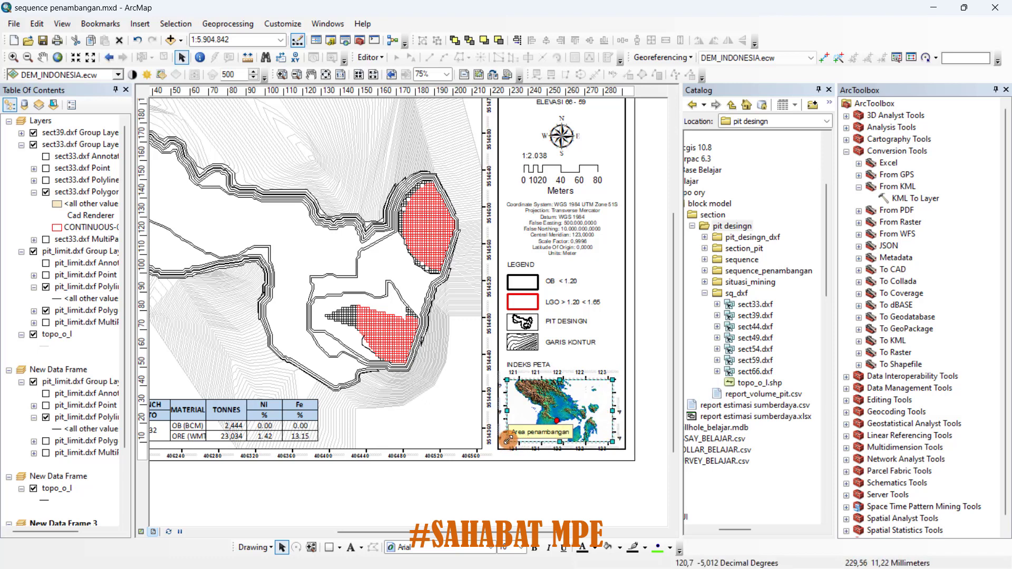
left_click_drag(508, 443, 512, 439)
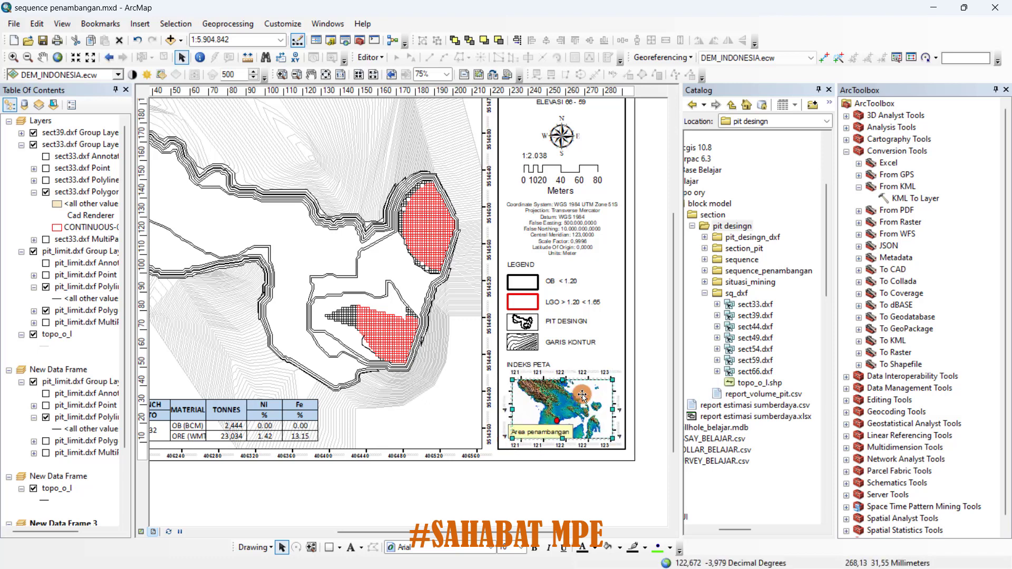
right_click(557, 404)
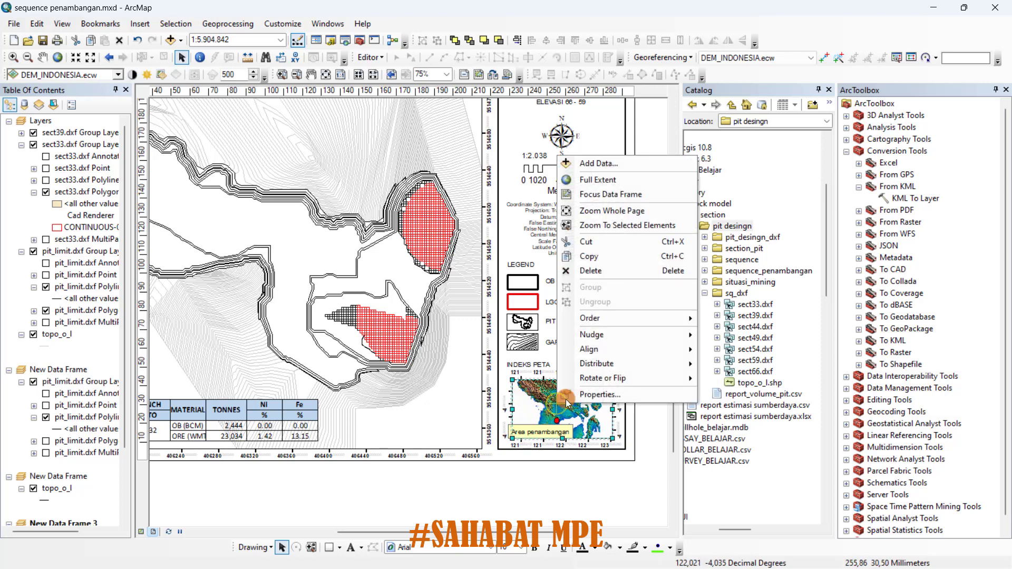
left_click(571, 336)
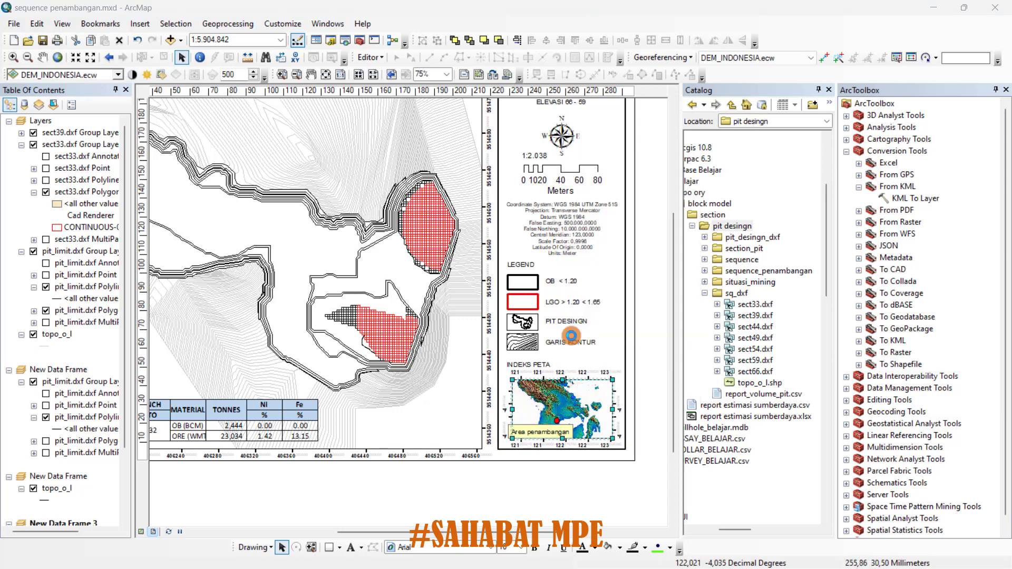
left_click(594, 231)
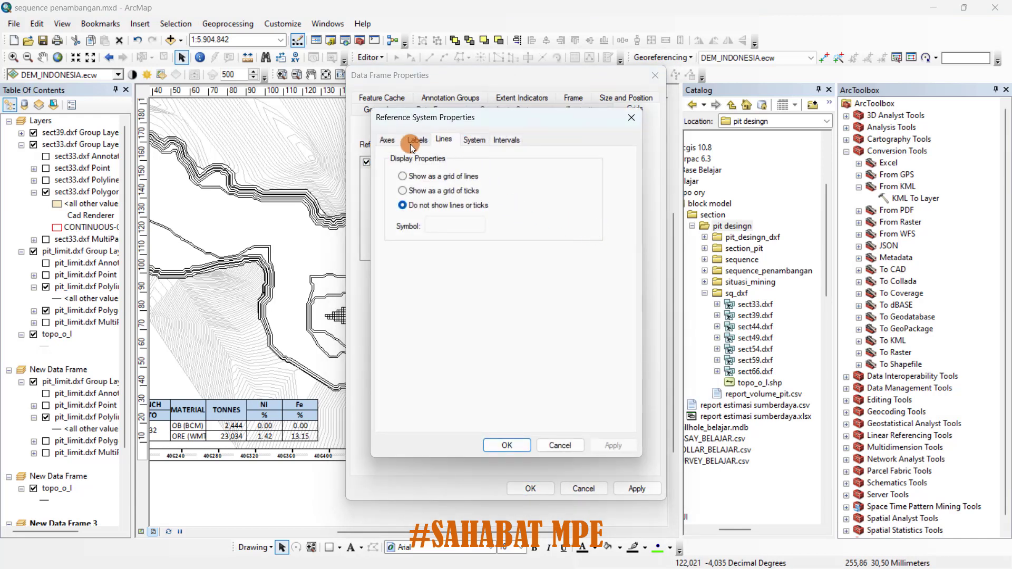
left_click(411, 142)
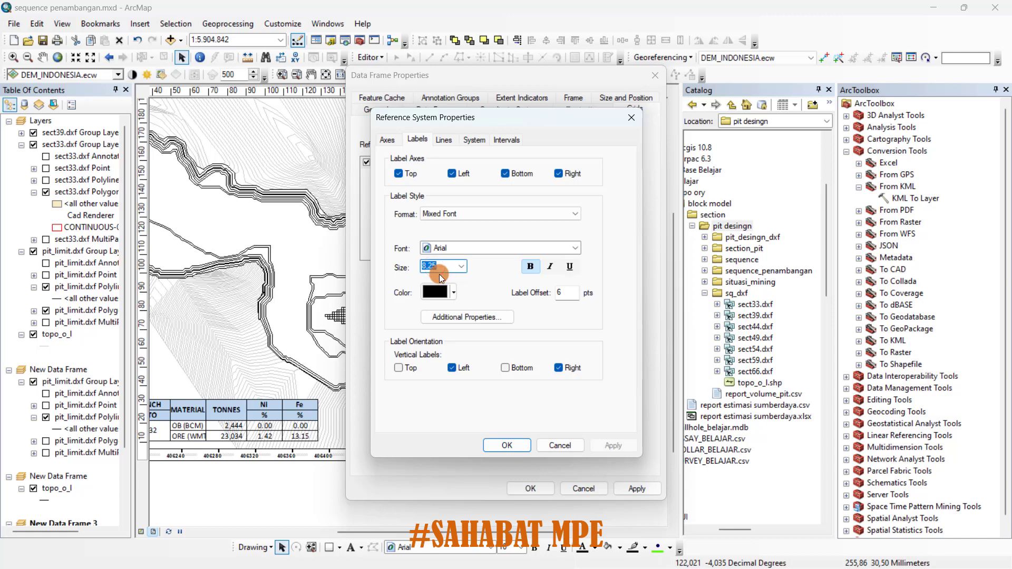
left_click(528, 444)
left_click(637, 488)
left_click_drag(442, 74, 717, 101)
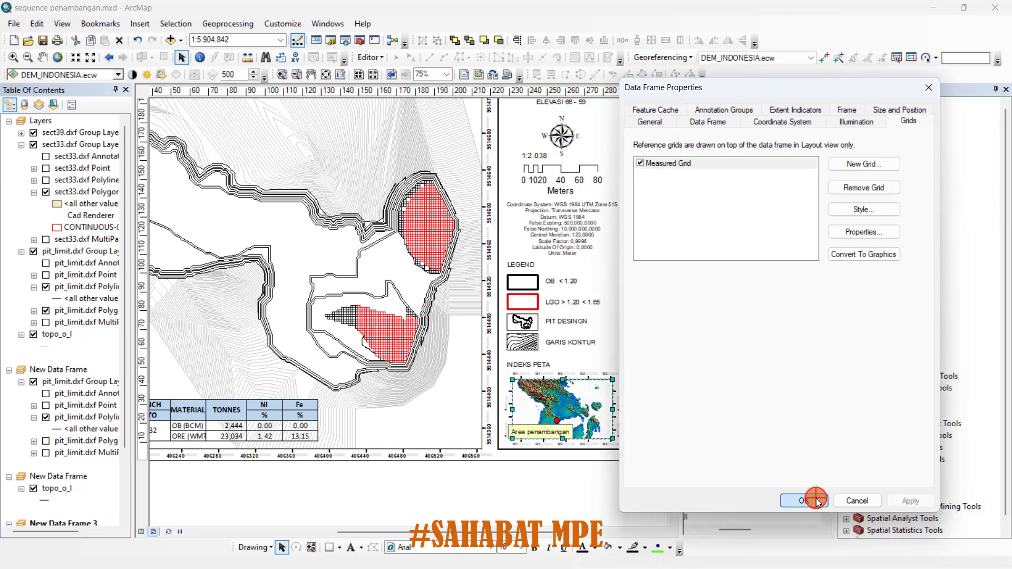
left_click(816, 499)
Nudge the index map frame into place below the INDEKS PETA title and deselect it.
left_click_drag(555, 407, 553, 408)
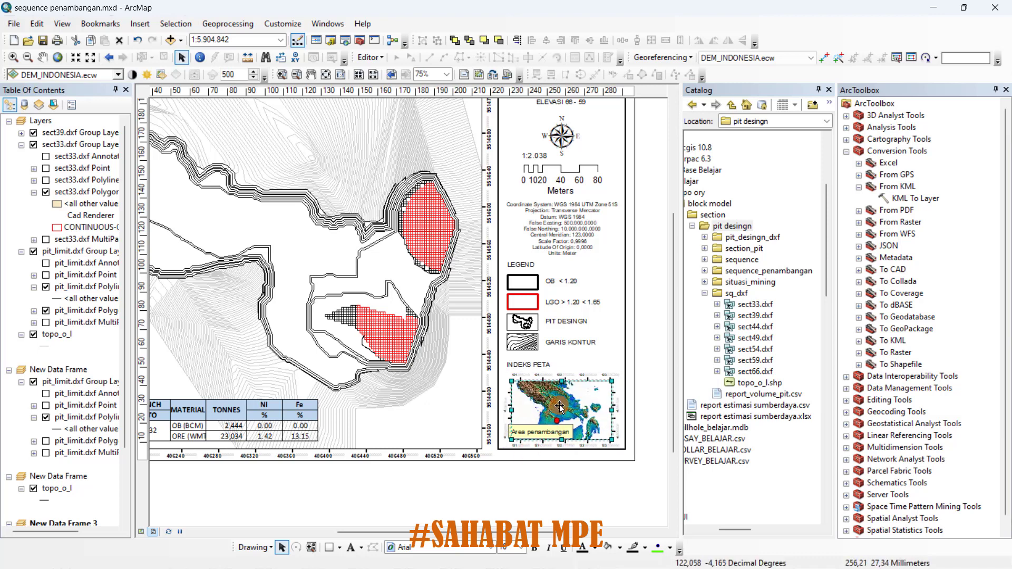
left_click(560, 403)
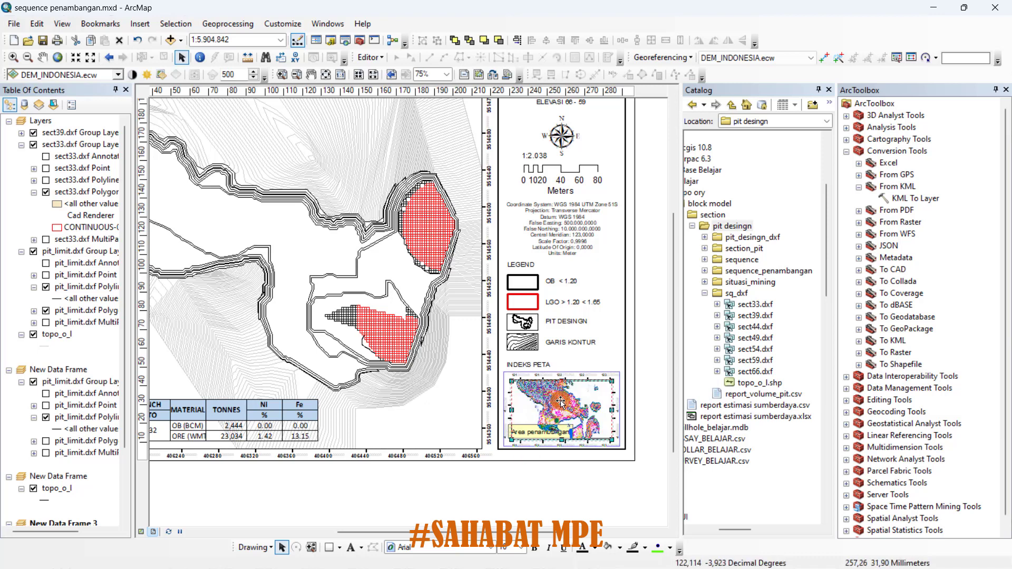
left_click(522, 455)
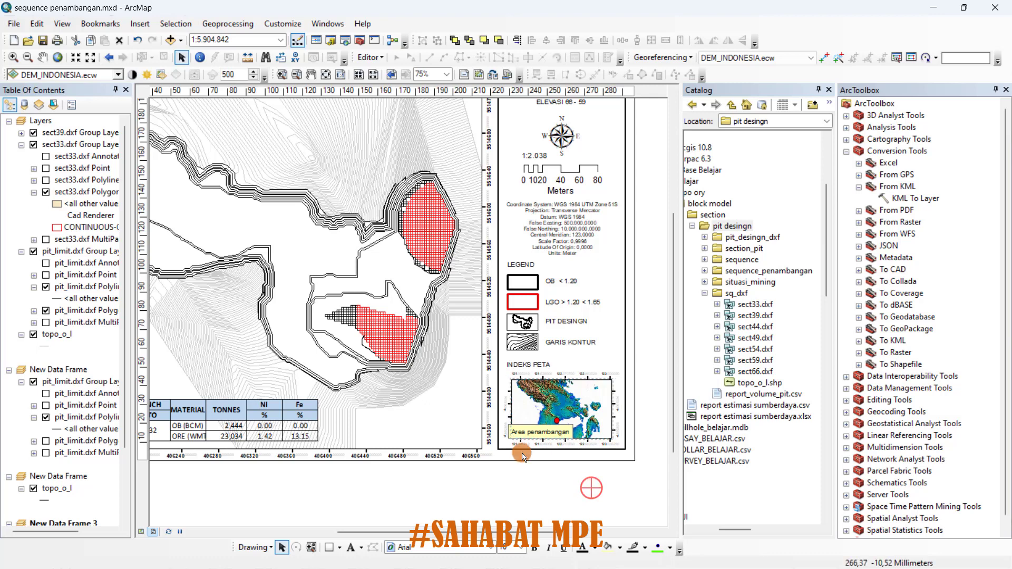
Set the font size of the "Area penambangan" callout on the index map to 8.
left_click(551, 433)
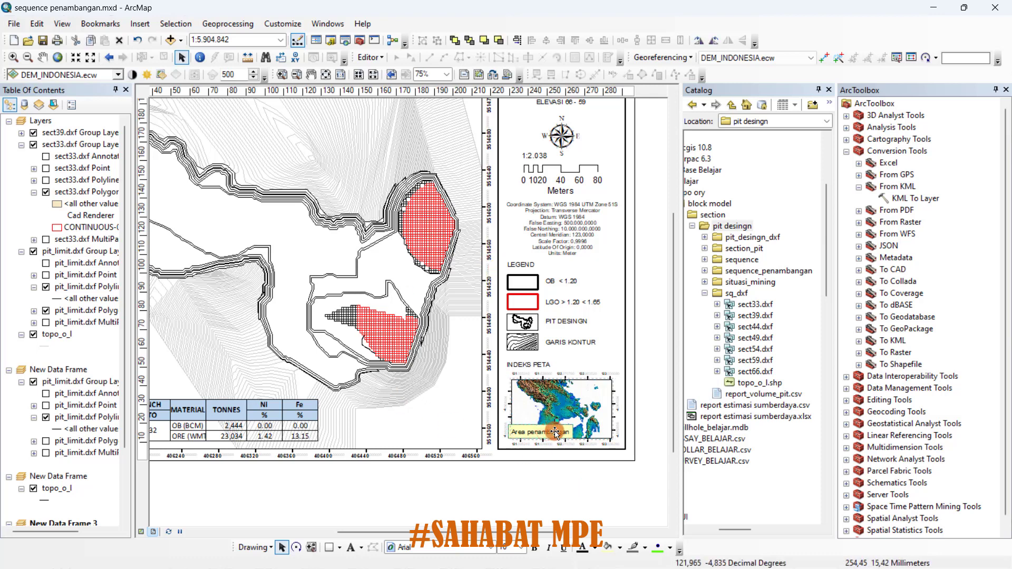
right_click(555, 432)
left_click(575, 419)
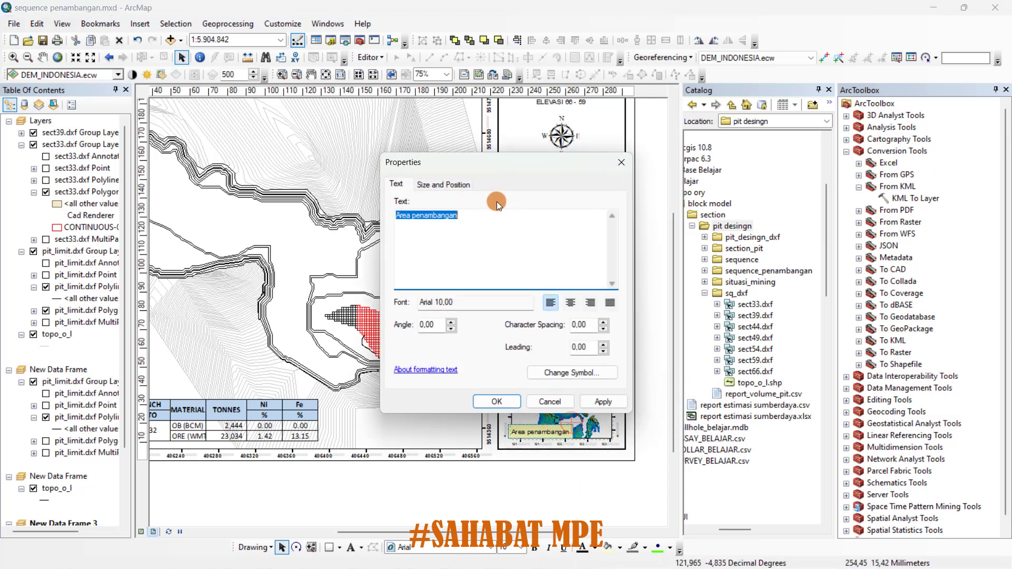
left_click(593, 375)
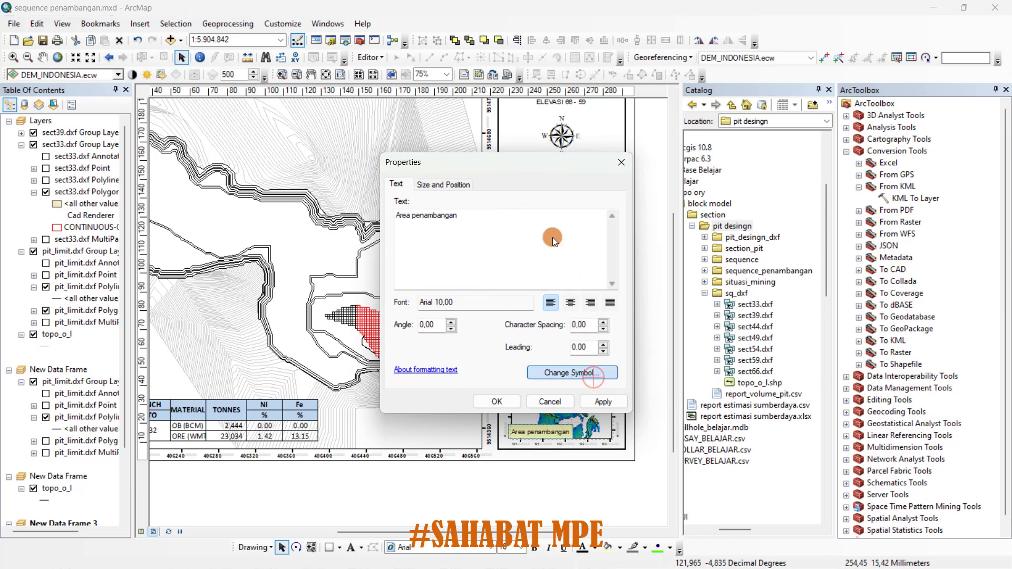
double_click(904, 238)
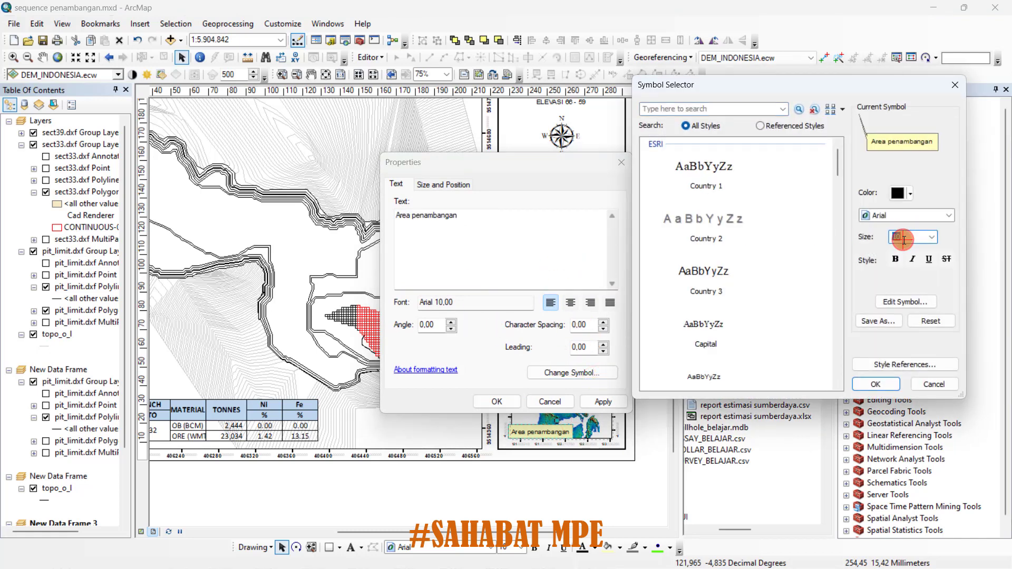
left_click(877, 384)
left_click(596, 402)
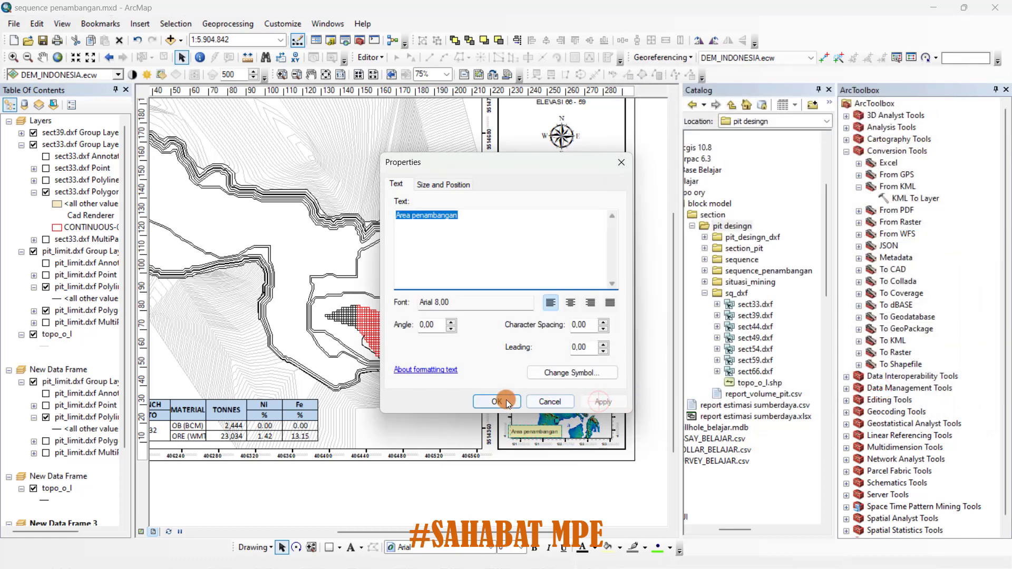
left_click(506, 401)
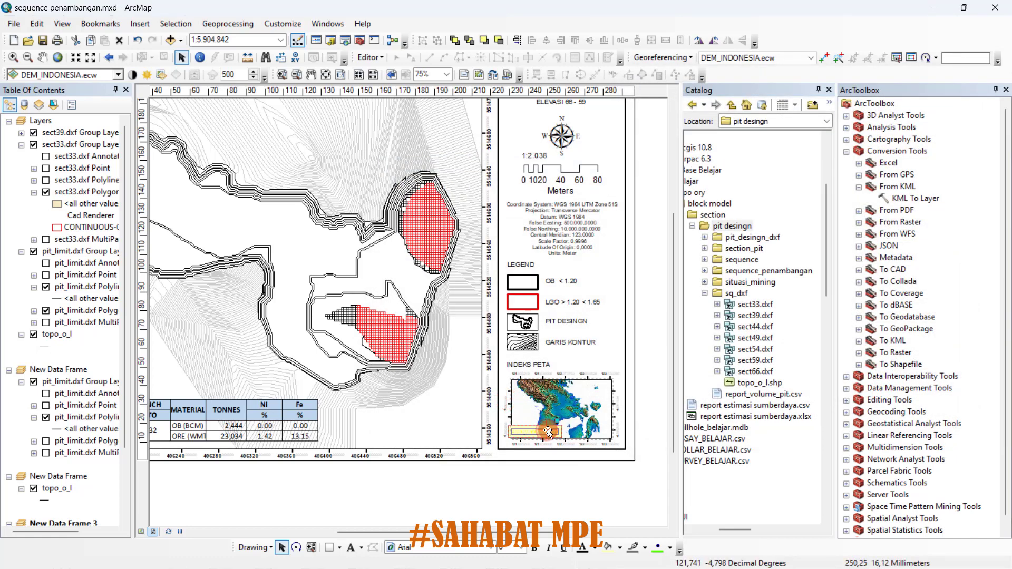
Shift the "Area penambangan" callout slightly inward on the index map and move the INDEKS PETA title slightly up.
left_click_drag(549, 432, 554, 430)
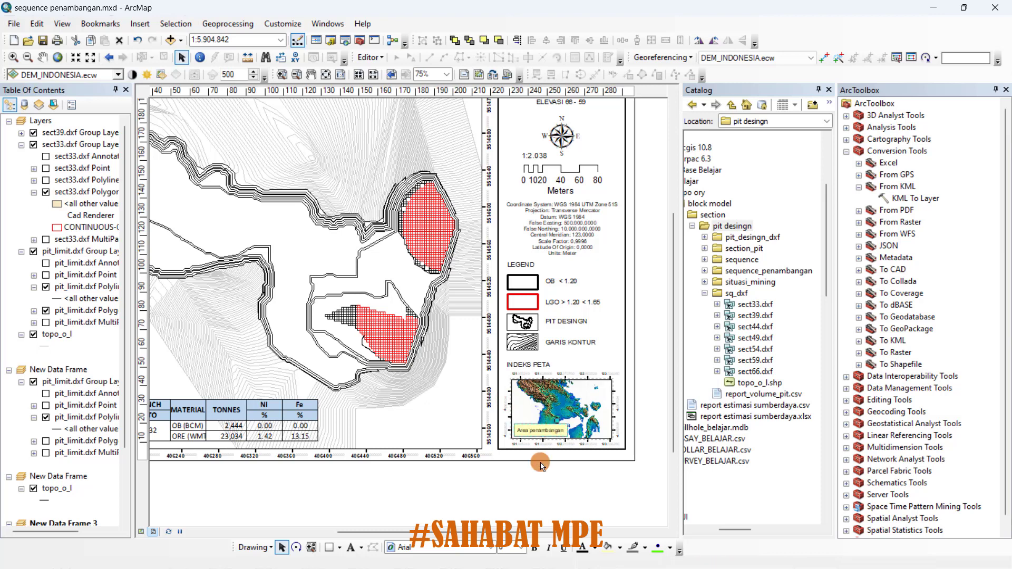
left_click(543, 481)
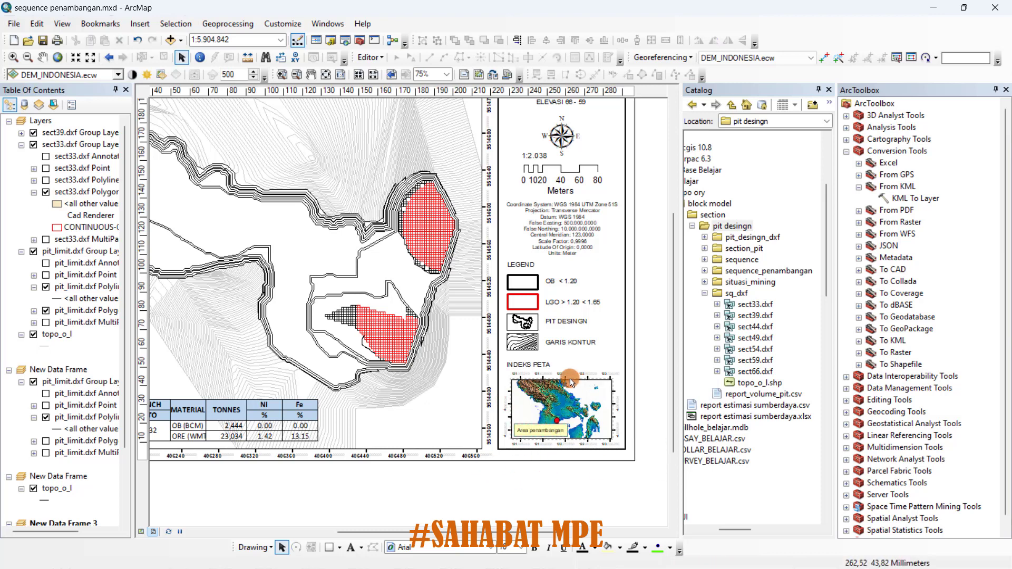
left_click(541, 363)
left_click_drag(535, 364, 537, 363)
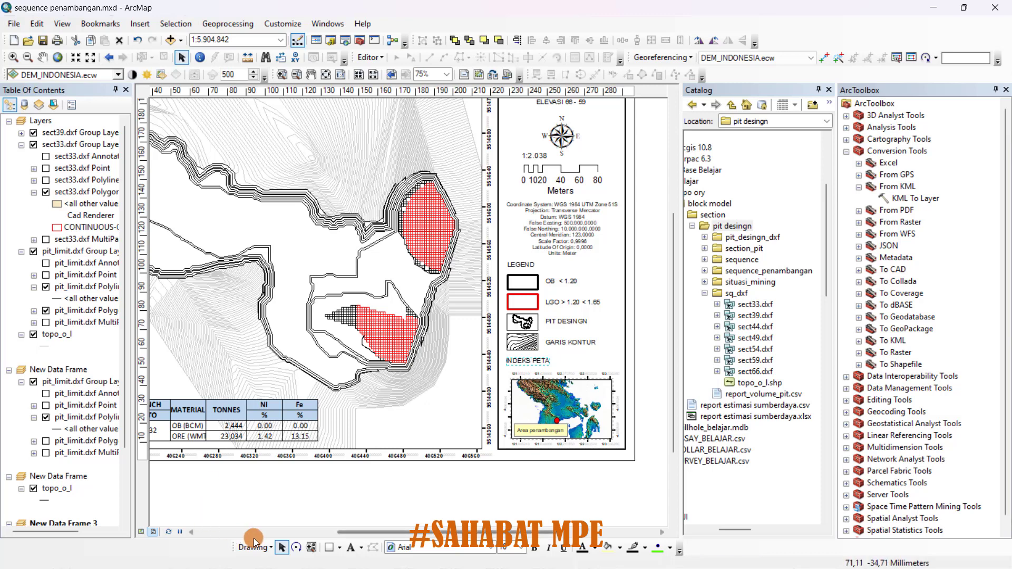
Draw a rectangle about 61 mm wide and 42 mm high around the index map and its grid labels.
left_click(340, 550)
left_click(357, 432)
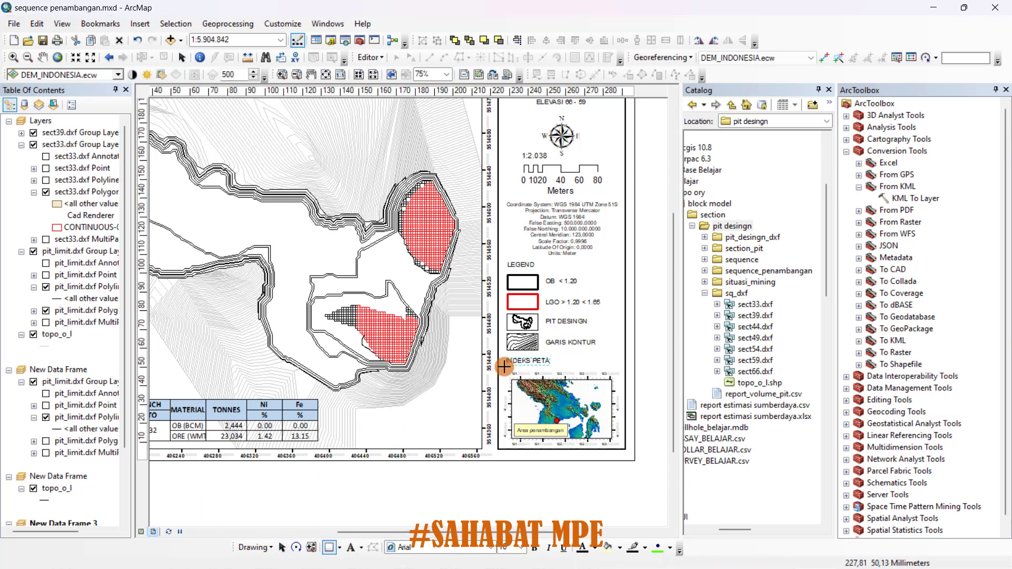
left_click_drag(505, 369, 619, 447)
Remove the fill of the rectangle around the index map and set its outline color to black.
right_click(541, 396)
left_click(572, 390)
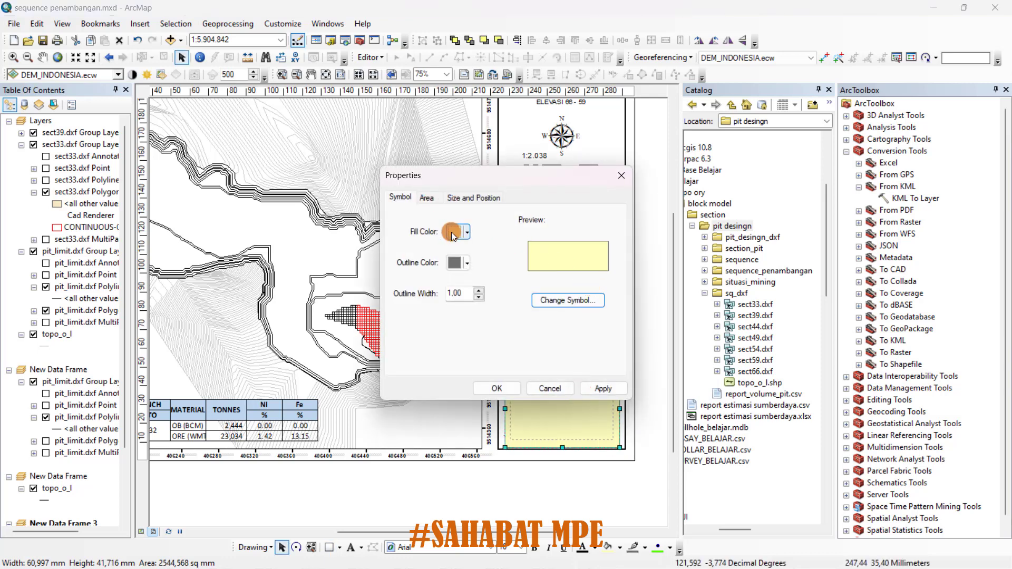
left_click(453, 233)
left_click(499, 245)
left_click(468, 263)
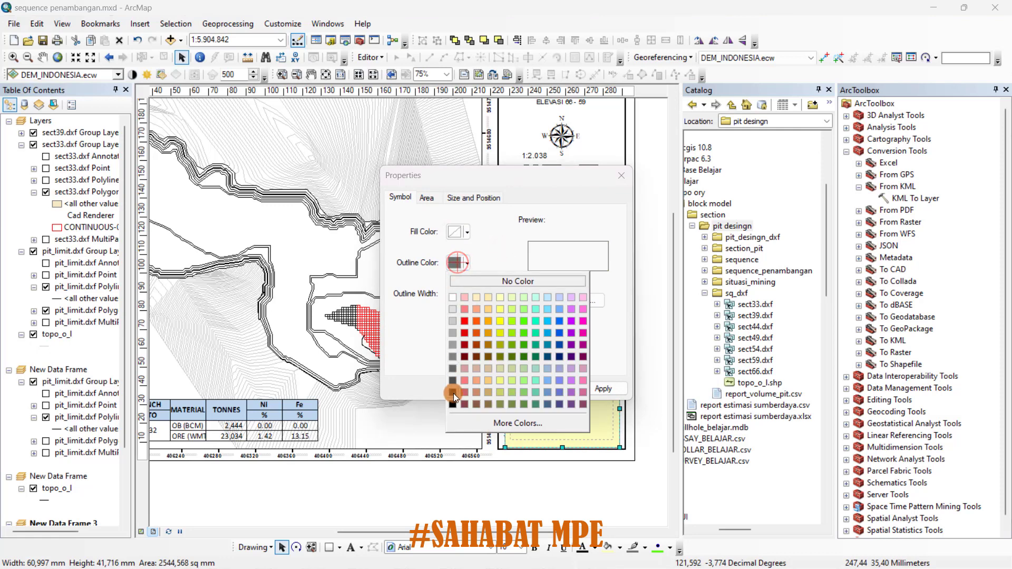
left_click(451, 400)
left_click(603, 388)
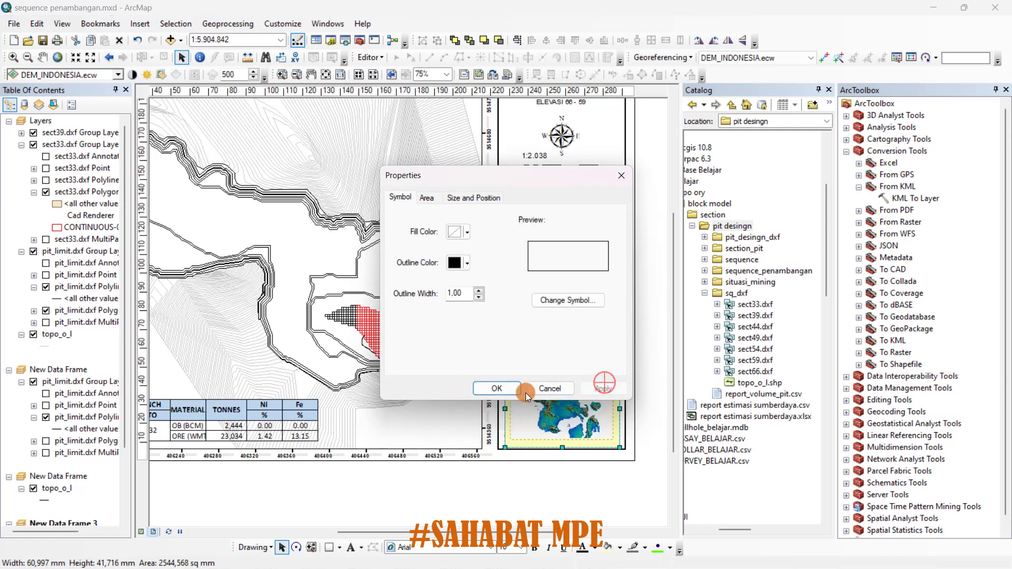
left_click(499, 389)
Adjust the edges of the index map's rectangle so it fits evenly around the grid labels, and deselect it.
left_click_drag(504, 409, 501, 409)
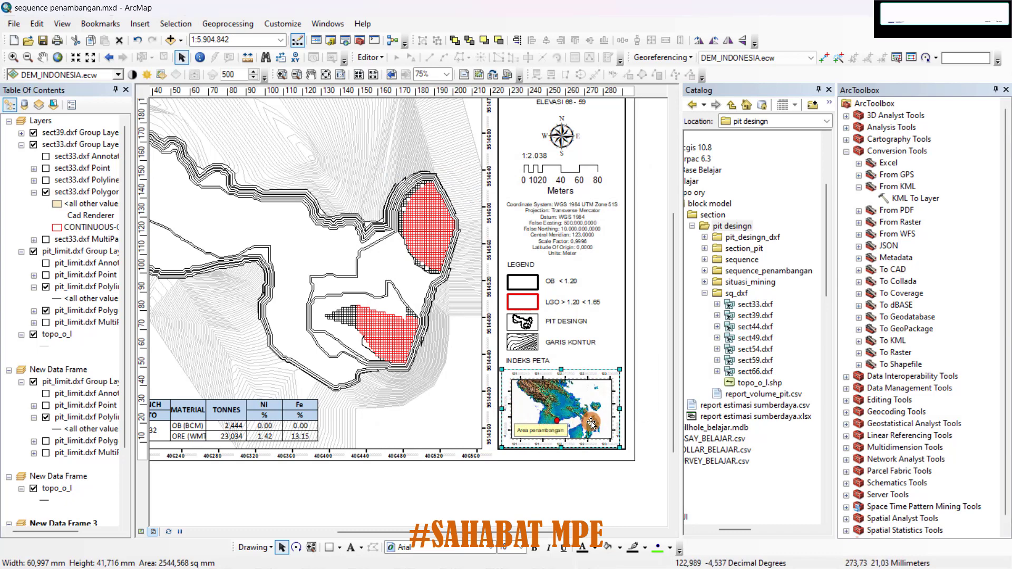
scroll(591, 423, "up", 2)
scroll(592, 423, "down", 5)
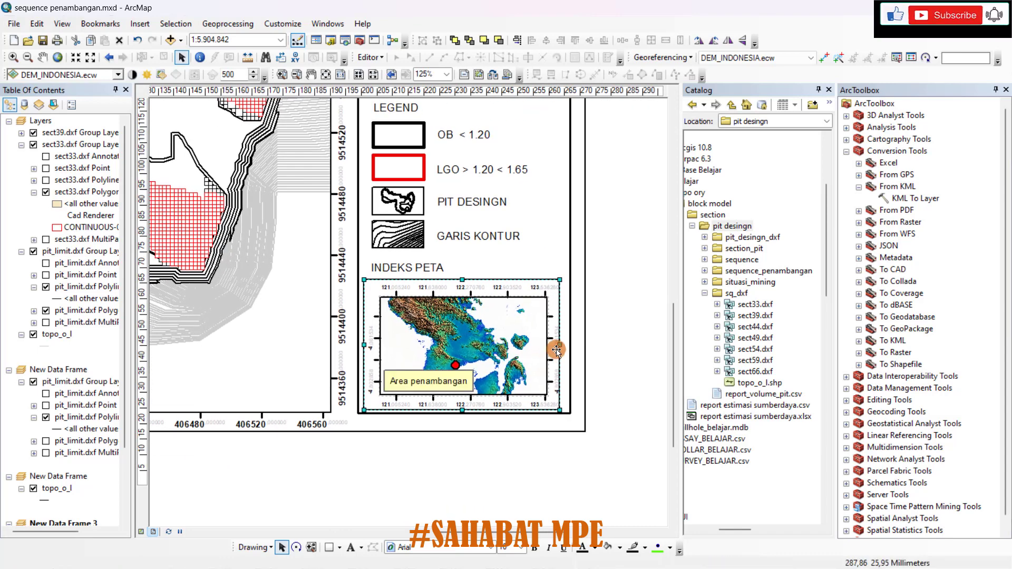
left_click_drag(561, 345, 565, 346)
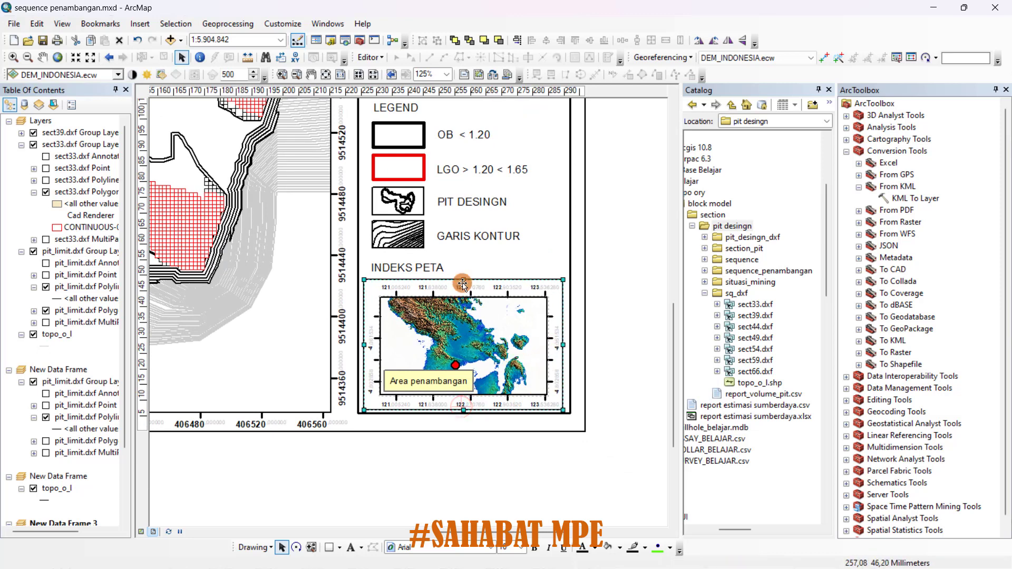
left_click_drag(461, 279, 463, 278)
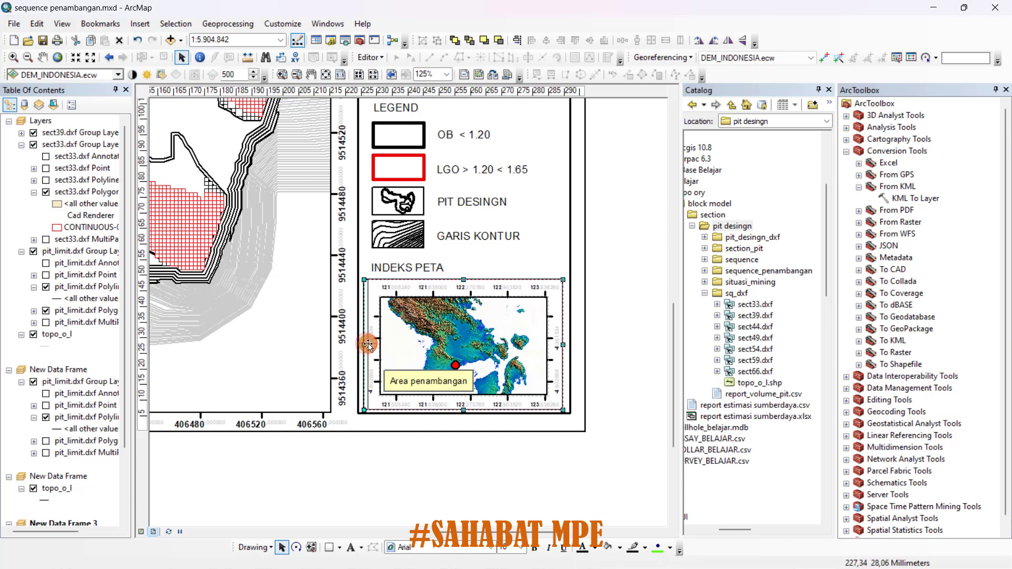
left_click_drag(368, 345, 370, 346)
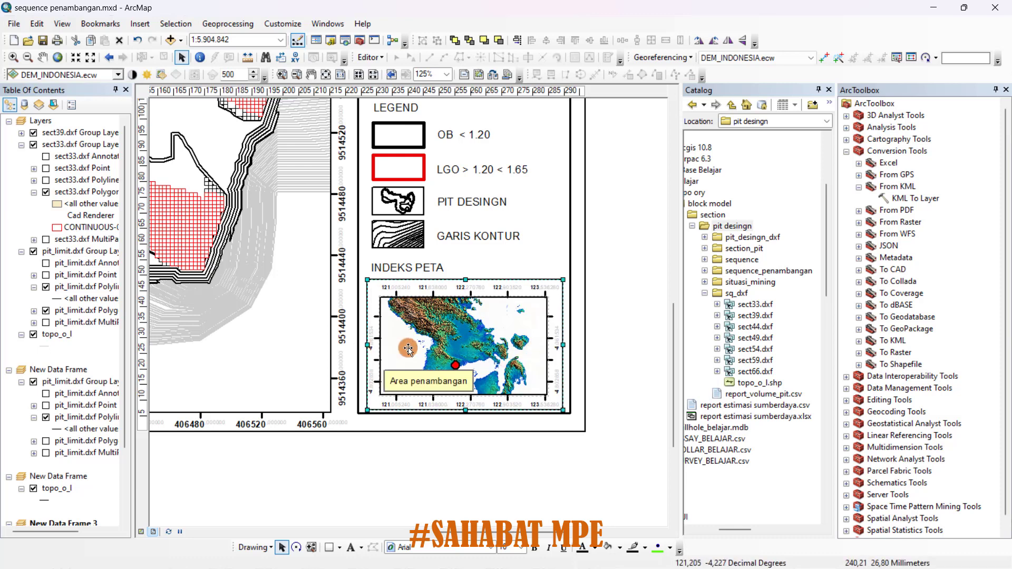
left_click_drag(563, 345, 560, 344)
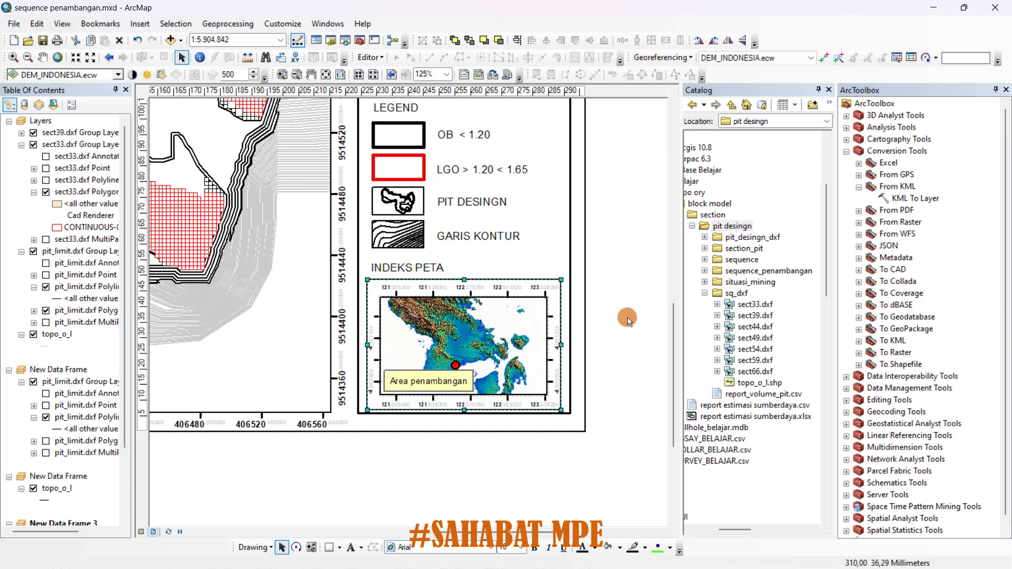
left_click(392, 477)
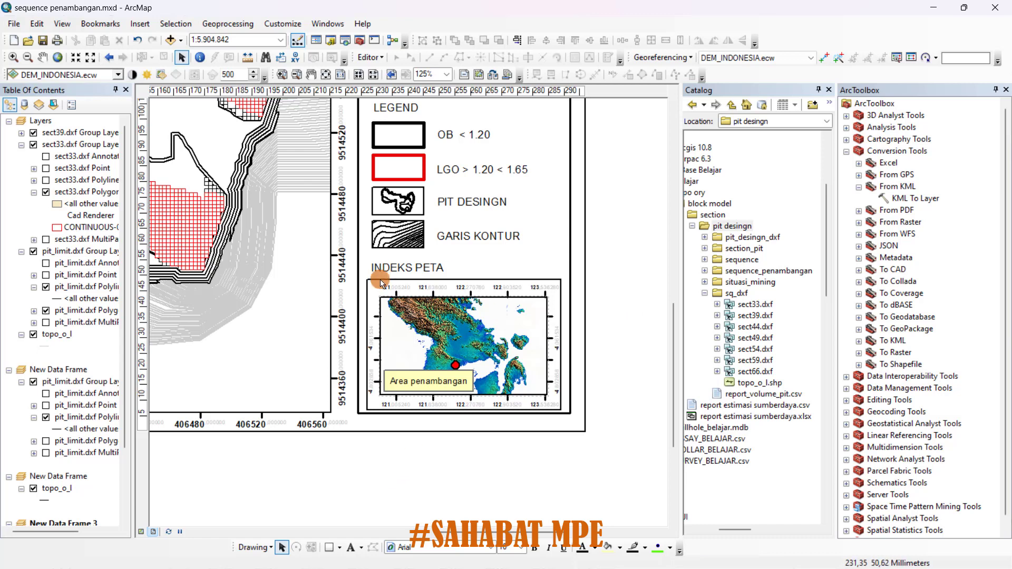
Check the whole layout page and save the map document.
scroll(506, 352, "up", 3)
scroll(506, 353, "up", 2)
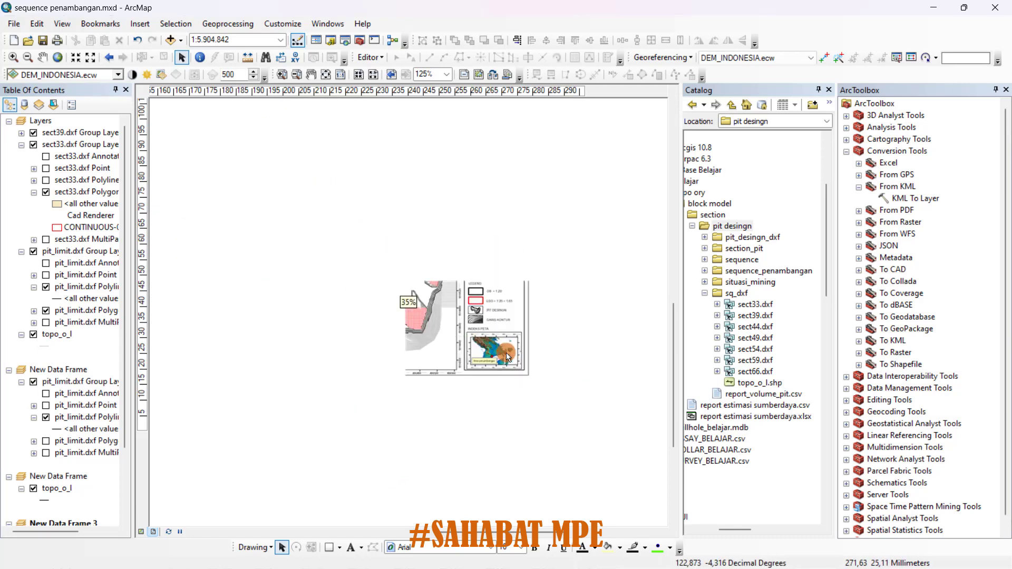
scroll(506, 353, "down", 1)
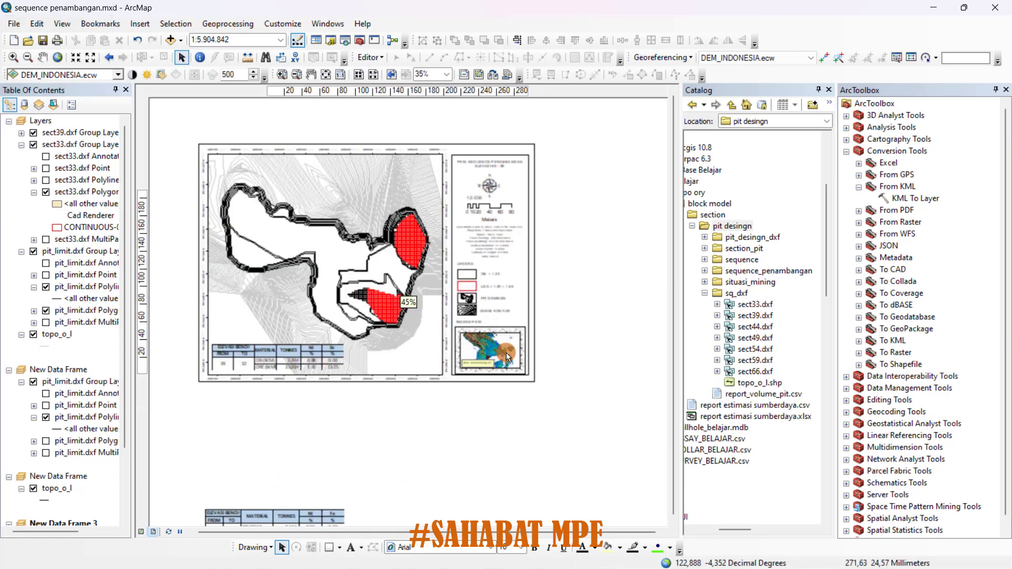
scroll(413, 301, "down", 3)
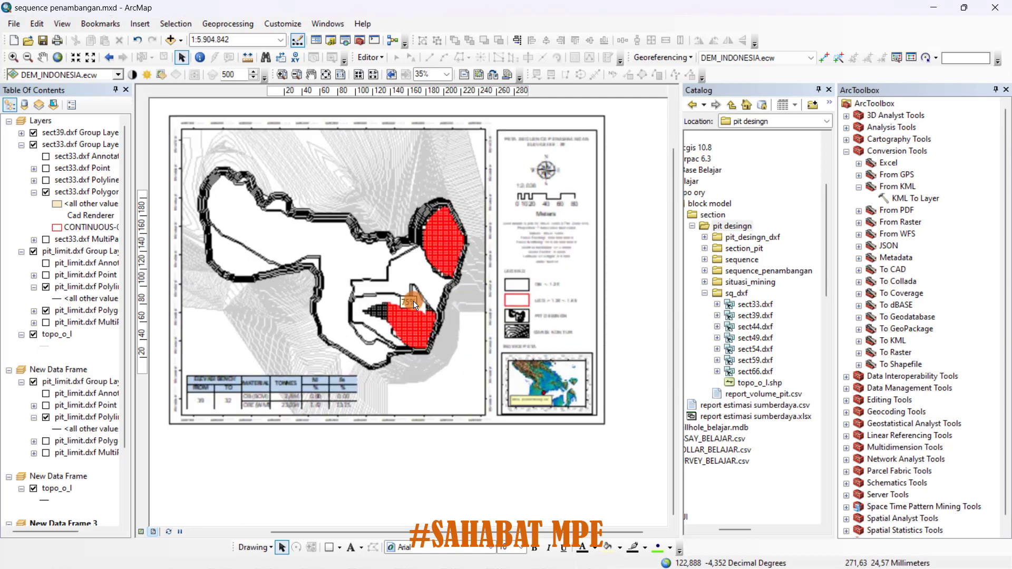
scroll(436, 298, "up", 1)
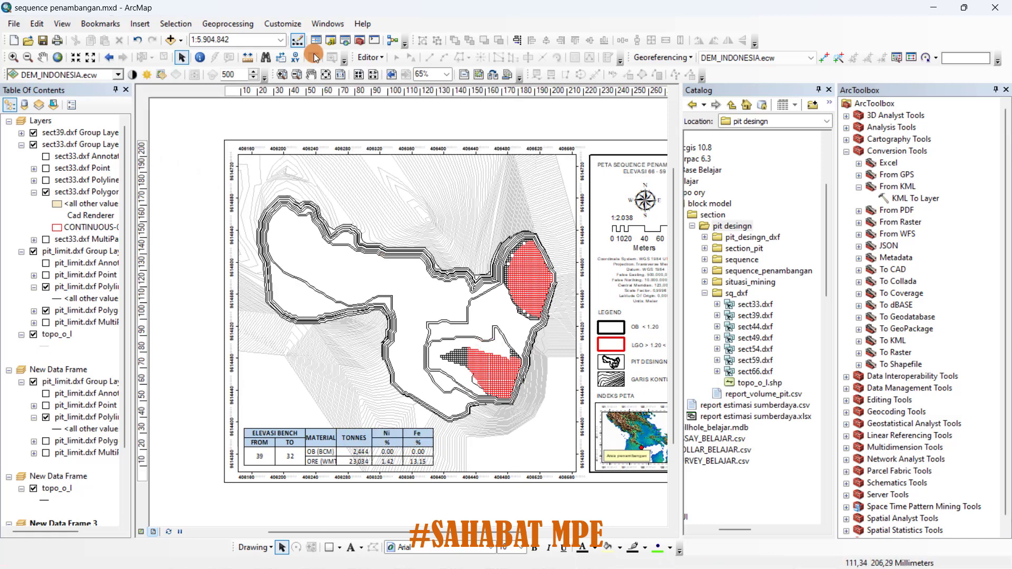
left_click(45, 22)
mouse_move(19, 23)
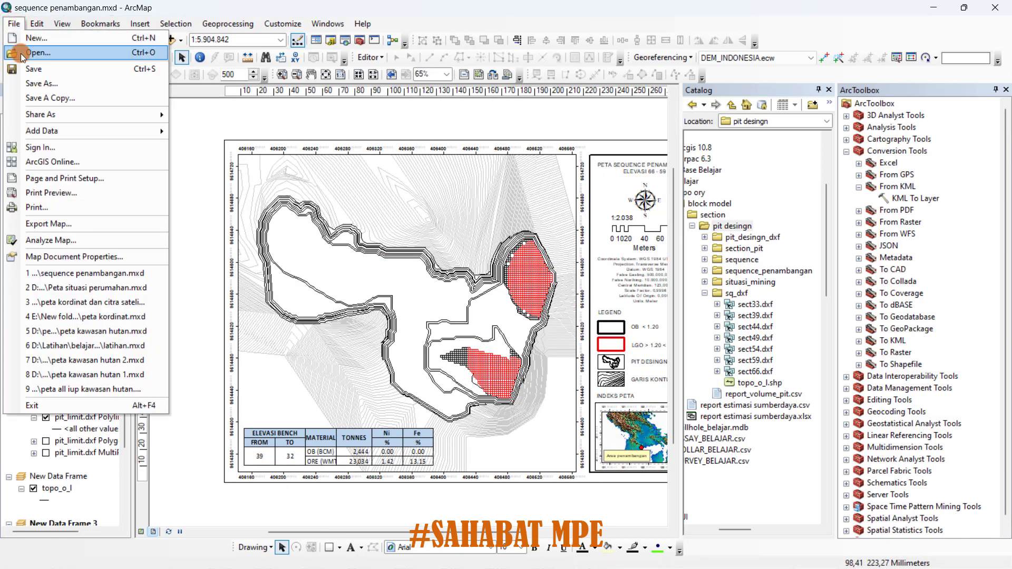
left_click(42, 72)
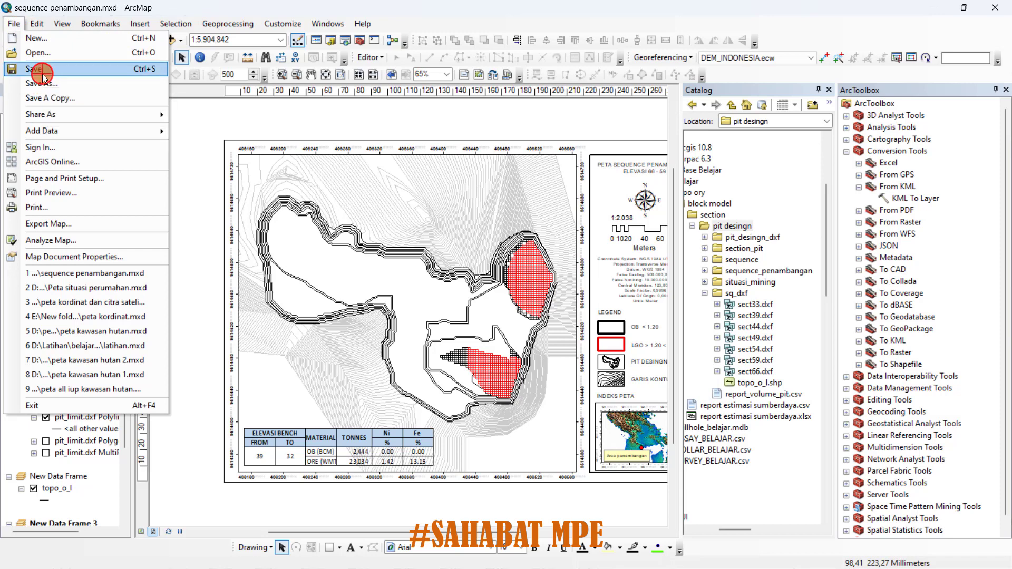
Start a map export and choose the folder Latihan > Belajar arcgis 10.8 > Peta sq penambangan on drive D as its destination.
left_click(14, 25)
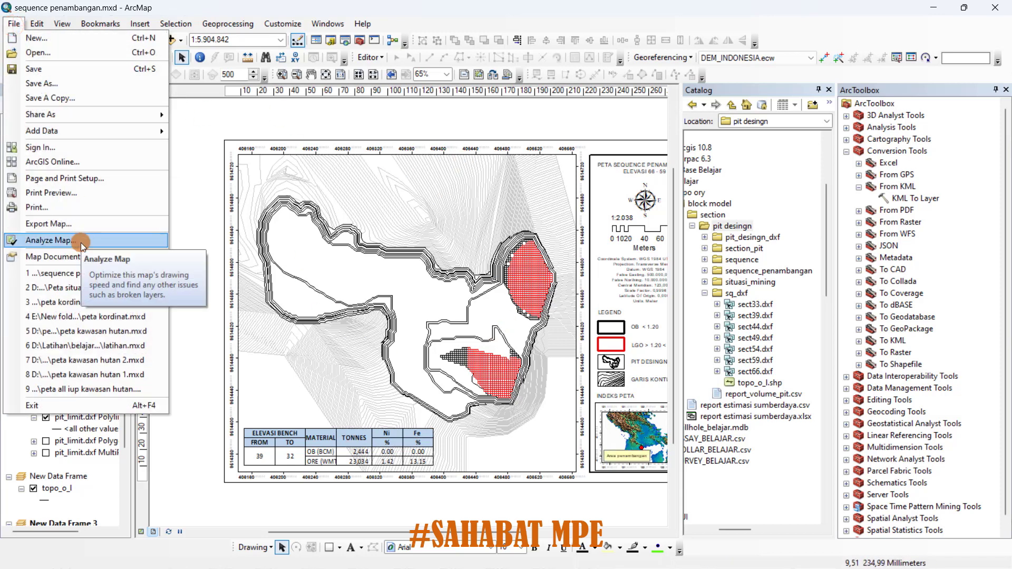
left_click(72, 222)
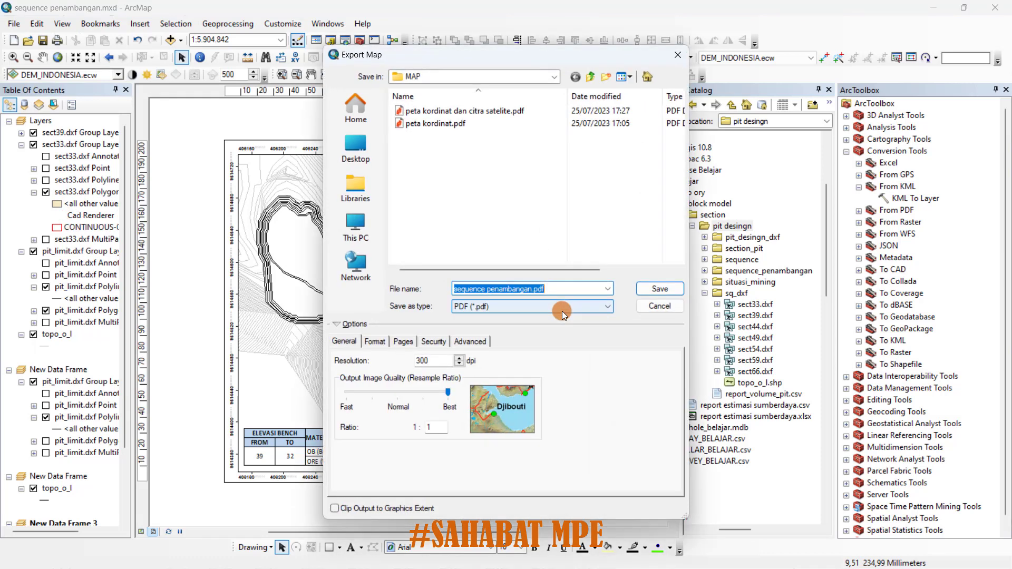
left_click(590, 77)
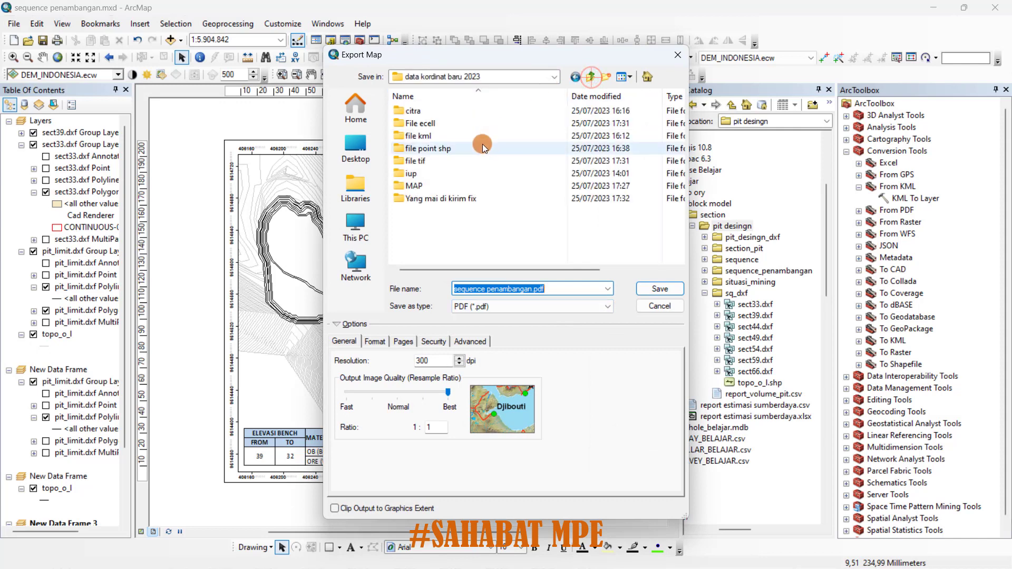
left_click(534, 78)
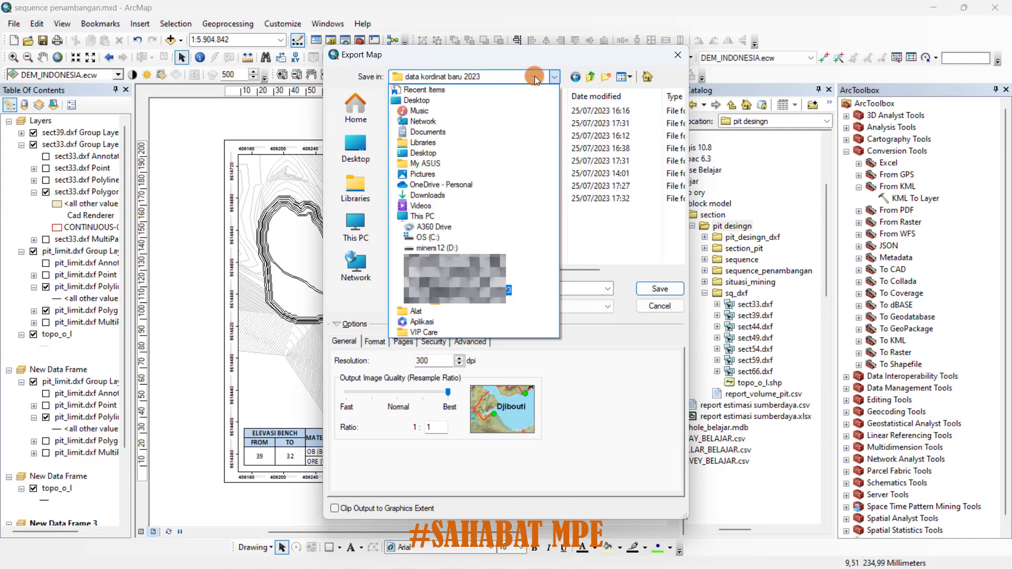
left_click(490, 249)
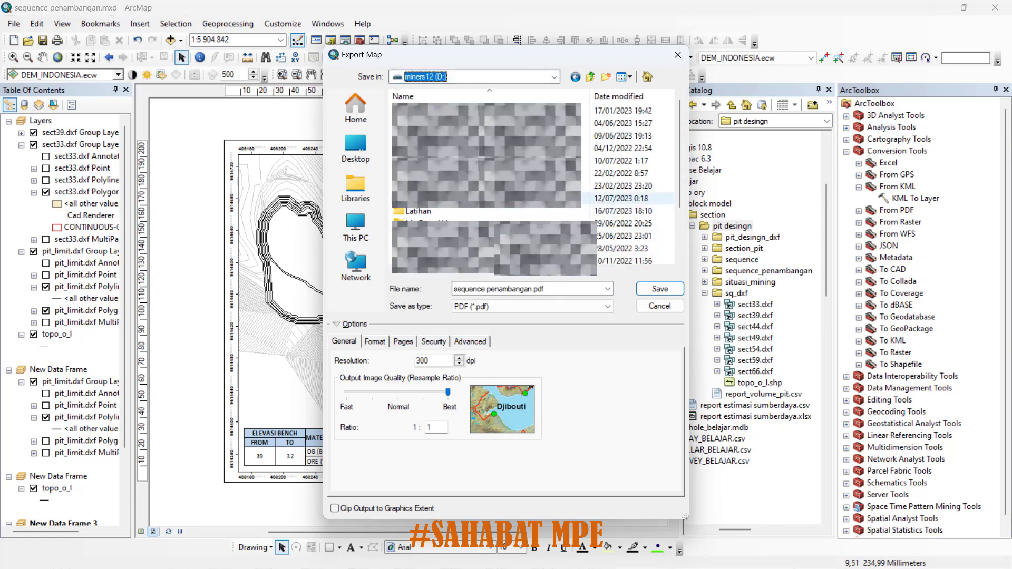
left_click(427, 213)
double_click(427, 213)
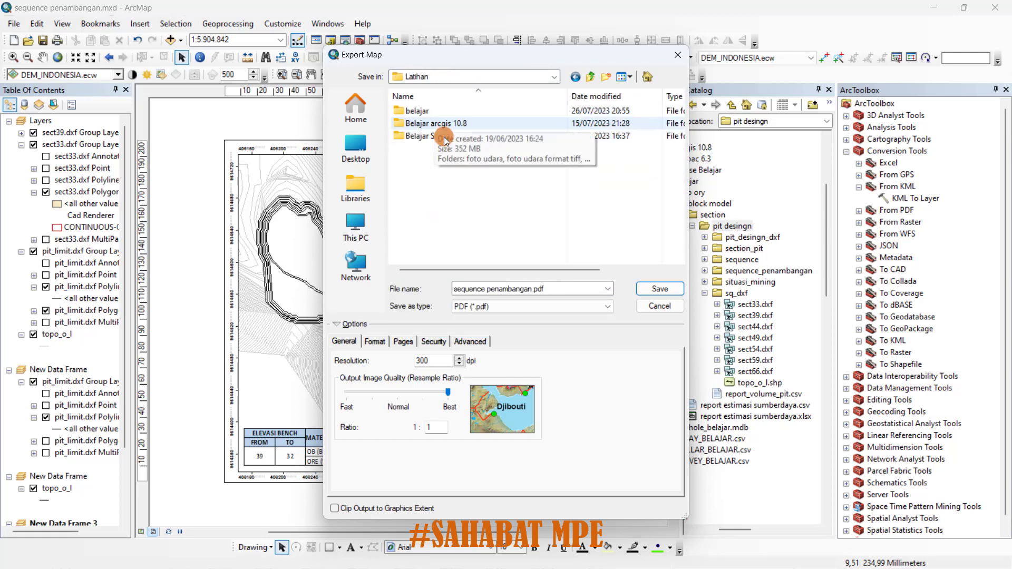
double_click(422, 124)
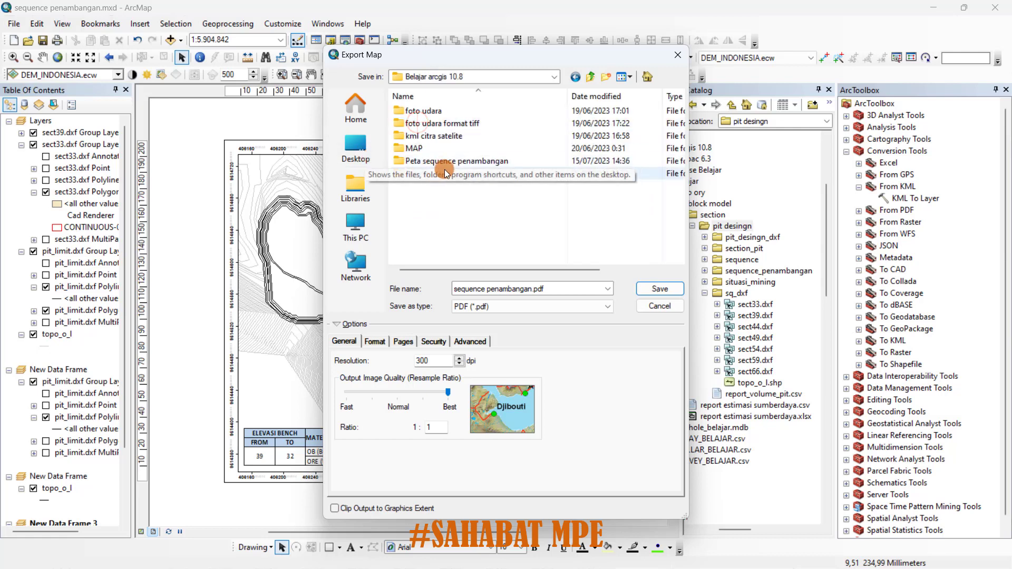
left_click(452, 178)
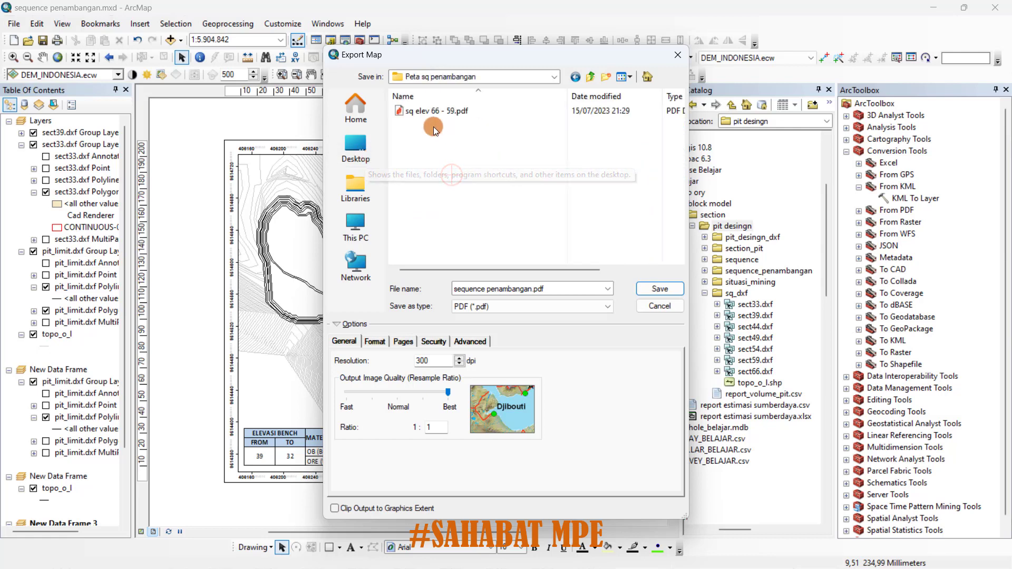
Export the map as a PDF named "sq elev 39 - 32.pdf" at 300 dpi.
left_click(457, 112)
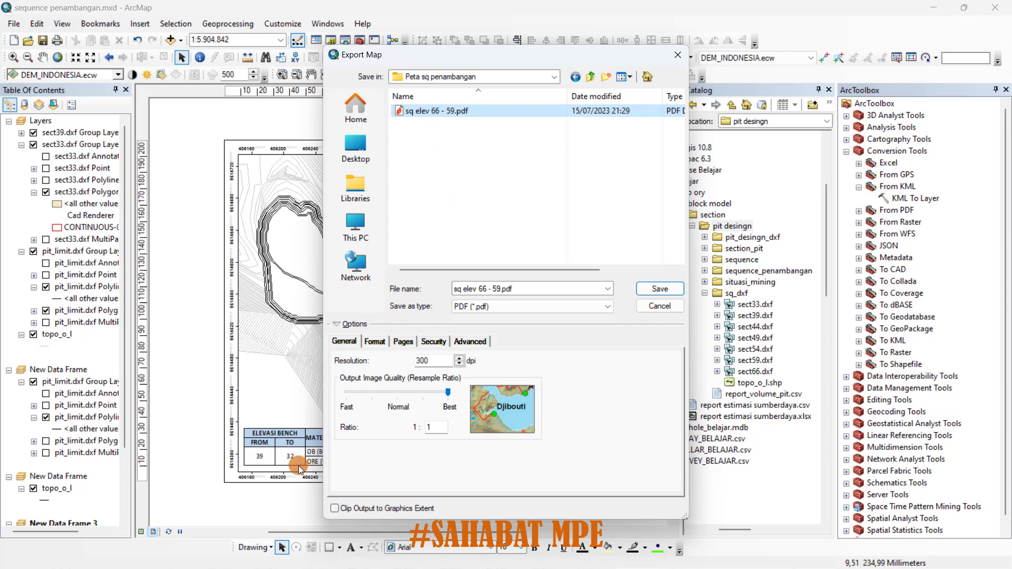
double_click(494, 287)
left_click(504, 305)
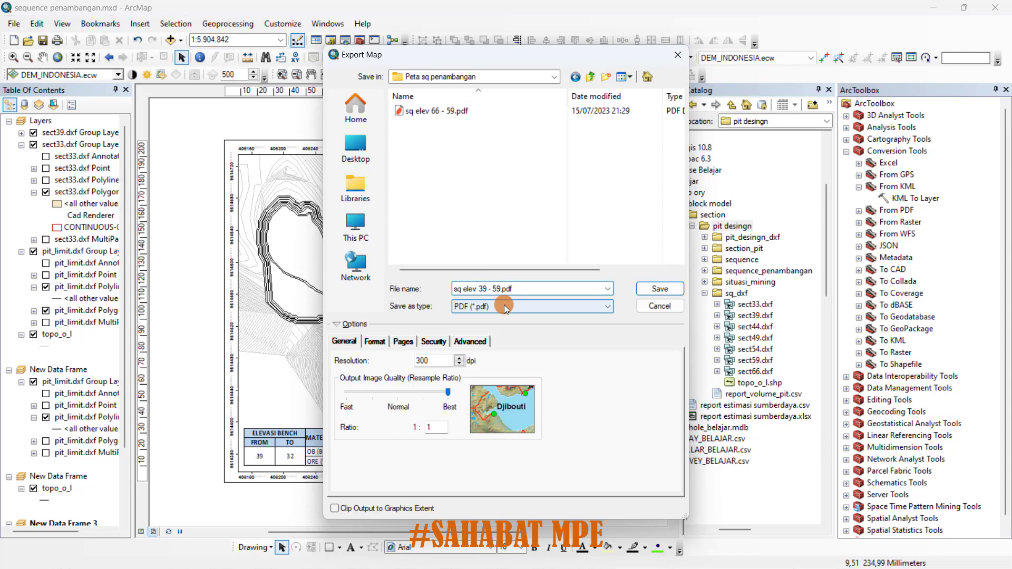
left_click(497, 288)
left_click(669, 288)
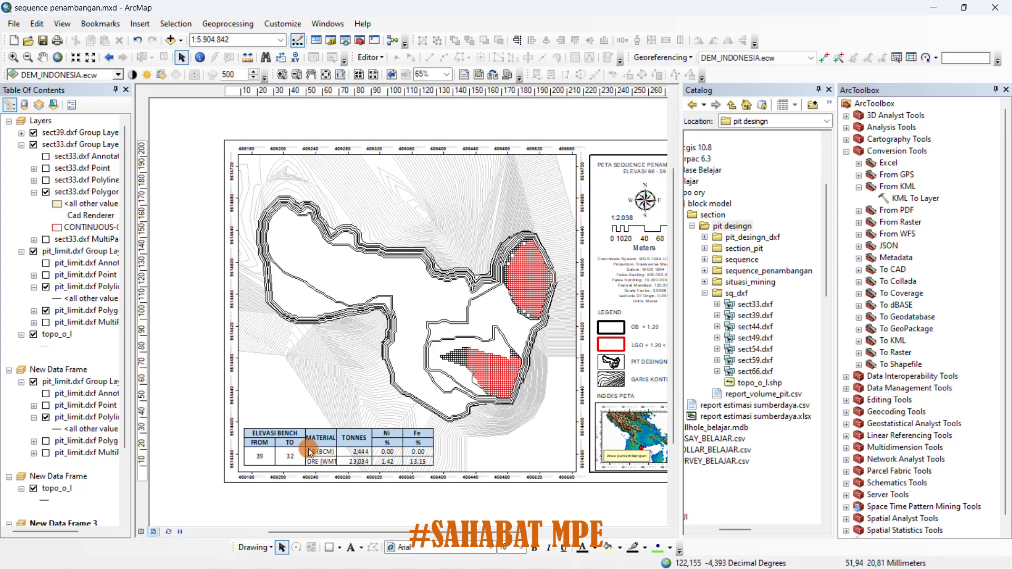
Switch to File Explorer, open "sq elev 39 - 32.pdf" from the Peta sq penambangan folder, and examine the full map page in Nitro Pro.
key("super")
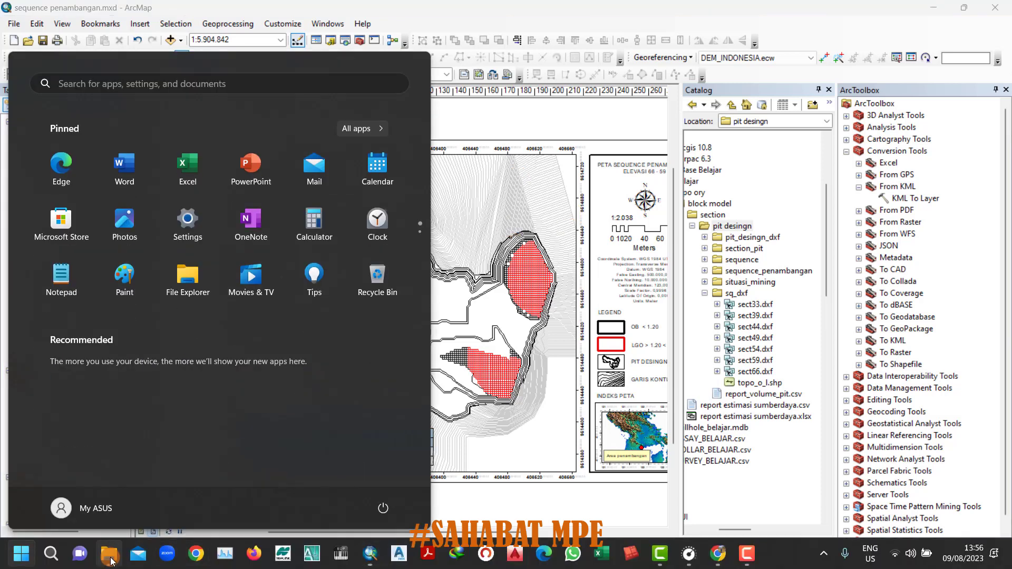
left_click(109, 553)
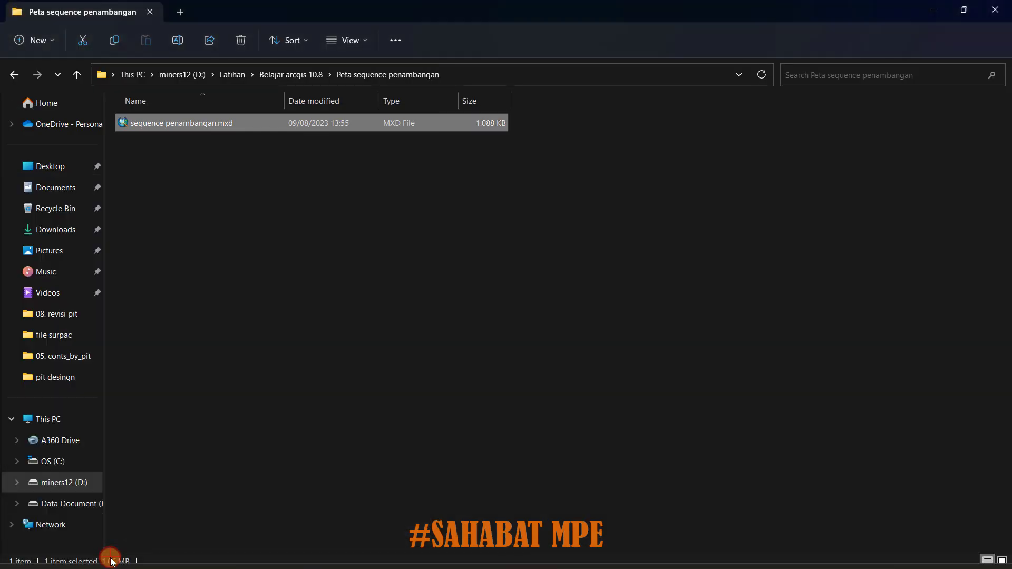
left_click(74, 75)
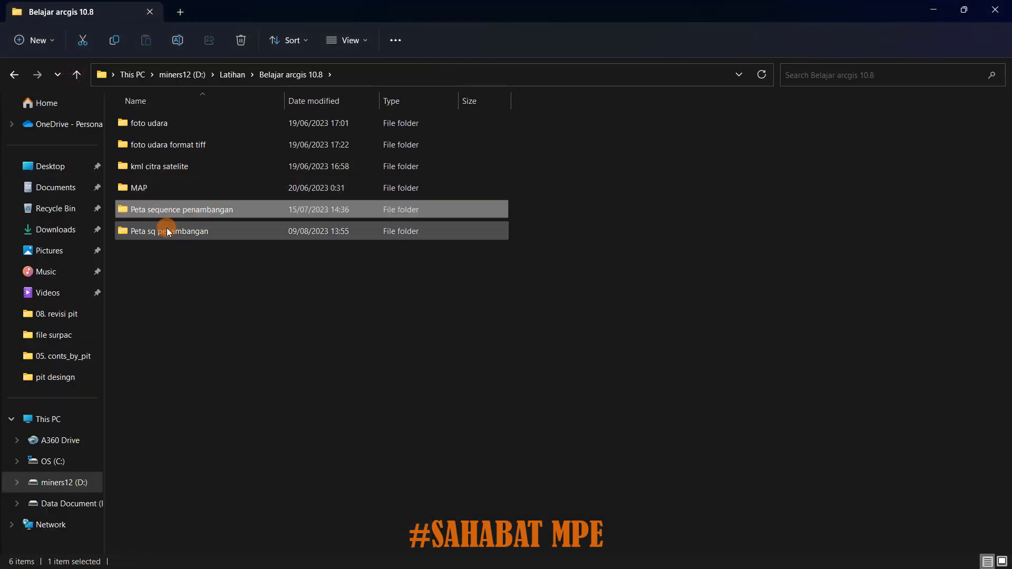
left_click(167, 231)
double_click(167, 225)
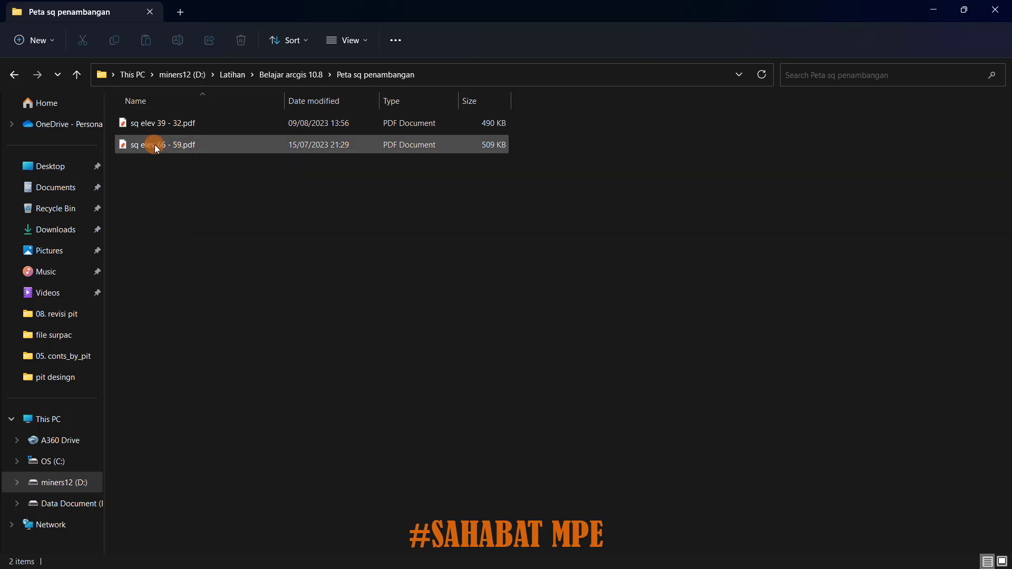
left_click(173, 124)
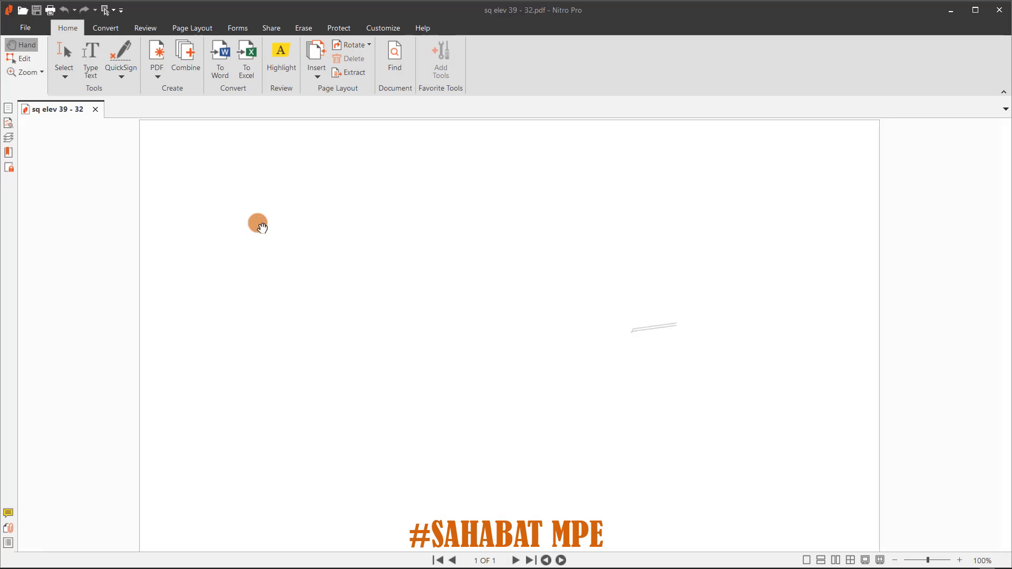
scroll(807, 308, "down", 1)
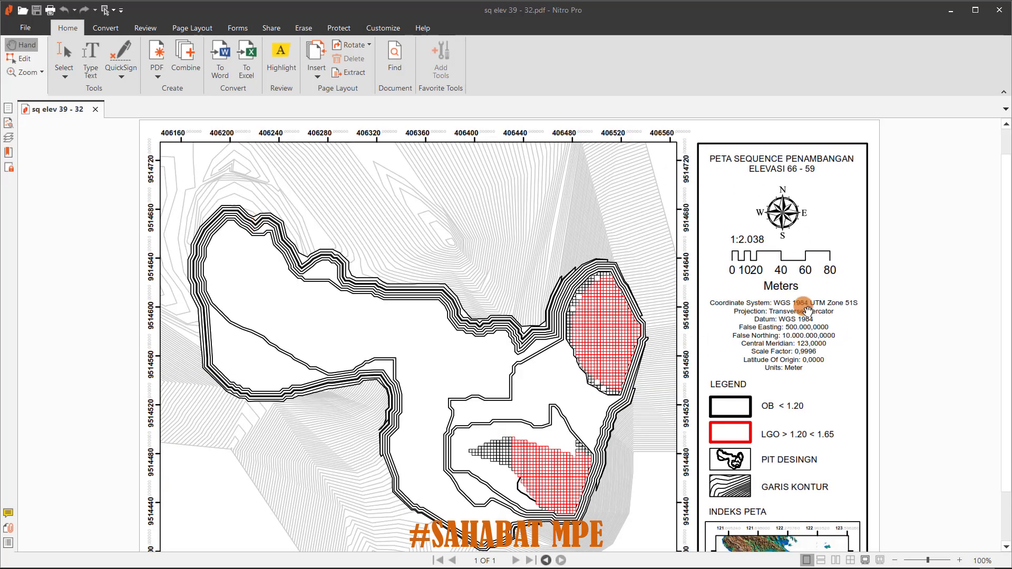
scroll(806, 308, "down", 1)
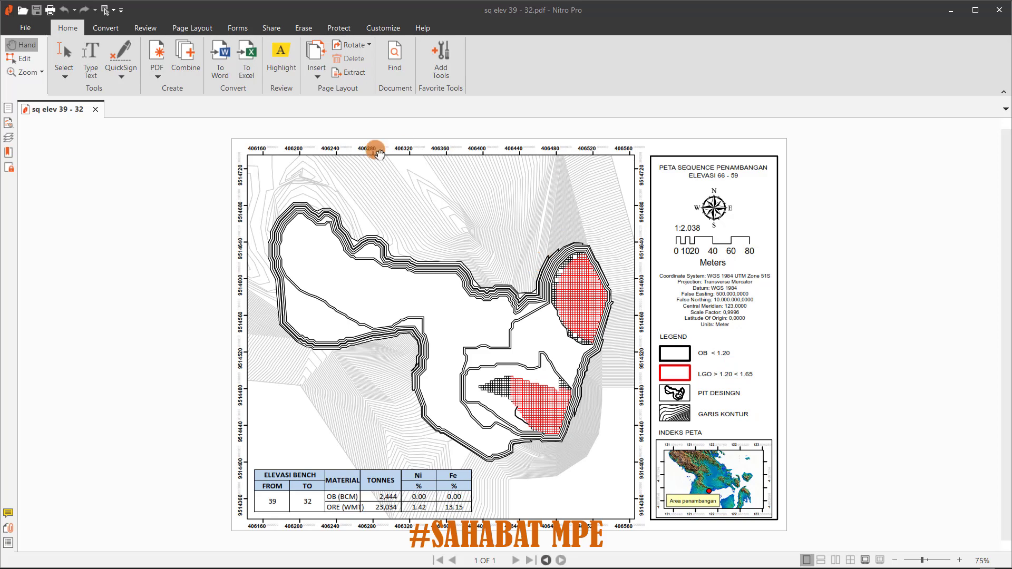
left_click(951, 10)
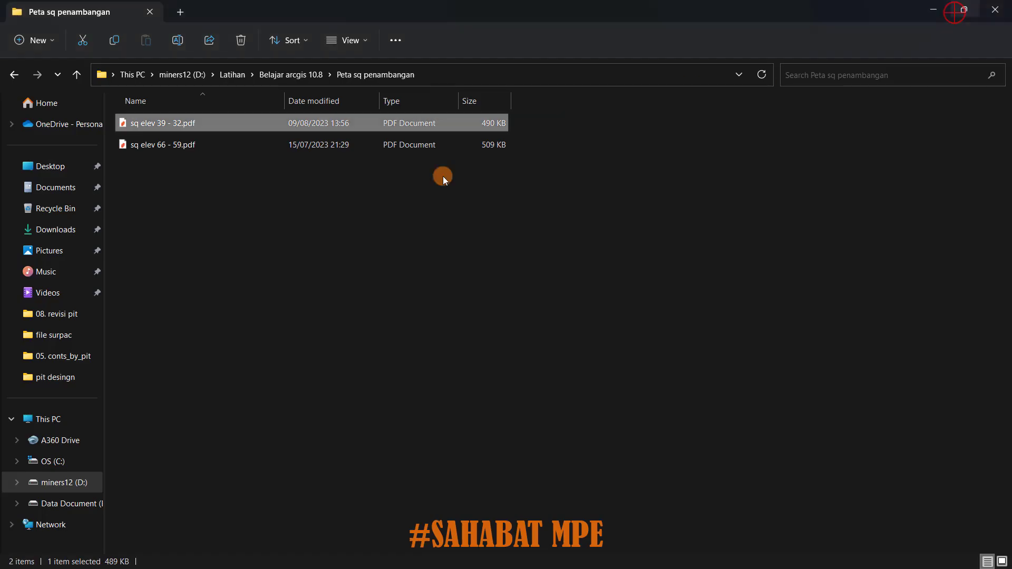
Delete the old "sq elev 66 - 59.pdf" file from the Peta sq penambangan folder.
left_click(190, 146)
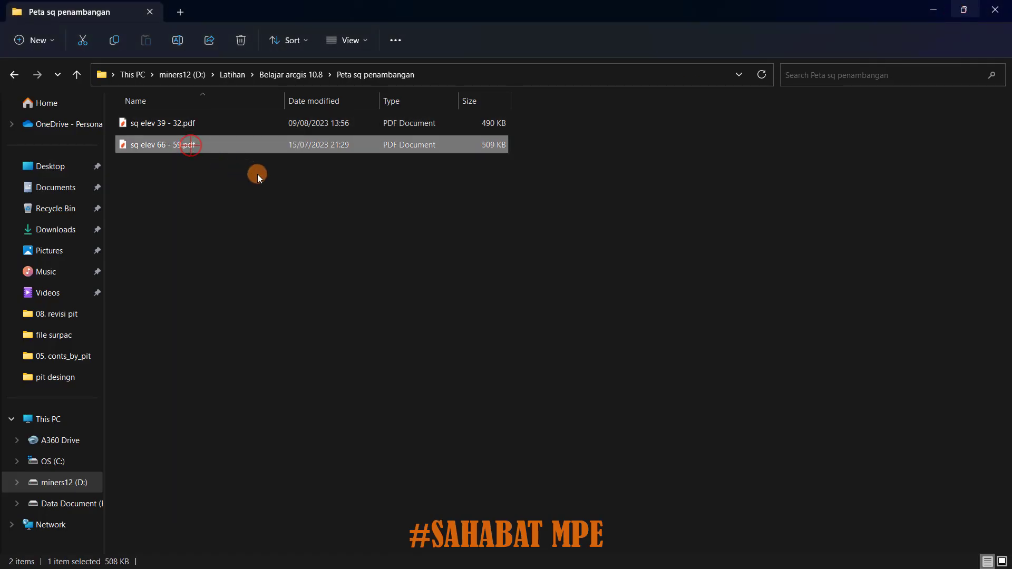
right_click(192, 144)
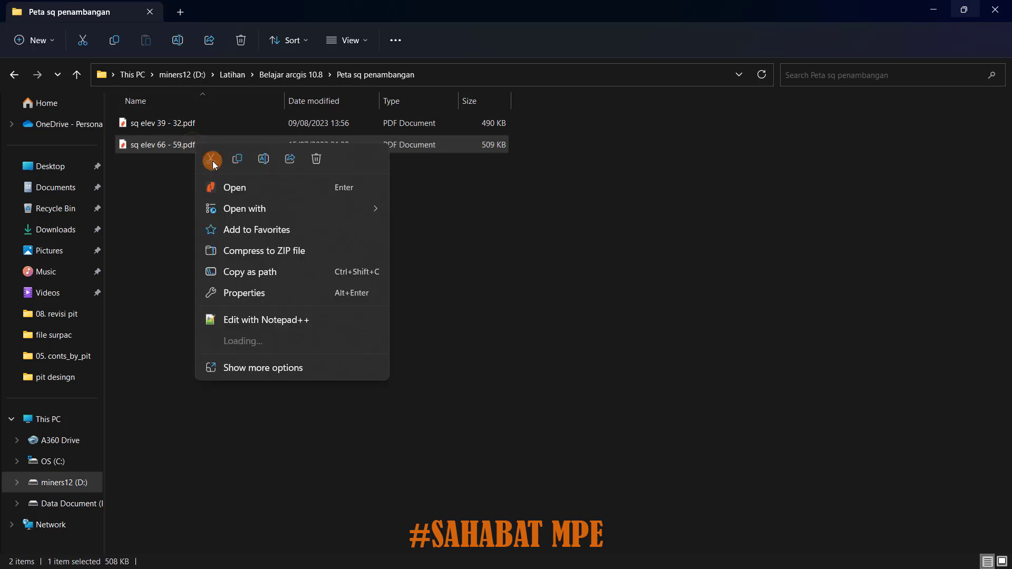
left_click(315, 160)
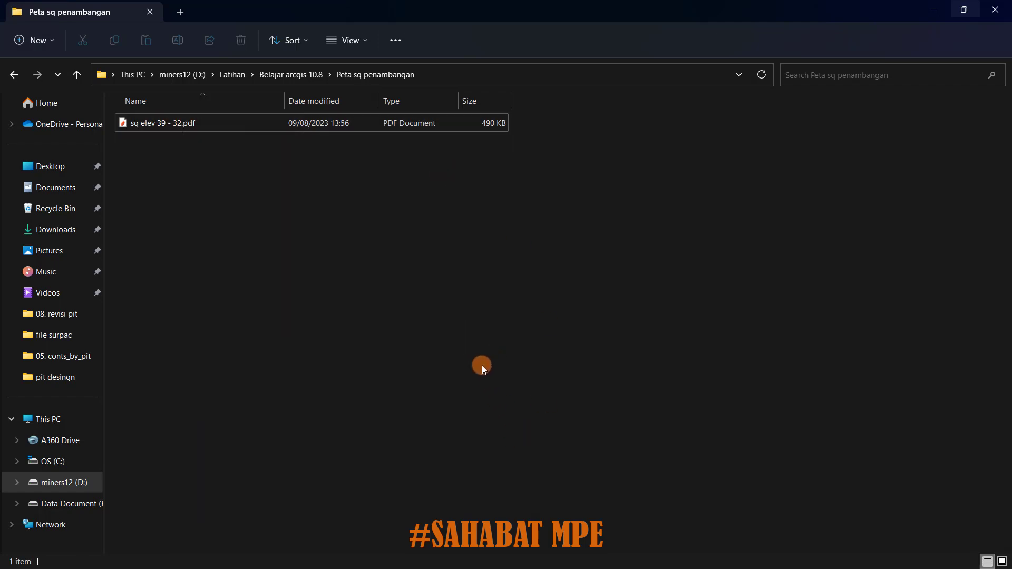
Switch to ArcMap, bring the whole layout page into view and try to add sect44.dxf from the sq_dxf folder to the map.
key("super")
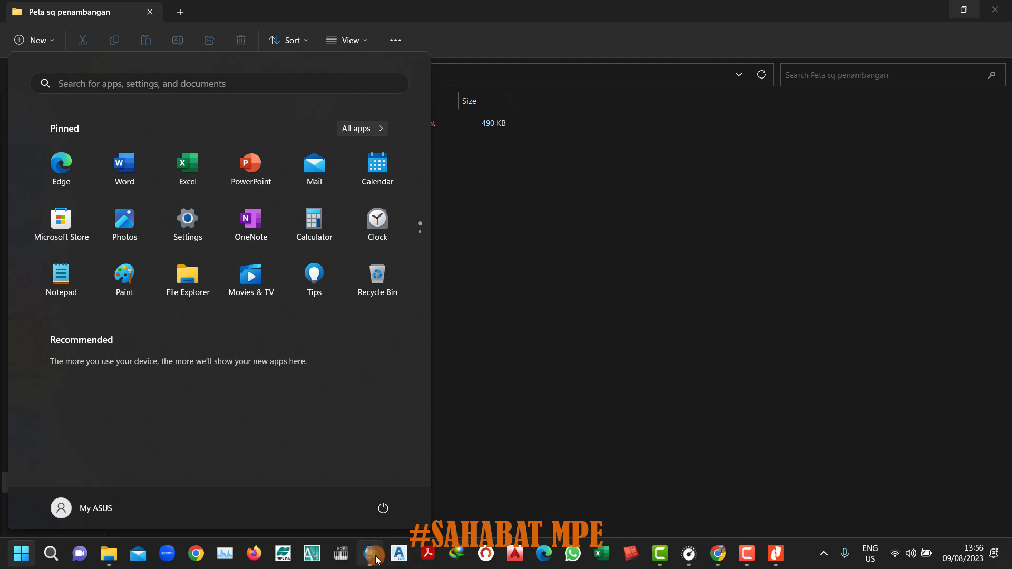
left_click(371, 563)
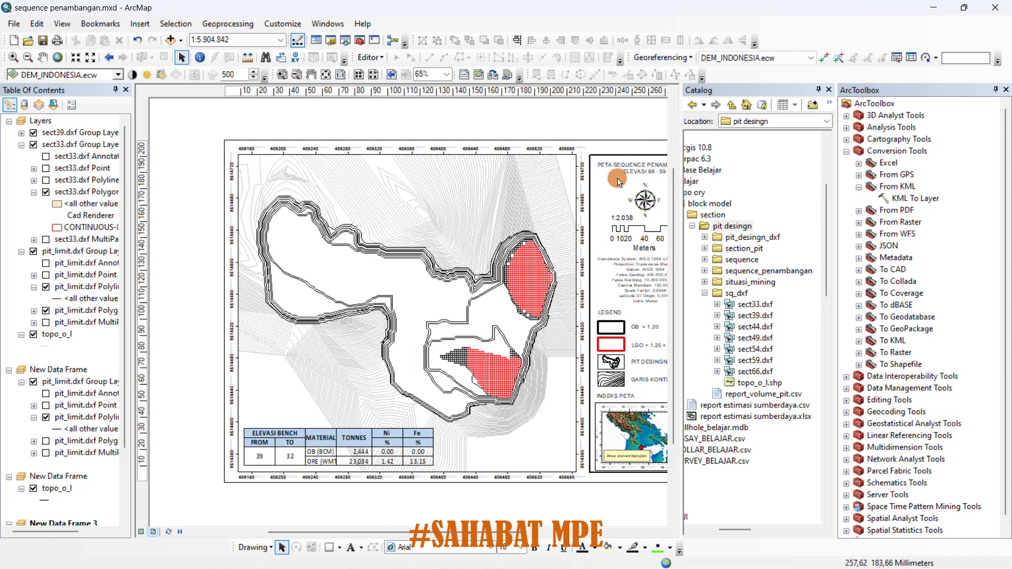
scroll(566, 274, "up", 2)
scroll(567, 279, "down", 2)
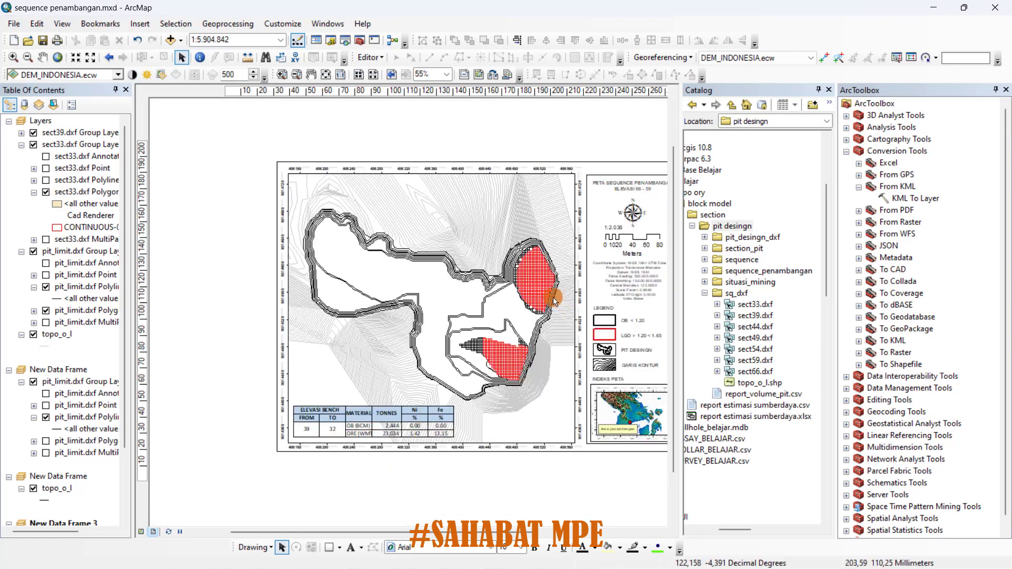
left_click_drag(554, 300, 457, 289)
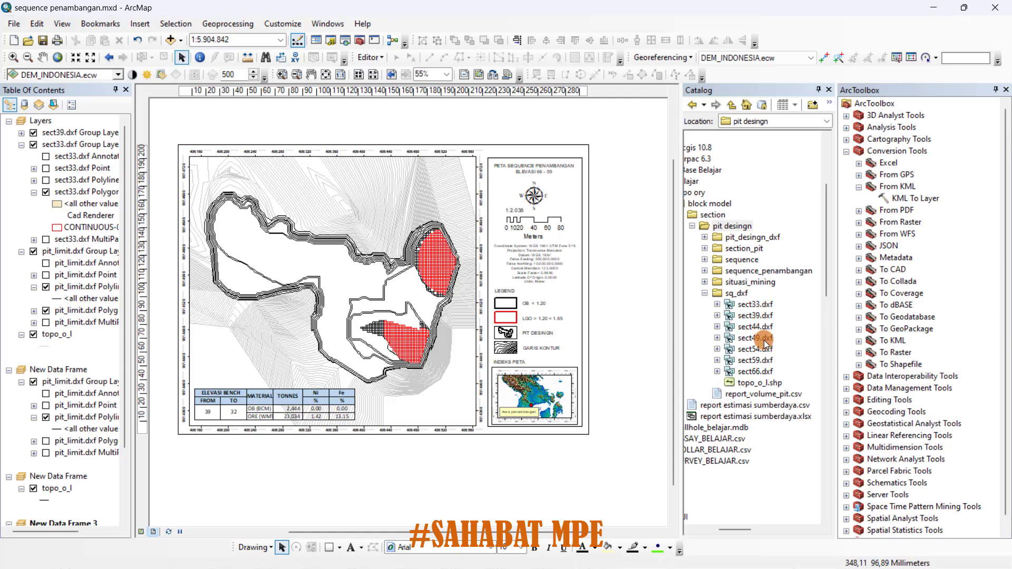
left_click_drag(761, 327, 437, 261)
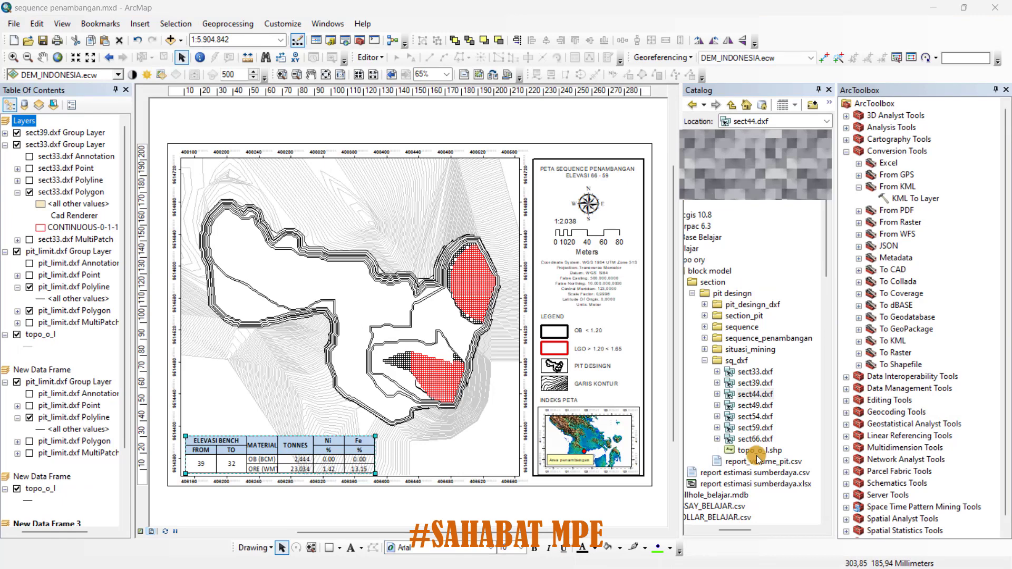
left_click(755, 395)
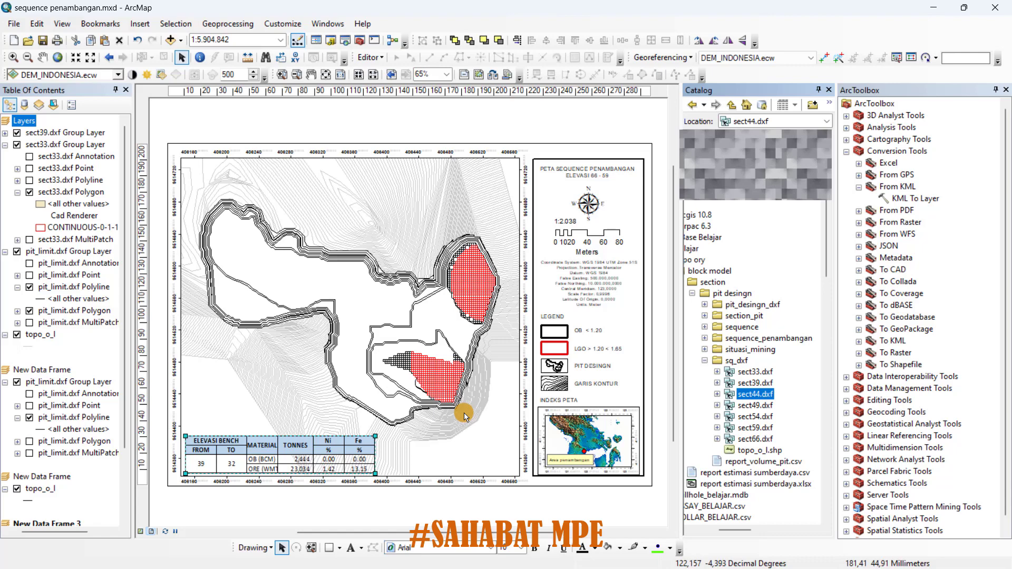
Switch to the report_volume_pit.xlsm workbook in Excel and clear the pending copy selection on Sheet1.
key("super")
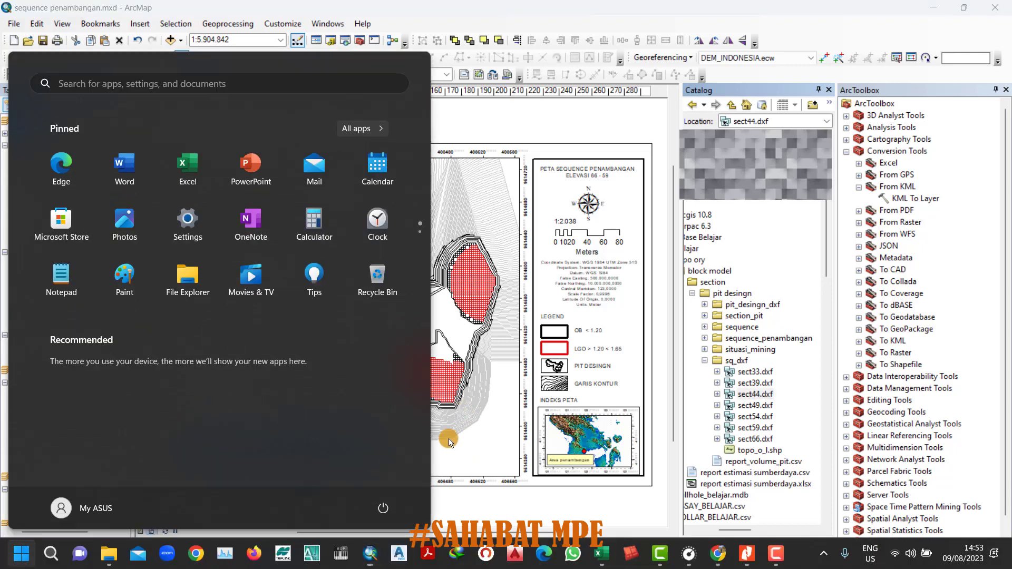
left_click(601, 558)
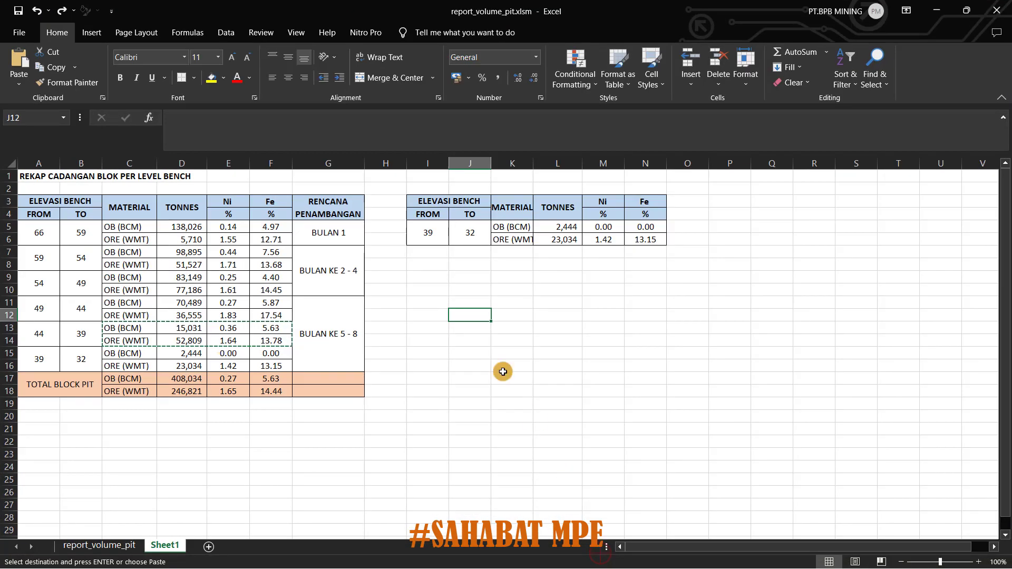
left_click(509, 212)
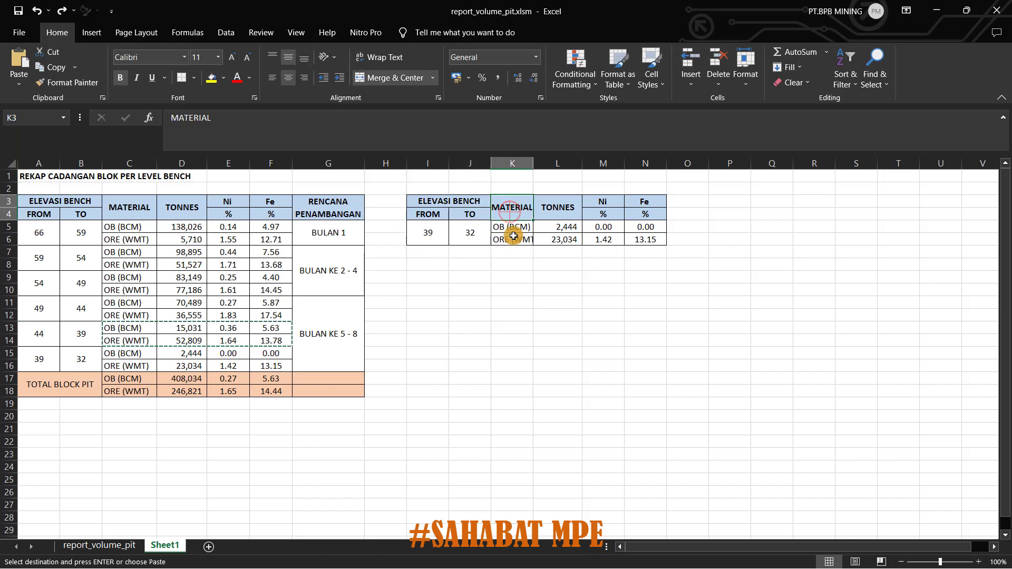
key("Escape")
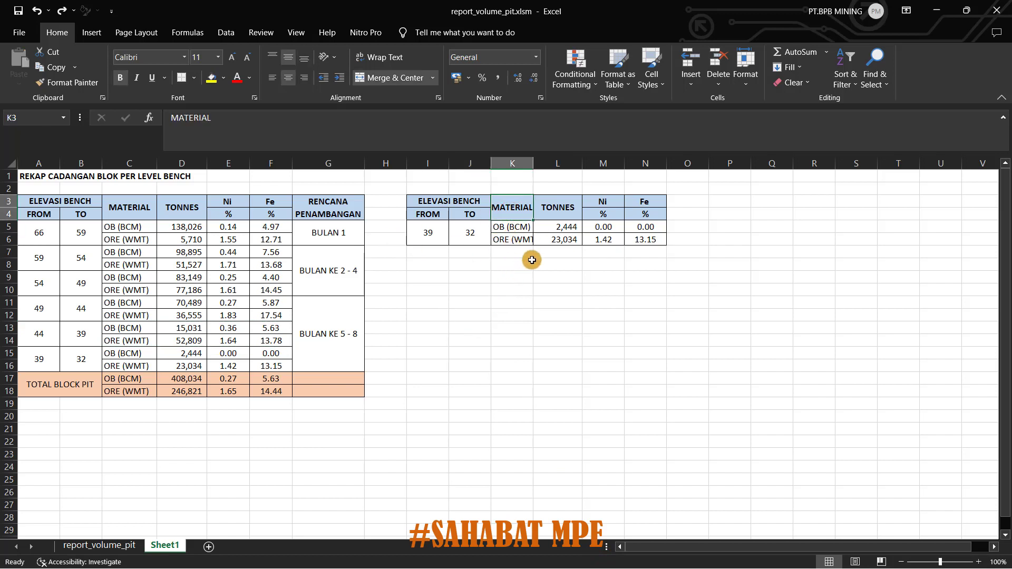
left_click(614, 263)
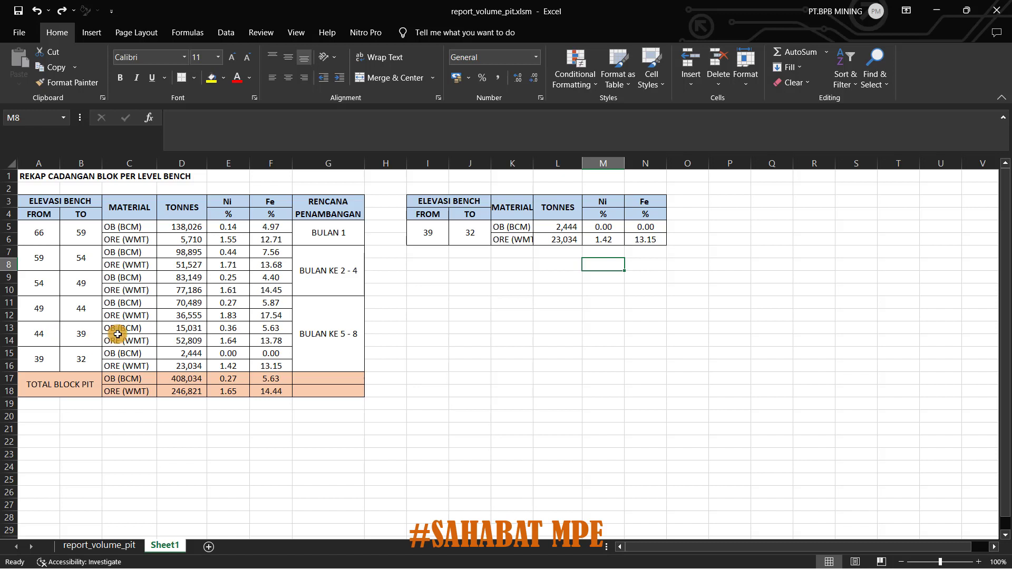
Copy the material, tonnes, Ni and Fe cells of bench 44–39 (C13:F14) and paste them as values starting at K5.
left_click_drag(118, 328, 268, 335)
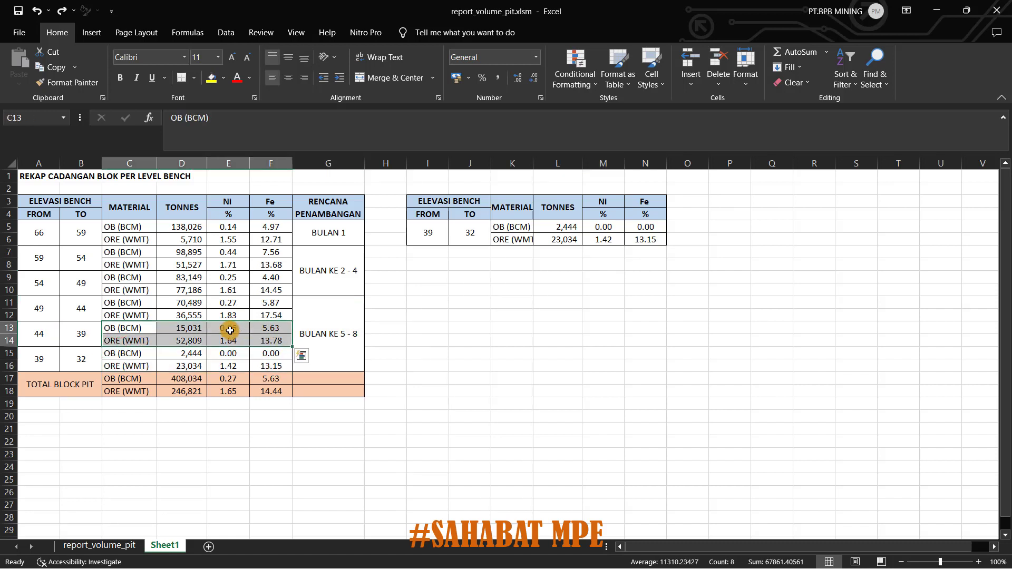
key("ctrl+c")
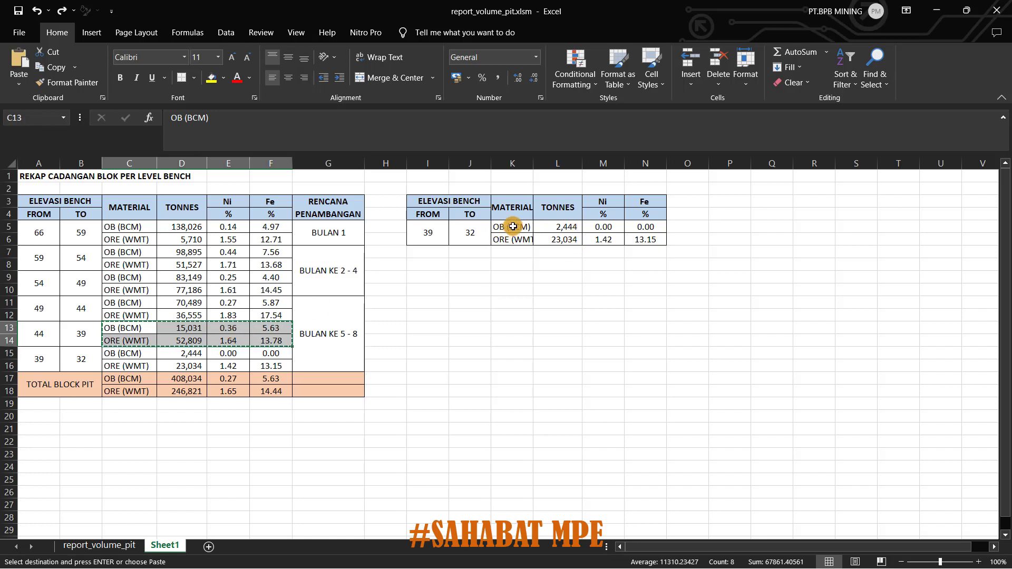
left_click(513, 227)
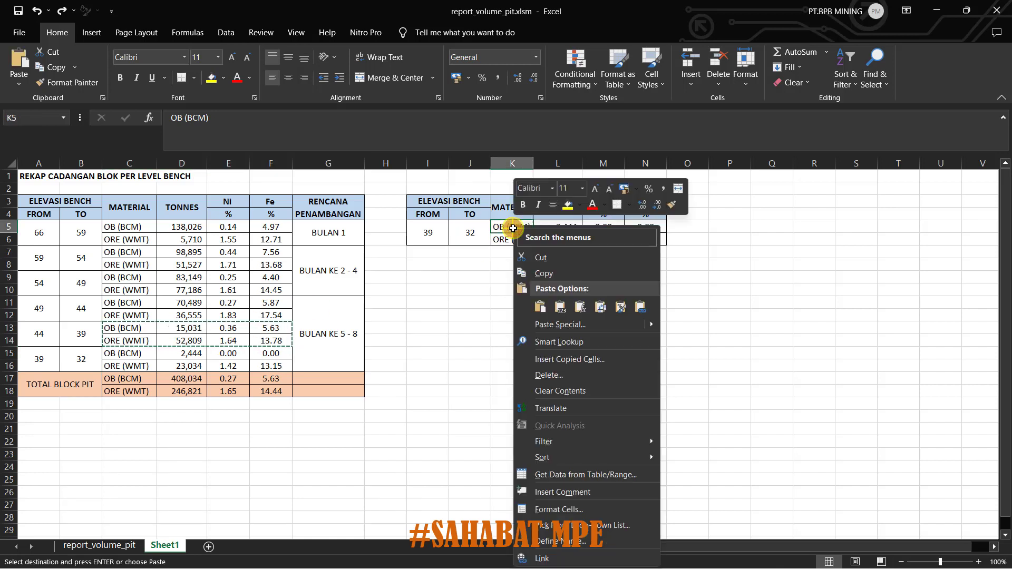
right_click(514, 226)
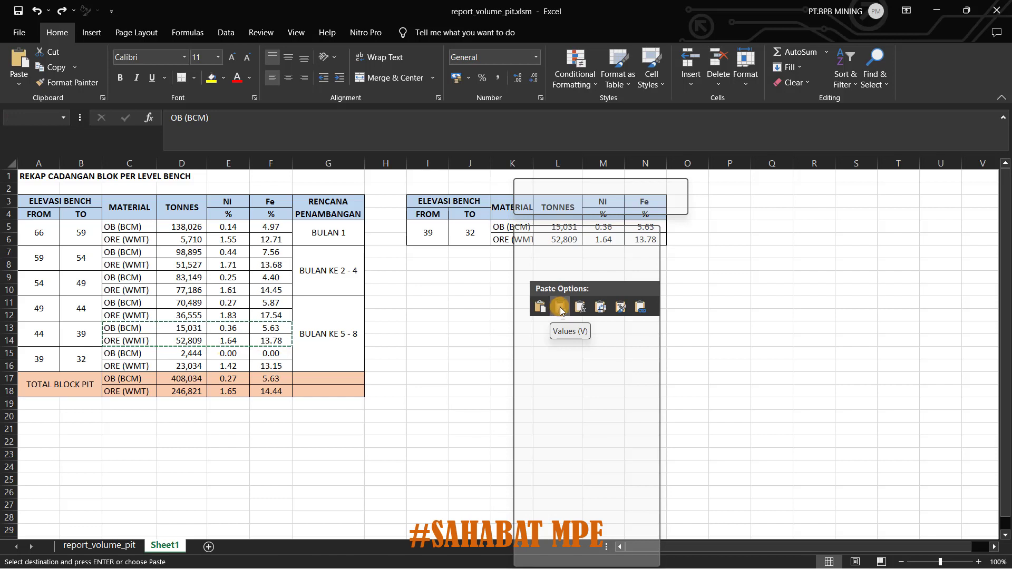
left_click(560, 308)
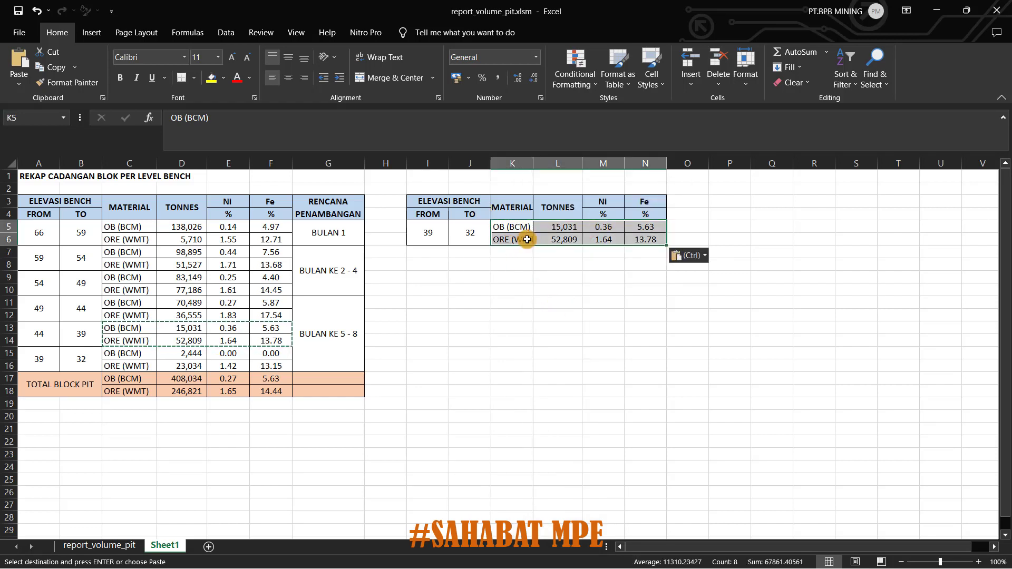
left_click(528, 240)
left_click(577, 299)
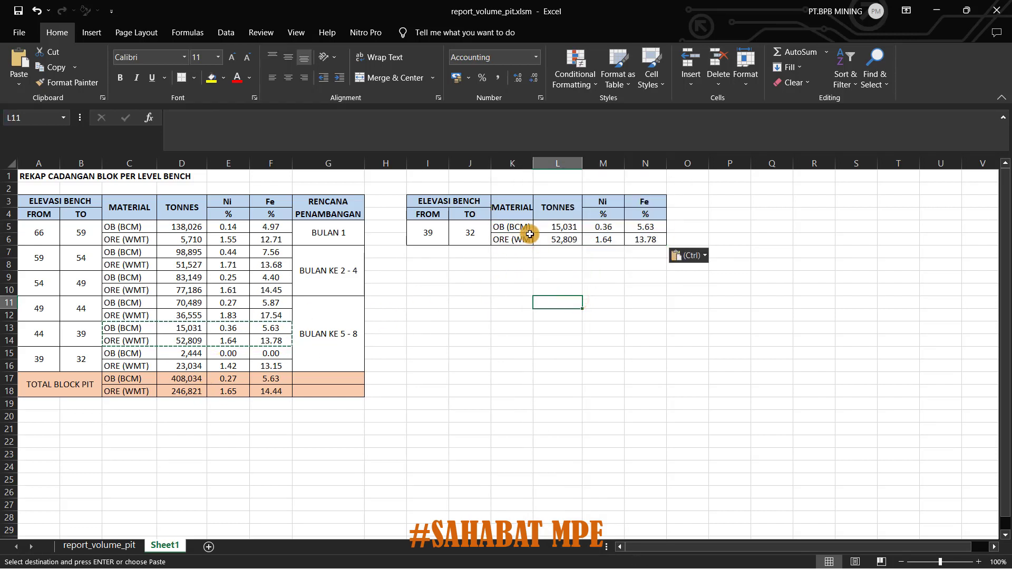
key("Escape")
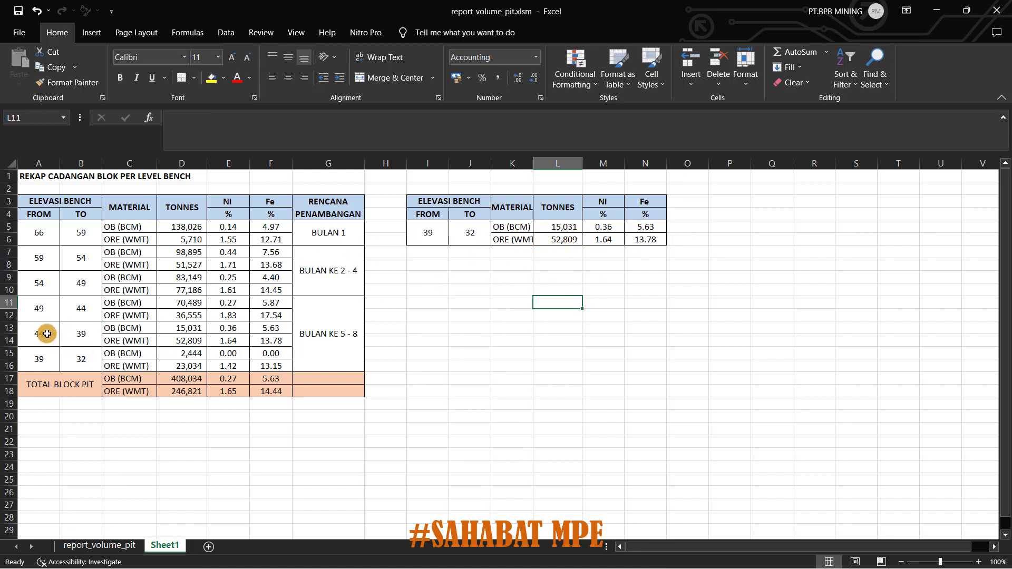
Copy the bench elevations 44 and 39 from A13:B14 into the FROM and TO cells of the small table at I5.
left_click_drag(40, 334, 76, 335)
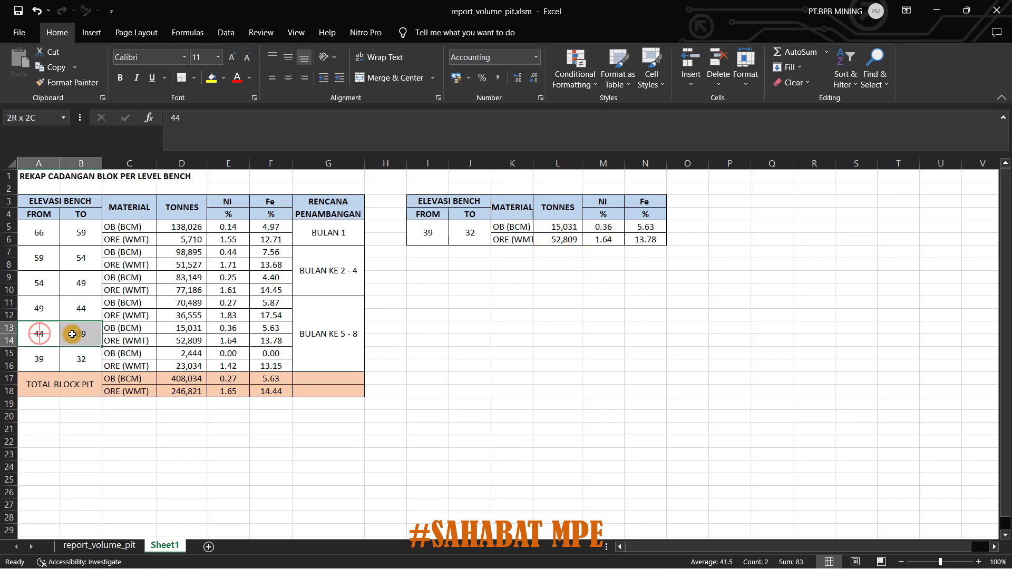
key("ctrl+c")
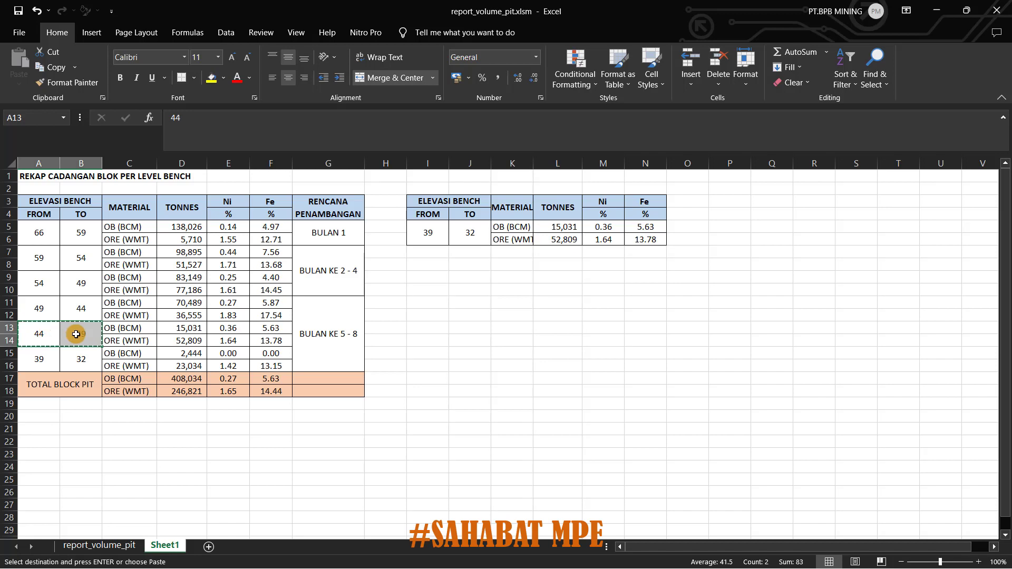
left_click(439, 232)
right_click(439, 232)
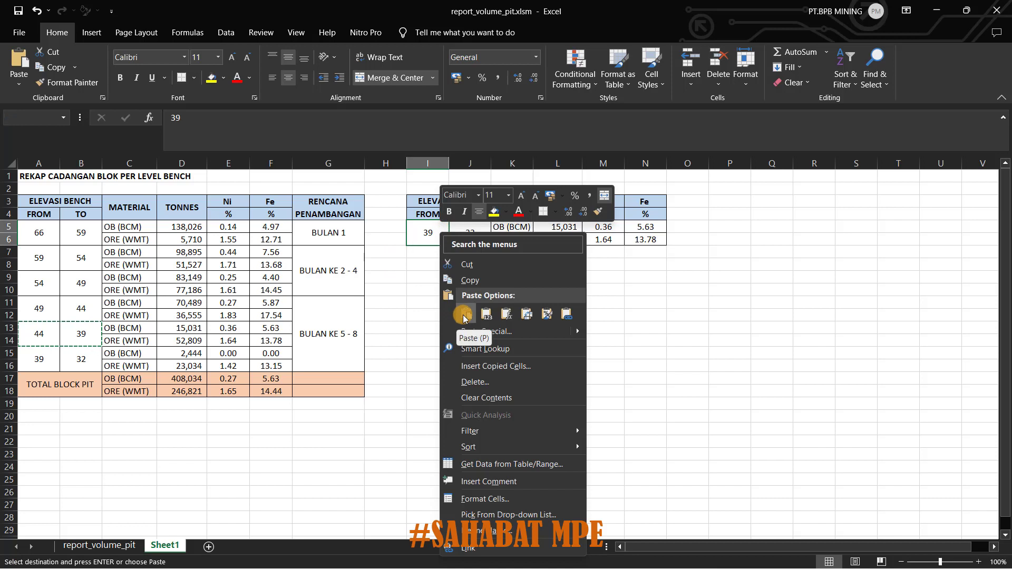
left_click(464, 315)
left_click(426, 237)
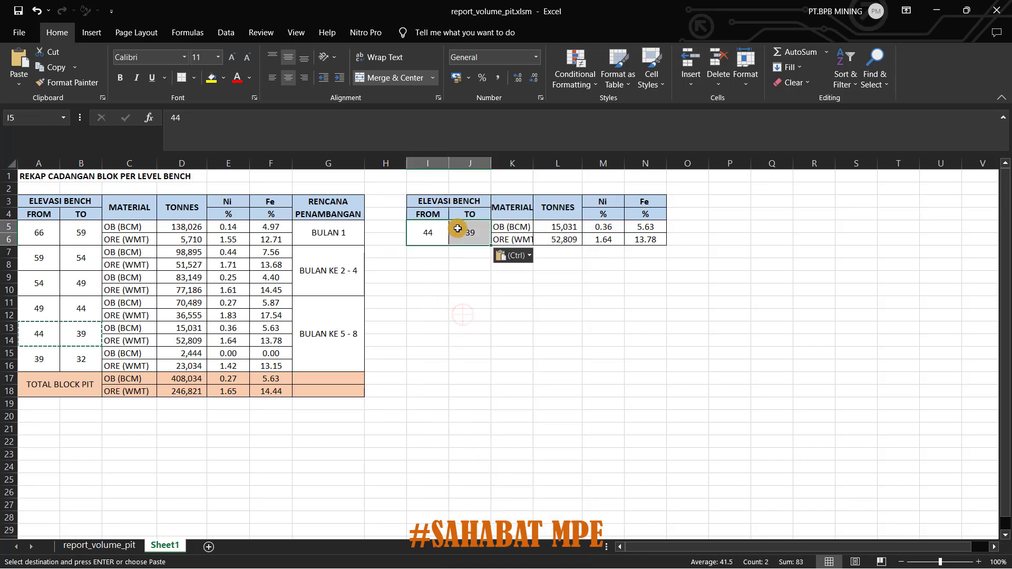
left_click(453, 226)
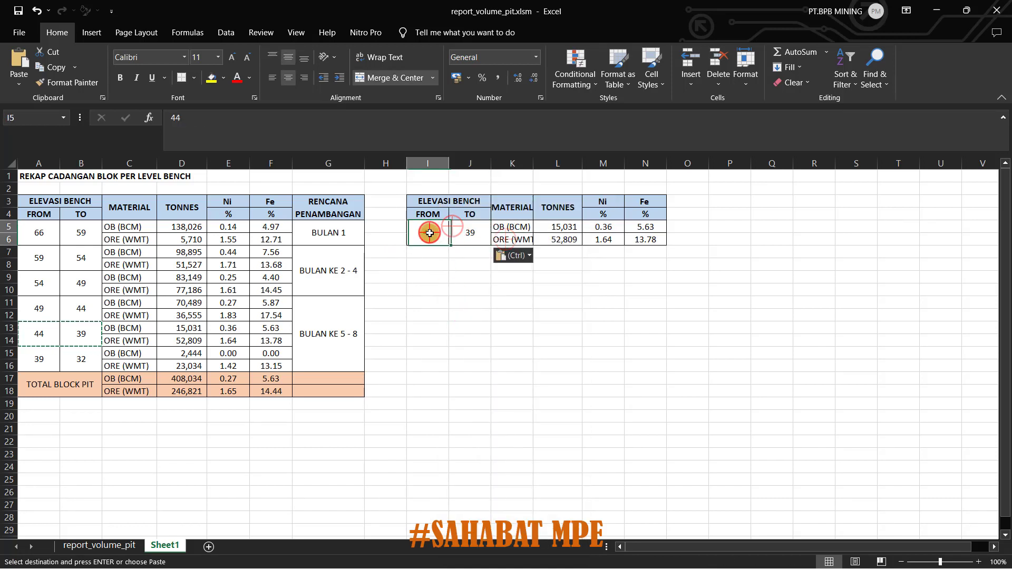
Copy the whole small bench table I3:N6 and switch back to ArcMap.
left_click_drag(434, 194, 640, 235)
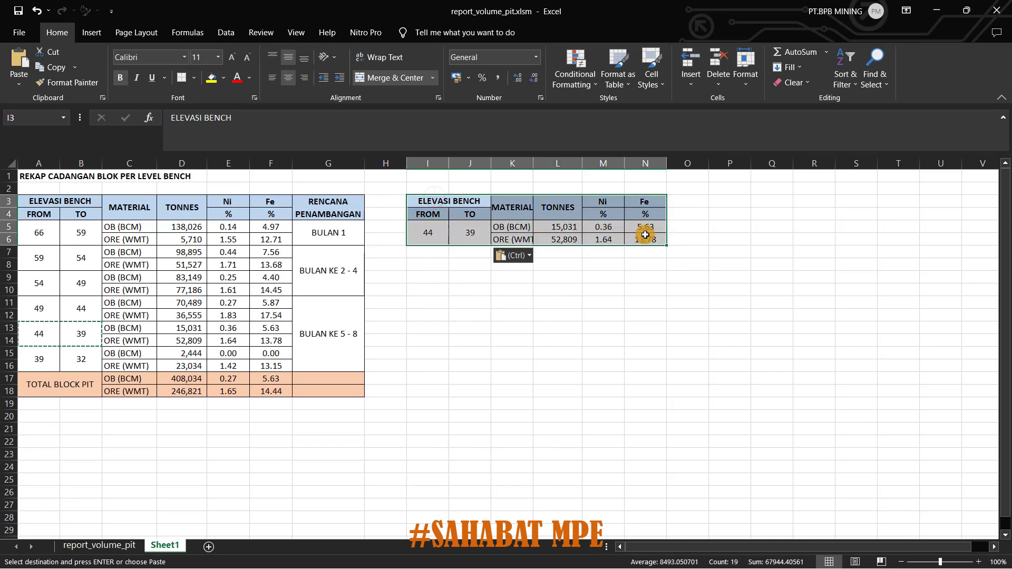
key("ctrl+c")
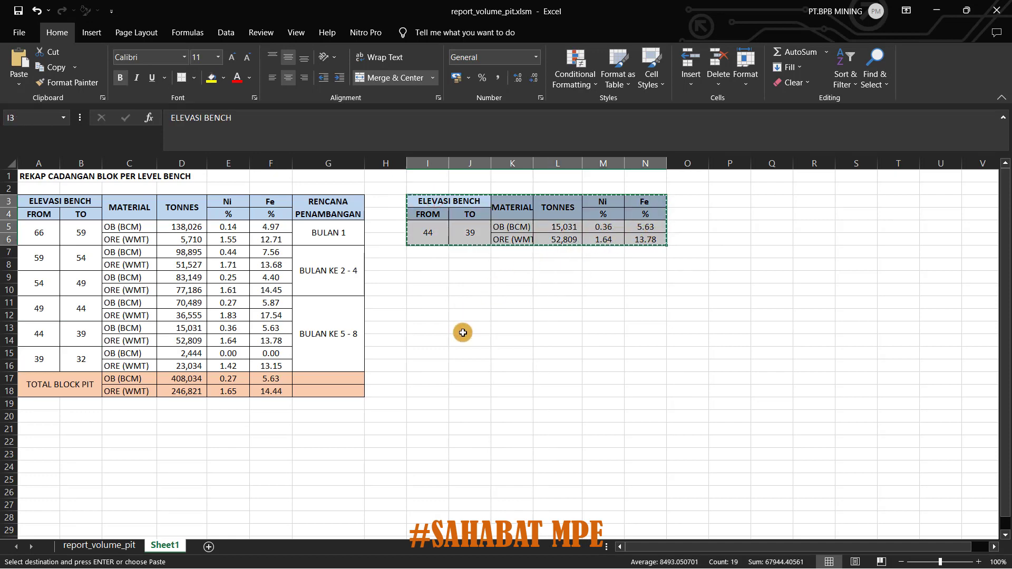
left_click(402, 566)
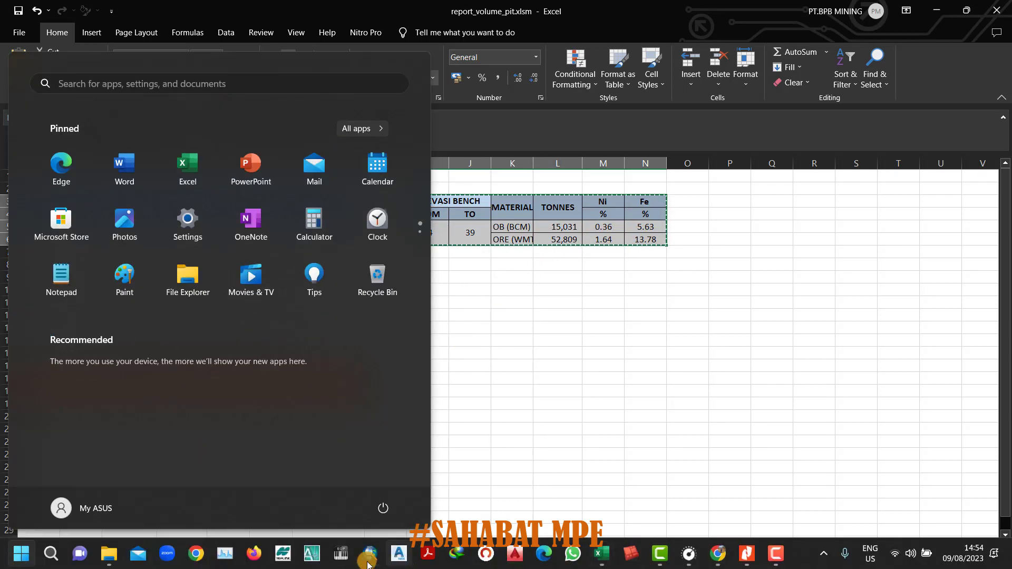
left_click(367, 558)
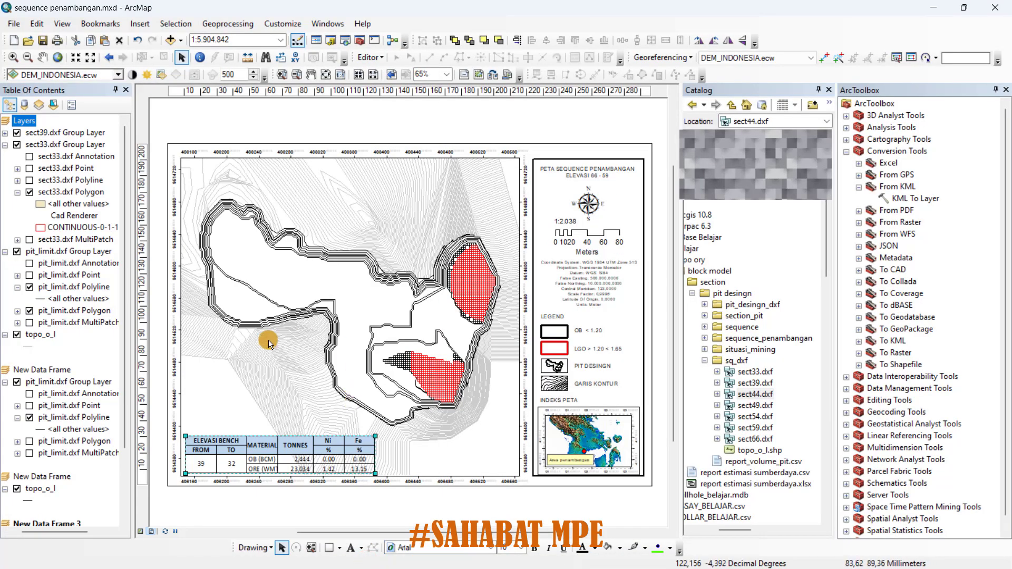
Move the 39–32 table below the layout page and paste the copied 44–39 table into the map frame's lower-left corner.
left_click_drag(311, 463, 302, 525)
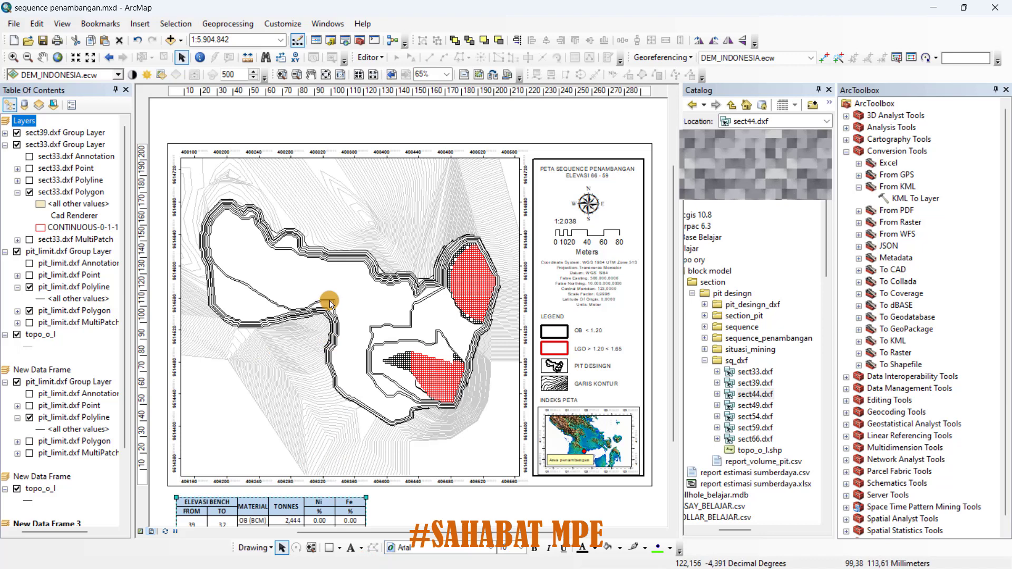
right_click(363, 249)
left_click(396, 364)
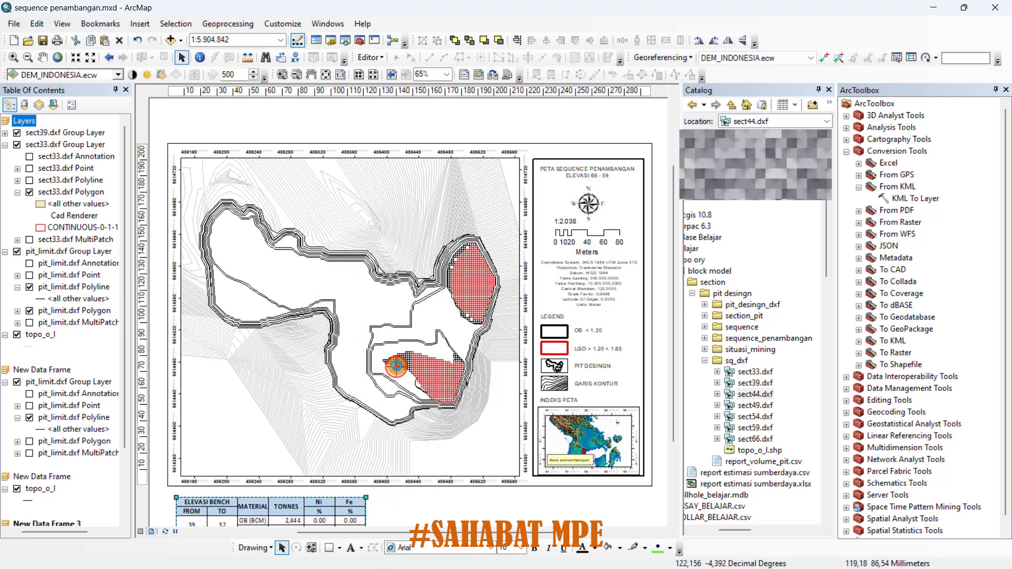
left_click_drag(420, 319, 280, 465)
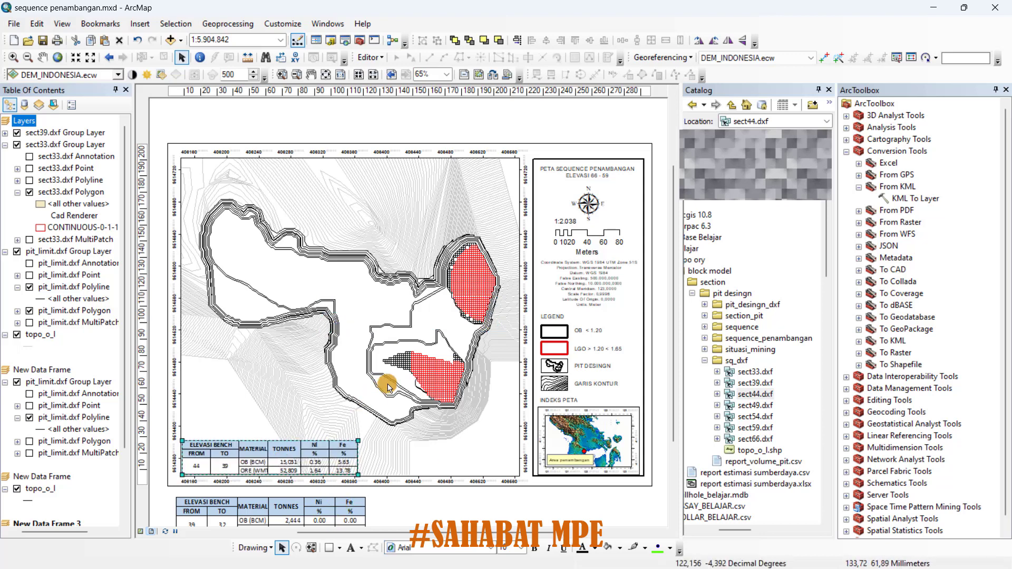
Move the 39–32 table farther down, well clear of the layout page.
scroll(401, 369, "down", 1)
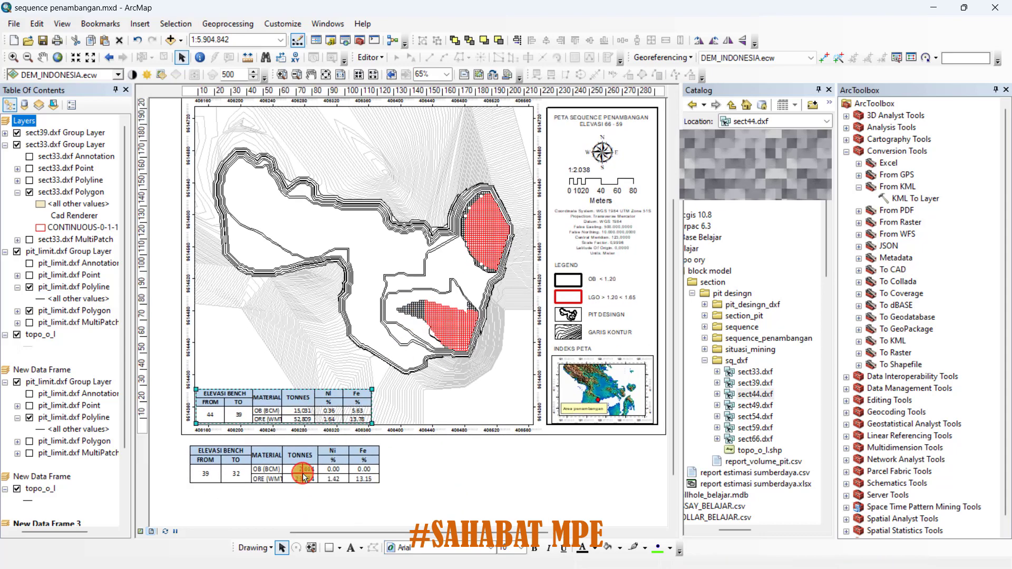
left_click(304, 464)
left_click_drag(295, 464, 292, 520)
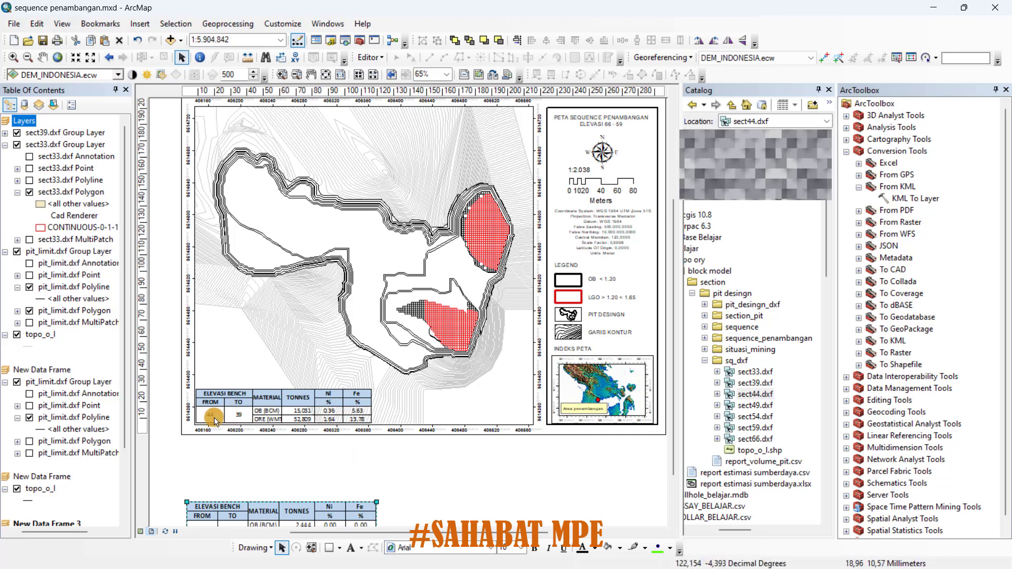
Add sect44.dxf from the sq_dxf folder to the main map, accepting its unknown spatial reference, and turn off the sect33.dxf group layer.
left_click(752, 394)
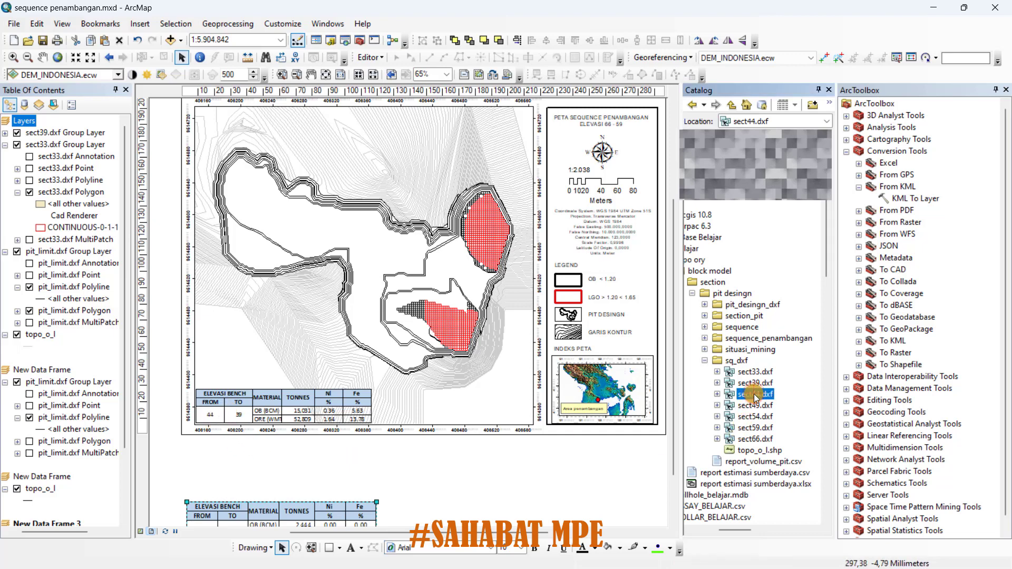
left_click_drag(769, 396, 476, 374)
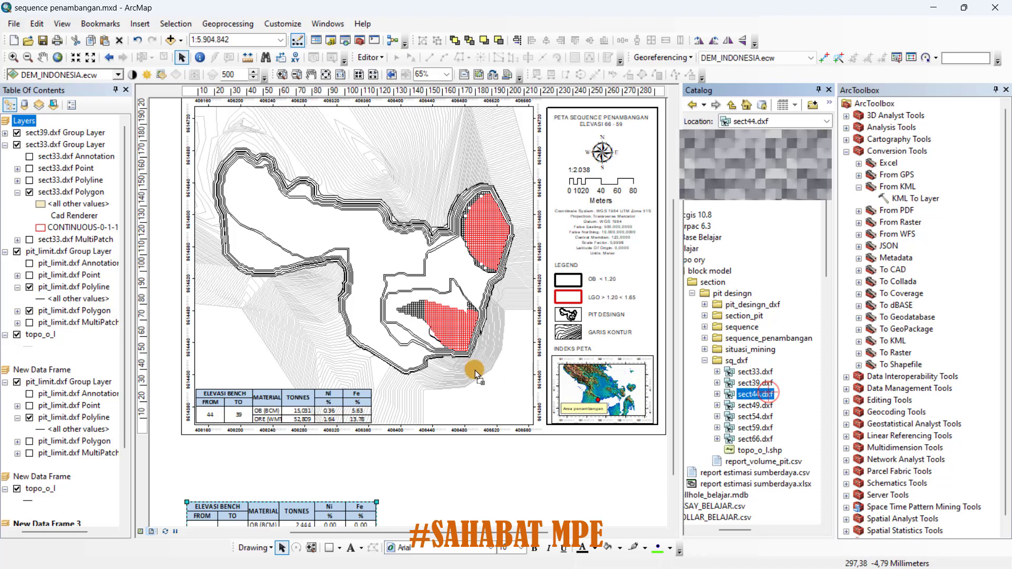
left_click_drag(45, 126, 46, 126)
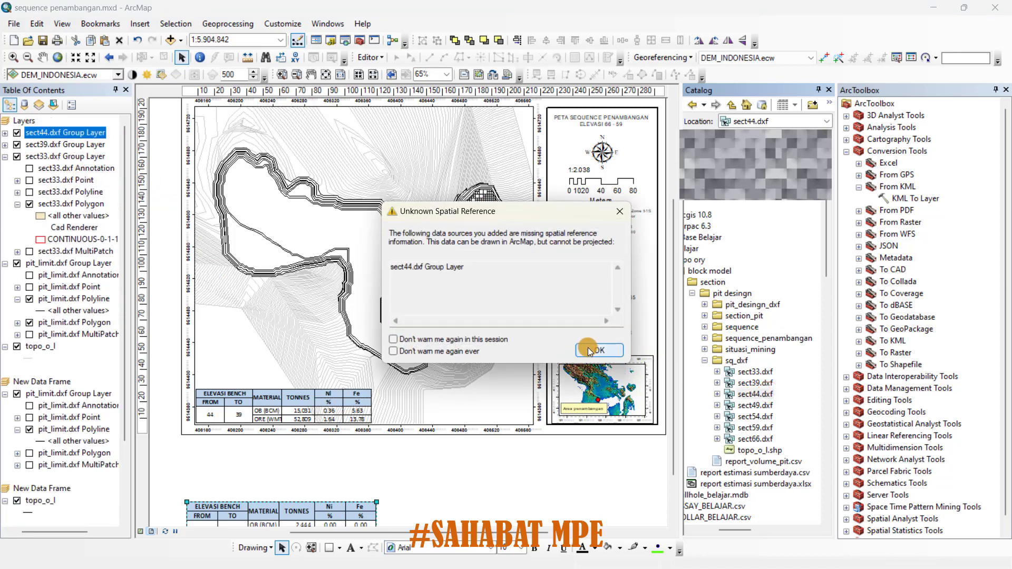
left_click(590, 351)
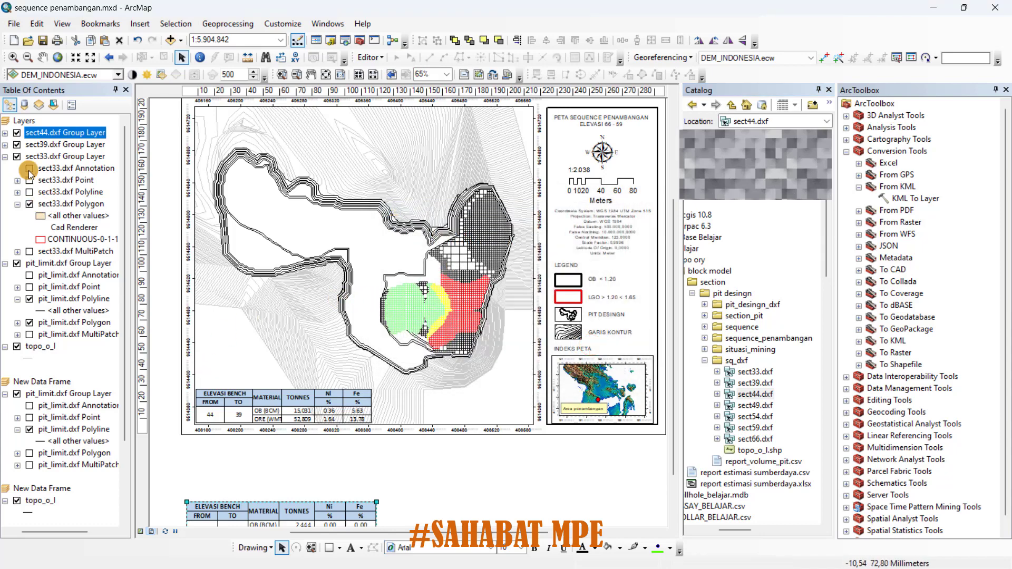
left_click(17, 156)
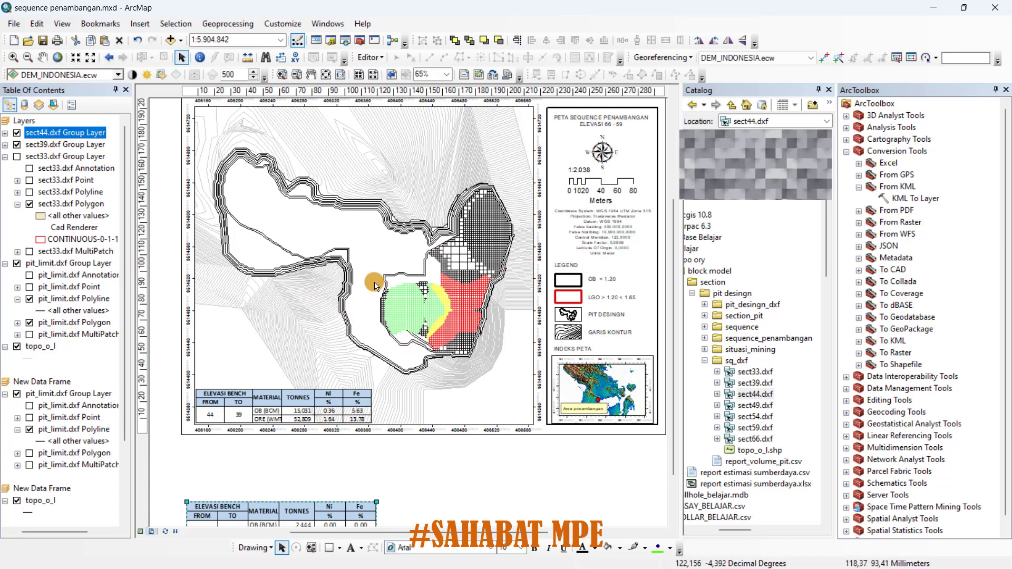
Reduce the height of the black OB box and the red LGO box in the legend.
left_click_drag(385, 299, 370, 355)
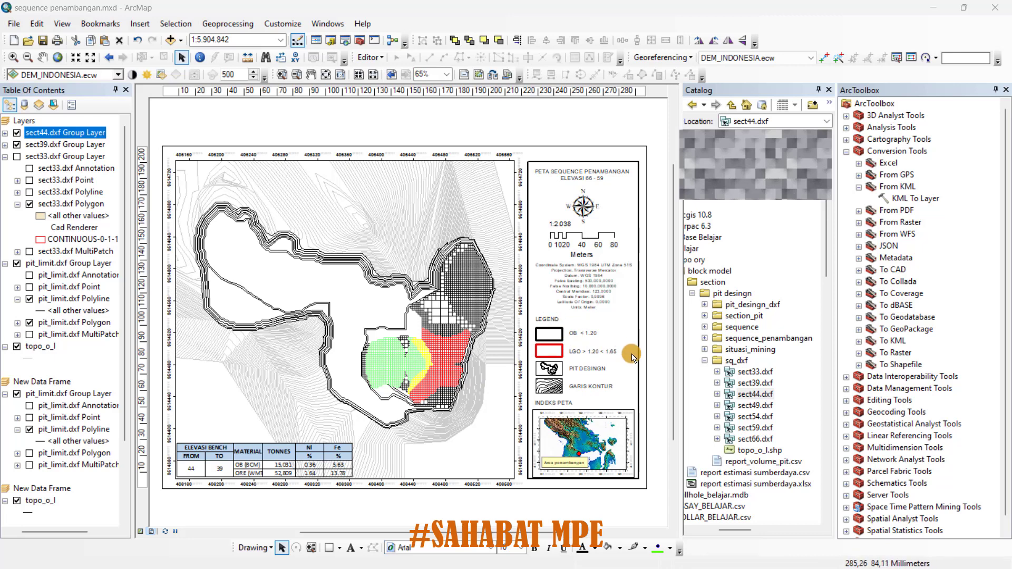
left_click(549, 336)
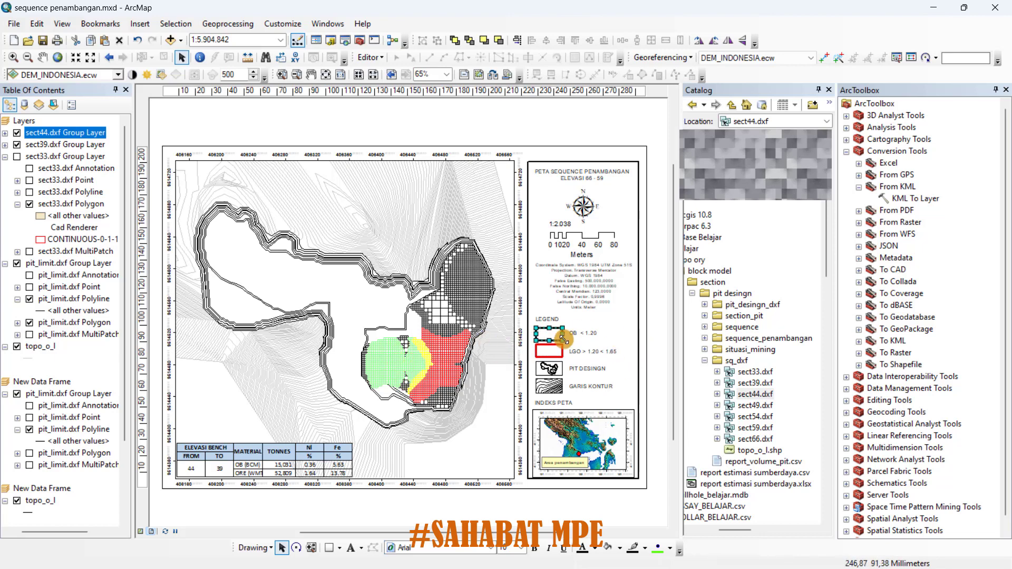
scroll(563, 339, "up", 1)
scroll(564, 339, "up", 4)
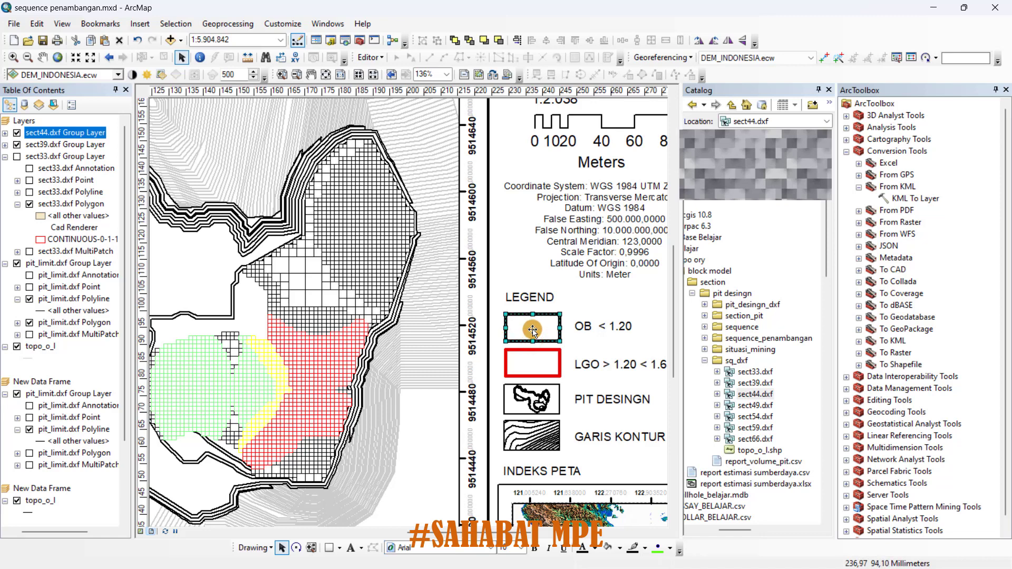
left_click(536, 364)
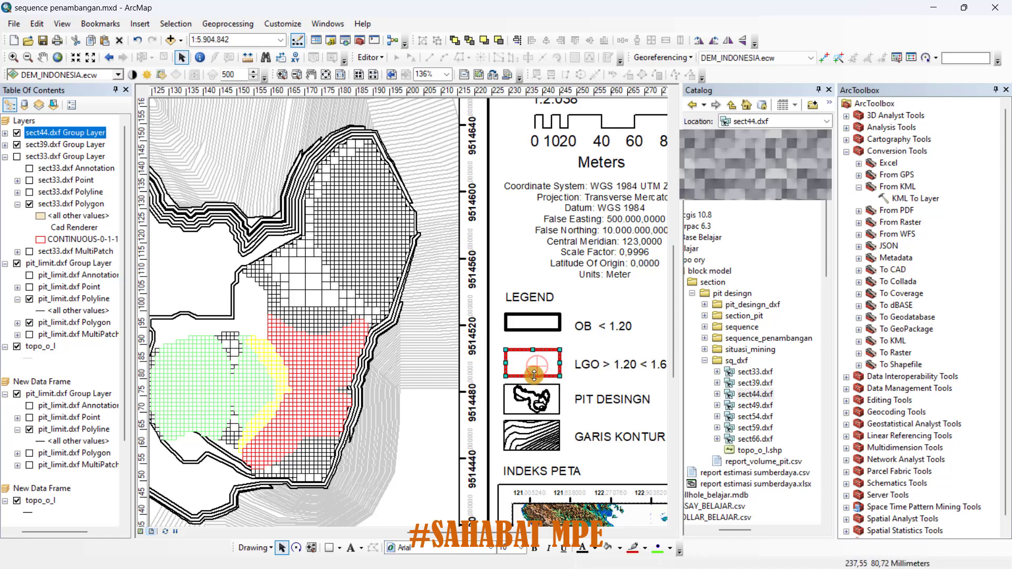
left_click_drag(531, 376, 532, 365)
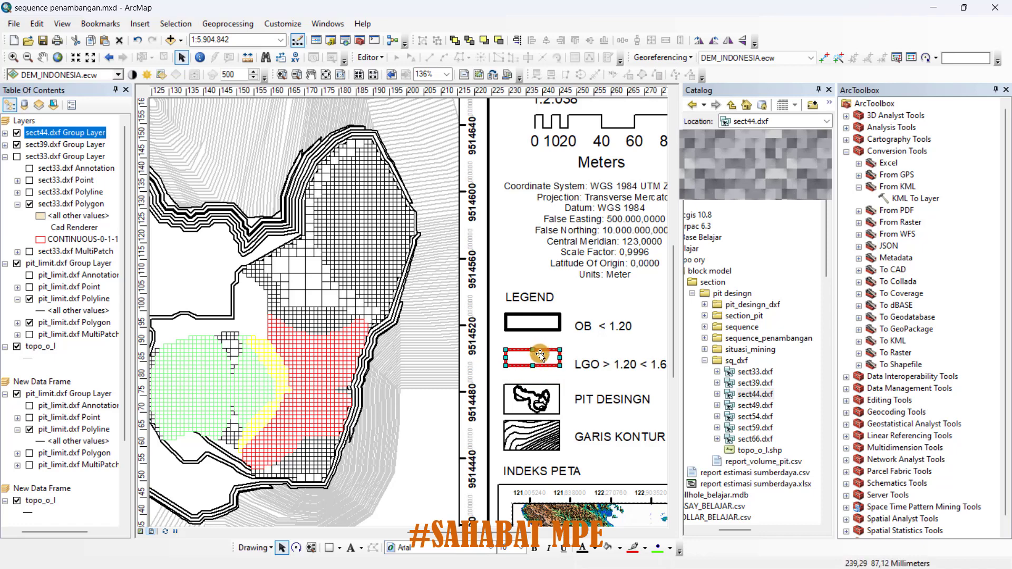
Line up the OB and LGO labels with their shortened boxes and move the LGO row up close beneath the OB row.
left_click_drag(554, 398, 455, 396)
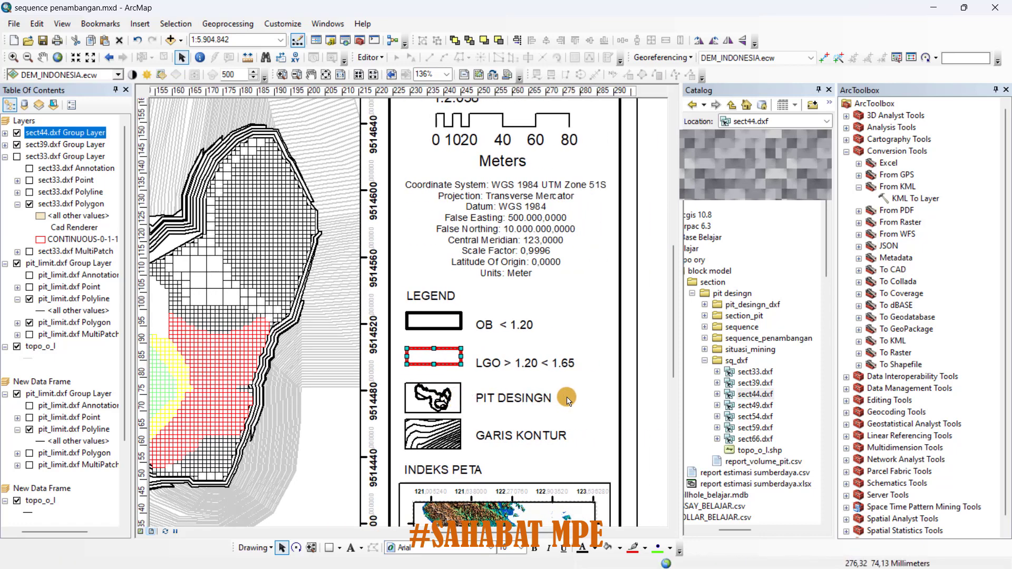
left_click_drag(650, 372, 486, 318)
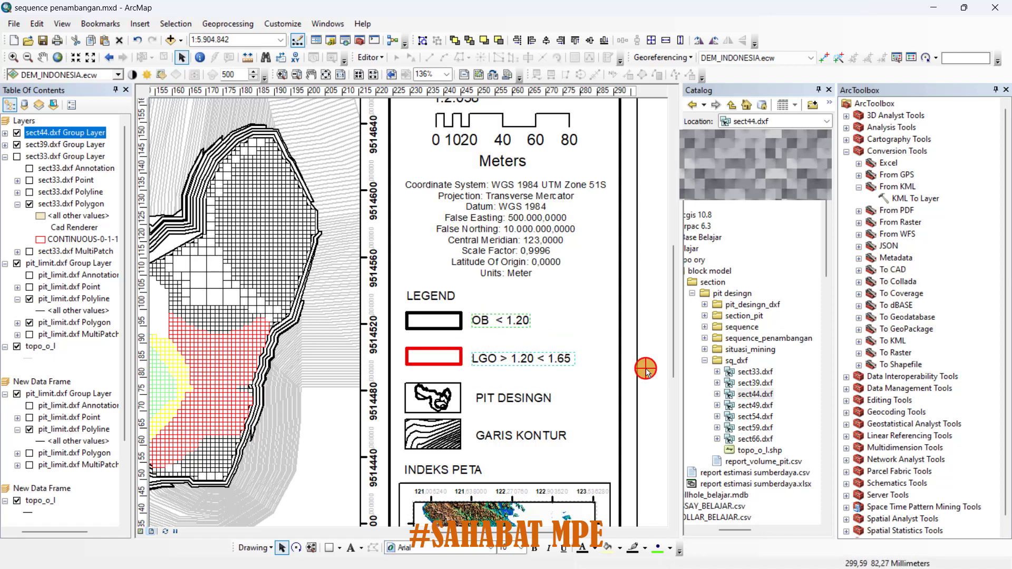
left_click_drag(652, 372, 446, 350)
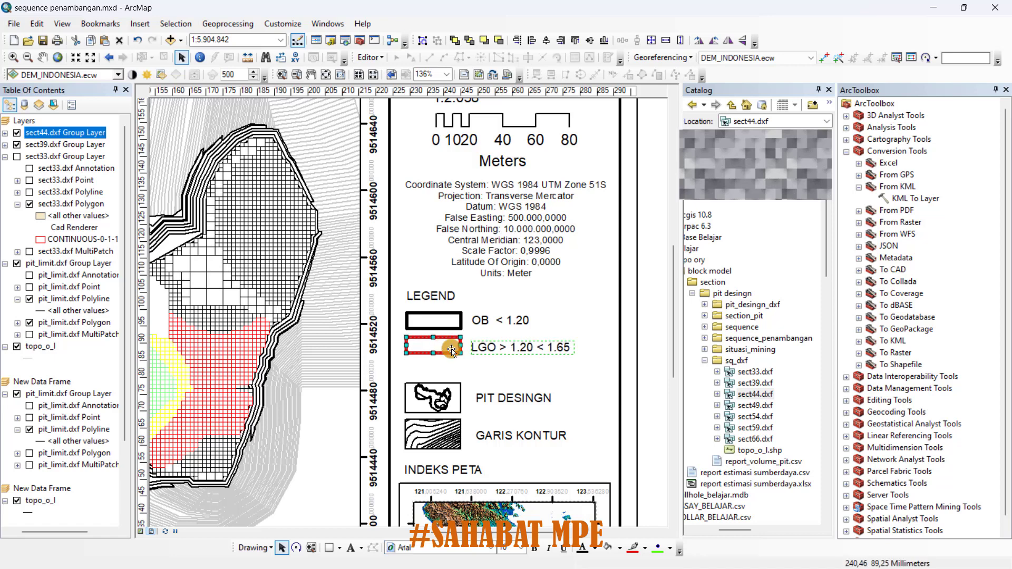
Duplicate the red LGO legend box and align the copy directly beneath the original.
left_click(651, 356)
left_click(451, 348)
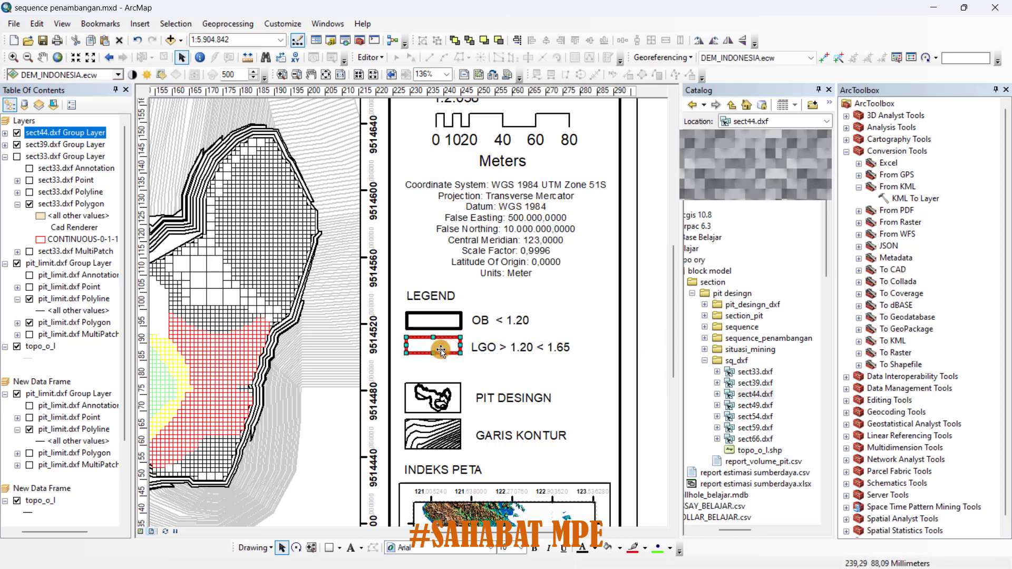
mouse_move(441, 351)
left_mouse_down()
mouse_move(456, 368)
mouse_move(445, 369)
left_mouse_up()
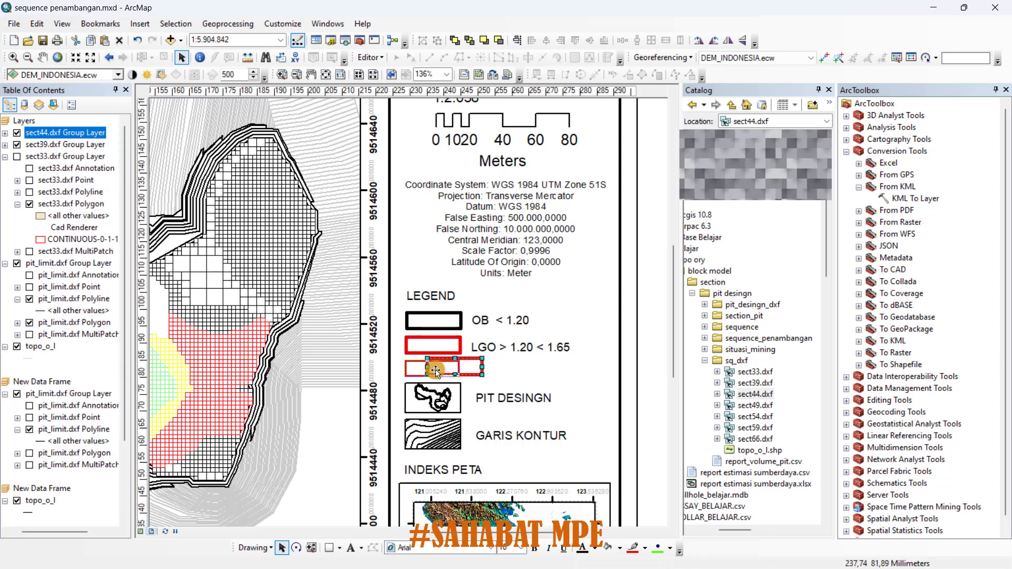
left_click_drag(437, 371, 416, 372)
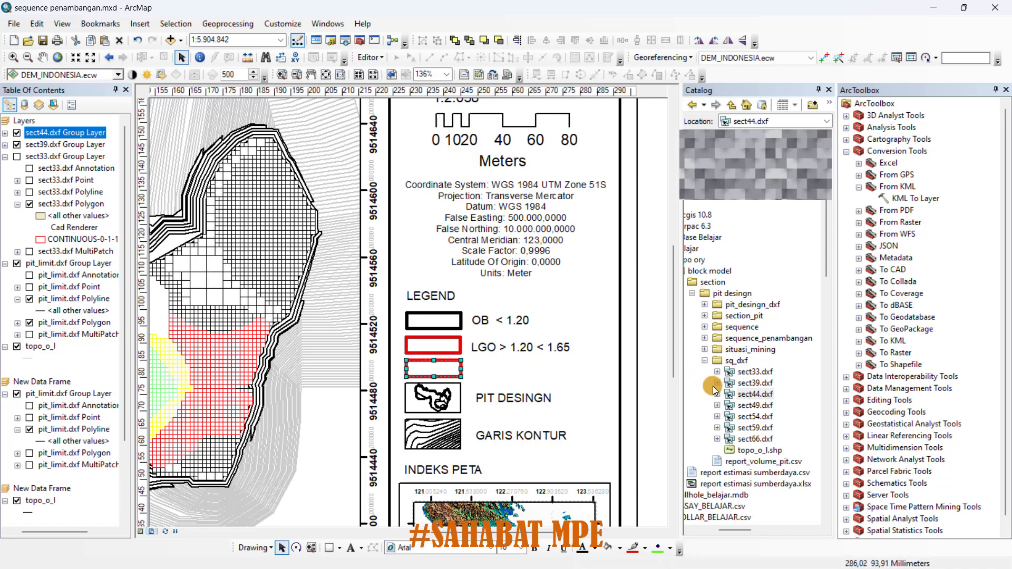
left_click(655, 372)
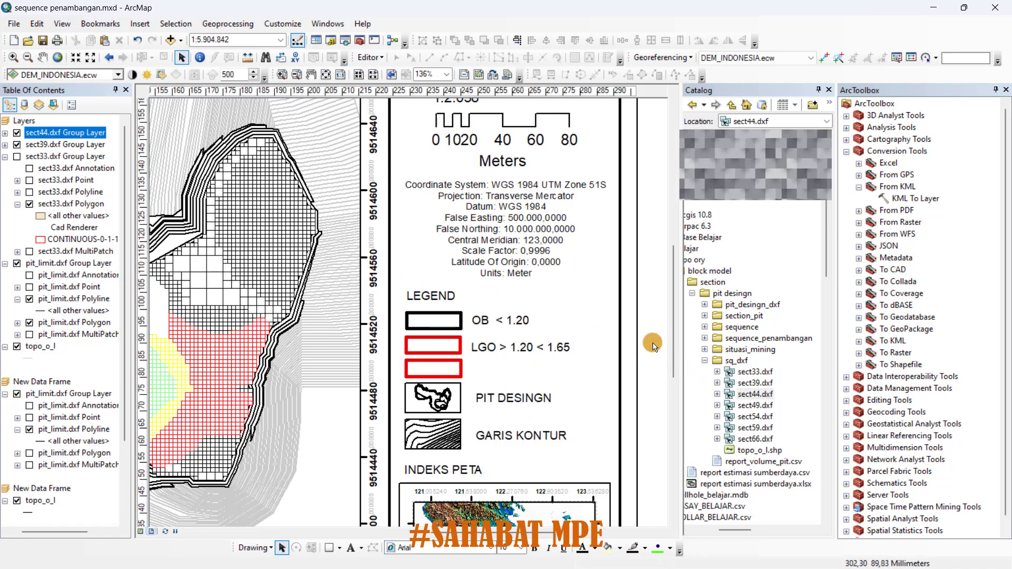
Shift the OB, LGO and unlabelled red box rows slightly up and the PIT DESINGN and GARIS KONTUR rows slightly down.
left_click_drag(654, 348, 401, 313)
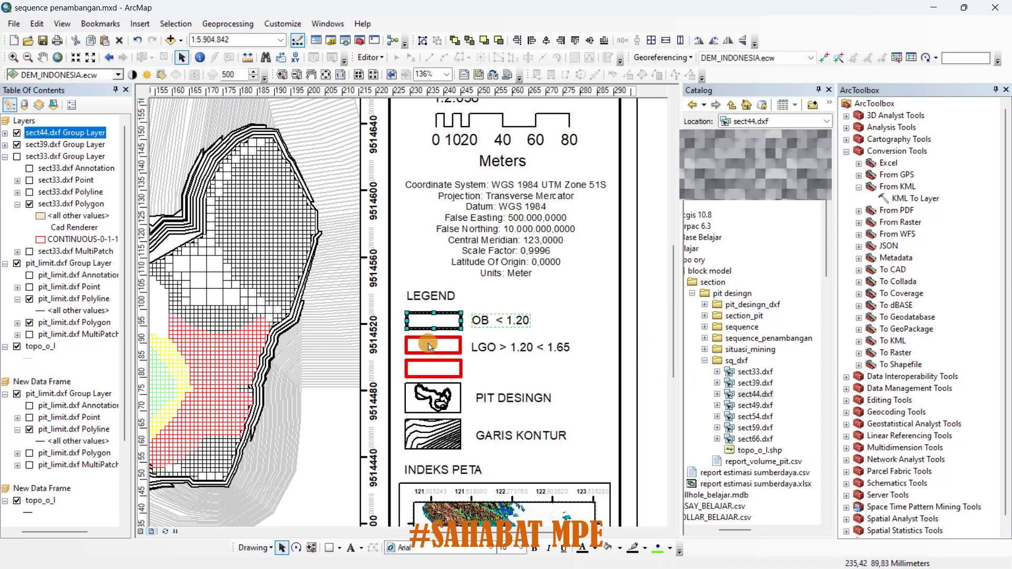
left_click(451, 348, "shift")
left_click(496, 347, "shift")
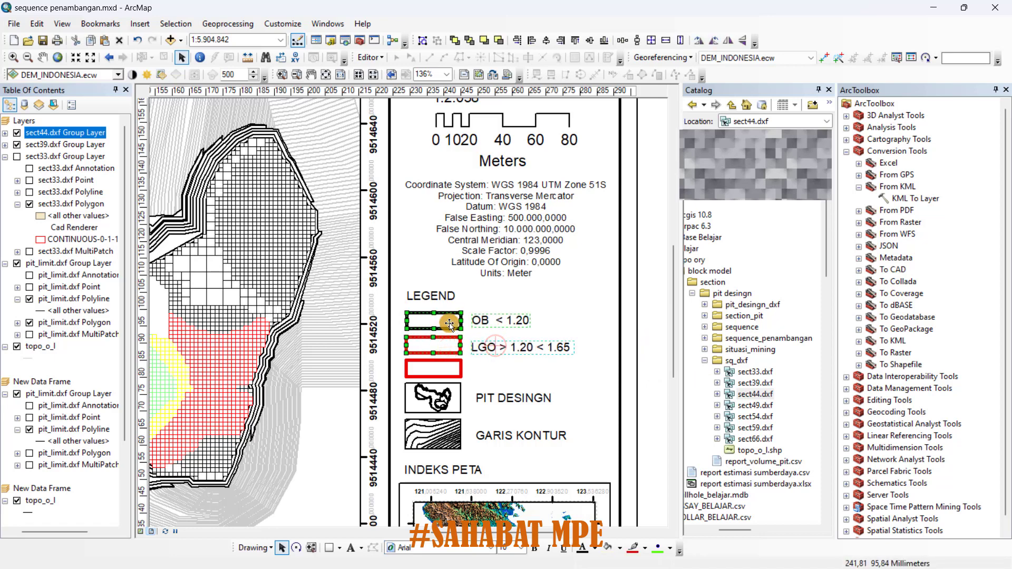
left_click_drag(450, 324, 449, 317)
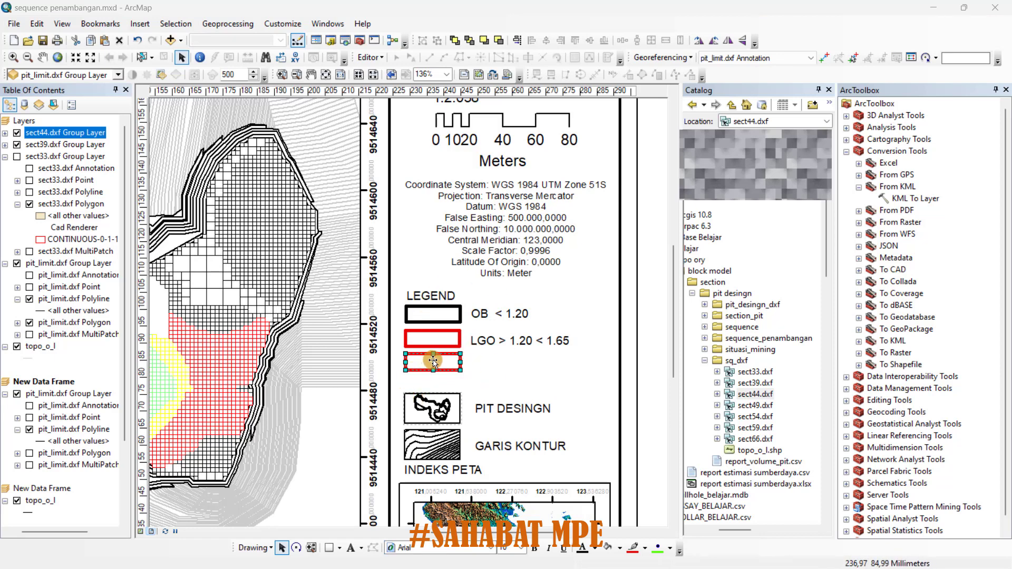
Copy the unlabelled red legend box and place the pasted duplicate below it, above the PIT DESINGN row.
left_click(655, 359)
left_click(453, 369)
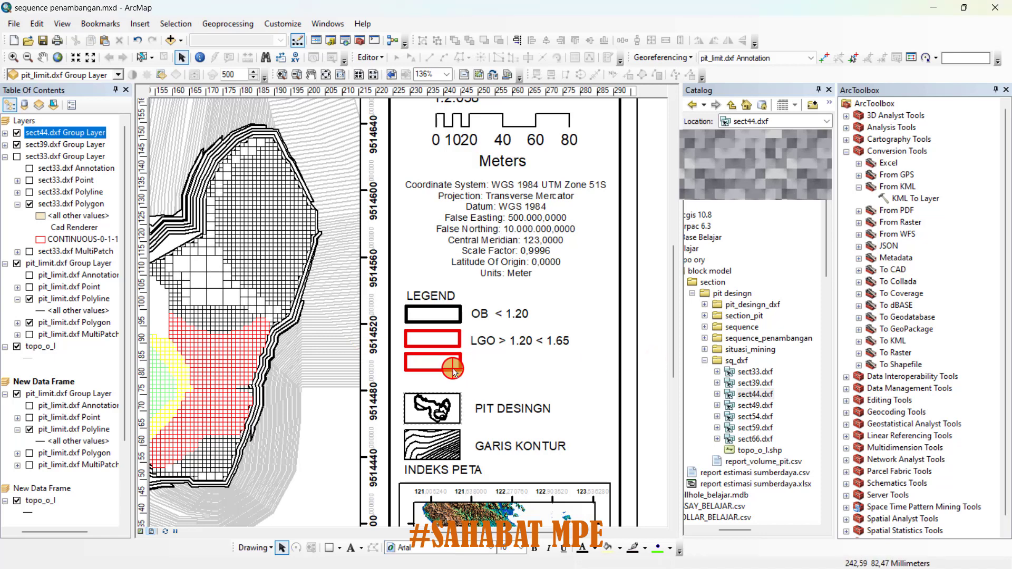
right_click(453, 369)
left_click(485, 188)
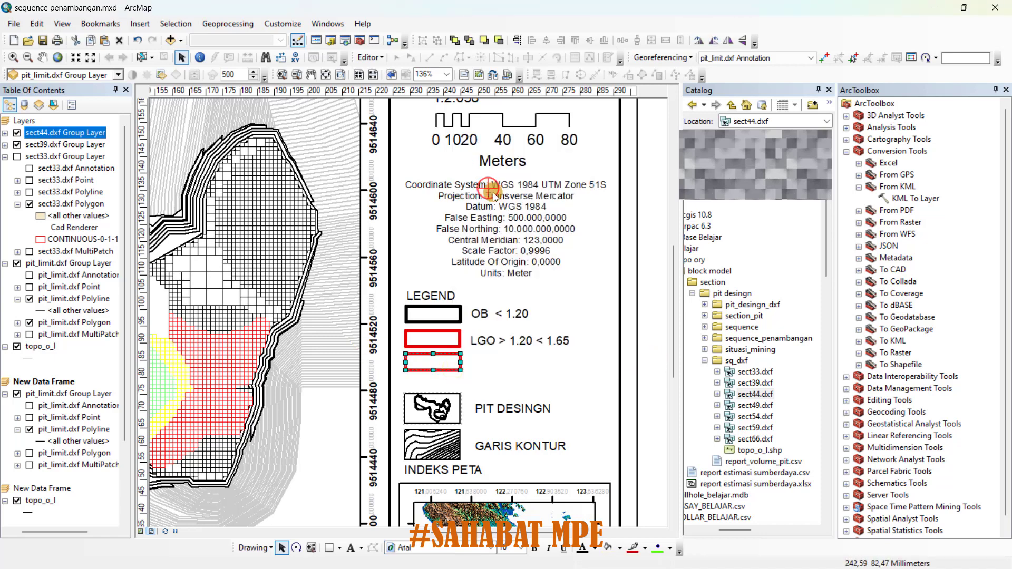
right_click(563, 372)
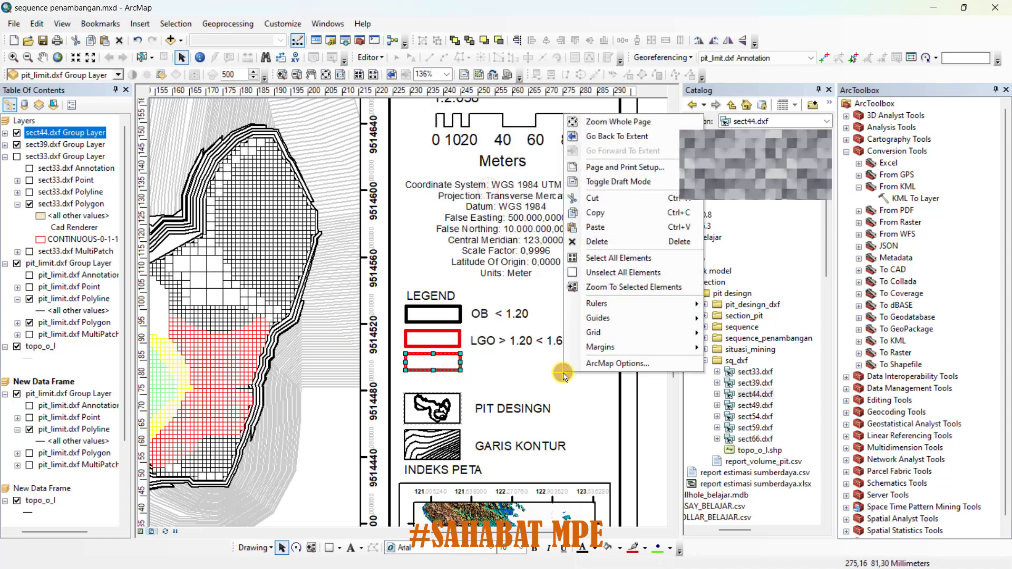
left_click(594, 227)
left_click_drag(439, 365, 460, 386)
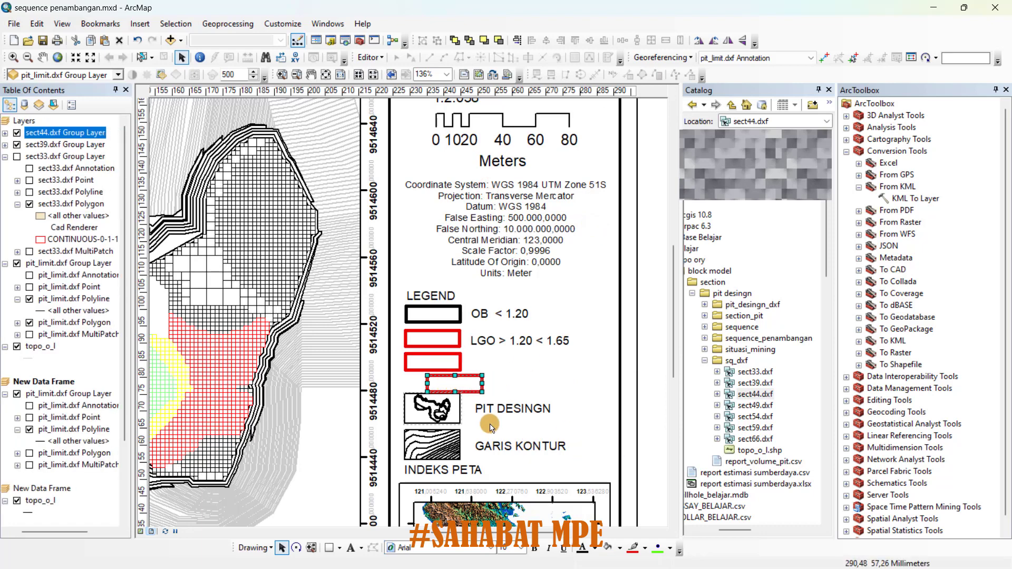
Move the INDEKS PETA title slightly down and closer to the index map.
scroll(488, 410, "up", 3)
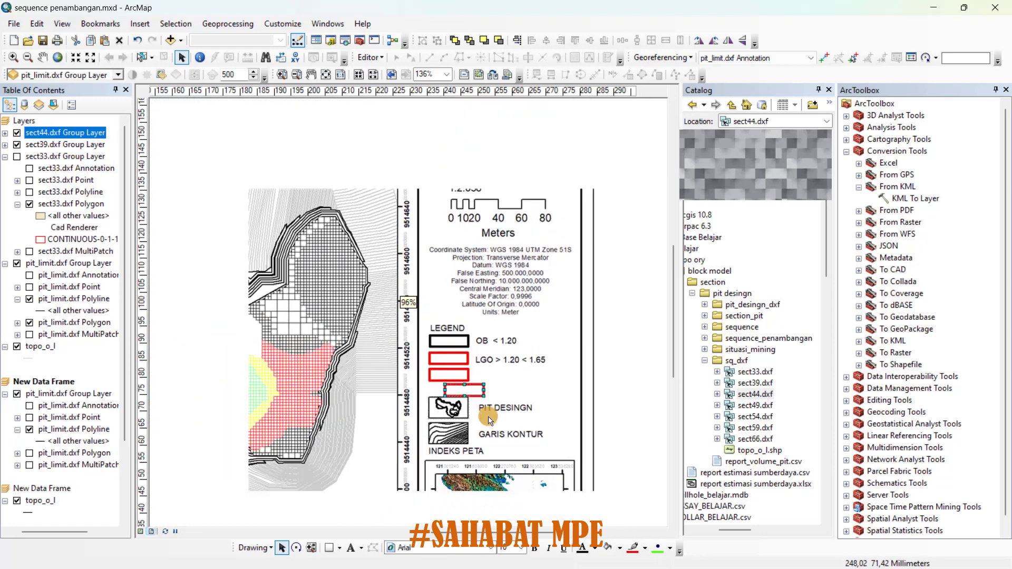
scroll(488, 411, "up", 1)
left_click_drag(489, 418, 493, 353)
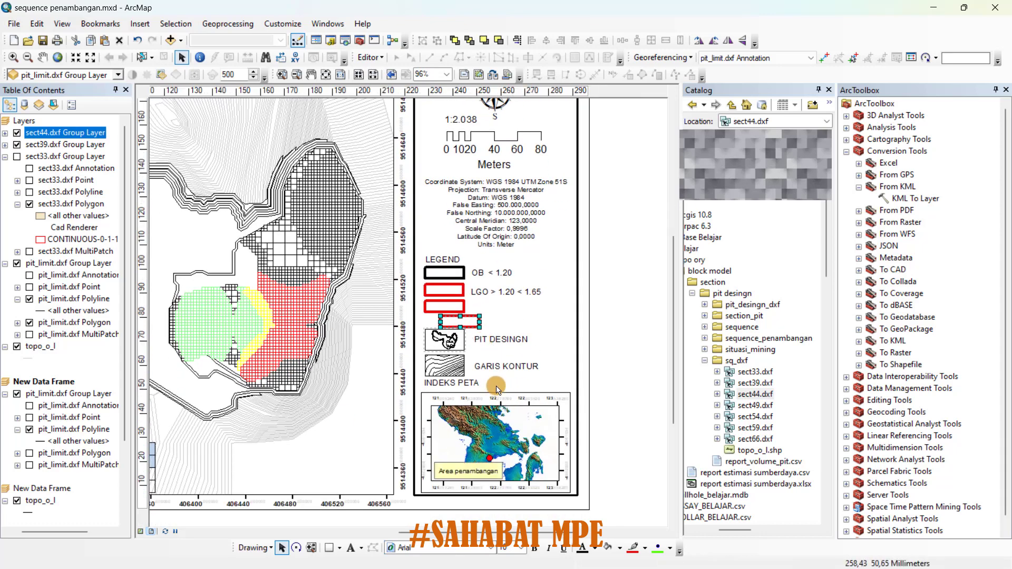
scroll(497, 389, "down", 3)
scroll(453, 386, "down", 3)
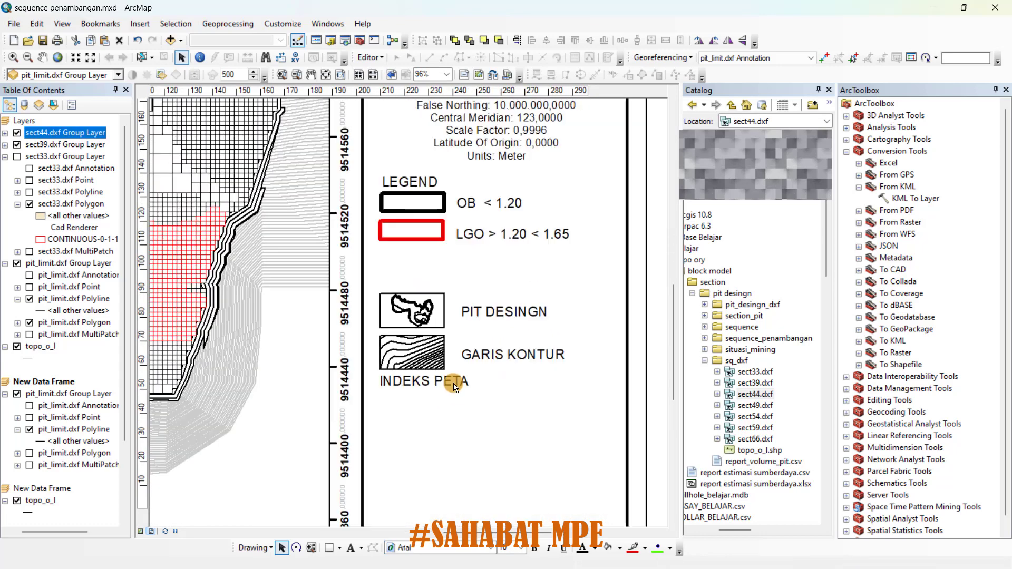
left_click_drag(456, 386, 444, 385)
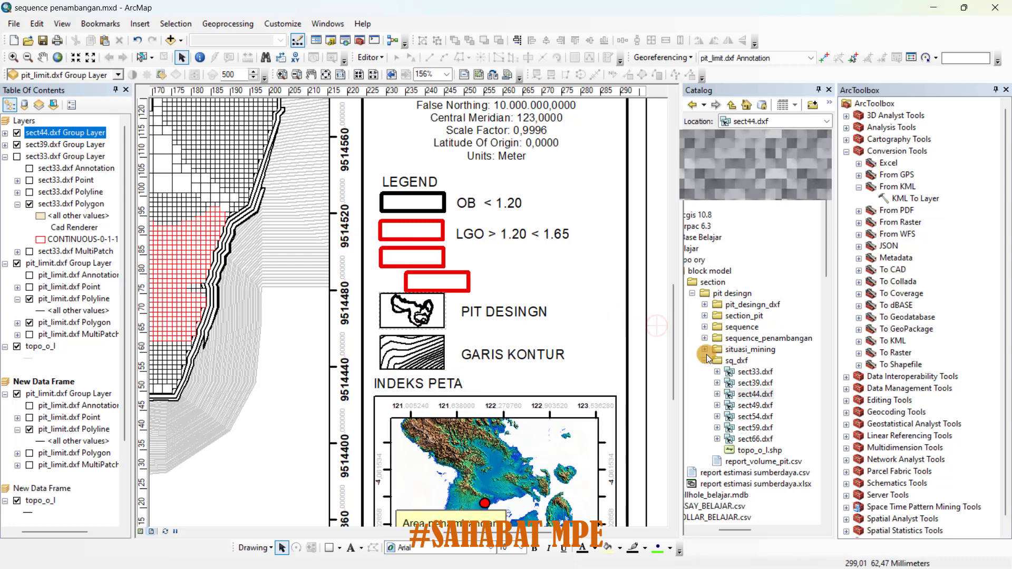
left_click_drag(582, 365, 544, 374)
left_click(638, 371)
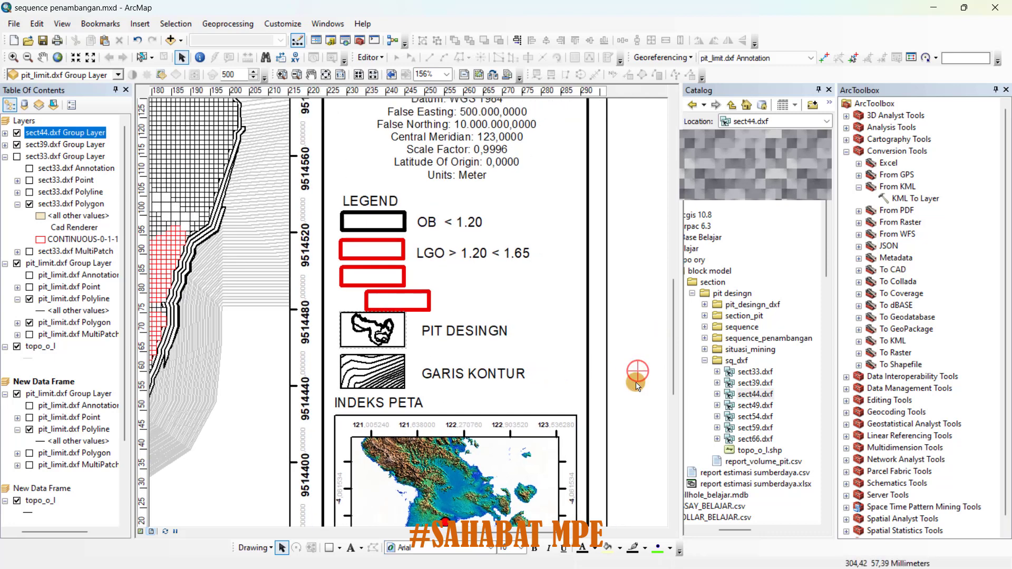
Shift the PIT DESINGN and GARIS KONTUR rows slightly down and align the lowest red box under the other legend boxes.
left_click(378, 329)
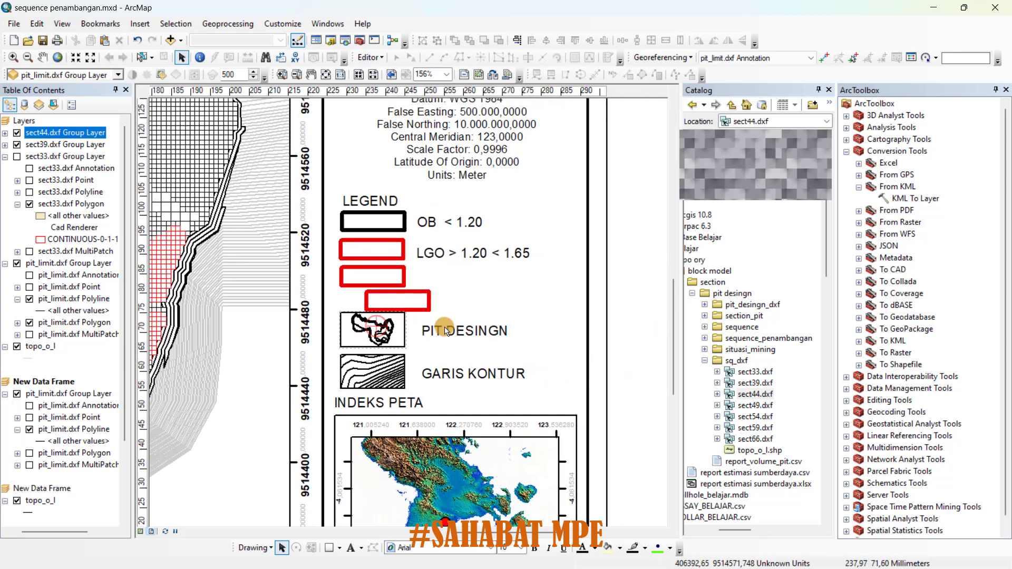
left_click(462, 331, "shift")
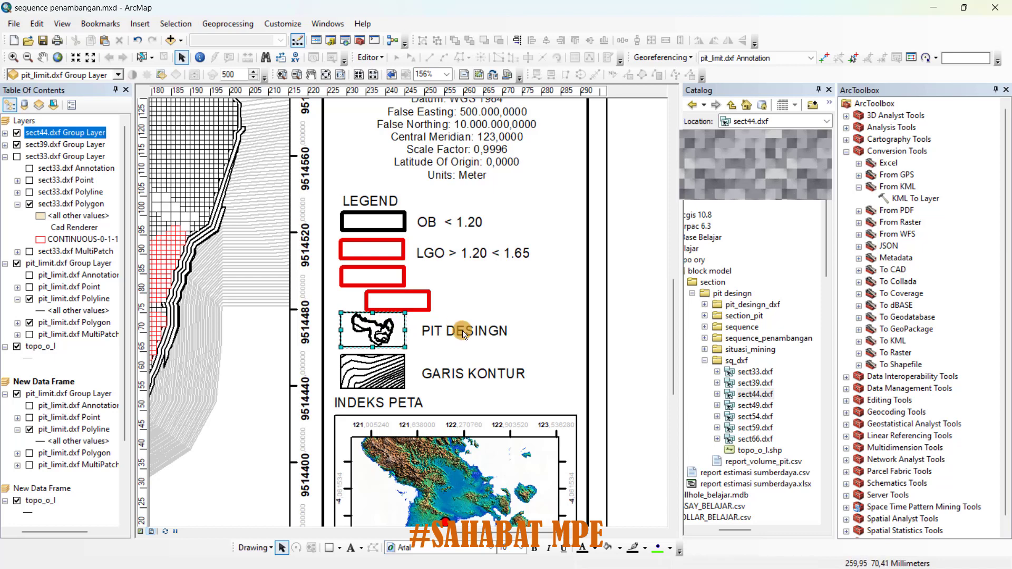
left_click(390, 369, "shift")
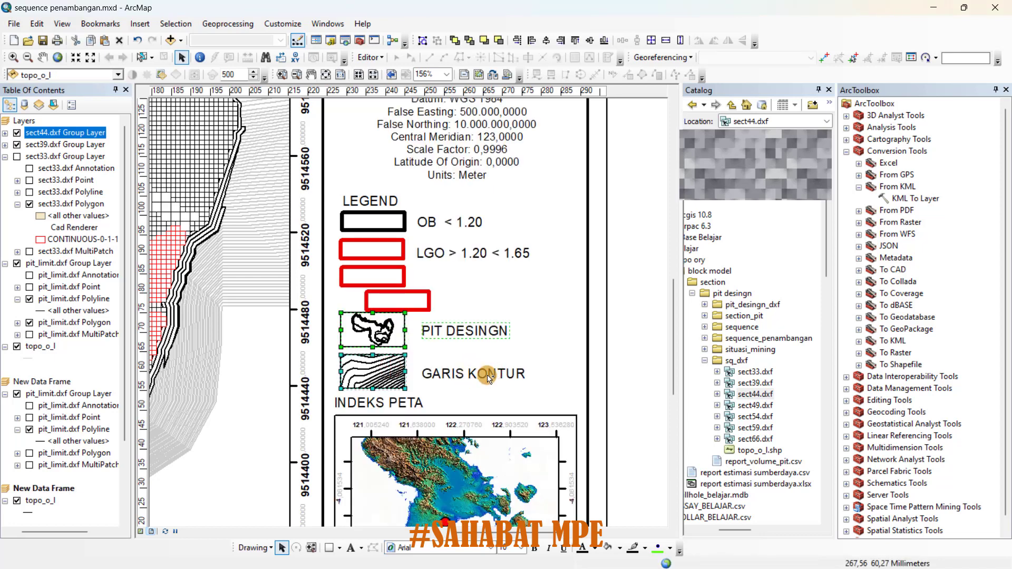
left_click(488, 376, "shift")
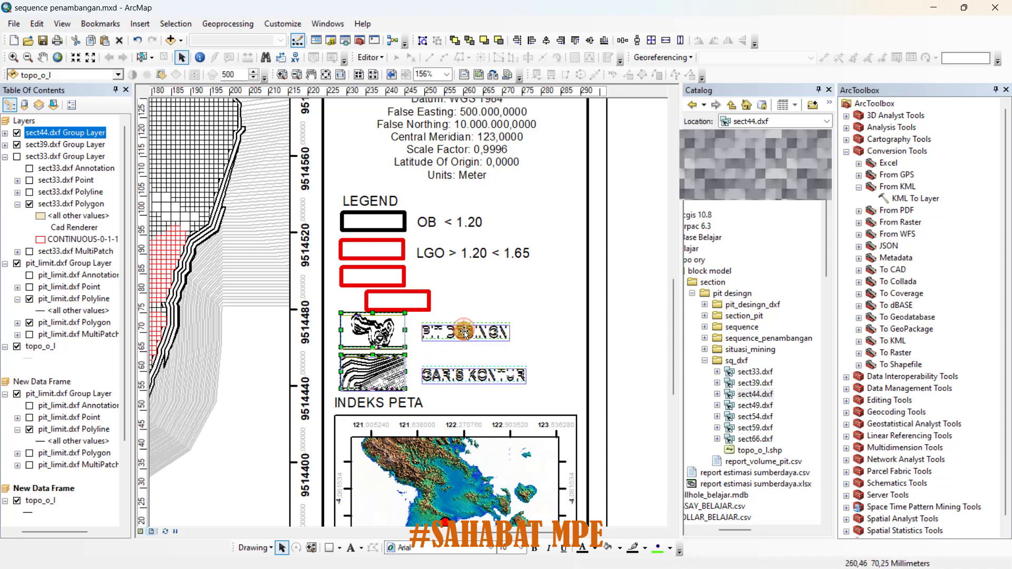
left_click_drag(464, 332, 464, 335)
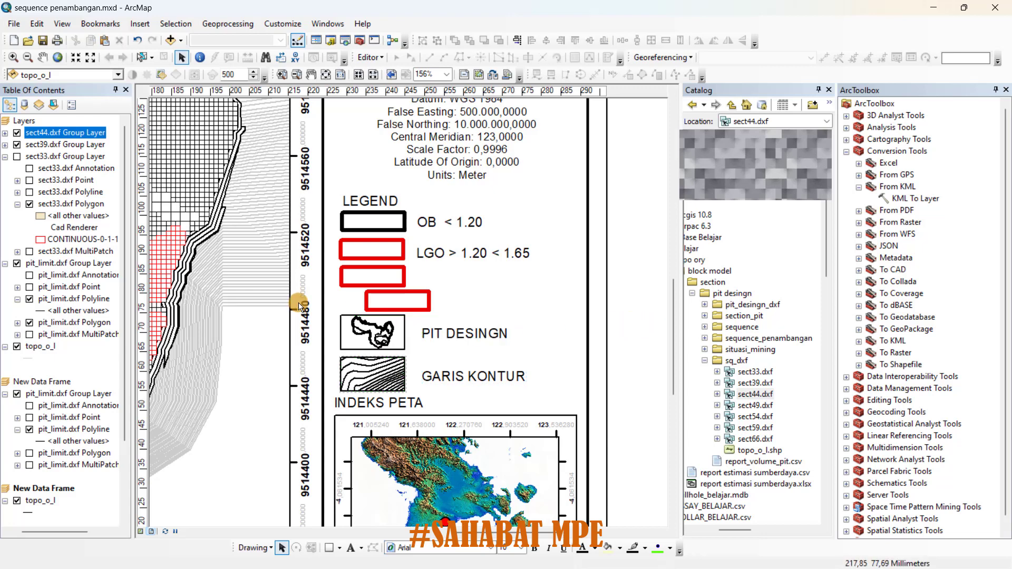
left_click_drag(408, 301, 361, 303)
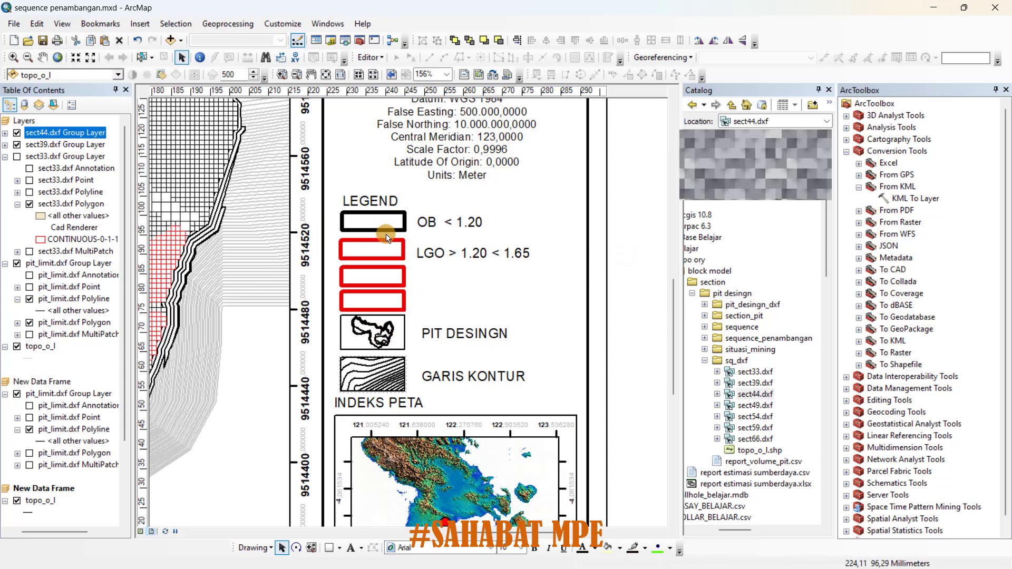
Move the LGO > 1.20 < 1.65 box and its label slightly up, closer to the OB row, and realign the box with the others.
left_click(375, 276)
left_click_drag(380, 275, 380, 274)
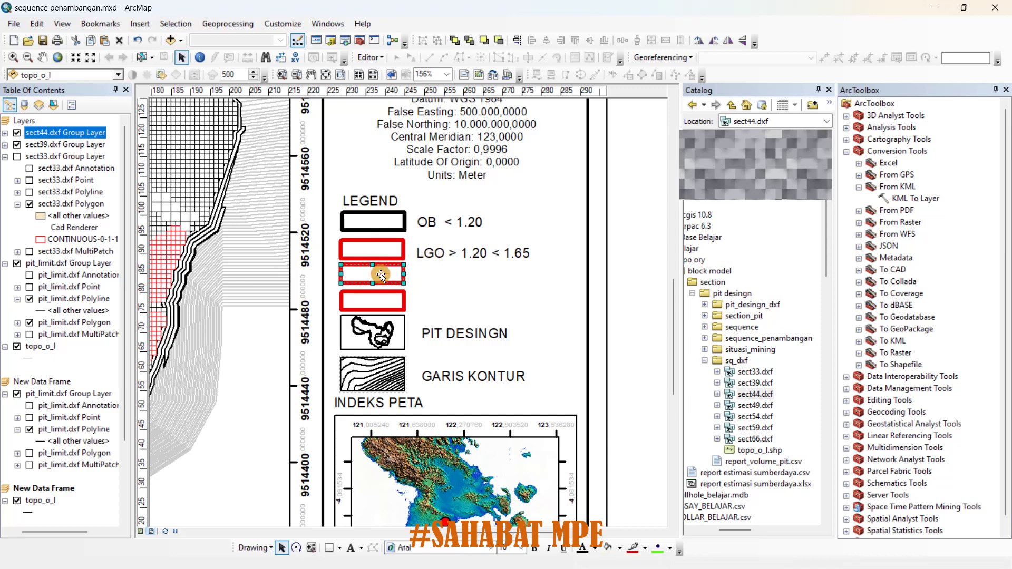
left_click(378, 252)
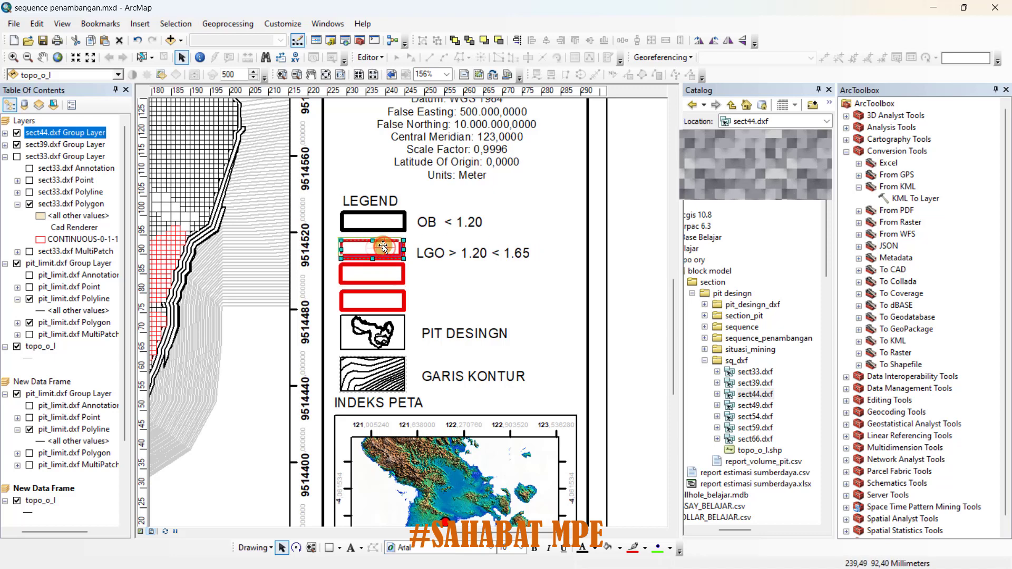
left_click_drag(384, 246, 382, 242)
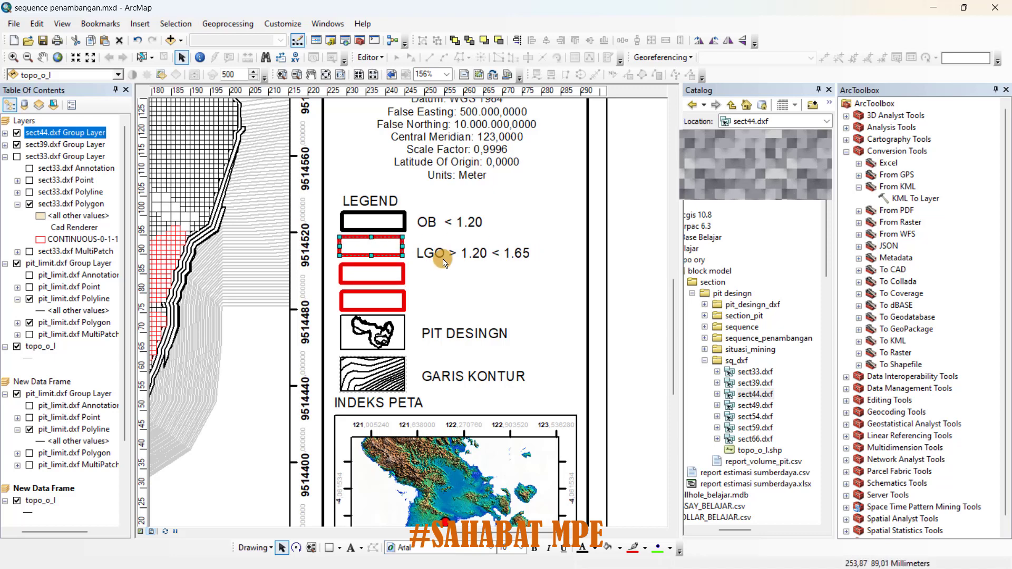
left_click_drag(448, 257, 447, 247)
left_click(374, 245)
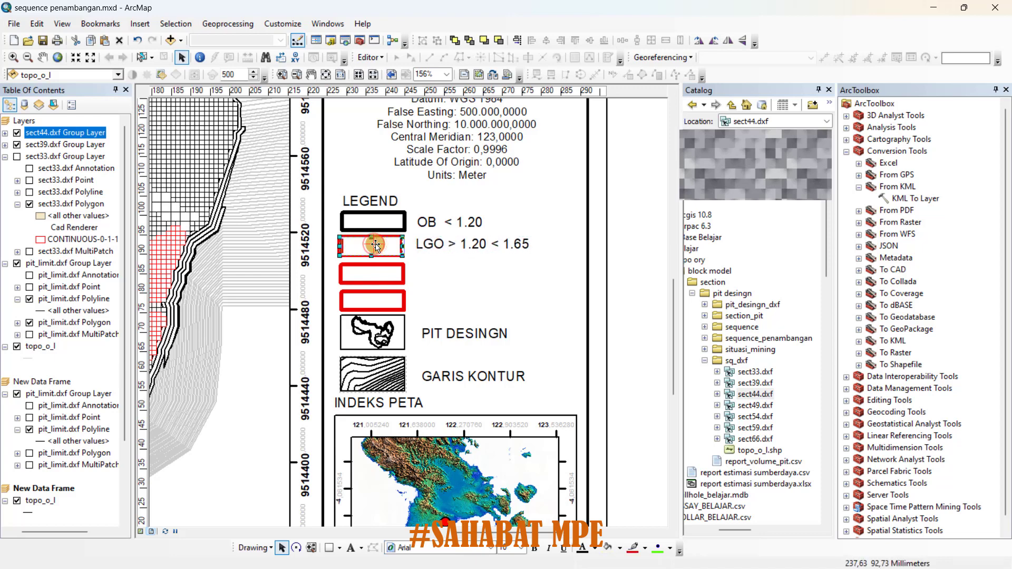
left_click_drag(376, 245, 377, 245)
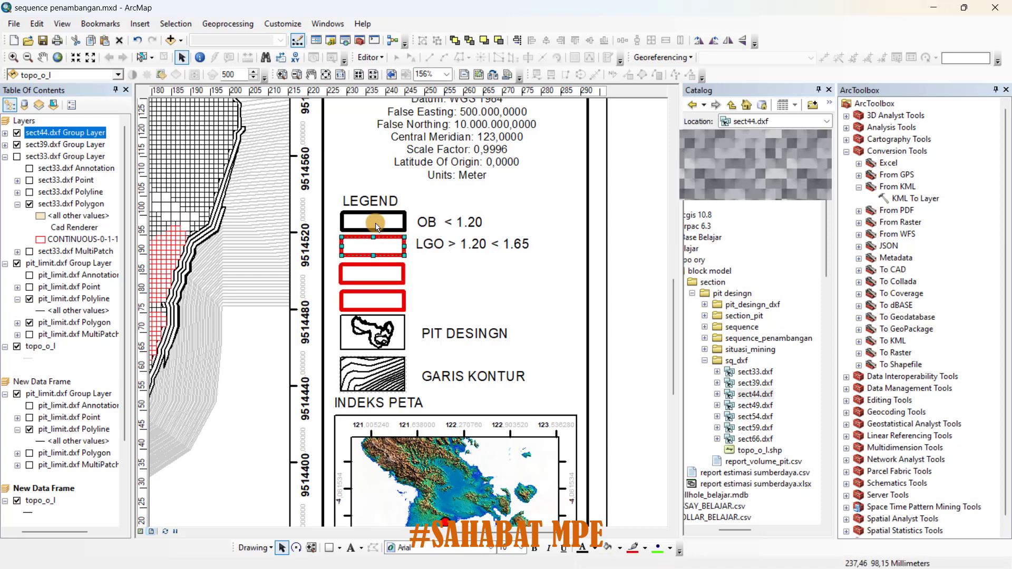
left_click(377, 227)
left_click(645, 241)
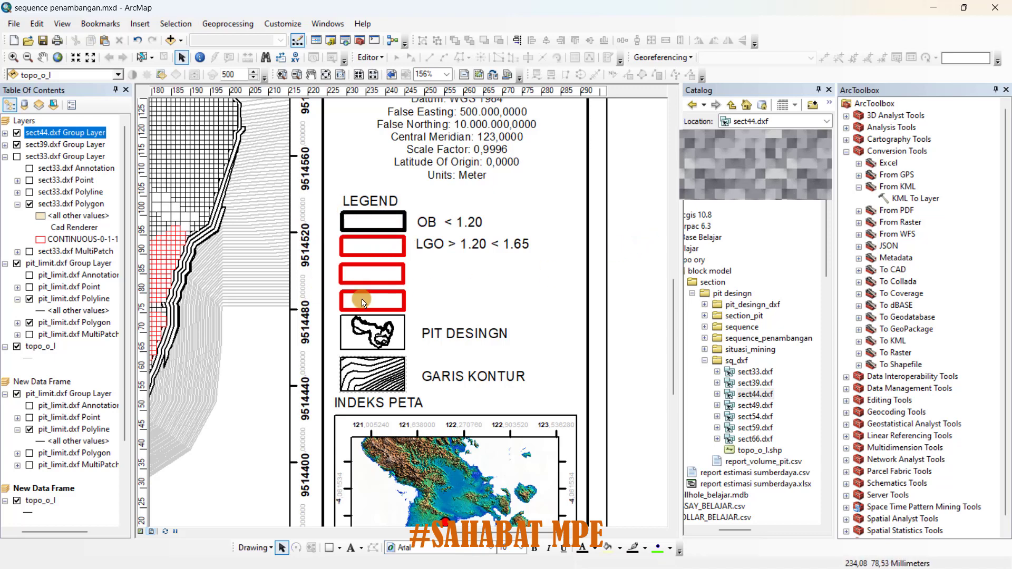
Add two vertical layout guides along the left and right edges of the legend boxes.
left_click(346, 92)
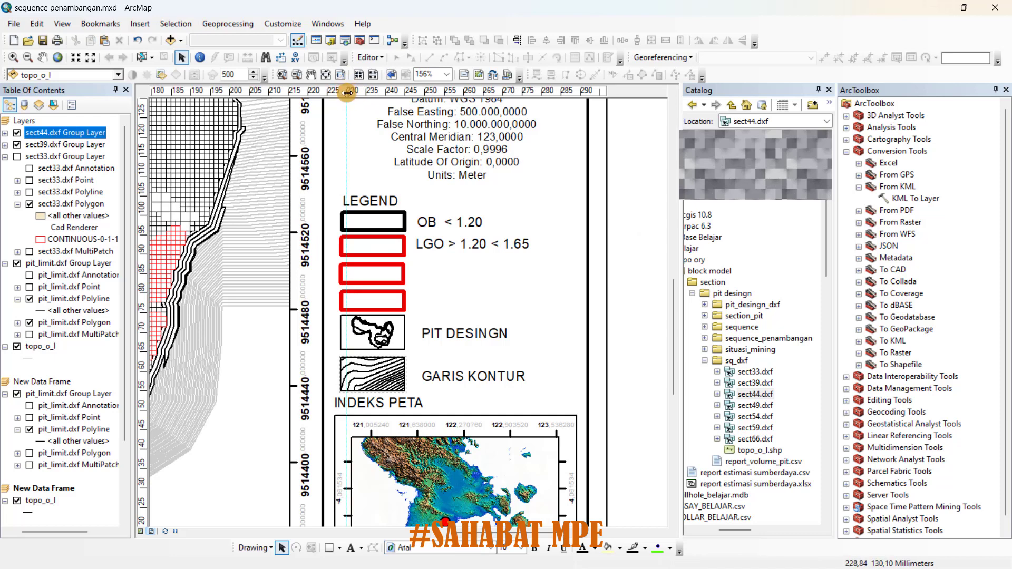
left_click_drag(348, 93, 341, 92)
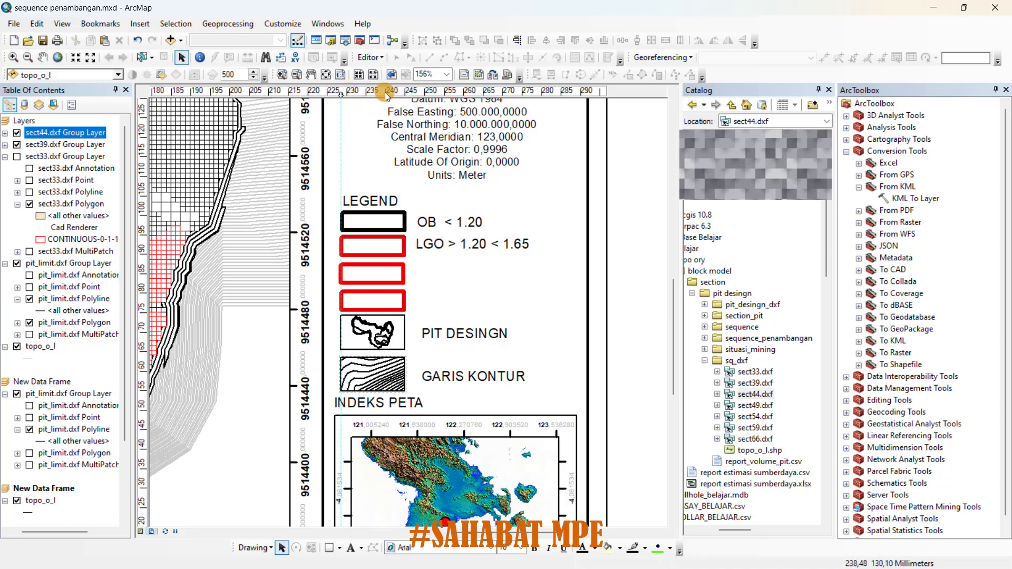
left_click_drag(387, 94, 405, 95)
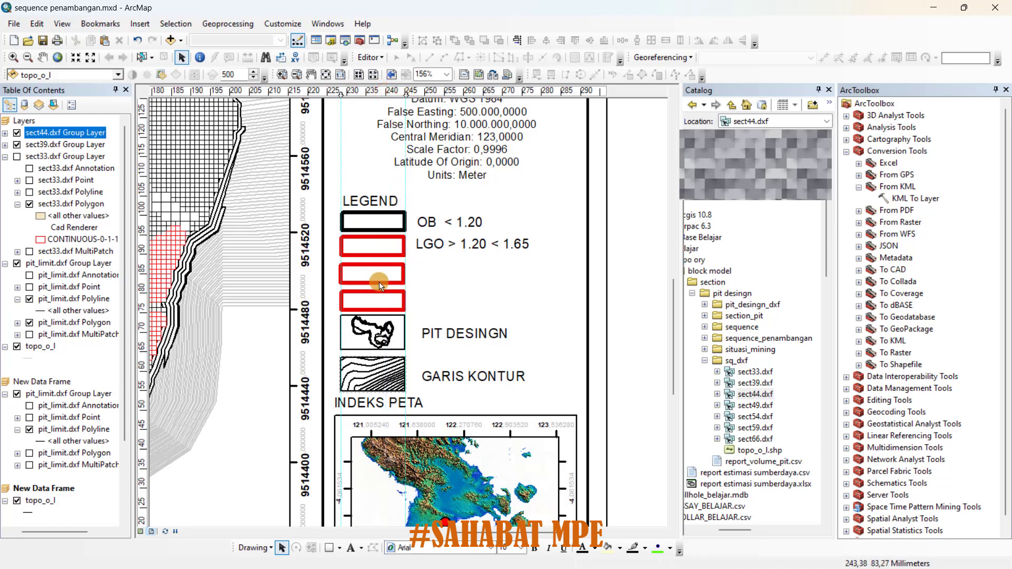
Shift the black OB box and the three red legend boxes slightly up, lining them up with the two vertical guides.
left_click(379, 220)
left_click(380, 220)
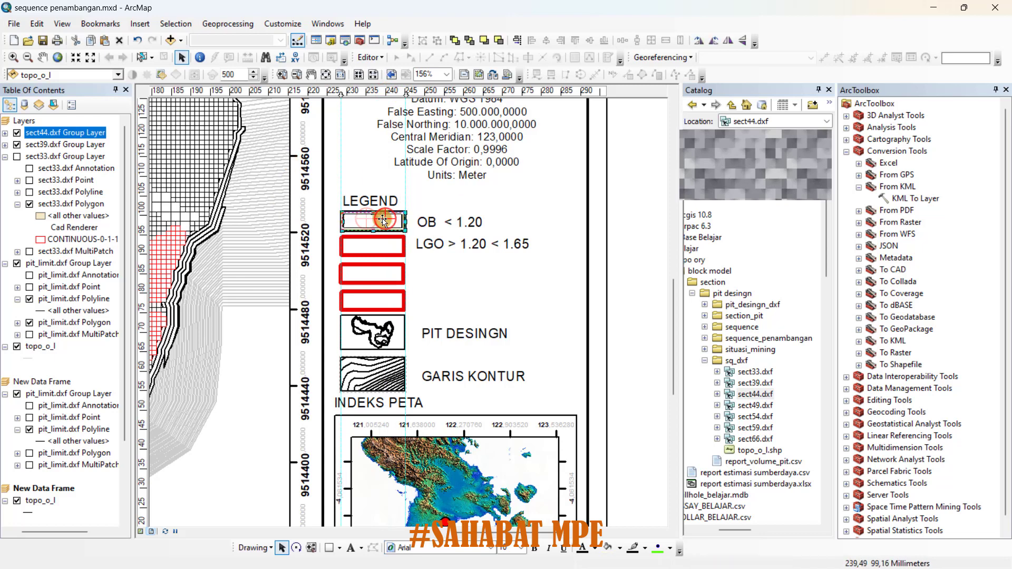
left_click(390, 247)
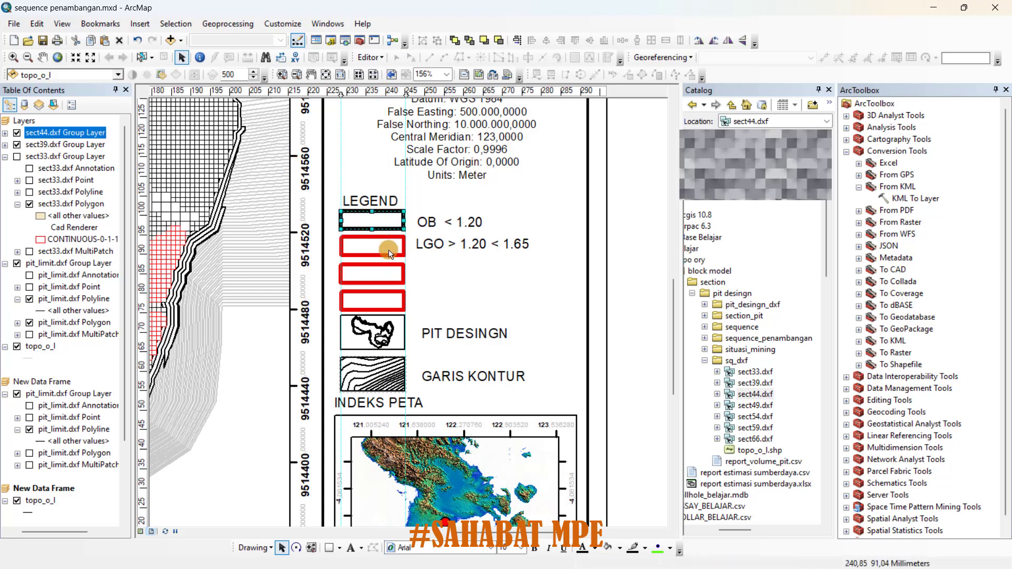
left_click_drag(389, 247, 381, 266)
left_click(385, 271)
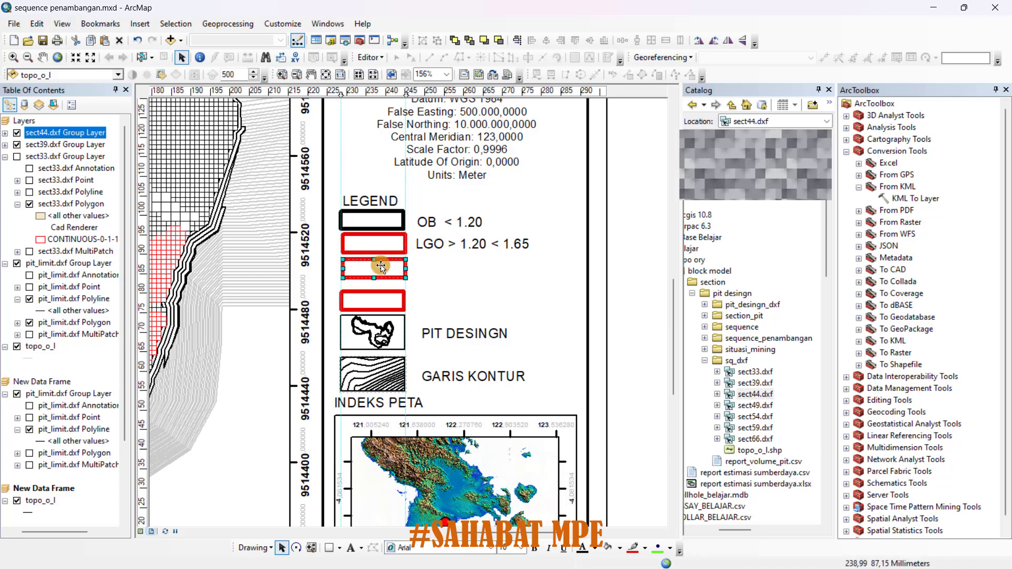
left_click(378, 299)
left_click_drag(378, 300, 374, 293)
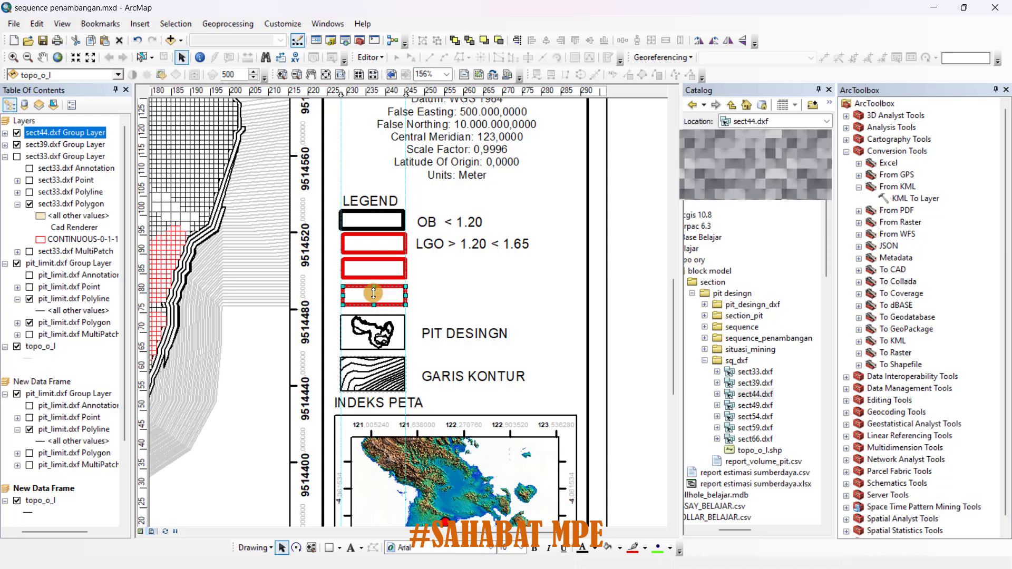
left_click(637, 264)
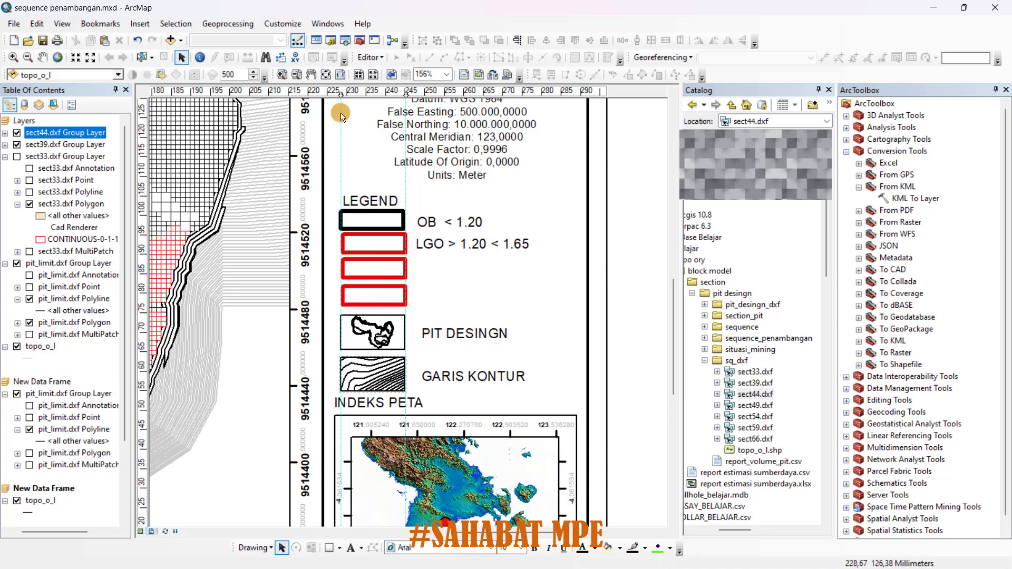
Stretch the left edges of the three red legend boxes to the left vertical guide so they match the OB box.
left_click(398, 220)
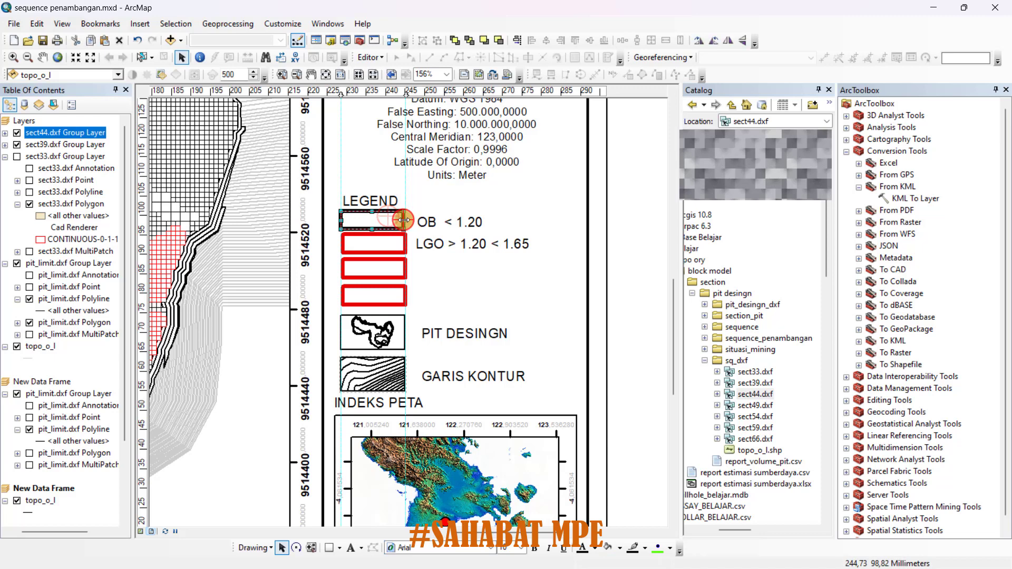
left_click(375, 243)
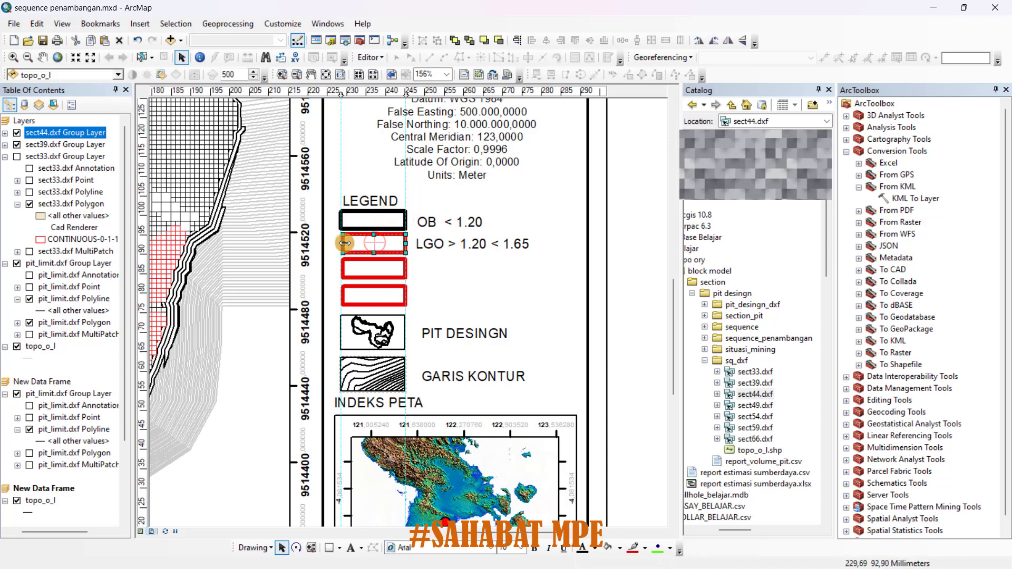
left_click_drag(343, 243, 339, 243)
left_click_drag(405, 243, 409, 243)
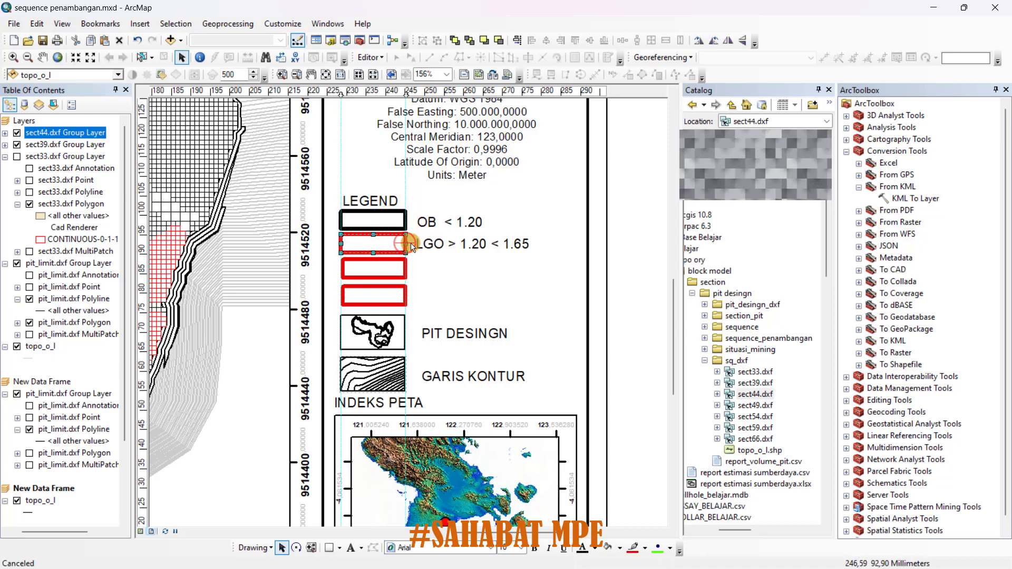
left_click(380, 269)
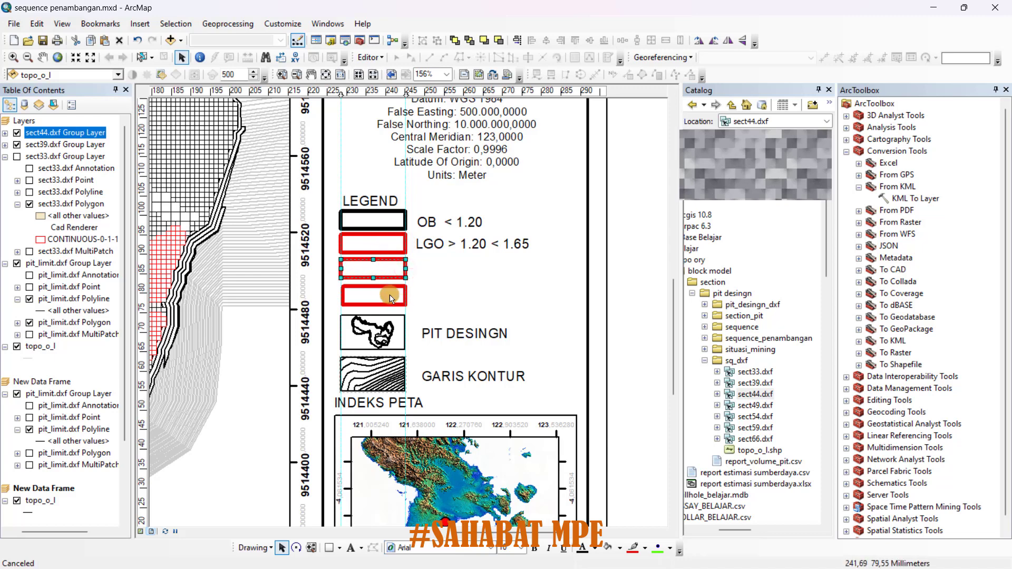
left_click(350, 295)
left_click_drag(342, 296, 328, 295)
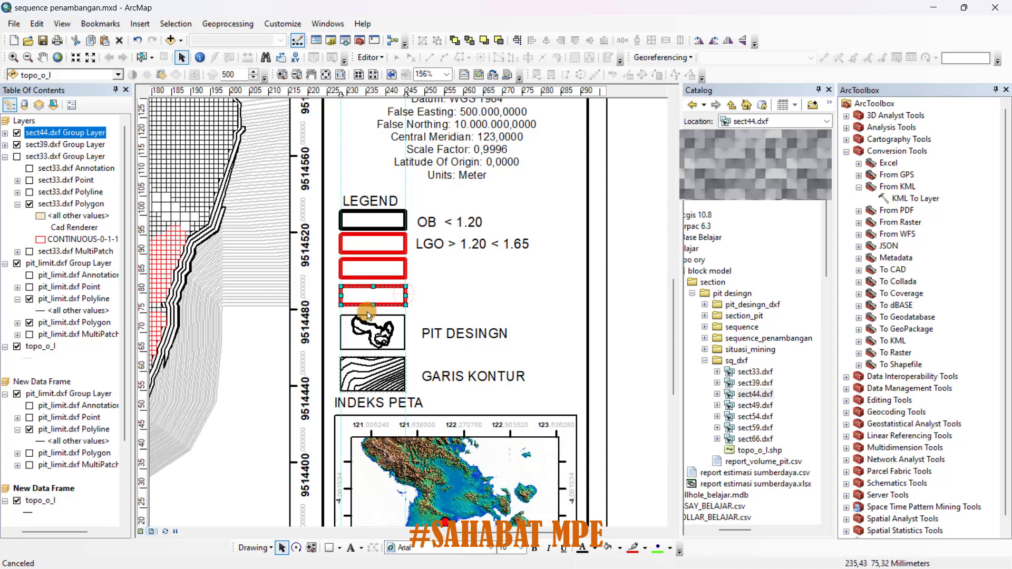
left_click(656, 222)
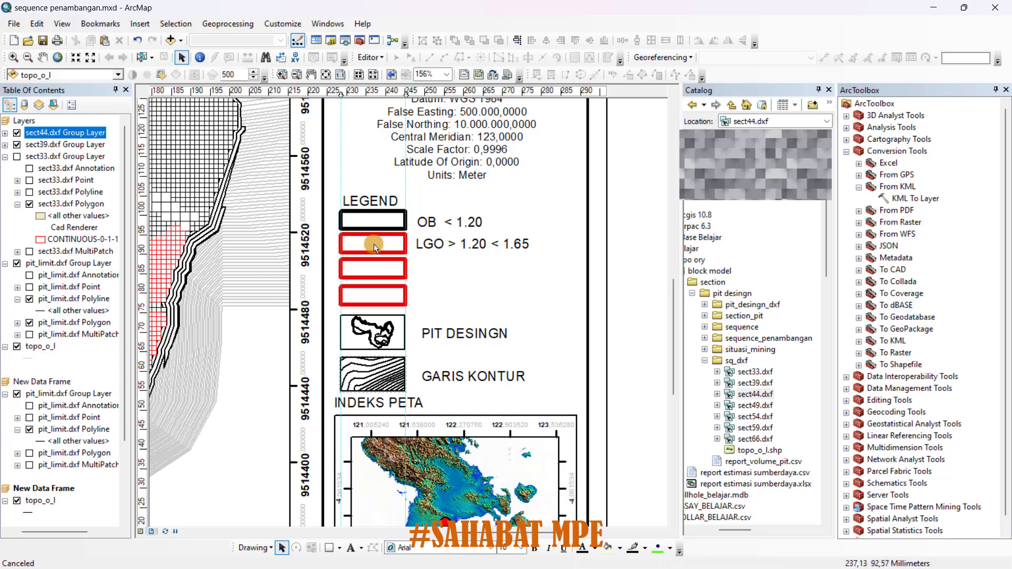
Shift the three red legend boxes slightly down to space them evenly below the OB box.
left_click(384, 296)
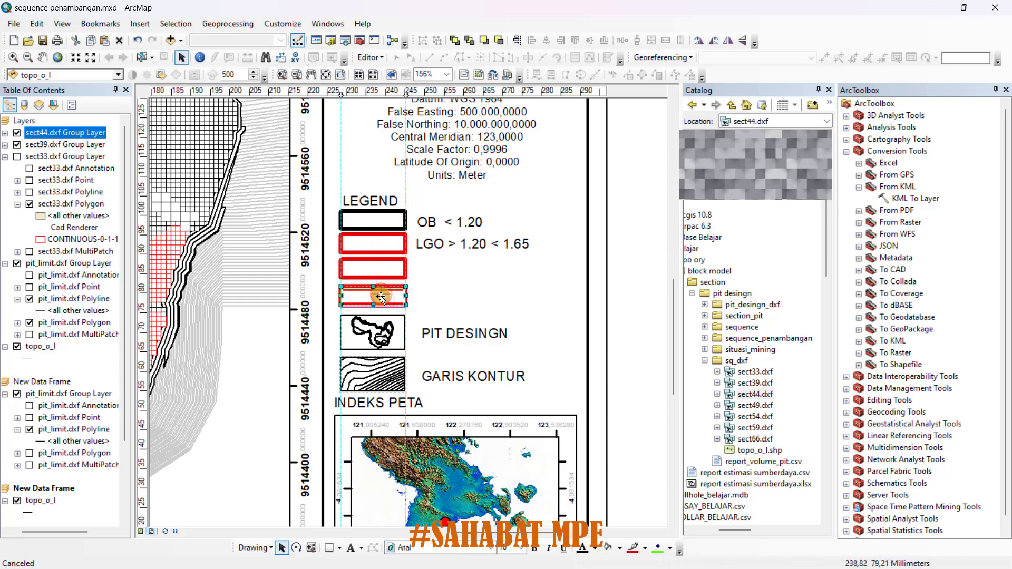
left_click_drag(381, 298, 381, 243)
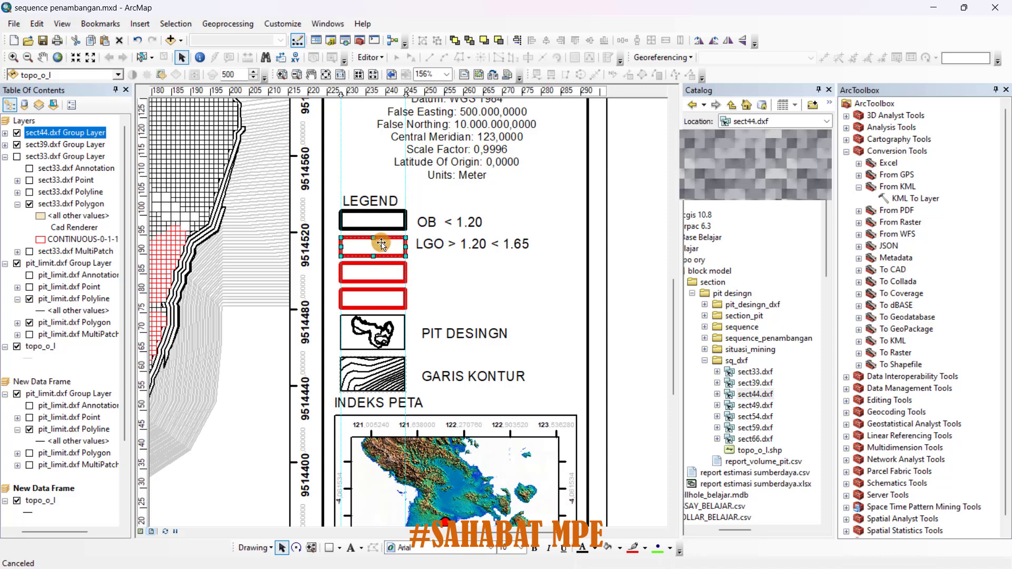
left_click(645, 203)
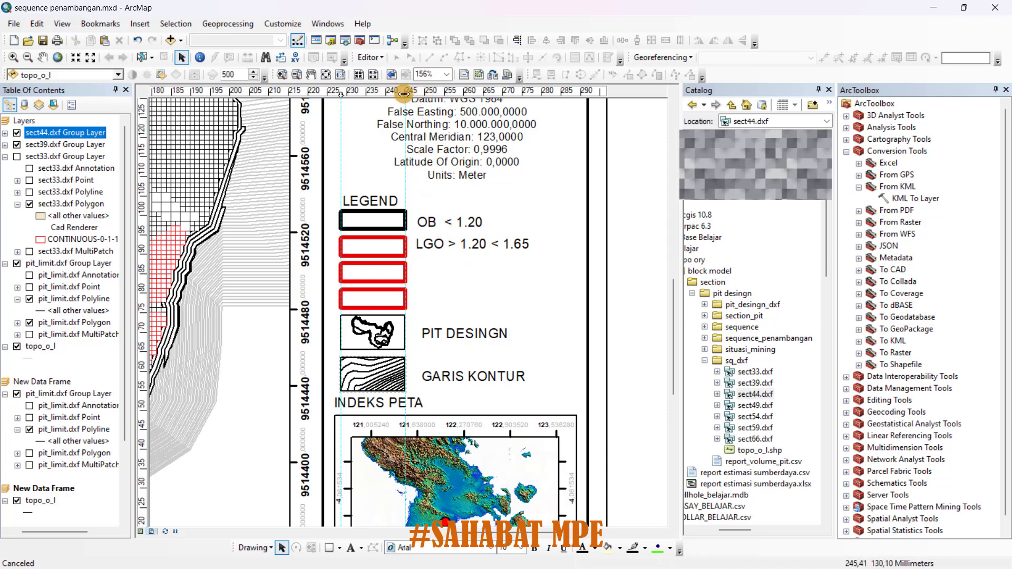
Move the right vertical guide to about 247.9 mm and align the OB < 1.20 label to it, level with its box.
left_click_drag(409, 94, 416, 94)
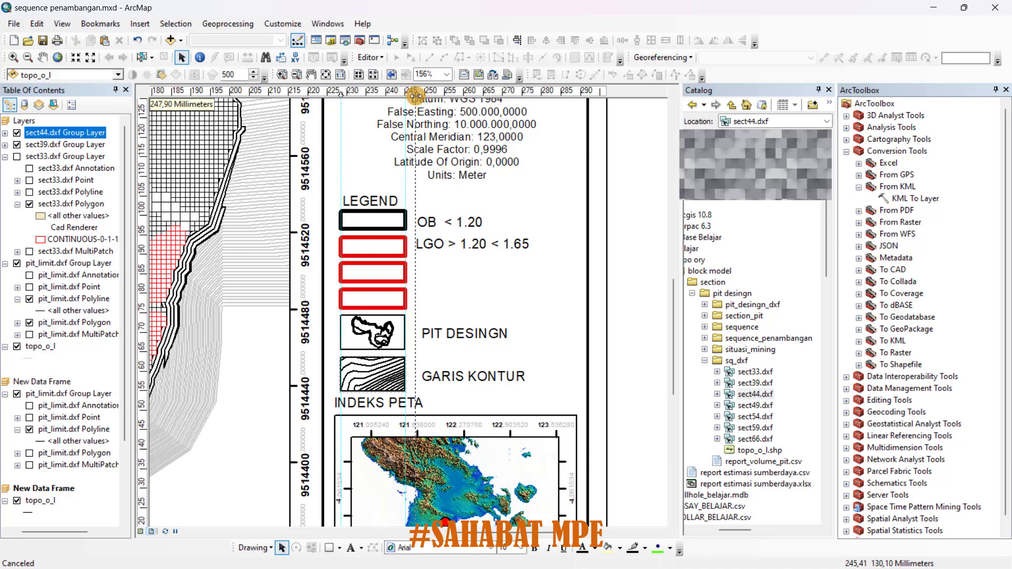
left_click(462, 223)
left_click_drag(463, 225, 456, 222)
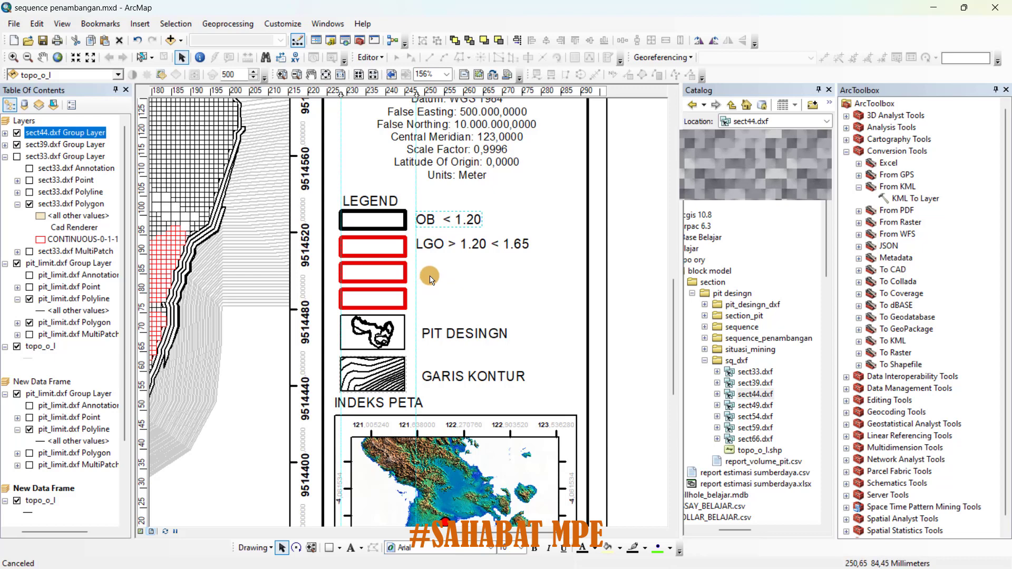
Change the outline colour of the unlabelled legend box directly below the LGO box to yellow.
right_click(383, 273)
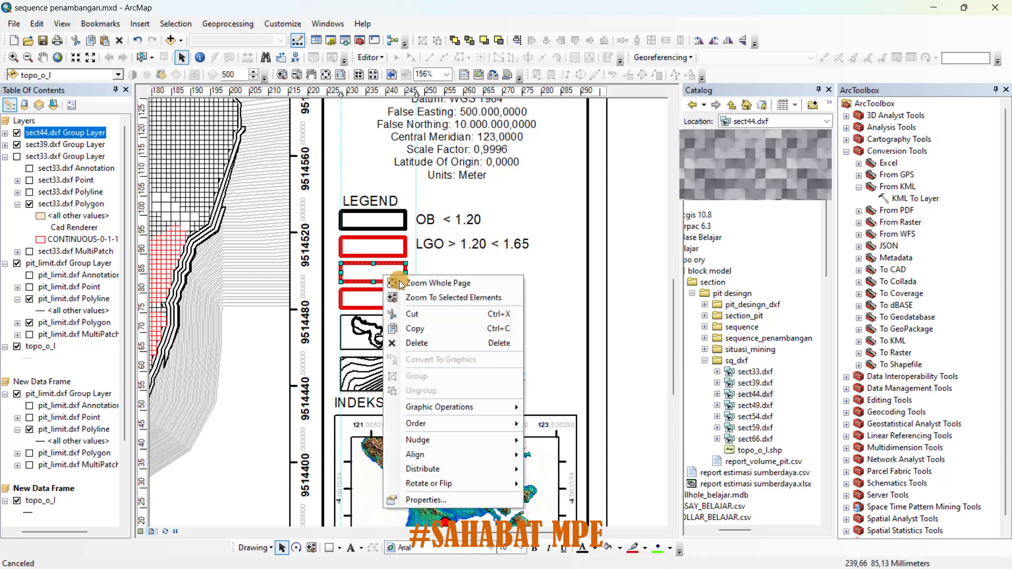
left_click(422, 500)
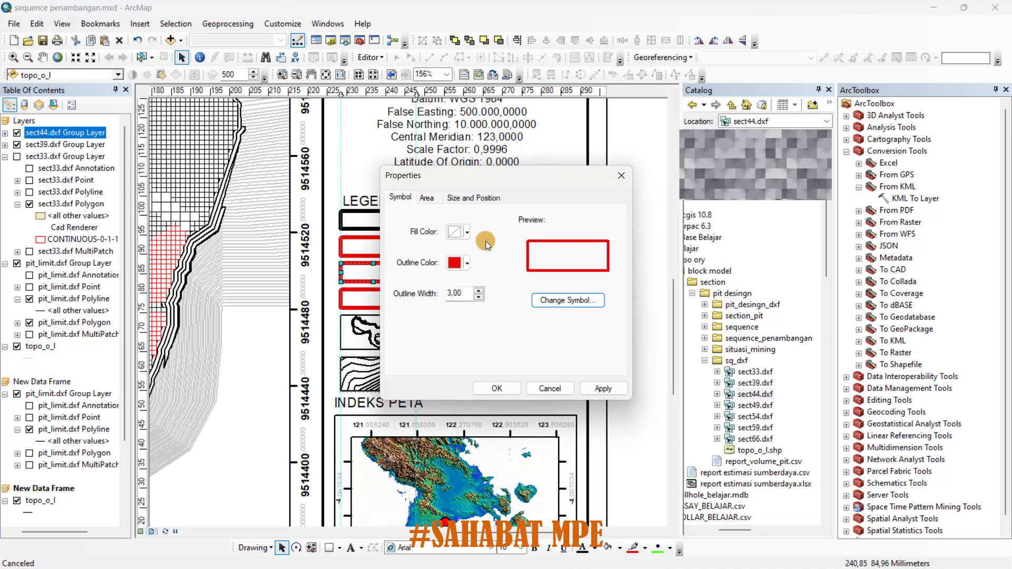
left_click(456, 263)
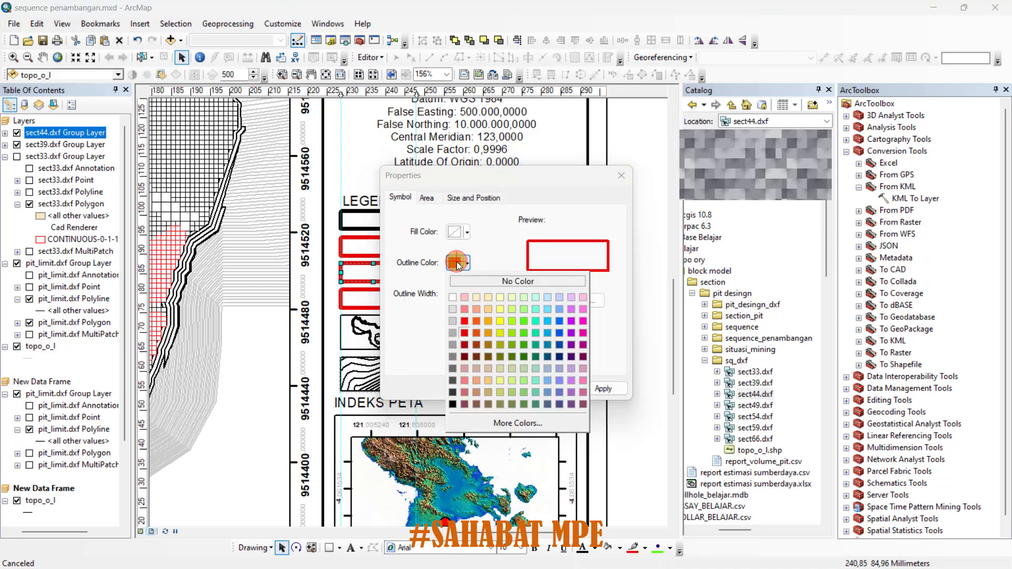
left_click(504, 316)
left_click(596, 386)
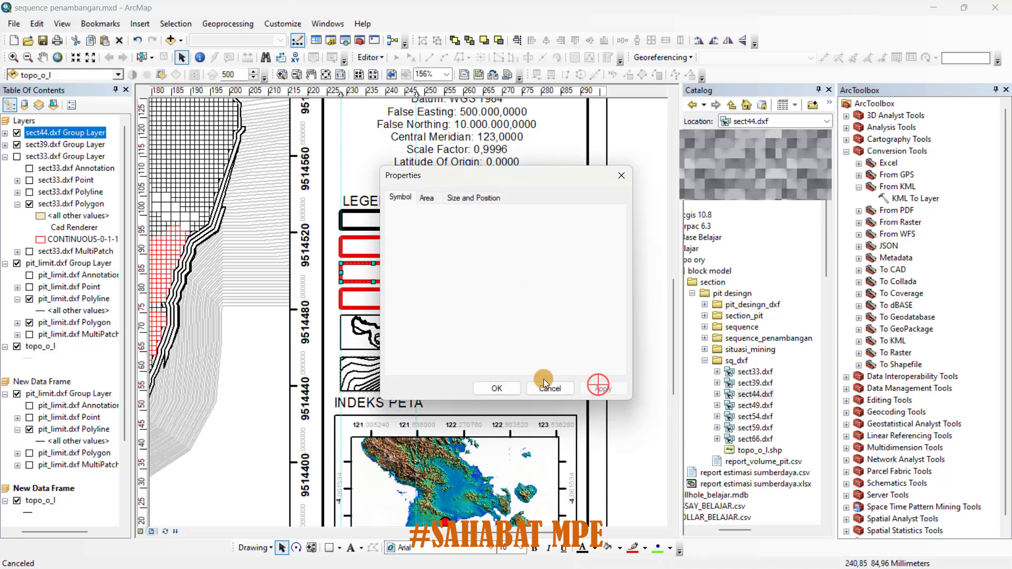
left_click(496, 388)
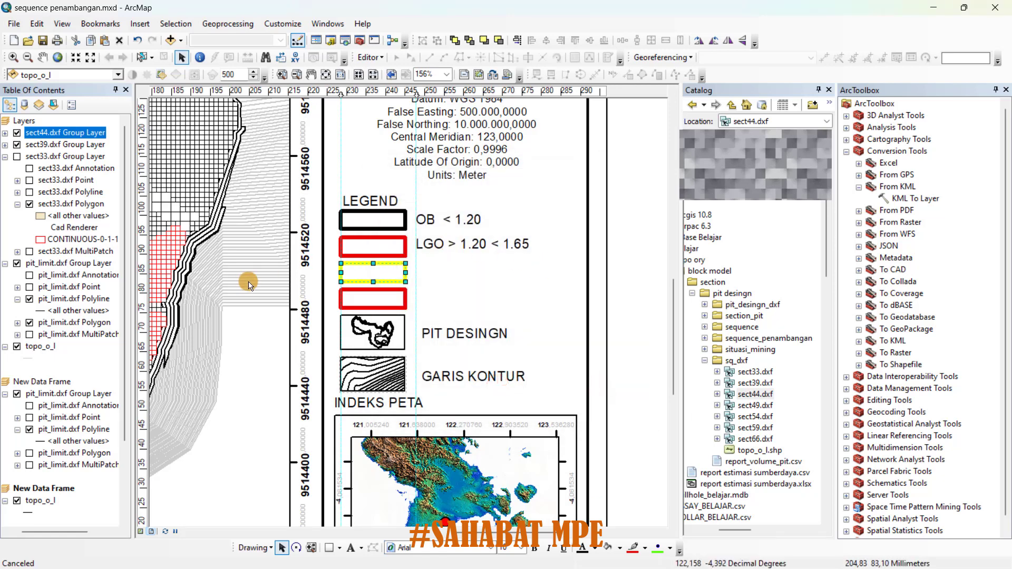
Change the outline colour of the lowest red legend box, above the PIT DESINGN row, to green.
left_click(379, 299)
right_click(394, 300)
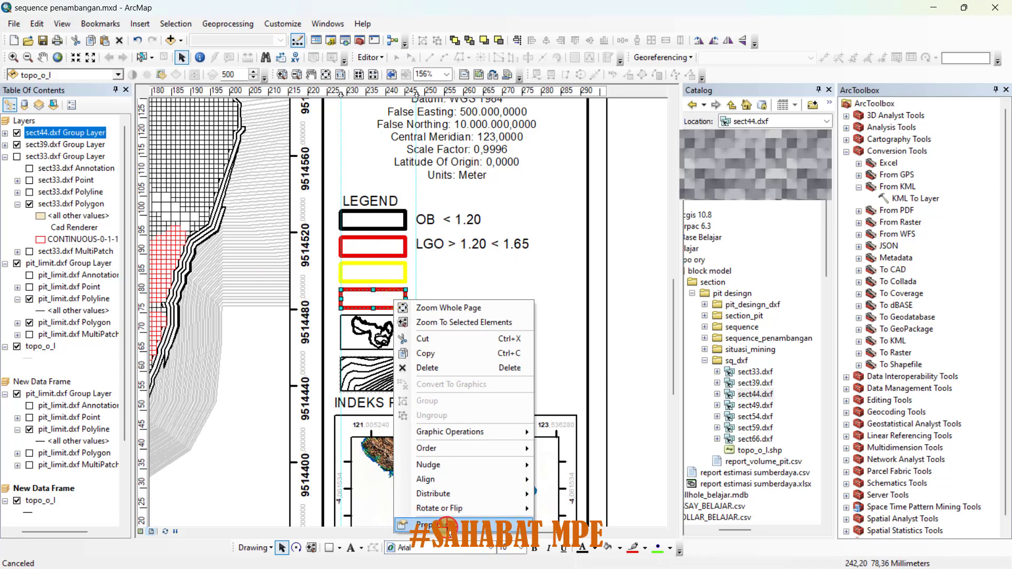
left_click(432, 526)
left_click(458, 262)
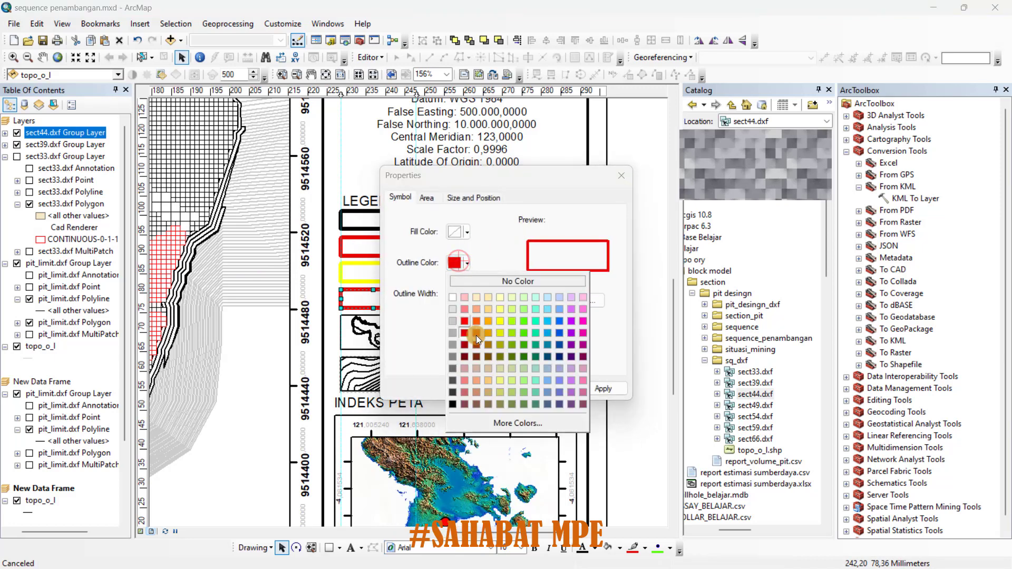
left_click(524, 332)
left_click(604, 388)
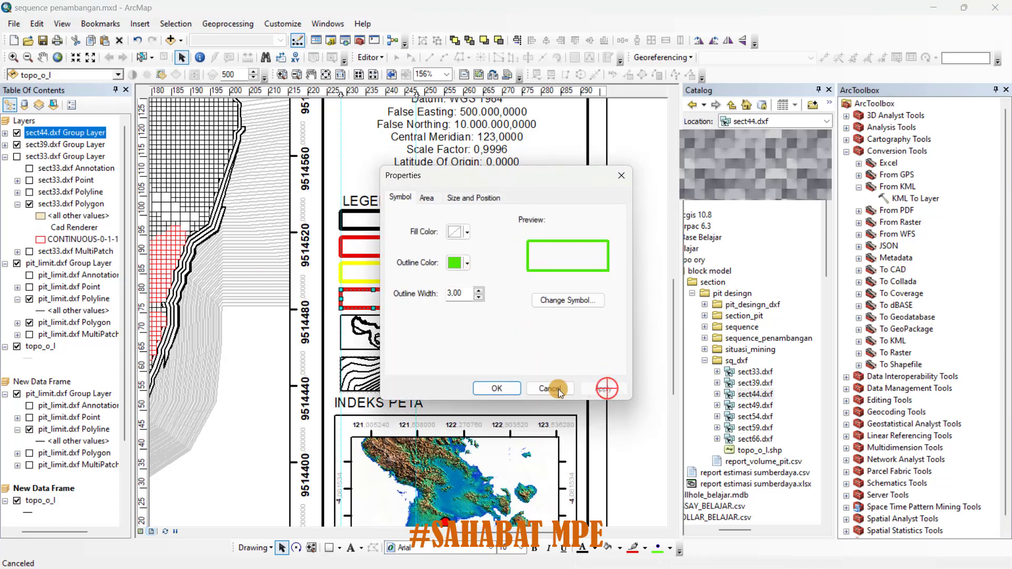
left_click(500, 389)
left_click(654, 279)
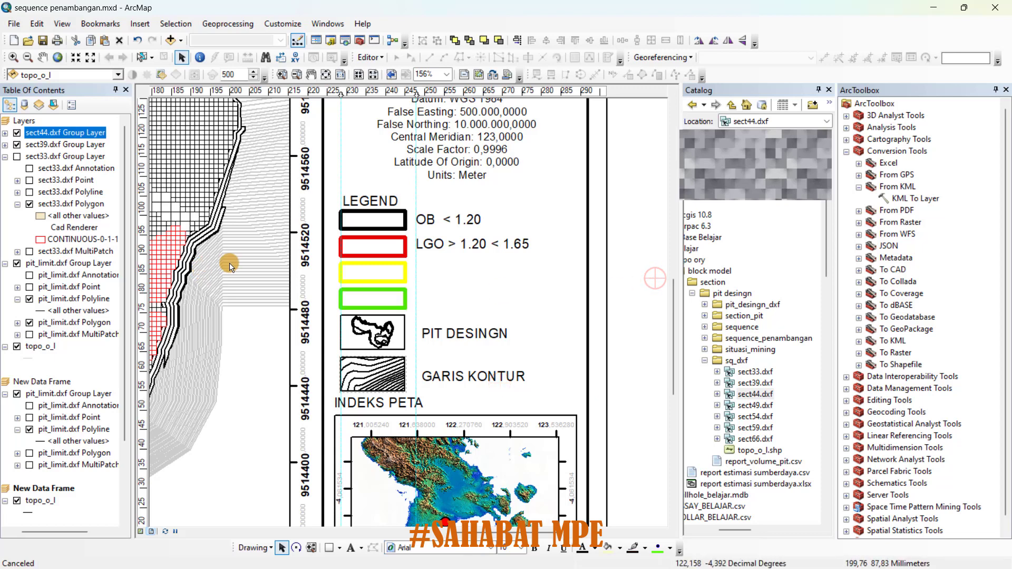
Duplicate the LGO > 1.20 < 1.65 label beside the yellow legend box, aligned to the vertical guide, and open the copy's properties.
left_click(478, 248)
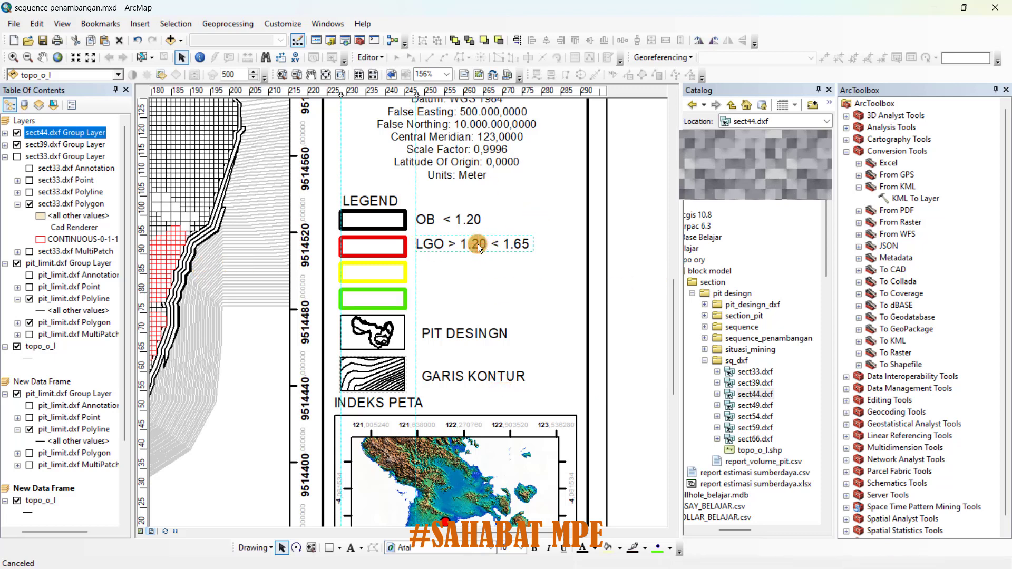
key("ctrl+c")
key("ctrl+v")
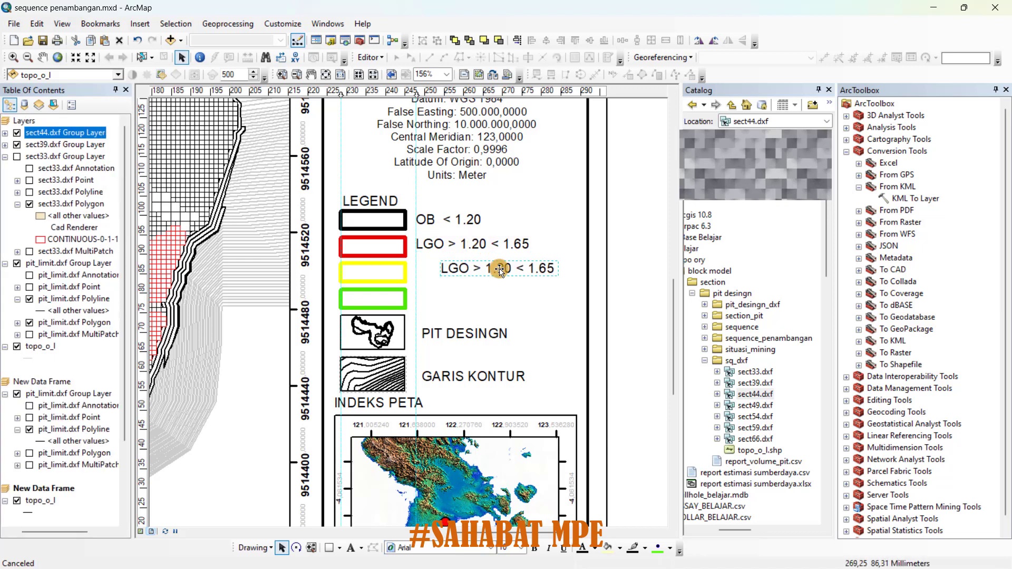
left_click_drag(500, 273, 484, 279)
right_click(483, 277)
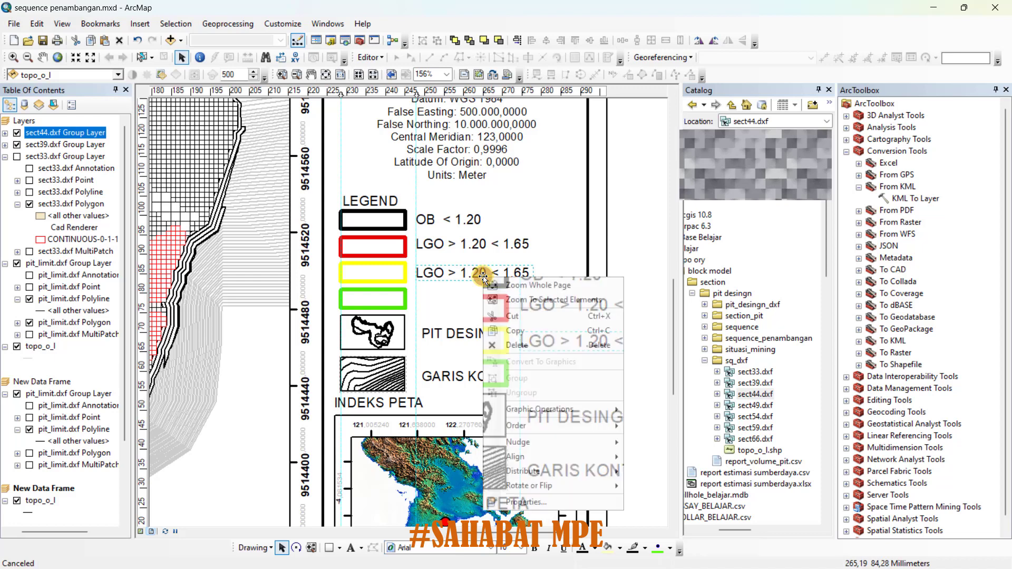
left_click(446, 204)
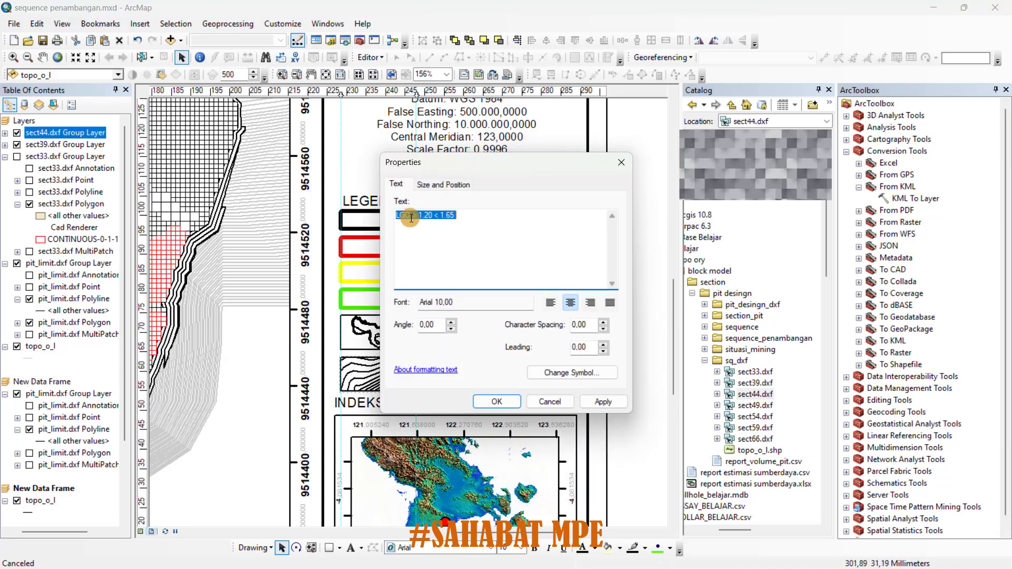
left_click(398, 215)
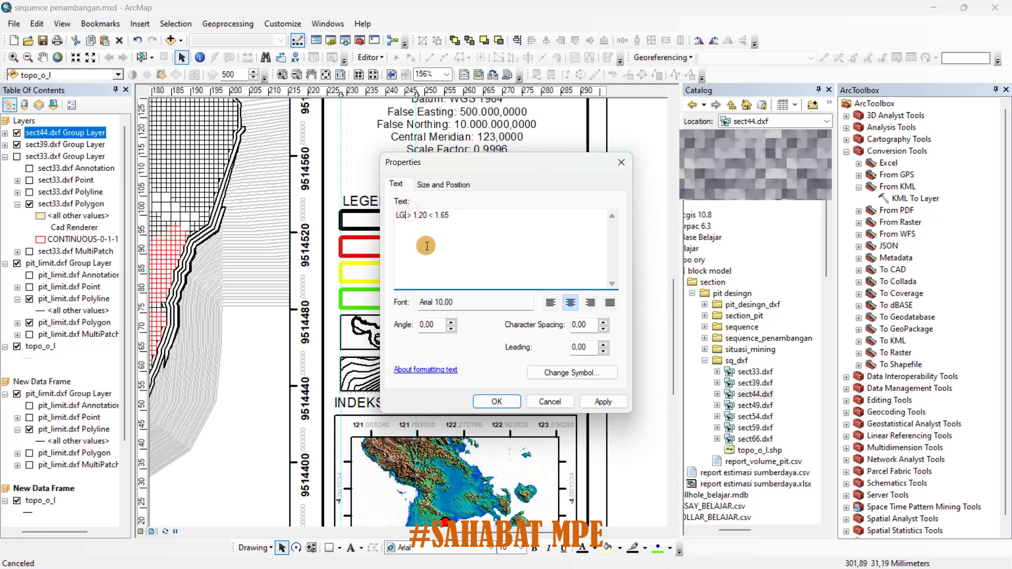
key("Delete")
key("Delete")
key("Delete")
key("Delete")
type("HGO")
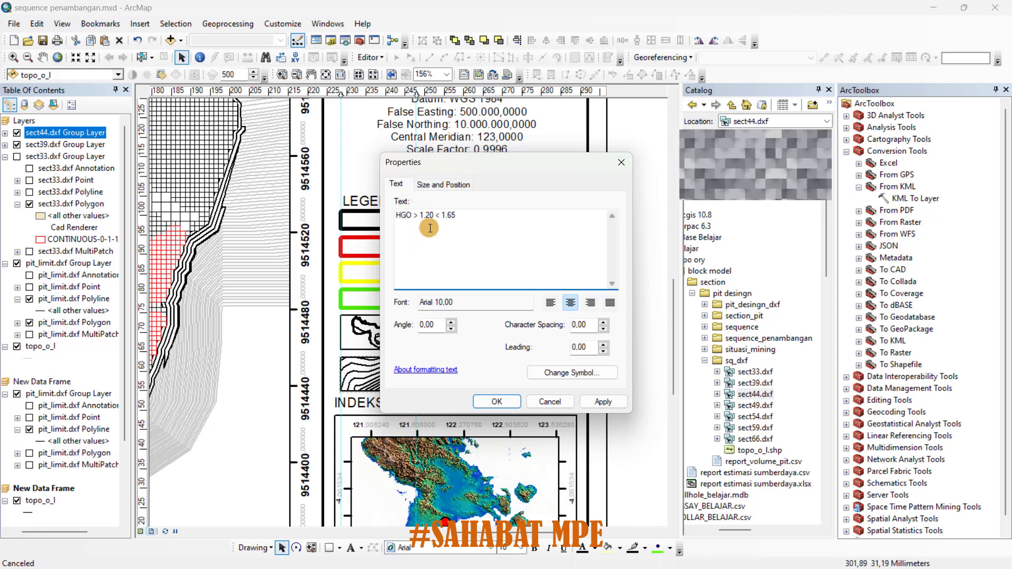
key("BackSpace")
key("BackSpace")
key("BackSpace")
key("BackSpace")
type("LGO")
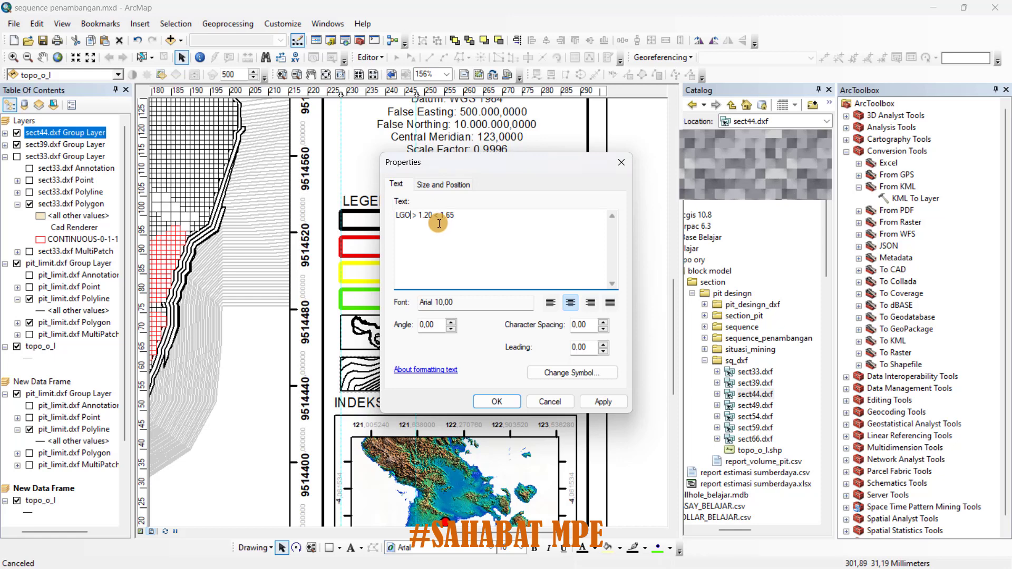
Change the text of the label beside the yellow box to MGO > 1.65 < 1.85.
left_click(400, 215)
key("BackSpace")
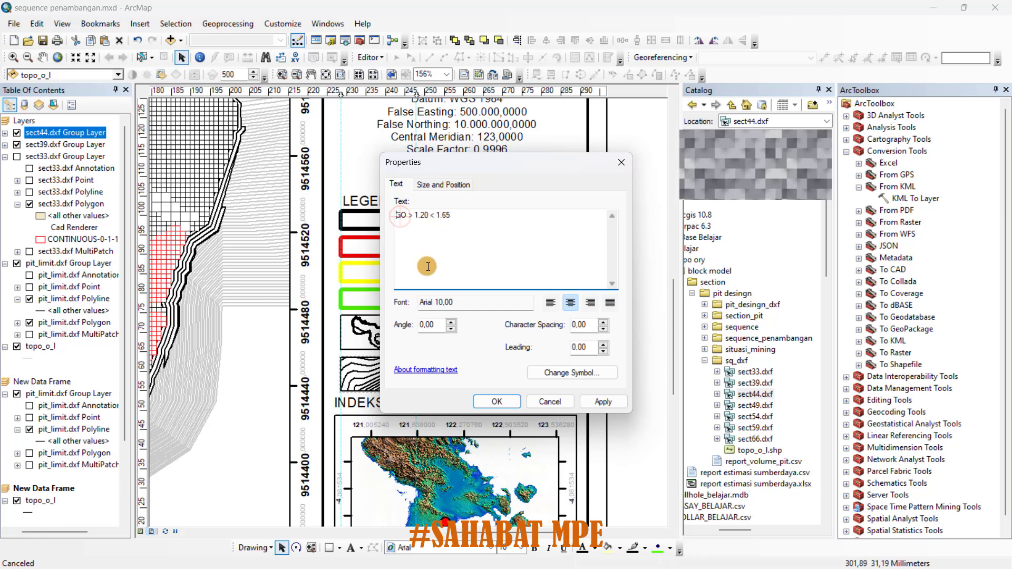
type("M")
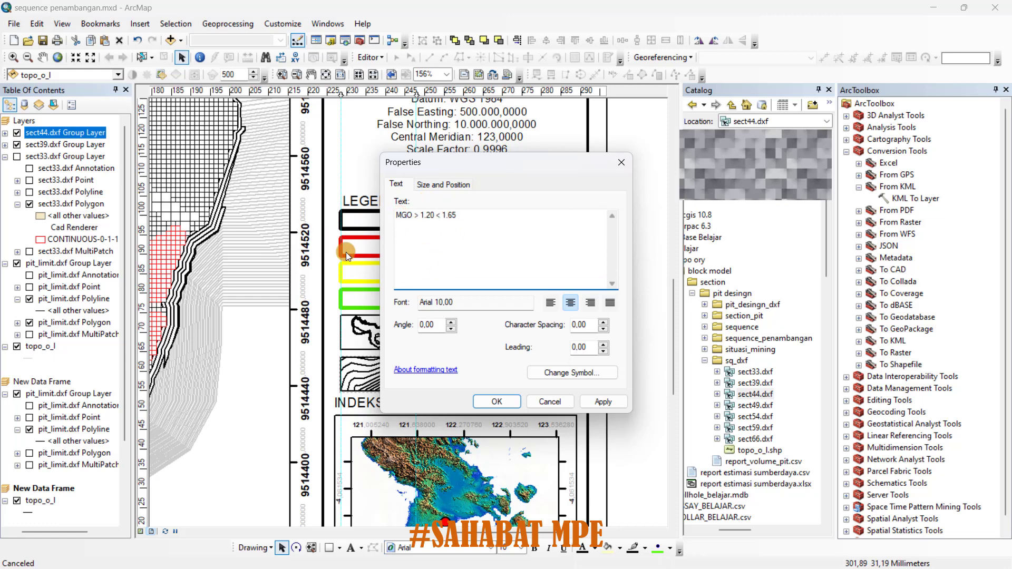
left_click(431, 215)
key("BackSpace")
left_click(457, 213)
left_click(609, 403)
left_click(500, 401)
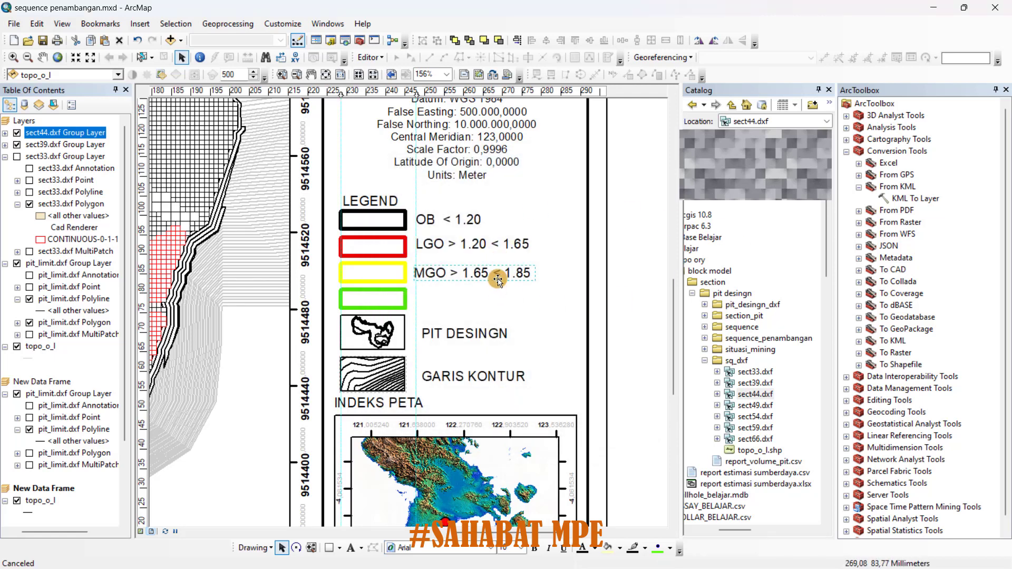
Duplicate the MGO > 1.65 < 1.85 label and place the copy beside the green legend box, aligned to the vertical guide.
key("ctrl+c")
key("ctrl+v")
left_click(506, 300)
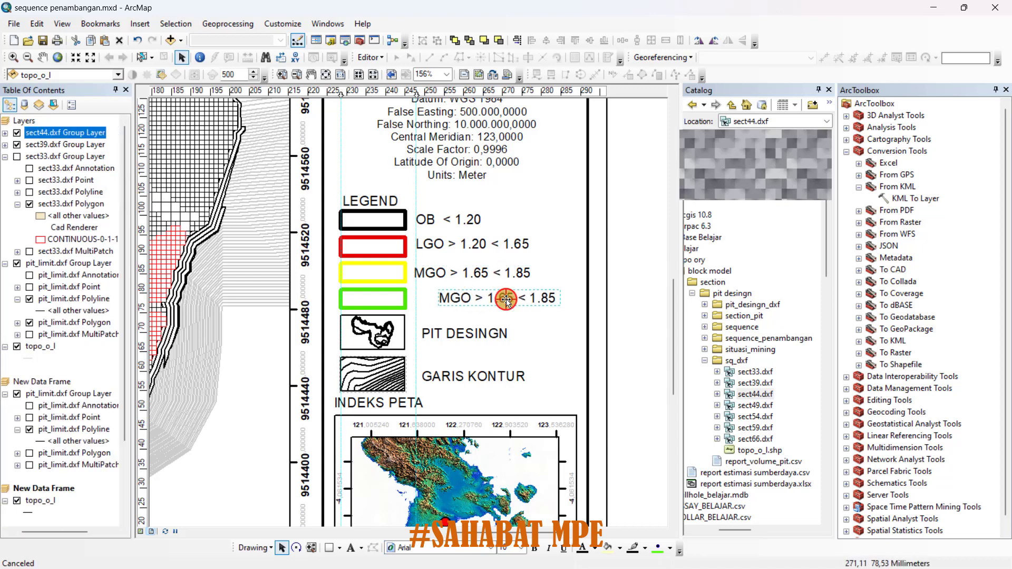
left_click_drag(506, 299, 483, 303)
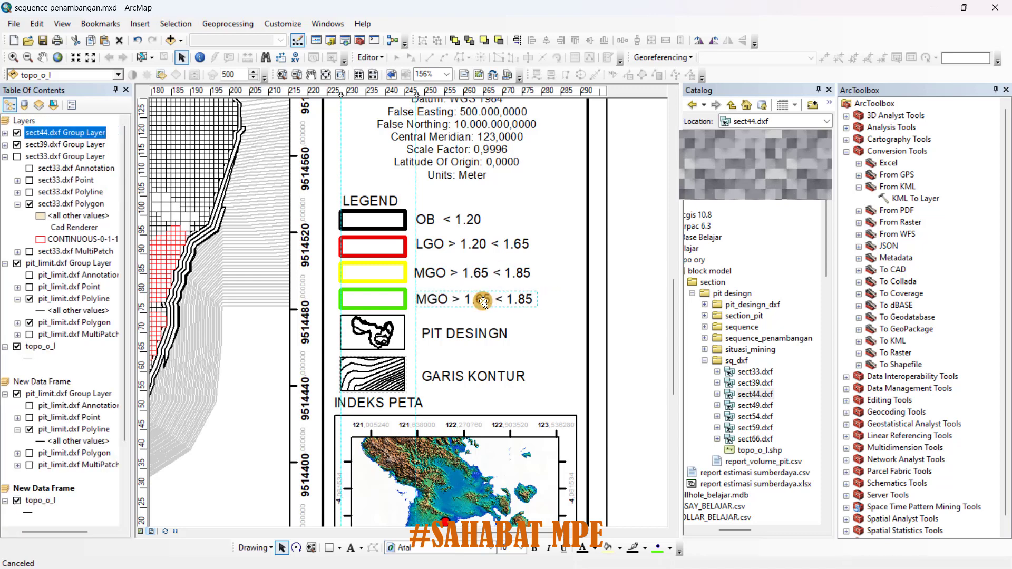
Change the text of the label beside the green box to HGO > 1.85 < 3.00.
right_click(461, 297)
left_click(510, 522)
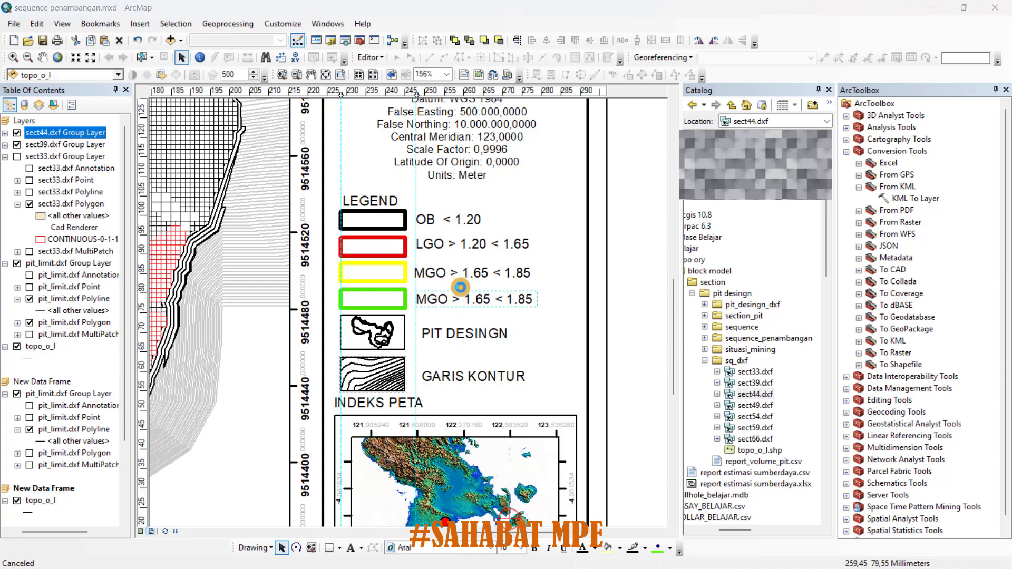
left_click(402, 214)
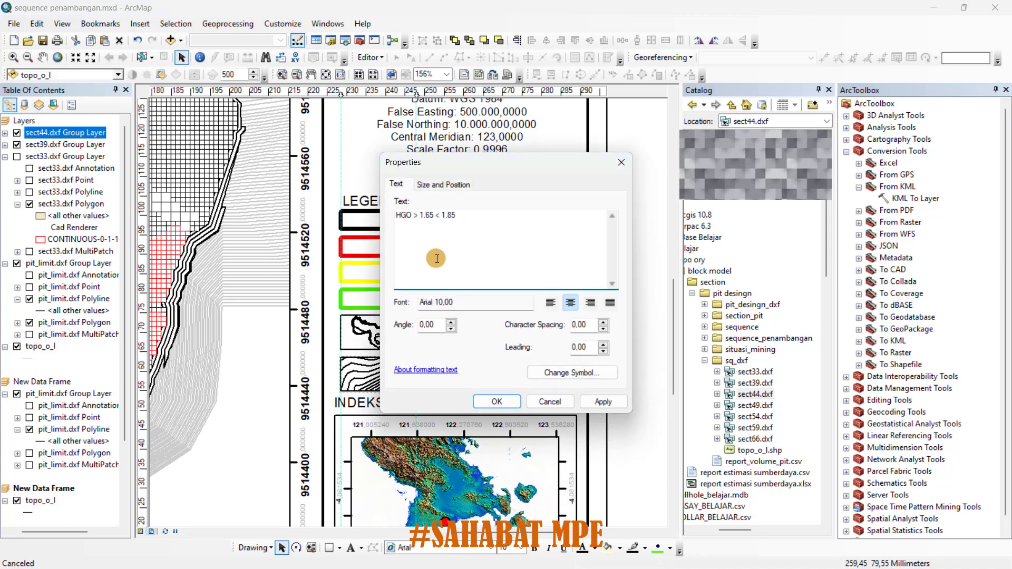
left_click(432, 215)
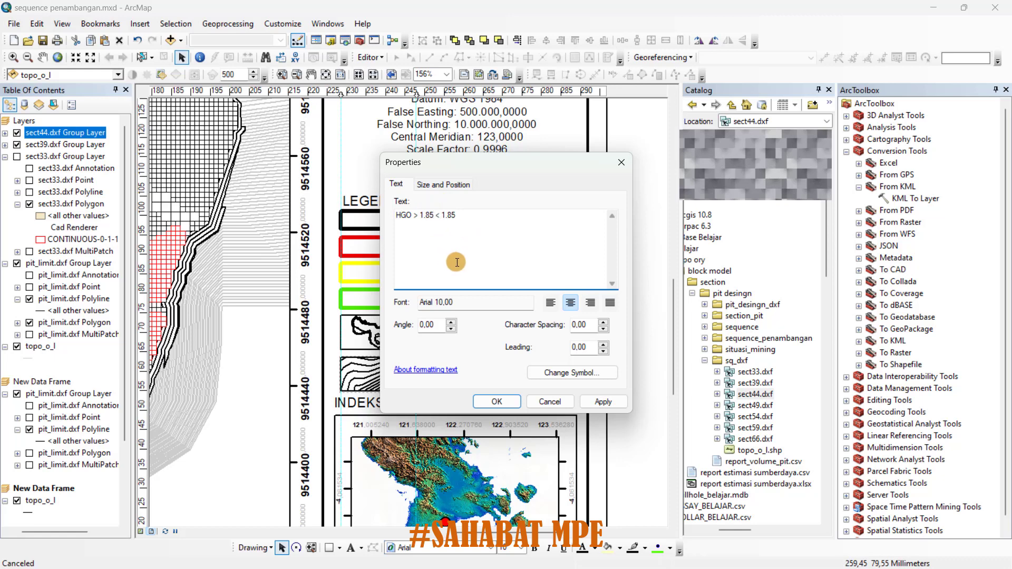
left_click(460, 215)
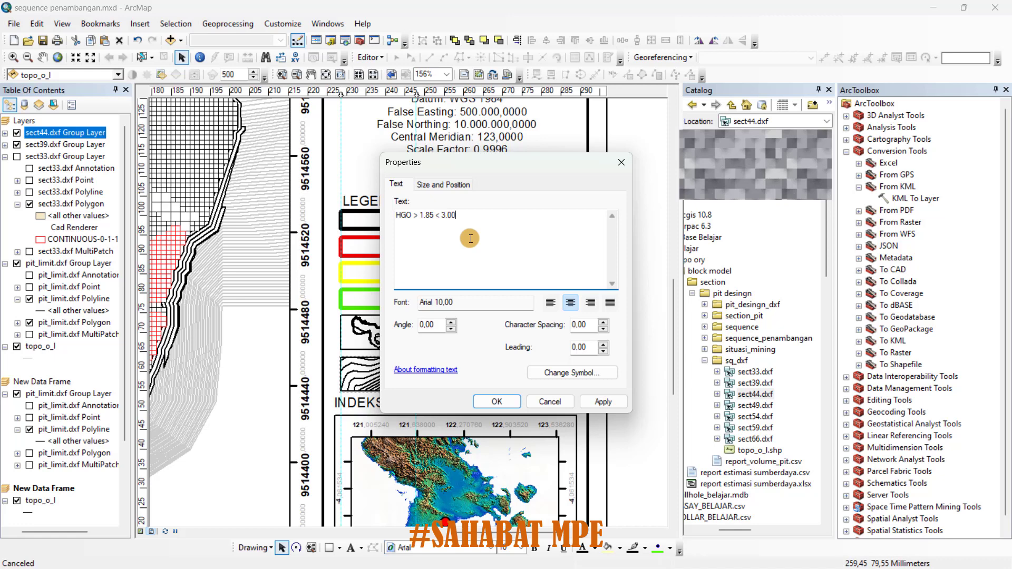
left_click(605, 401)
left_click(498, 401)
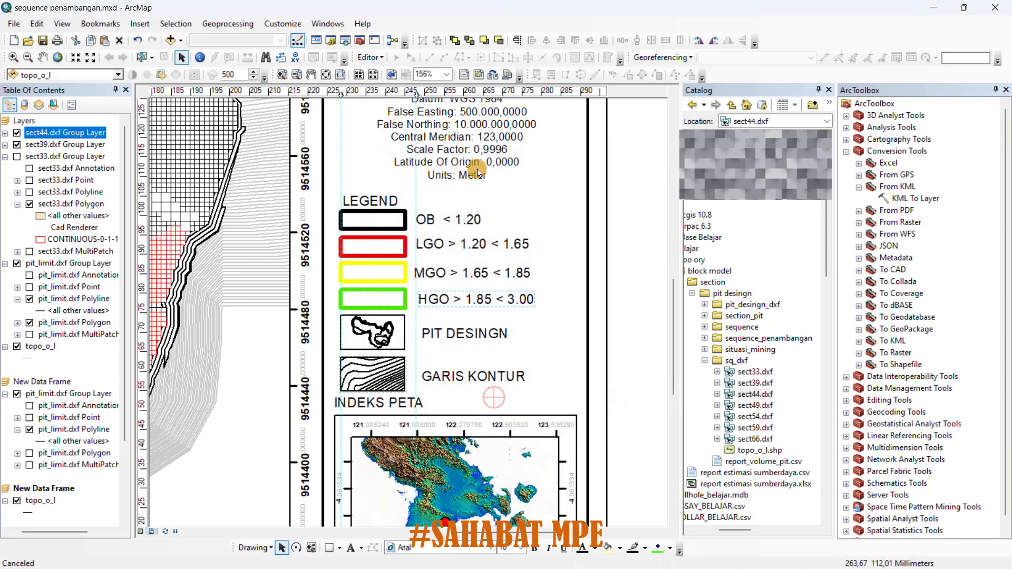
Nudge the HGO > 1.85 < 3.00 label slightly so that it lines up with the vertical guide.
left_click(630, 238)
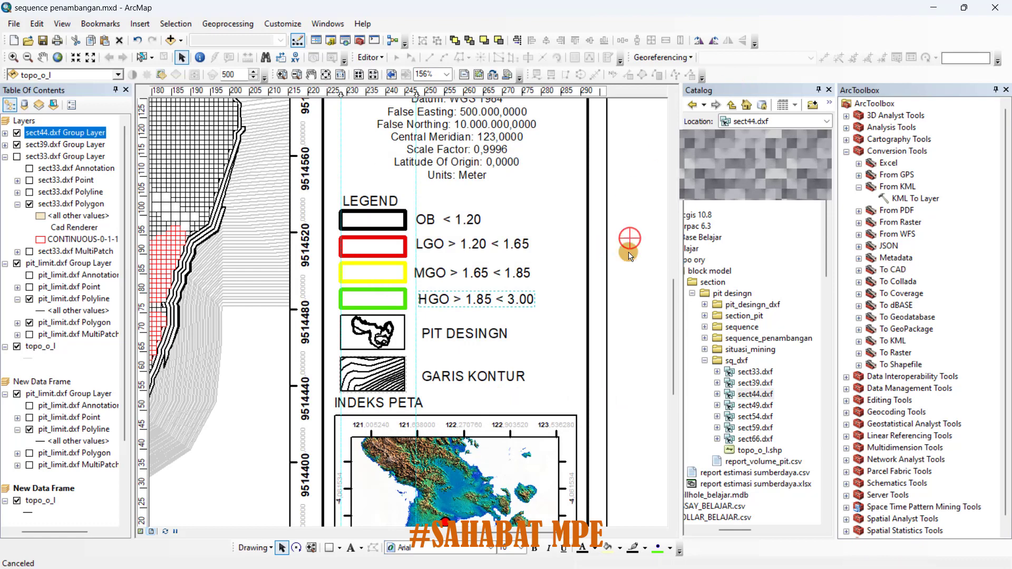
scroll(531, 363, "up", 4)
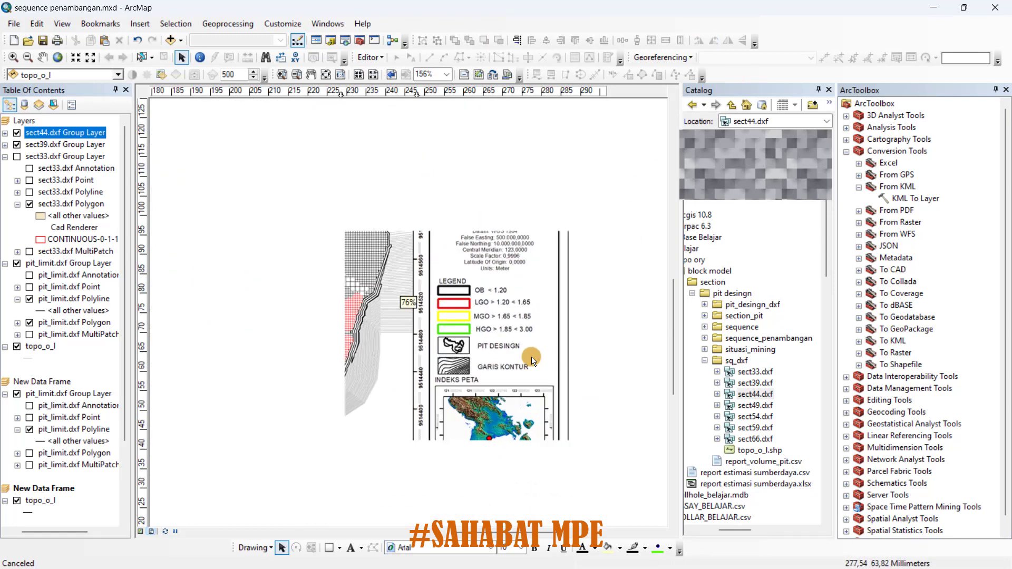
scroll(531, 362, "up", 1)
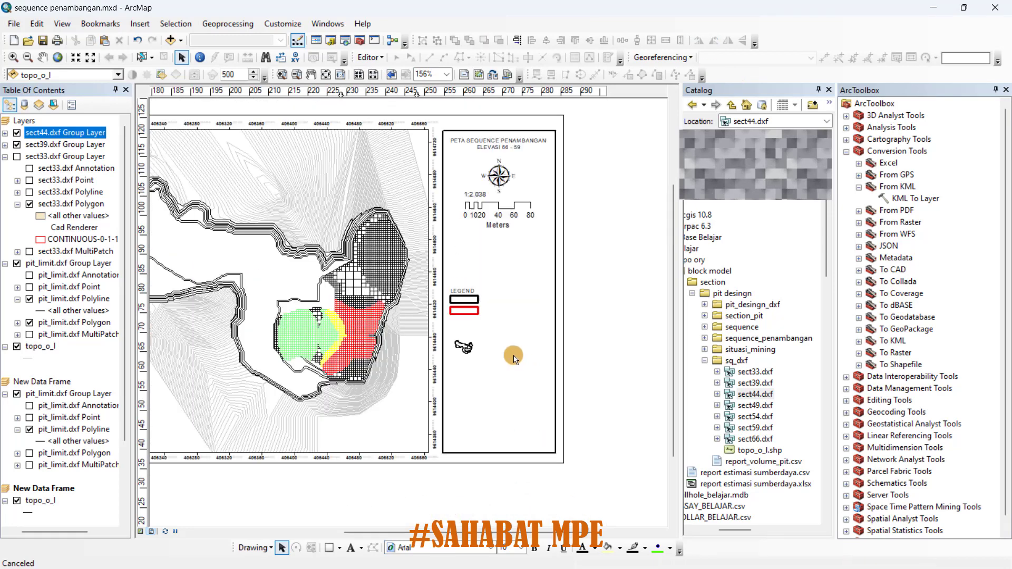
left_click_drag(347, 339, 419, 330)
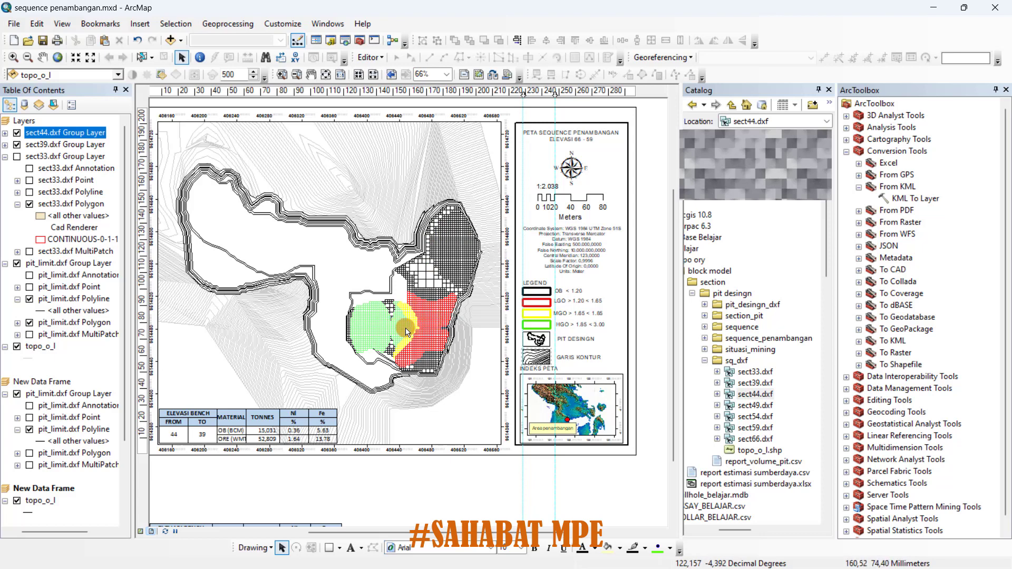
scroll(588, 323, "up", 1)
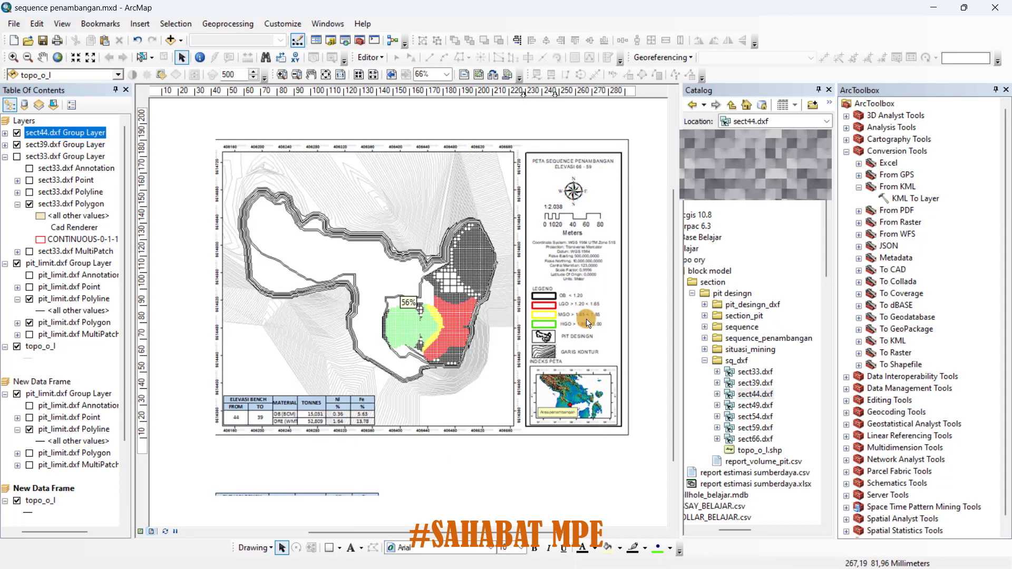
scroll(588, 322, "down", 2)
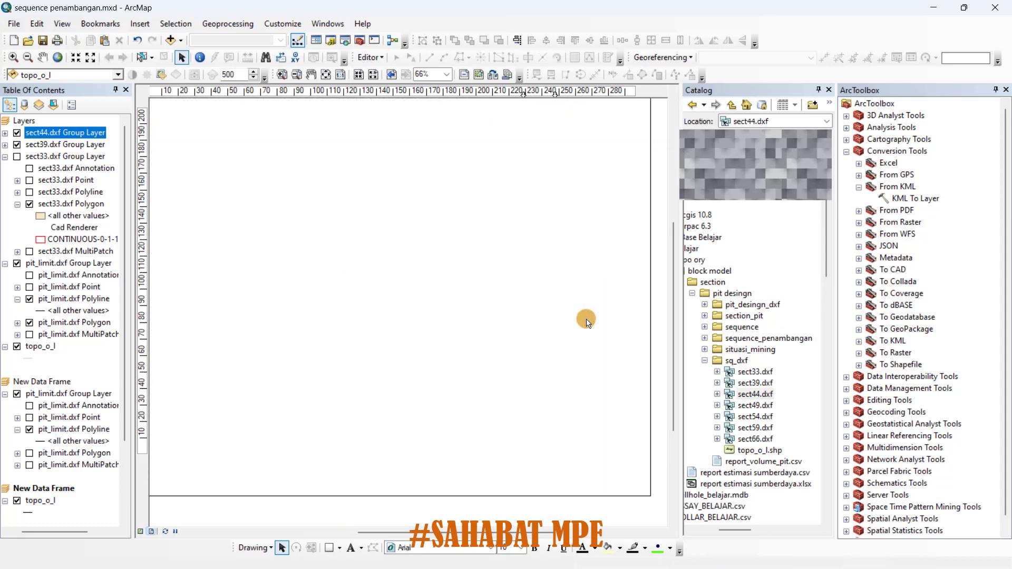
scroll(553, 305, "down", 3)
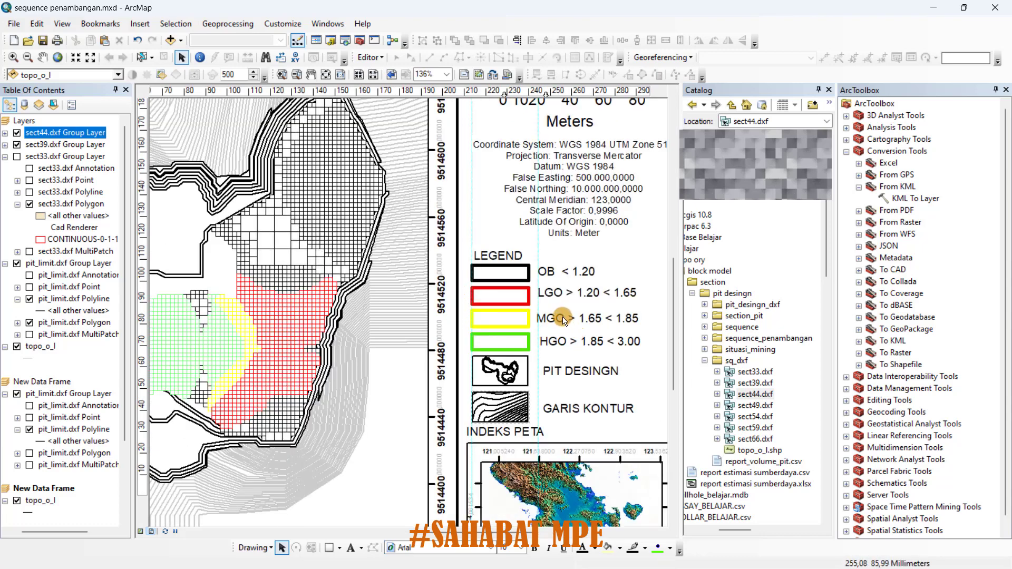
left_click(584, 344)
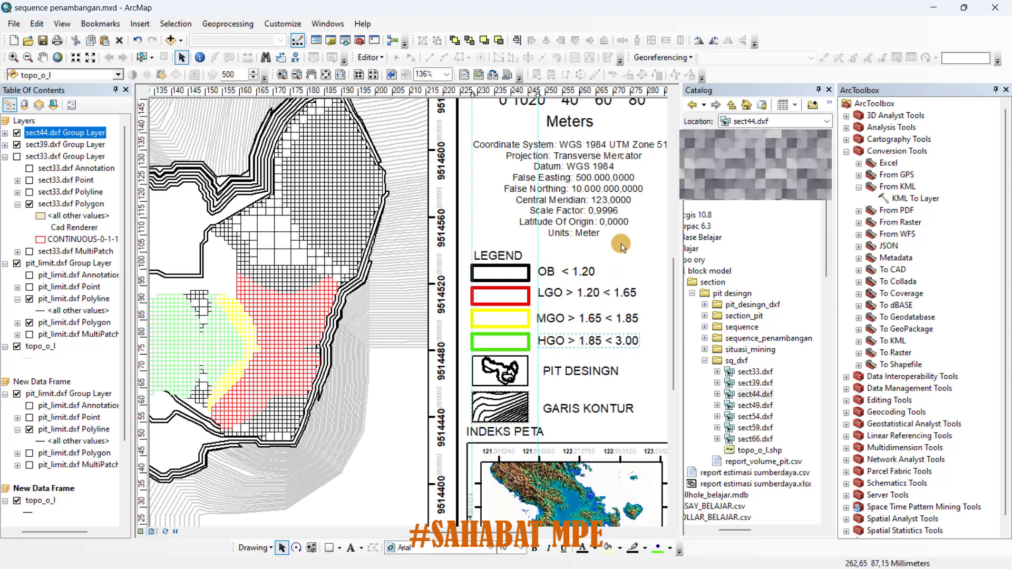
scroll(608, 345, "up", 4)
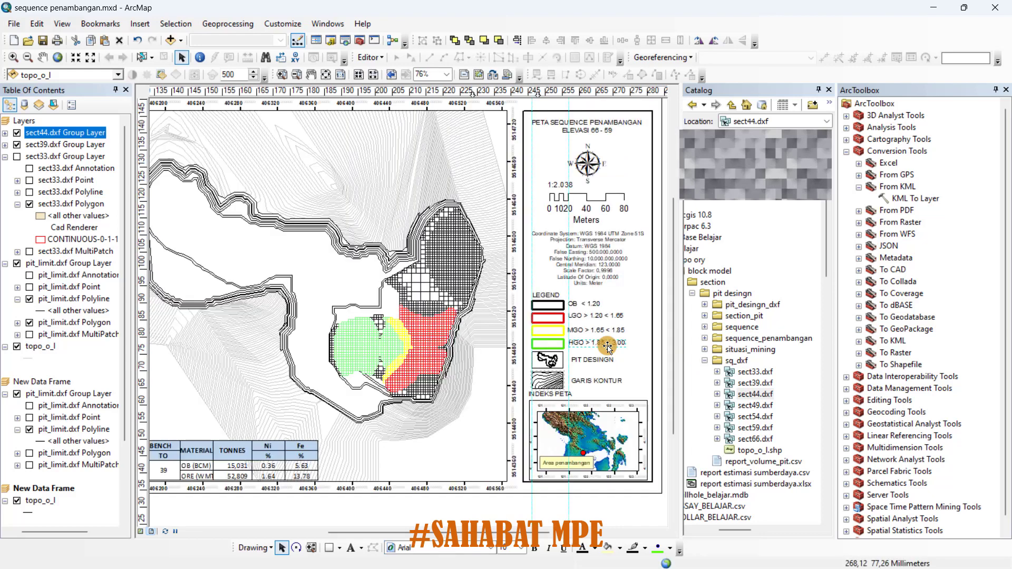
scroll(608, 346, "up", 1)
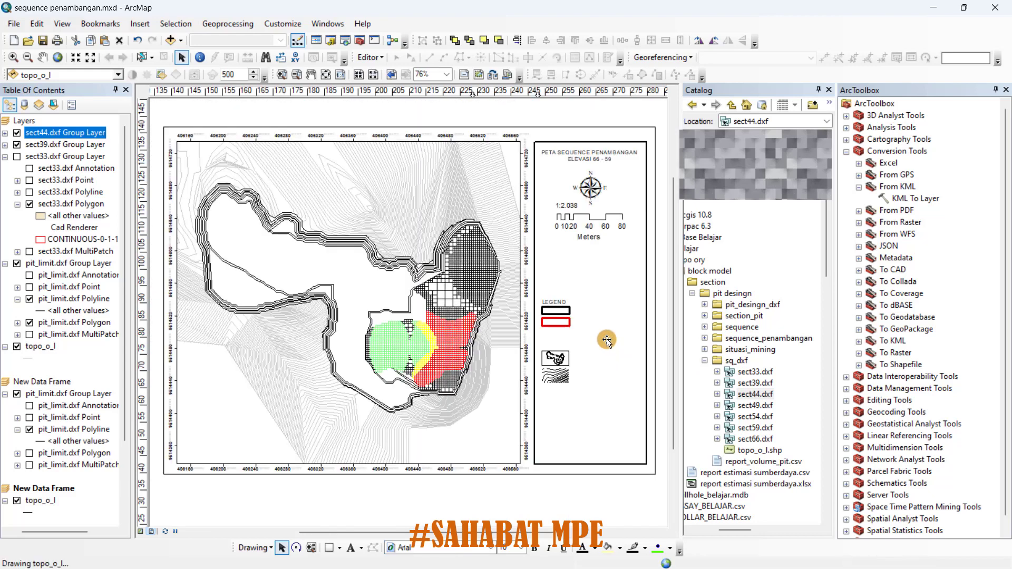
scroll(609, 344, "up", 1)
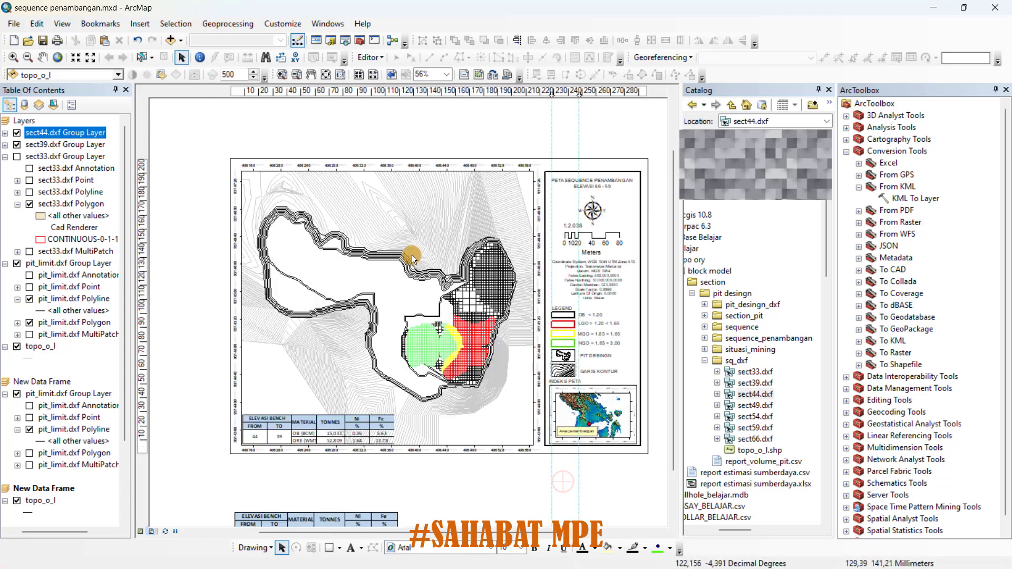
scroll(416, 260, "down", 1)
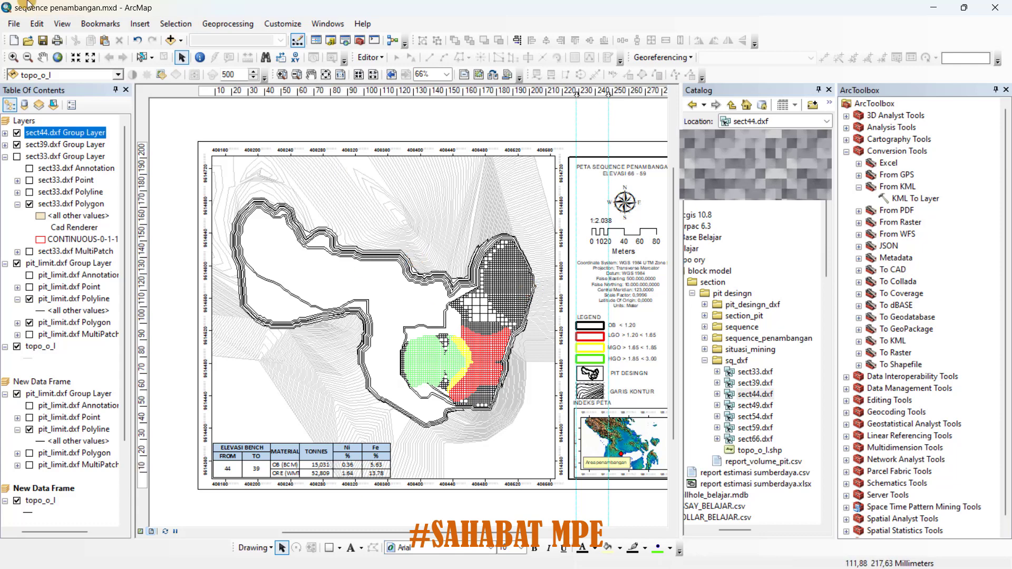
Save the map document under the new name SQ_44-39 in D:\Latihan\Belajar arcgis 10.8\Peta sequence penambangan.
left_click(13, 24)
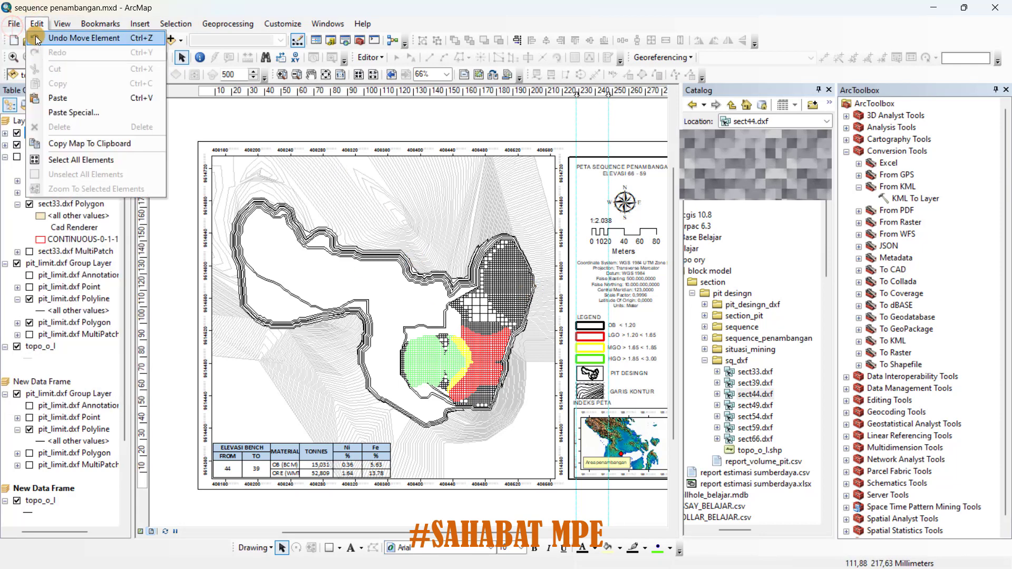
left_click(45, 83)
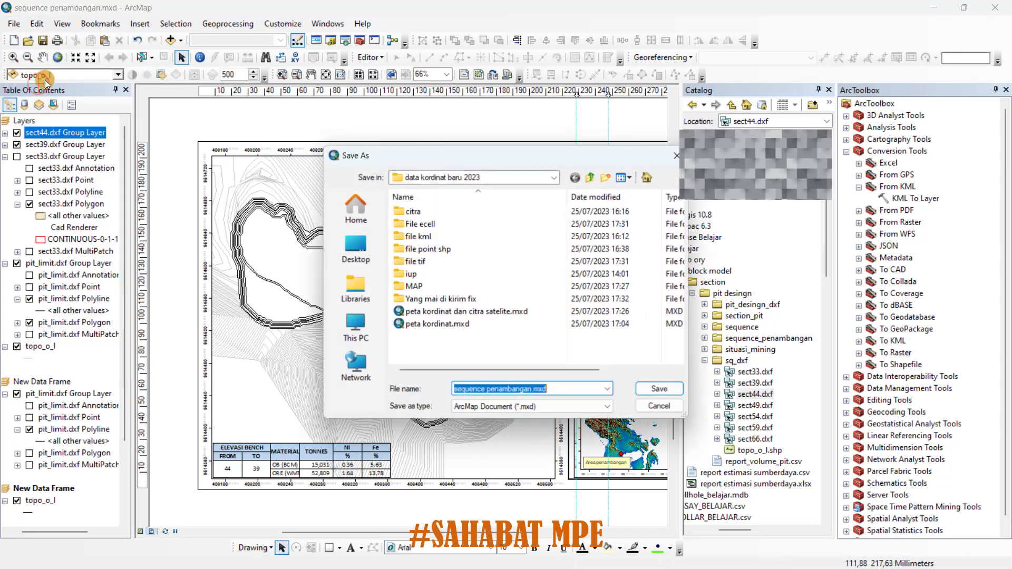
left_click(556, 179)
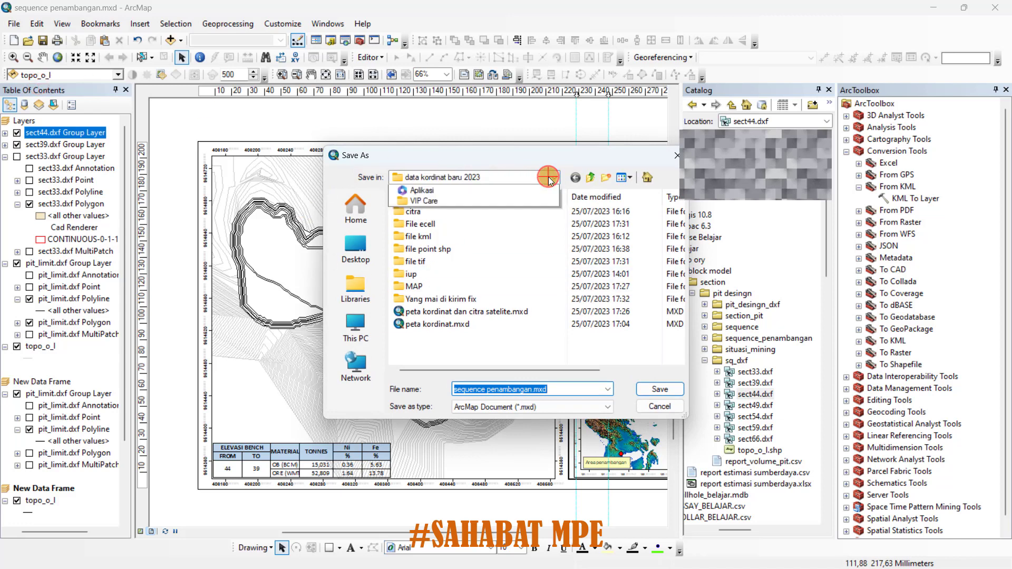
left_click(437, 349)
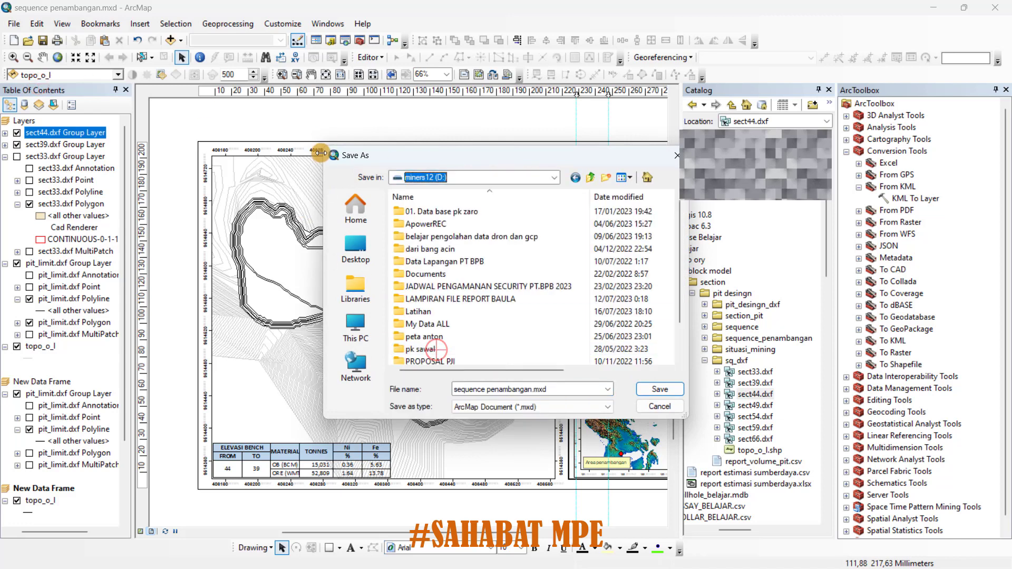
double_click(416, 311)
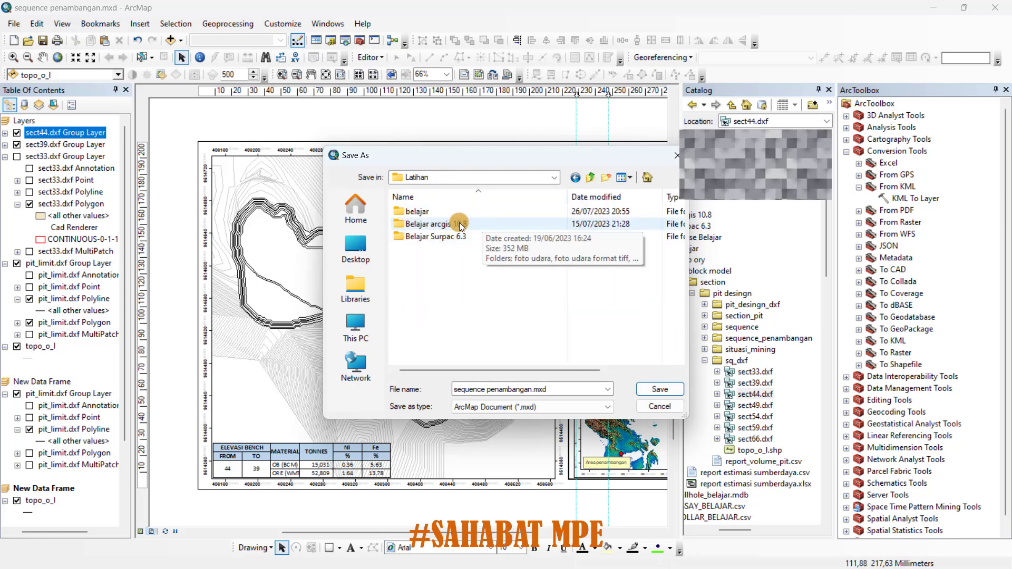
double_click(454, 229)
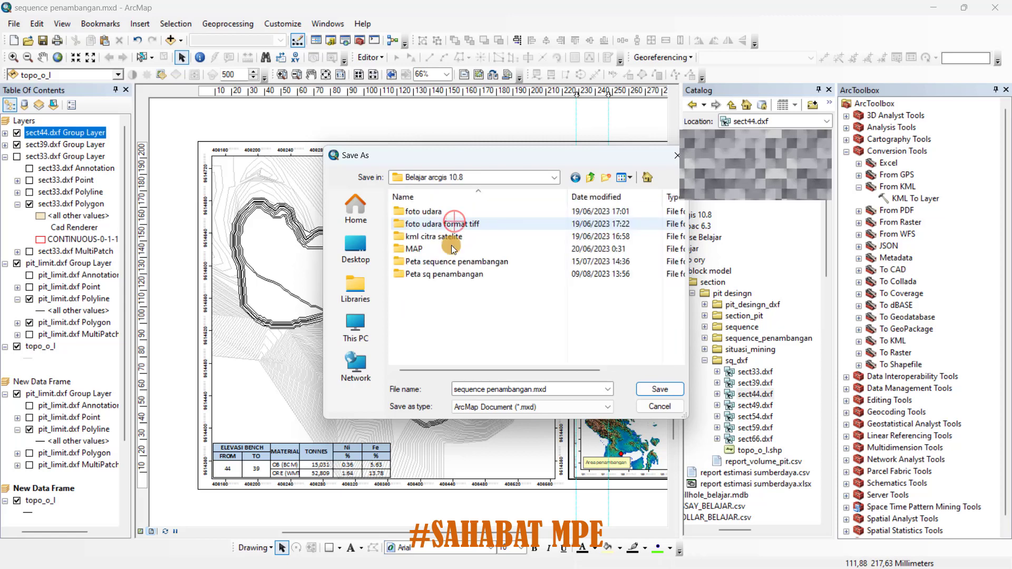
left_click(461, 262)
double_click(461, 261)
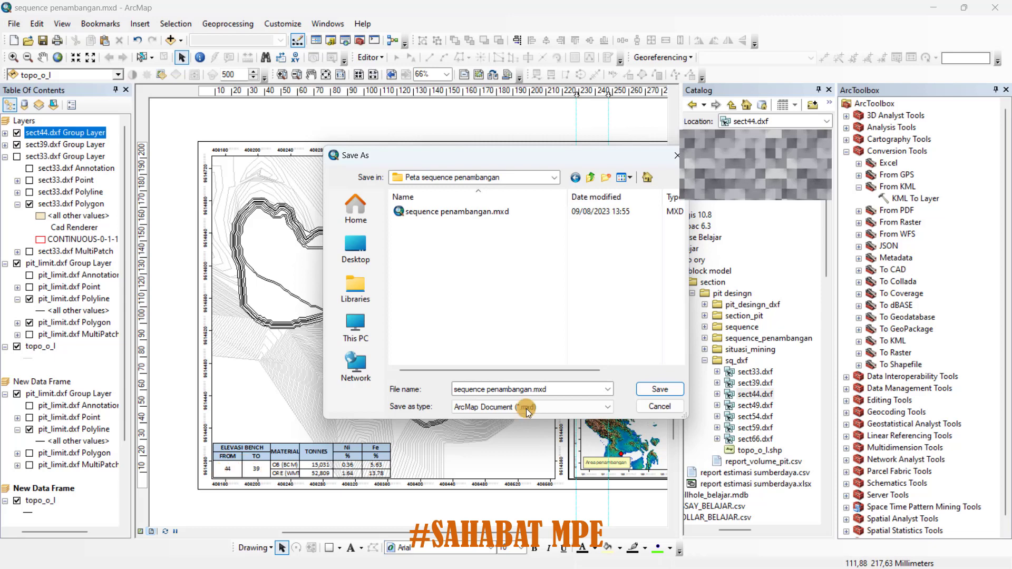
left_click(530, 389)
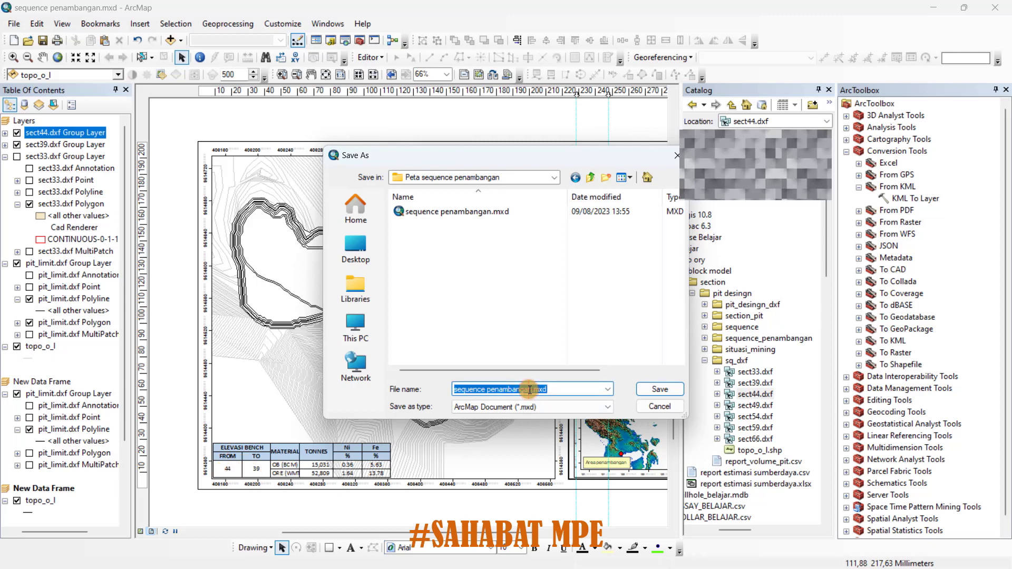
type("SQ_44-39")
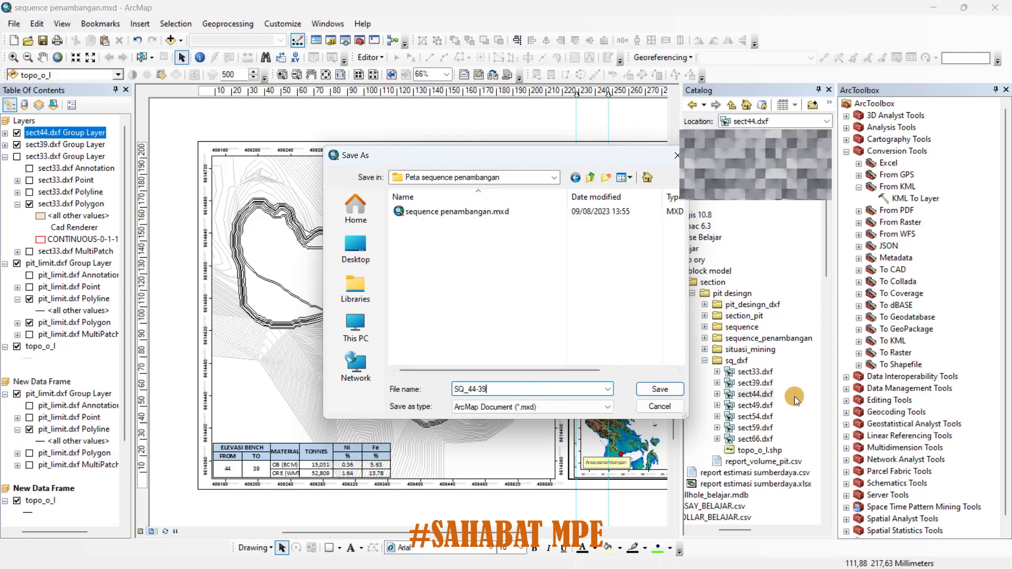
left_click(658, 391)
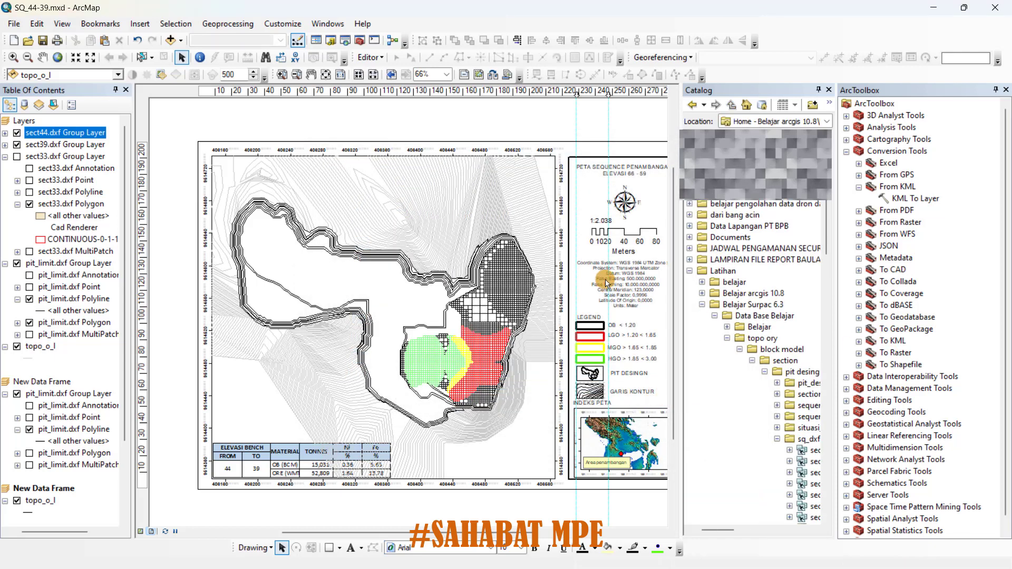
left_click(13, 24)
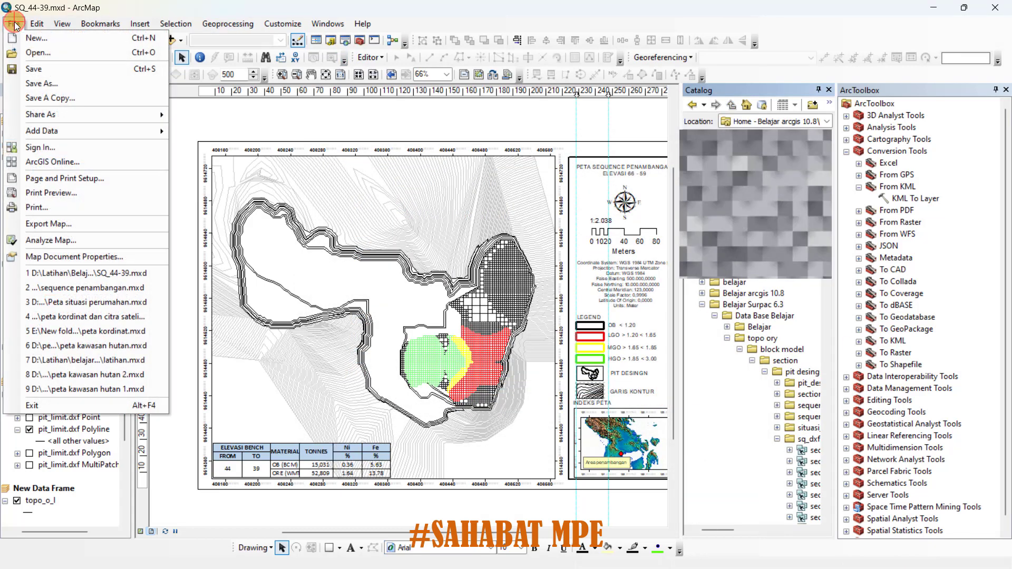
left_click(65, 227)
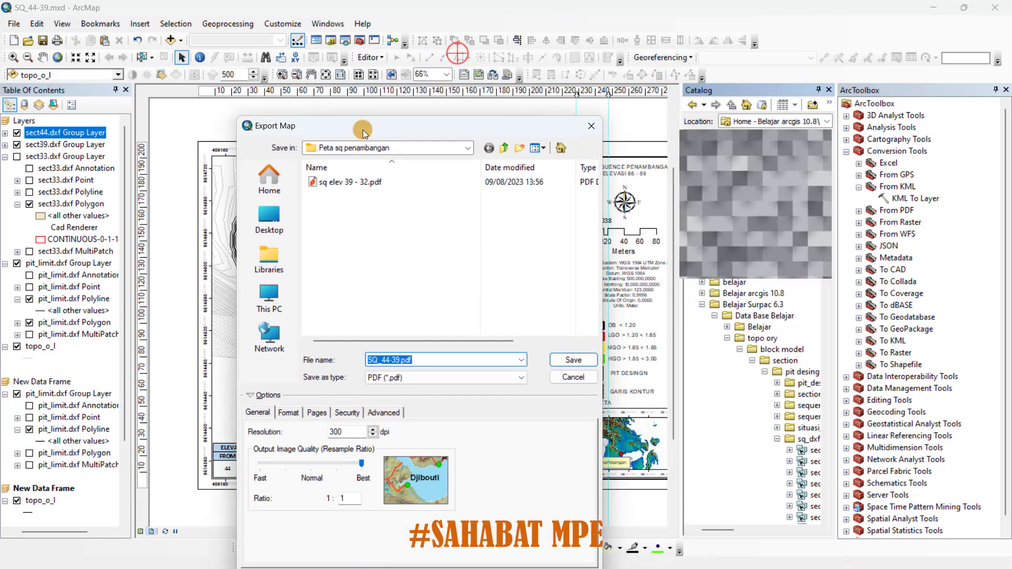
left_click(573, 133)
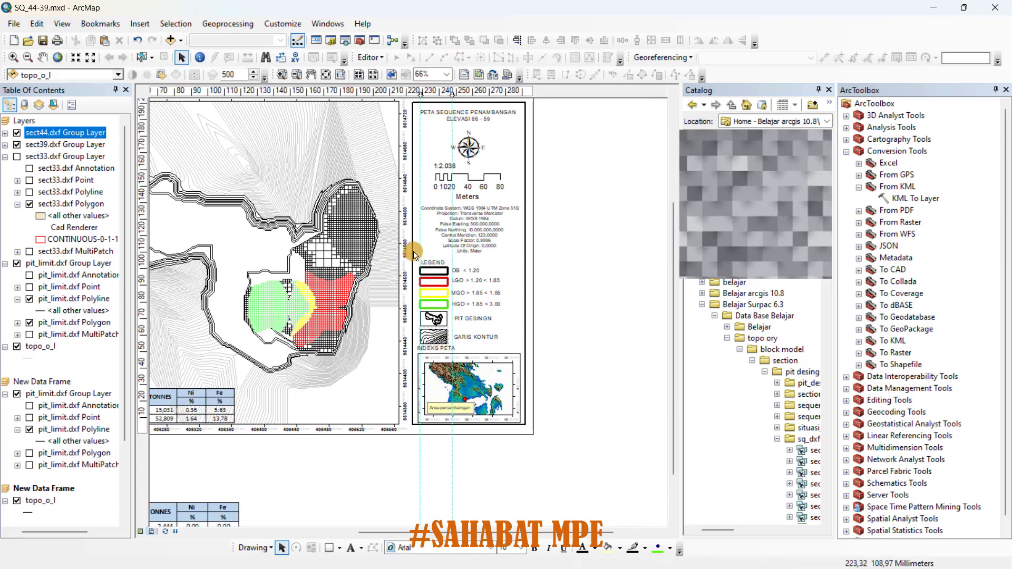
Move all the legend boxes and labels, together with the LEGEND heading, slightly up, away from the INDEKS PETA heading.
scroll(548, 339, "down", 1)
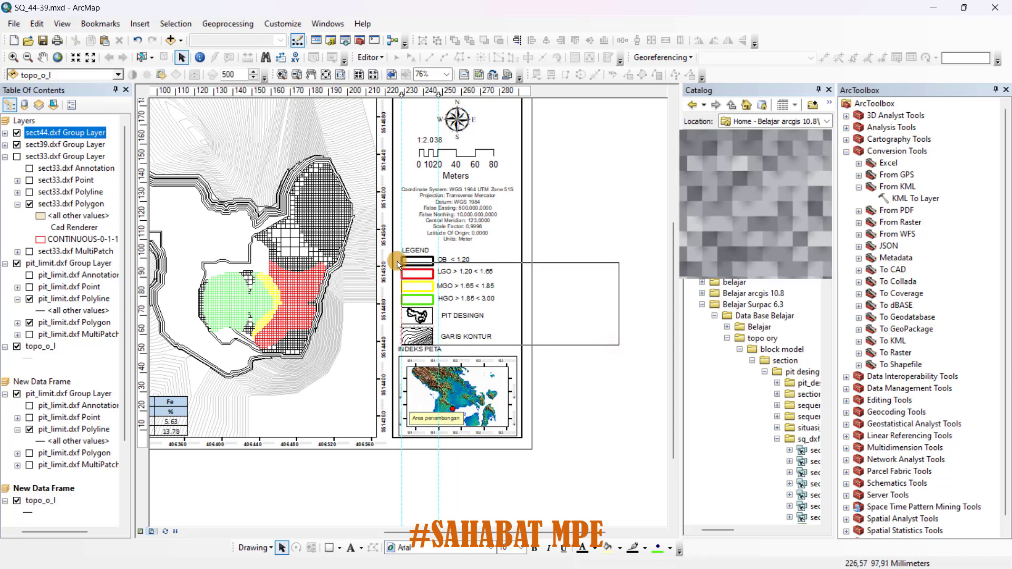
left_click(434, 262)
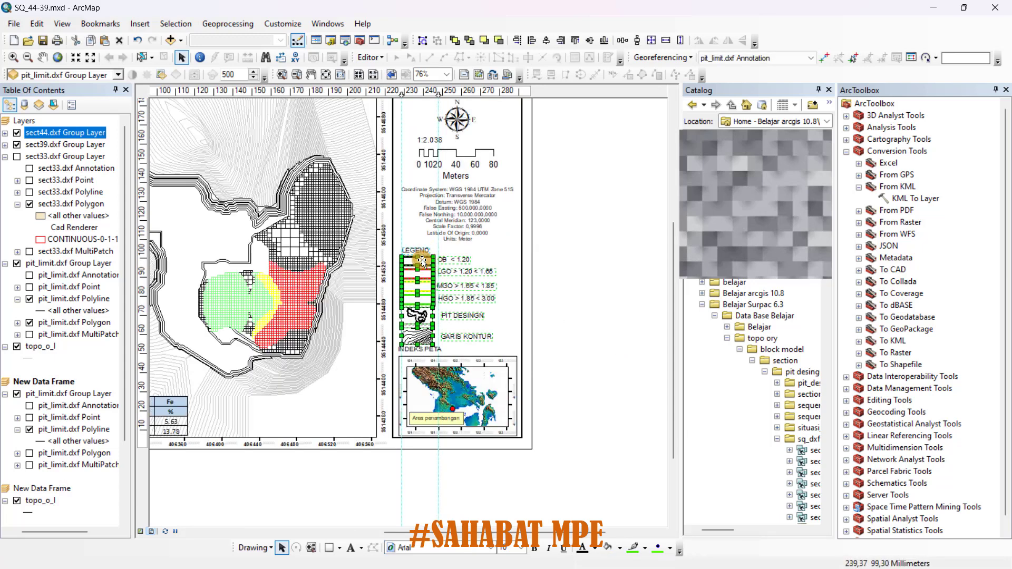
left_click_drag(421, 262, 422, 258)
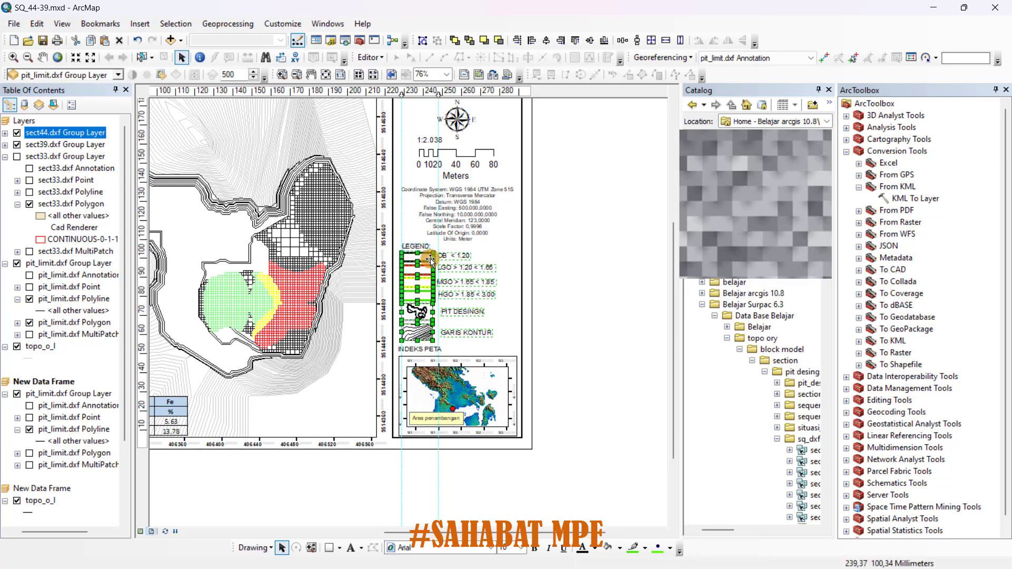
left_click(578, 279)
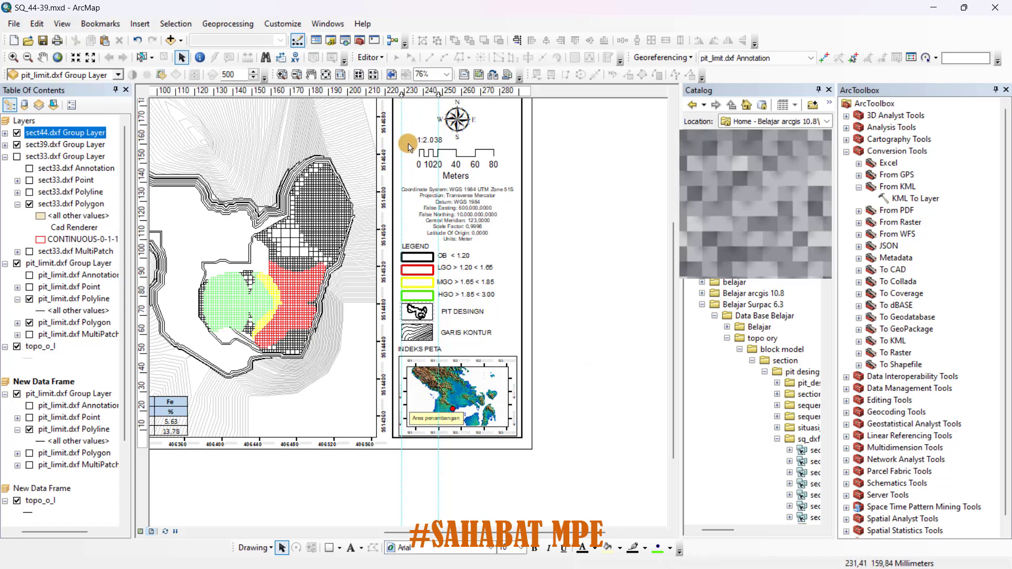
Clear all guides from the layout and save the map document.
right_click(436, 92)
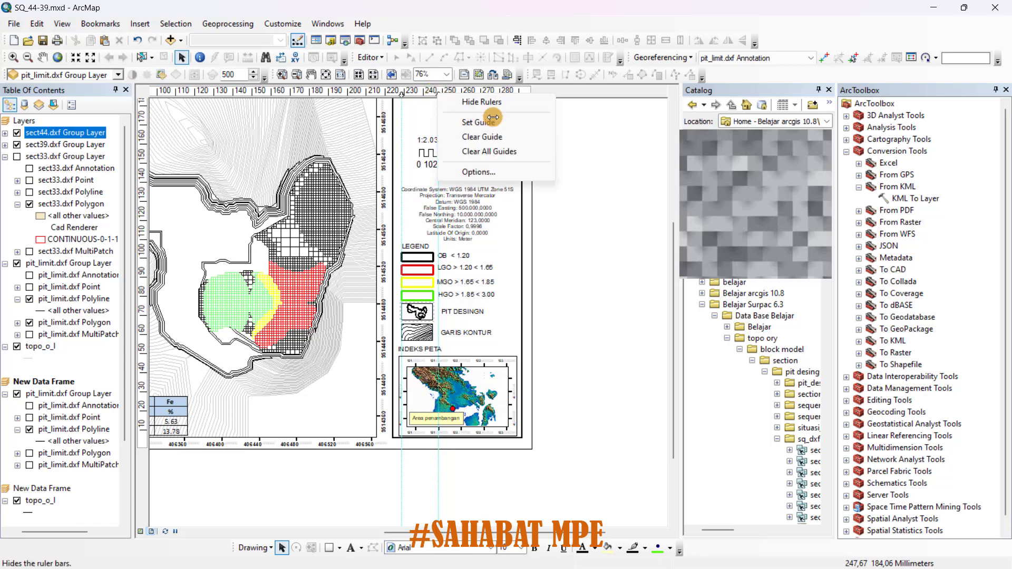
left_click(501, 150)
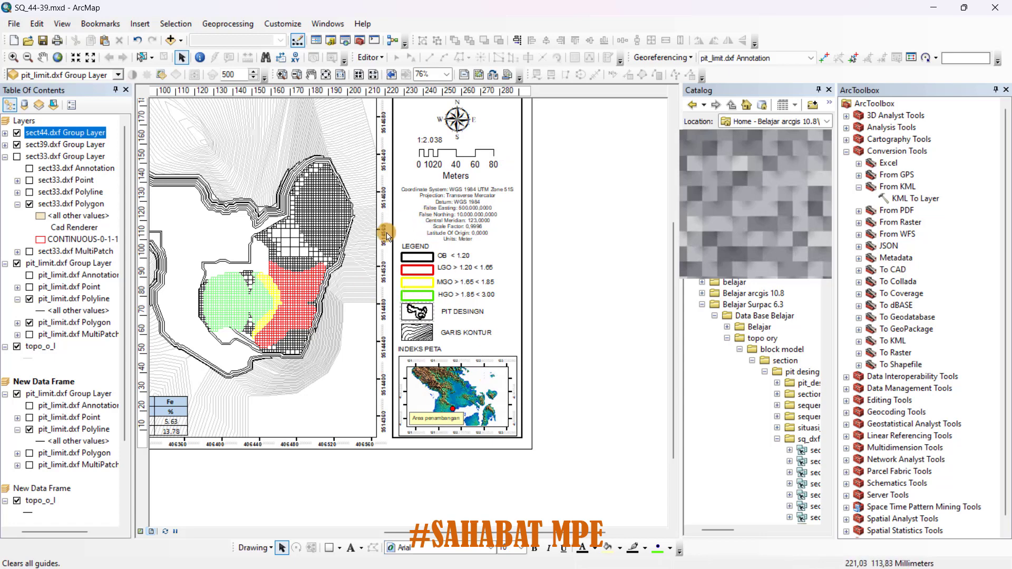
left_click(43, 41)
Export the map layout as SQ_44-39.pdf to the Peta sq penambangan folder.
left_click(15, 24)
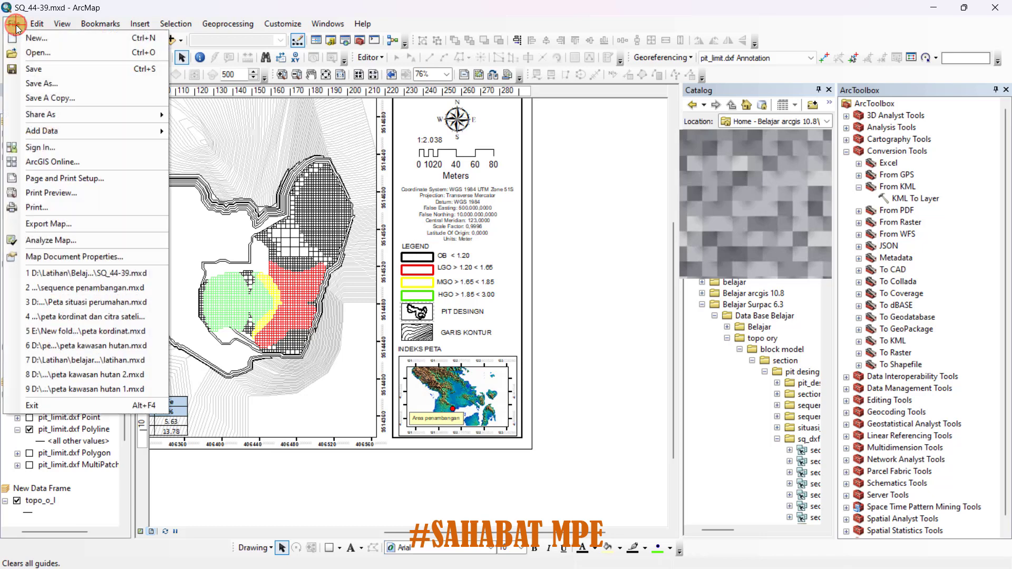
left_click(61, 224)
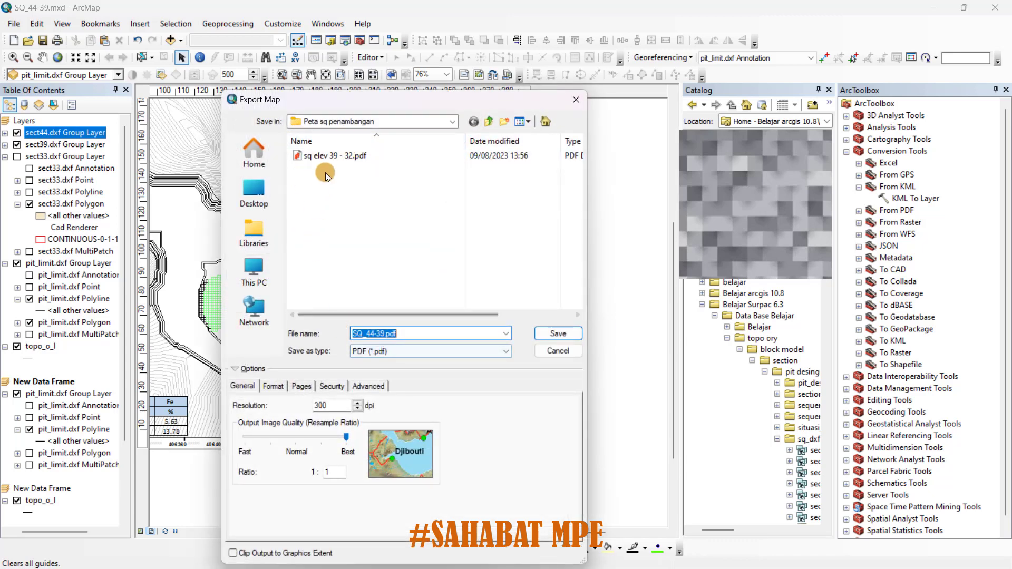
left_click(559, 334)
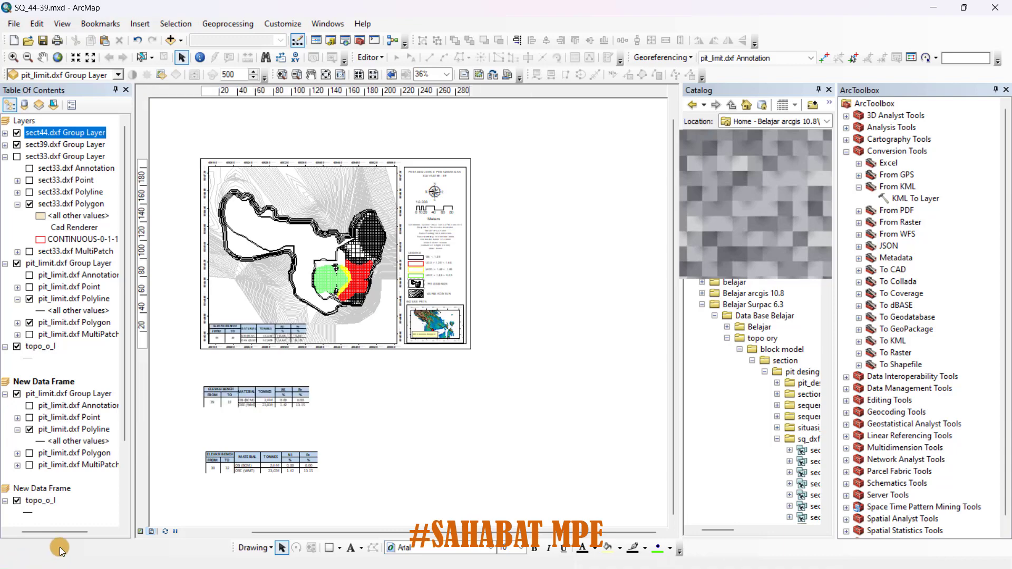
Switch to File Explorer, open SQ_44-39.pdf from the Peta sq penambangan folder in Nitro Pro and inspect the whole exported map.
left_click(21, 553)
mouse_move(108, 553)
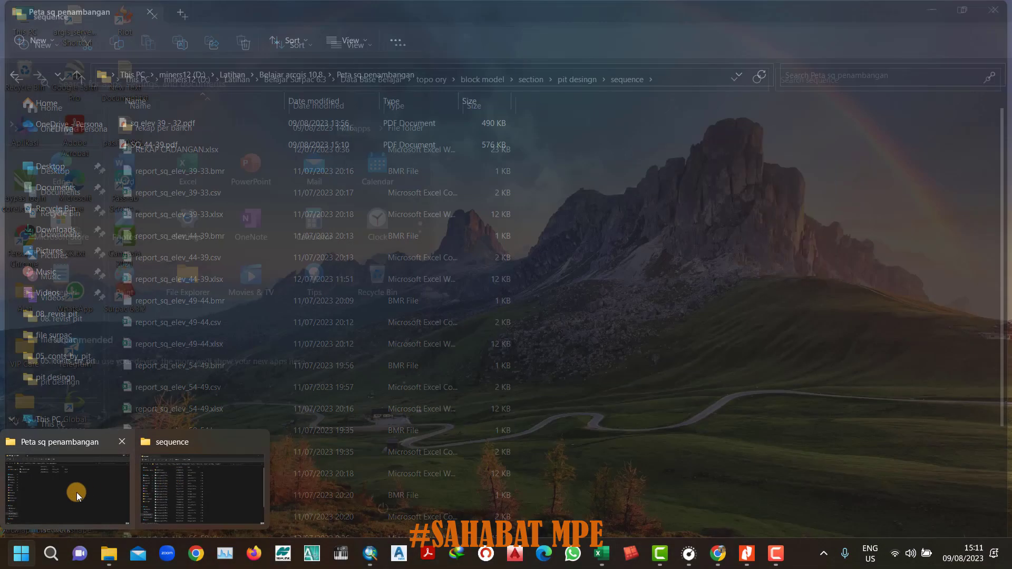
left_click(77, 492)
left_click(165, 148)
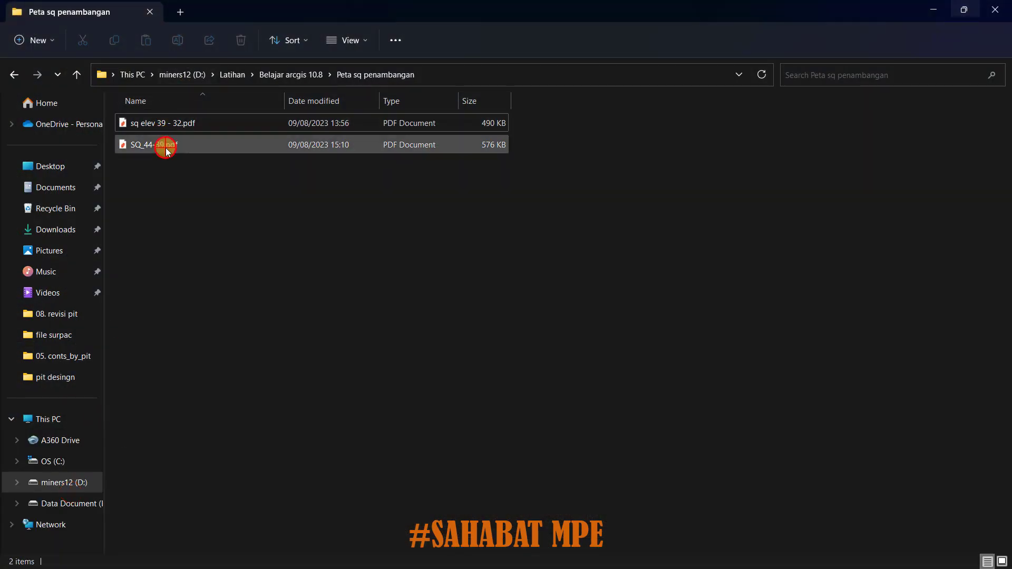
double_click(166, 148)
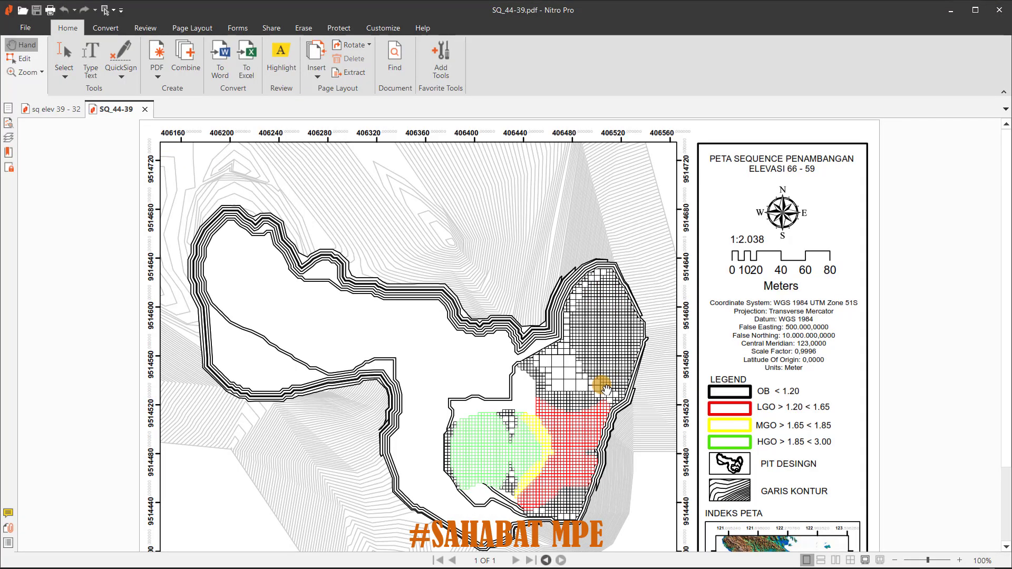
scroll(605, 389, "down", 1)
scroll(605, 389, "down", 2)
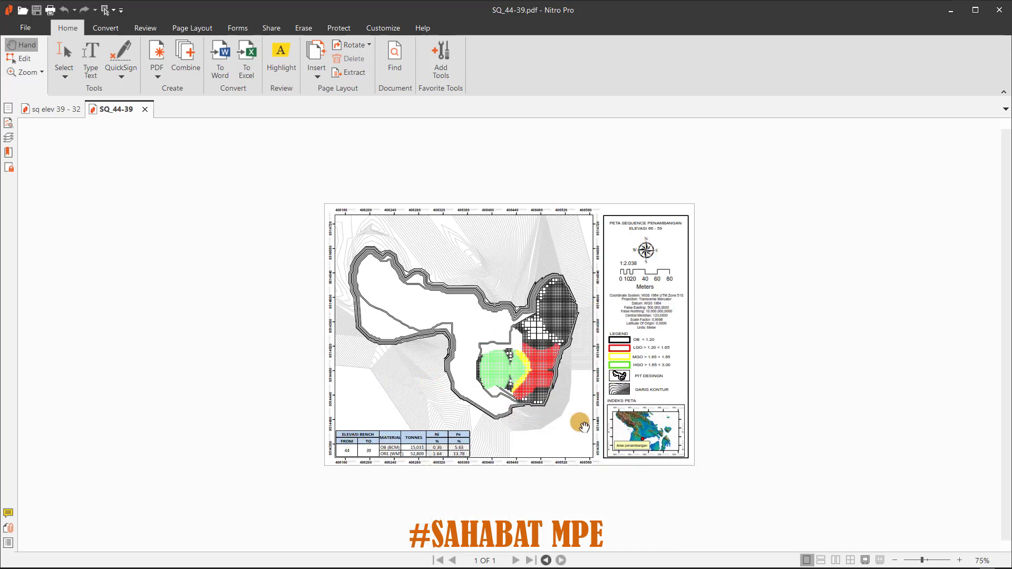
scroll(582, 427, "up", 1)
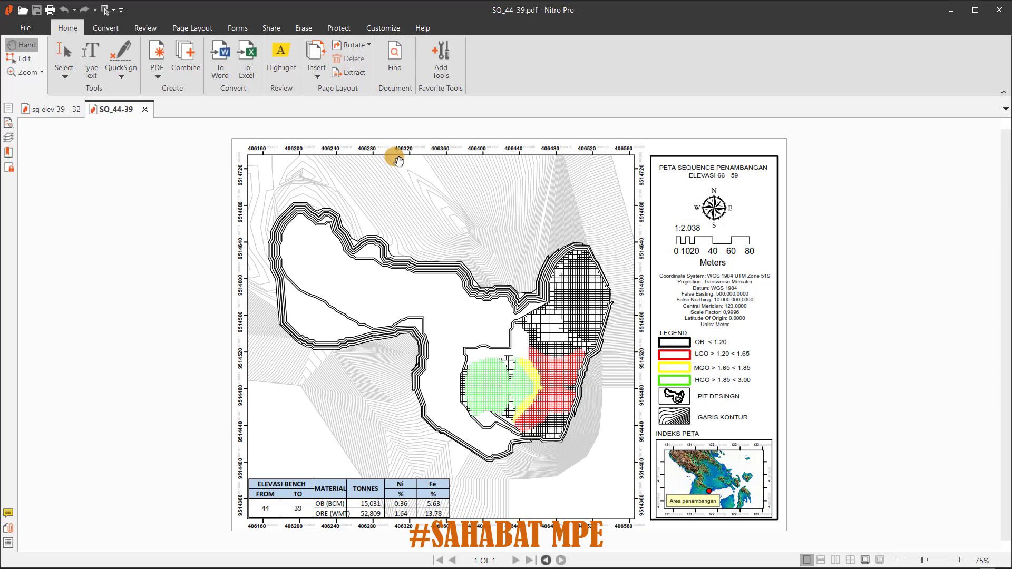
Compare the SQ_44-39 map with the sq elev 39 - 32 map, checking ore areas, legend and tonnage table, and minimize the PDF viewer.
left_click(44, 109)
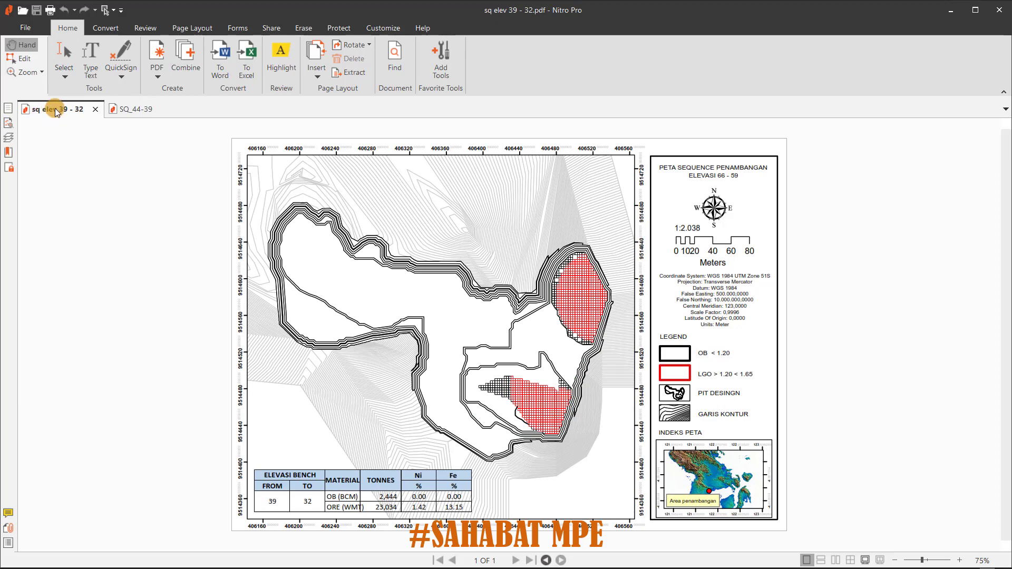
left_click(128, 108)
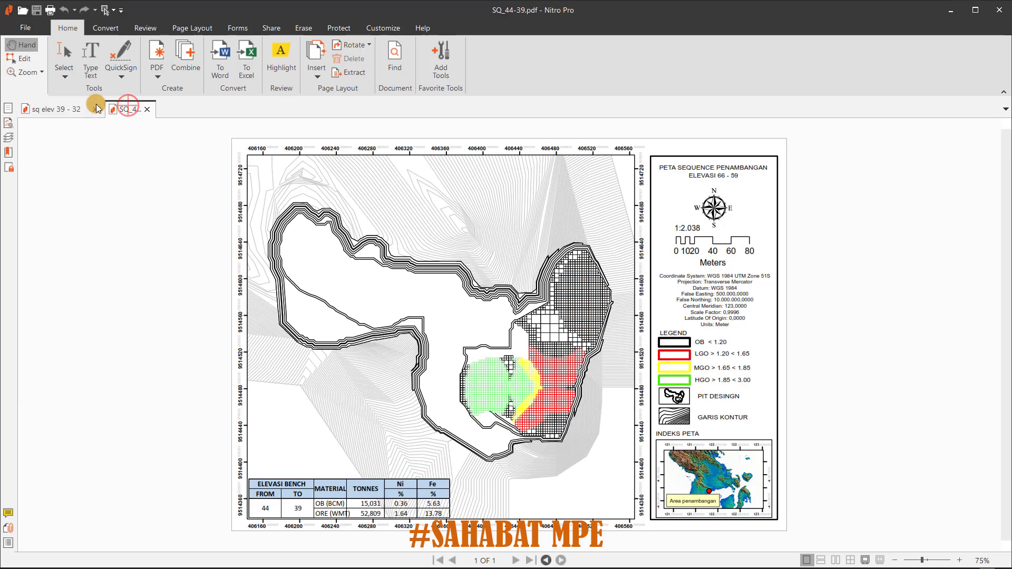
left_click(55, 113)
left_click(108, 108)
left_click(58, 115)
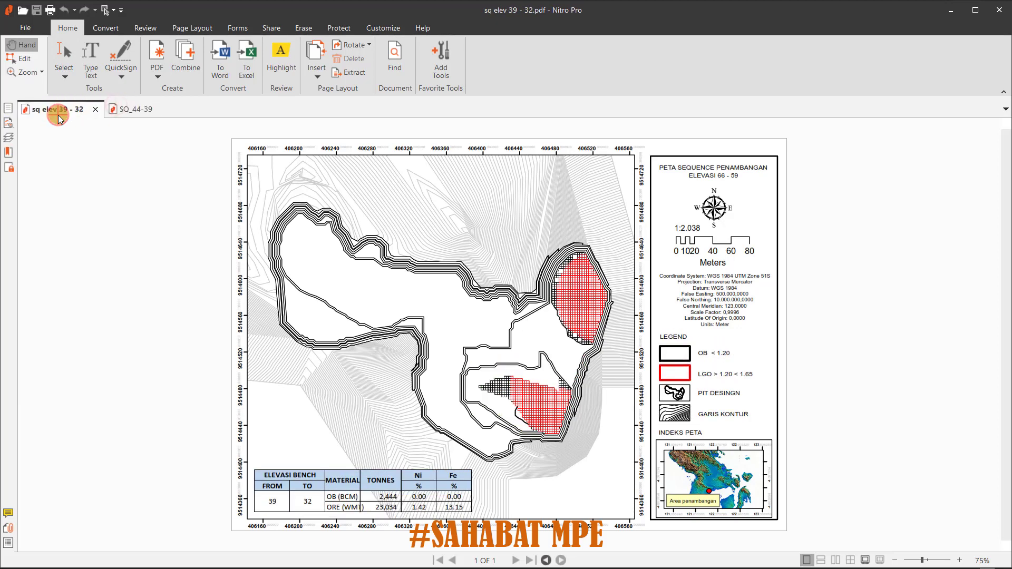
left_click(130, 112)
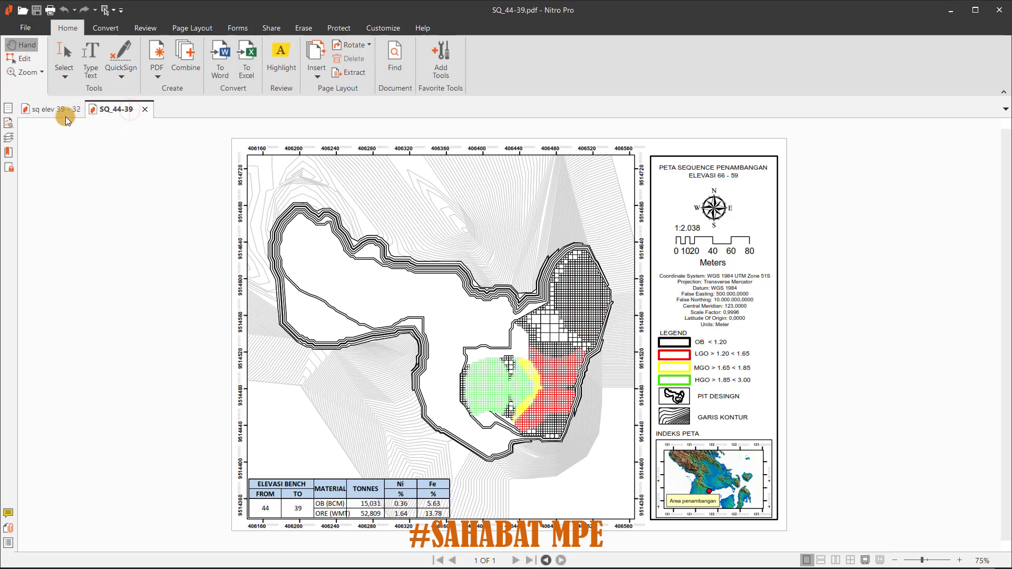
left_click(53, 110)
left_click(110, 109)
left_click(36, 113)
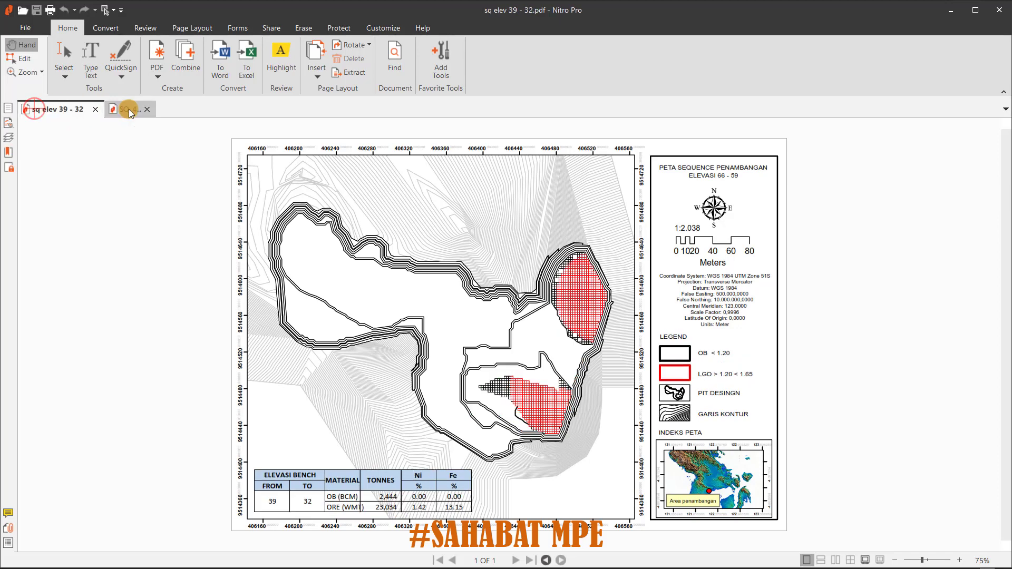
left_click(128, 109)
left_click(15, 107)
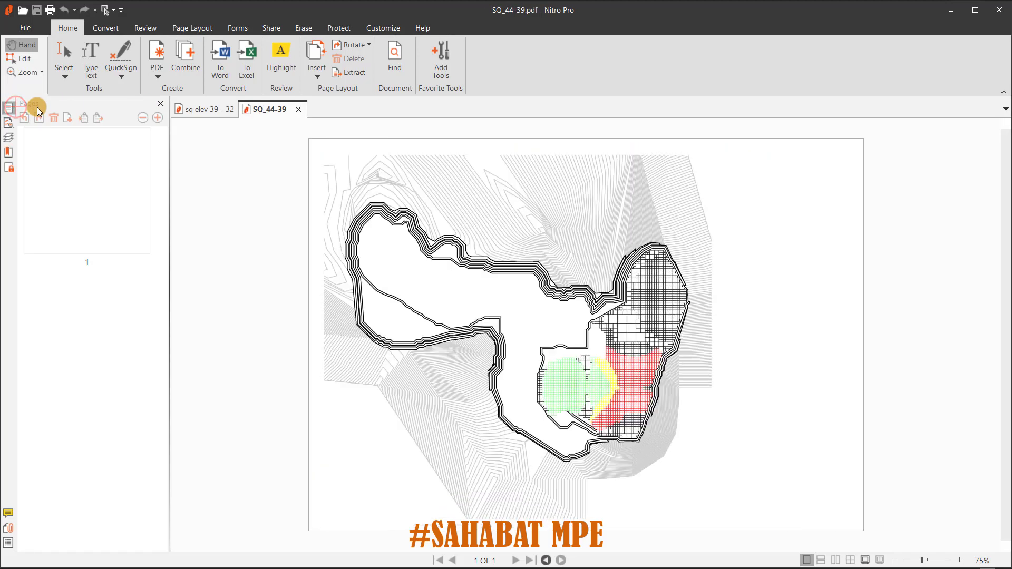
left_click(160, 104)
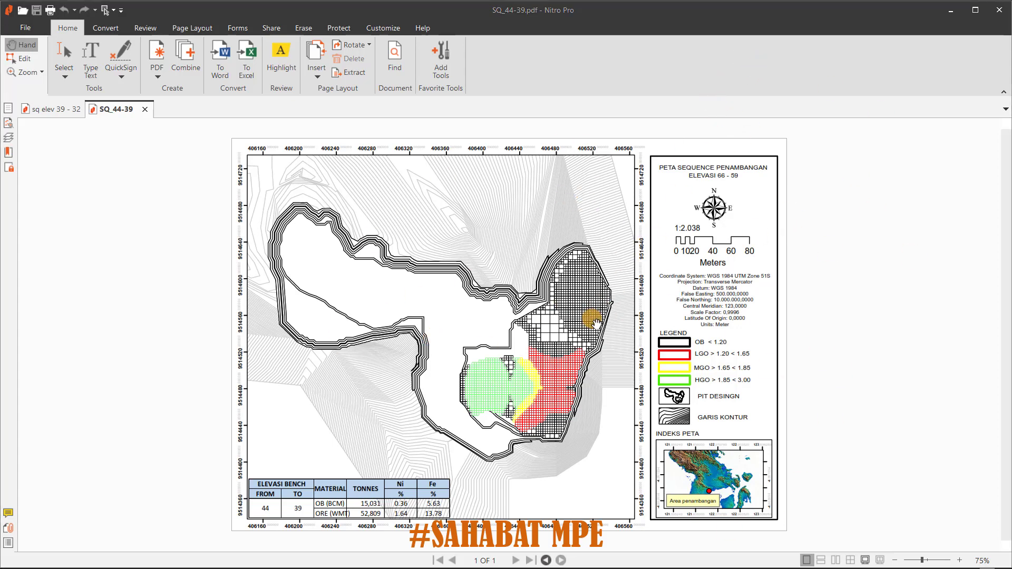
left_click(954, 12)
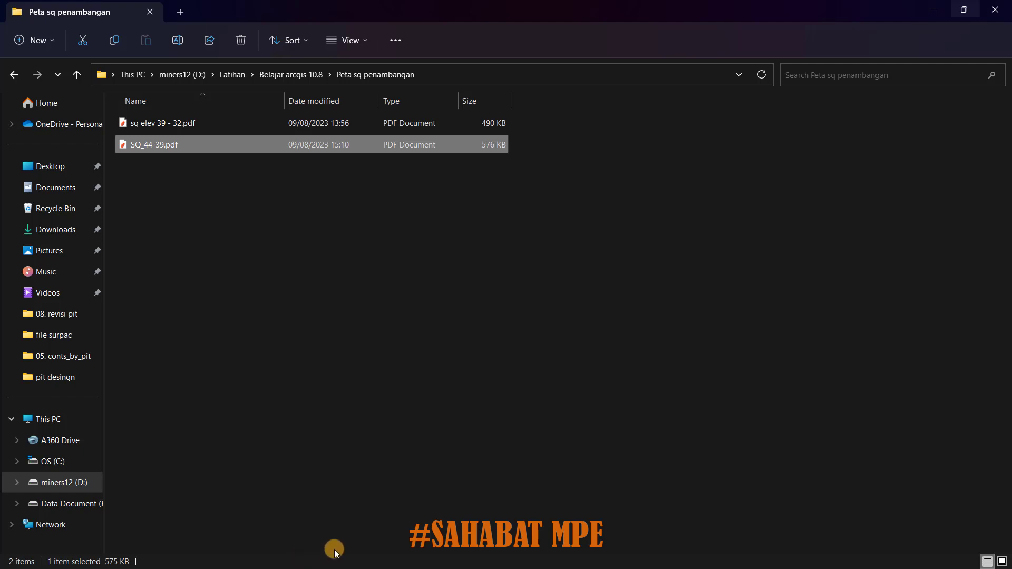
Switch to ArcMap and move the 44–39 tonnage table off the map to the blank area below the page.
key("super")
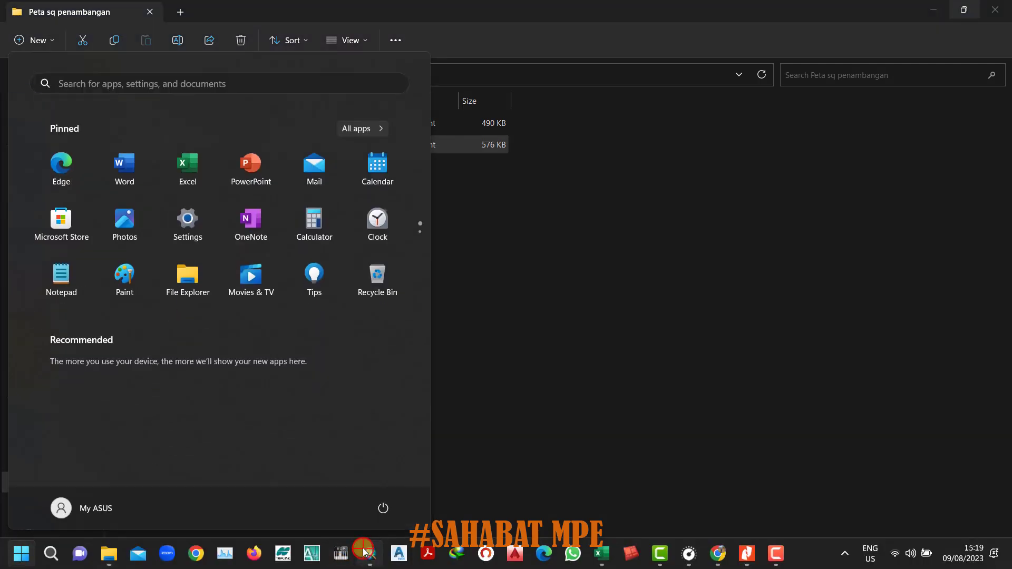
left_click(363, 550)
scroll(287, 258, "down", 5)
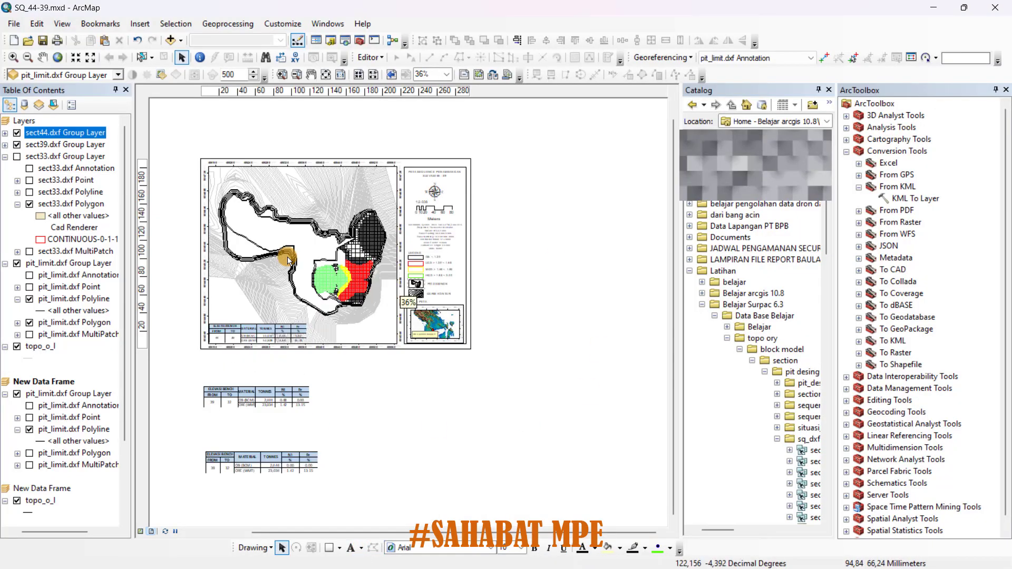
left_click_drag(337, 215, 419, 276)
scroll(549, 366, "down", 3)
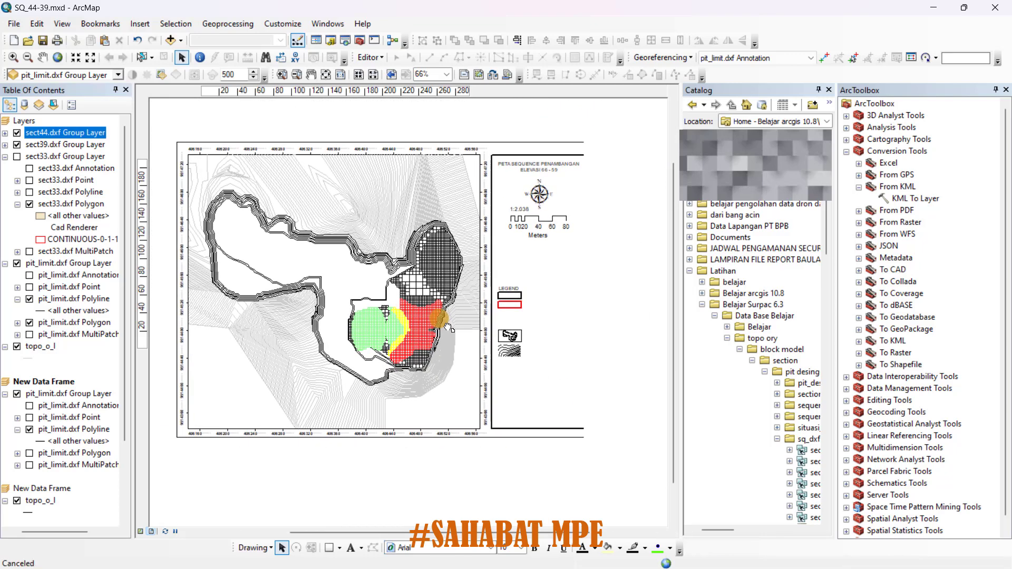
scroll(726, 496, "down", 2)
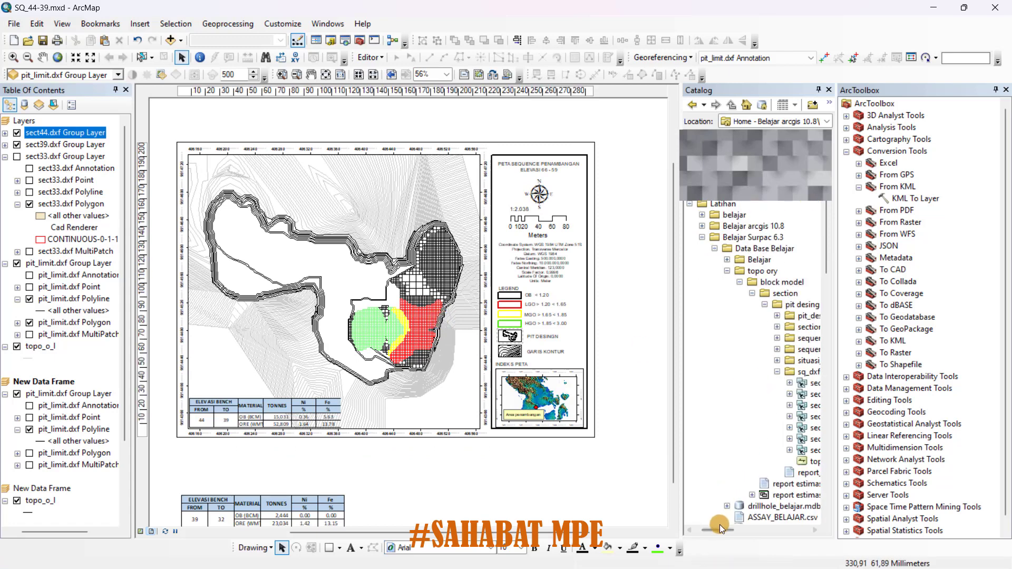
left_click_drag(719, 524, 735, 528)
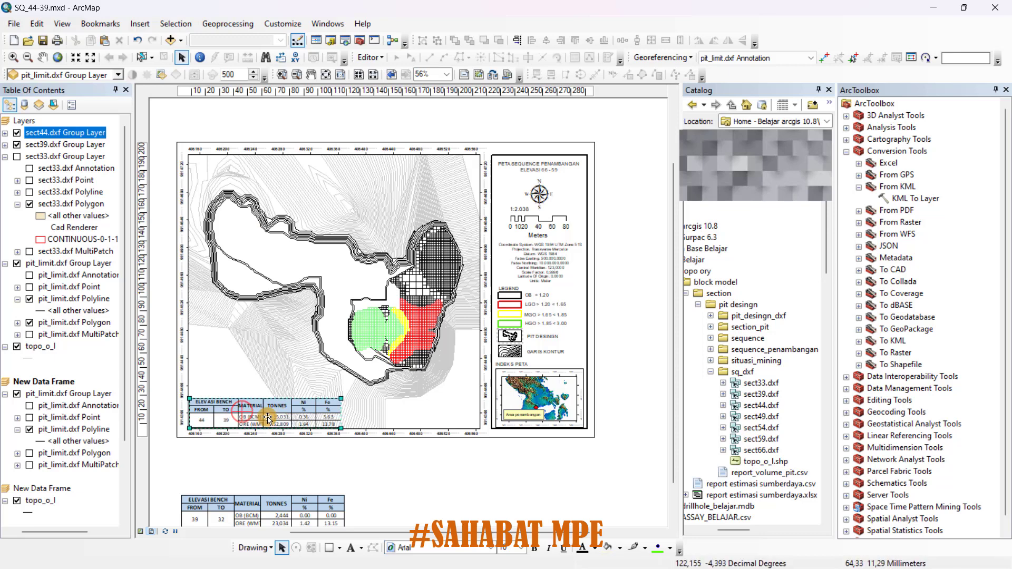
left_click_drag(268, 418, 262, 509)
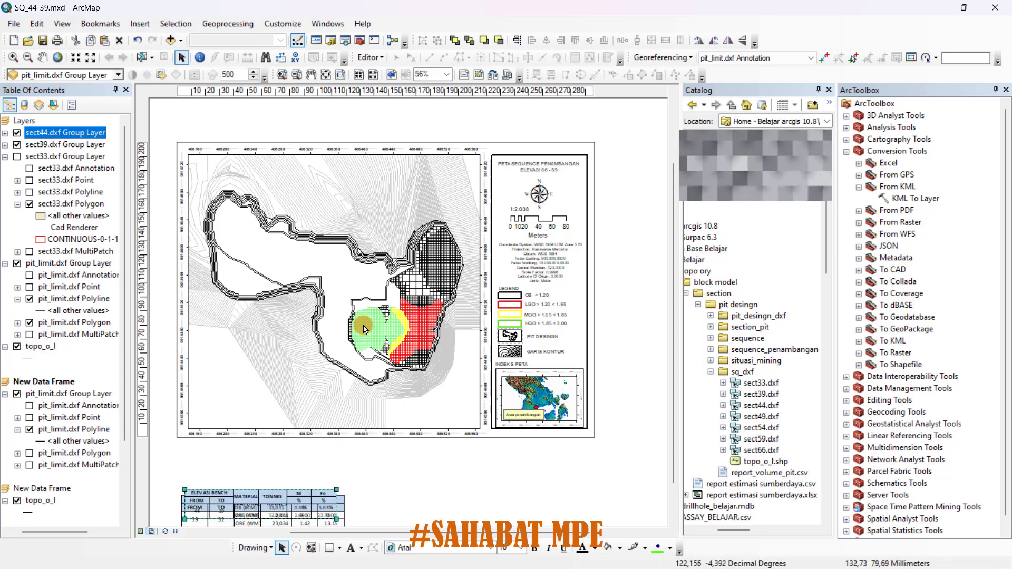
Switch to Excel and copy the 49–44 bench's material, tonnes, Ni and Fe cells C11:F12 into the small table at K5 as values.
key("super")
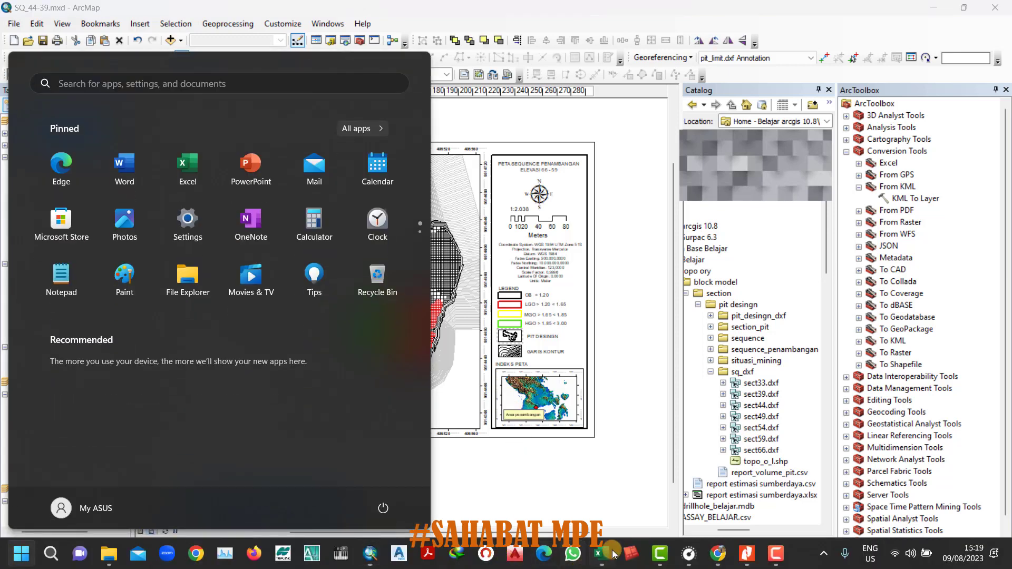
left_click(604, 563)
left_click(468, 230)
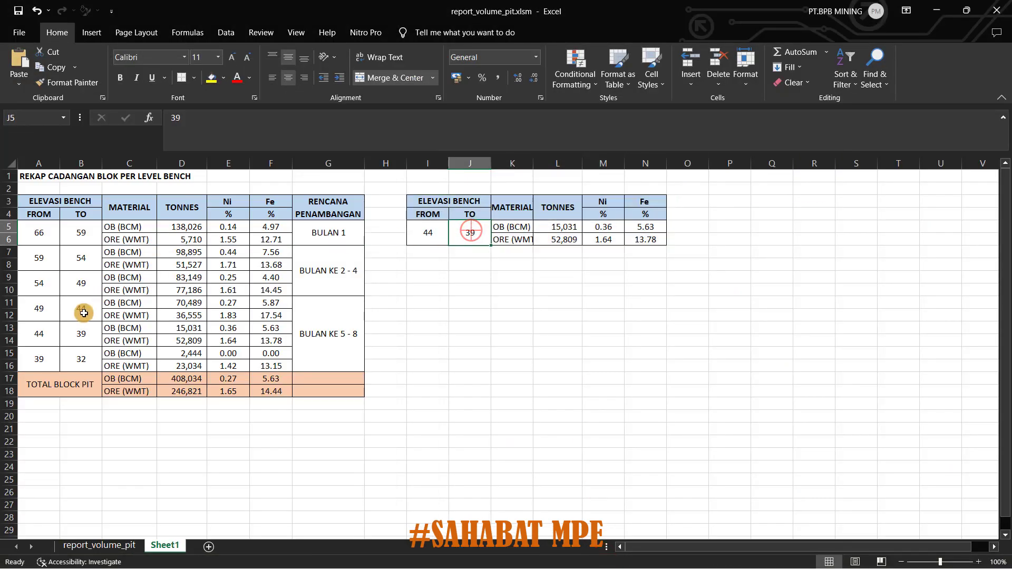
left_click(26, 313)
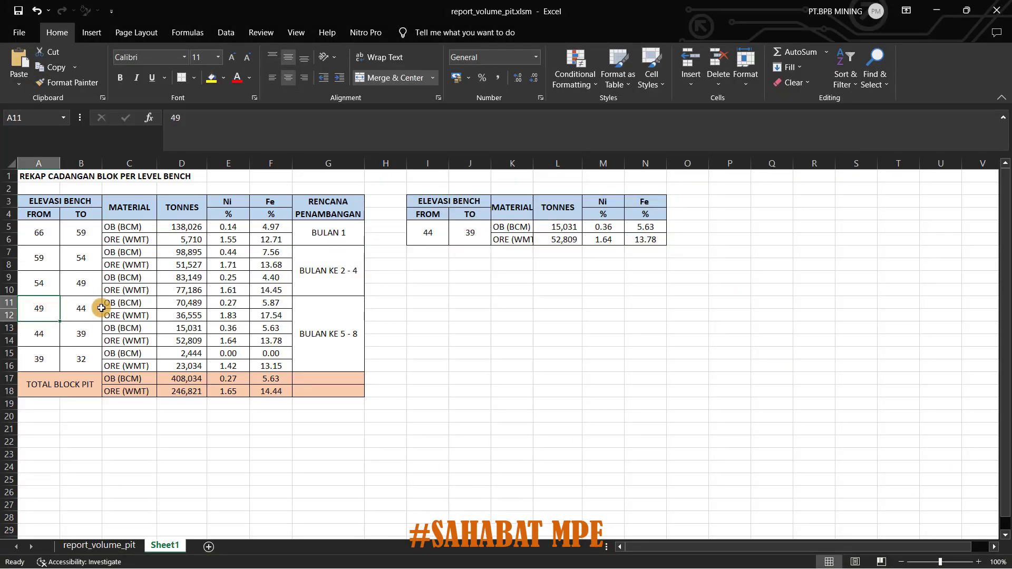
left_click_drag(131, 305, 264, 312)
key("ctrl+c")
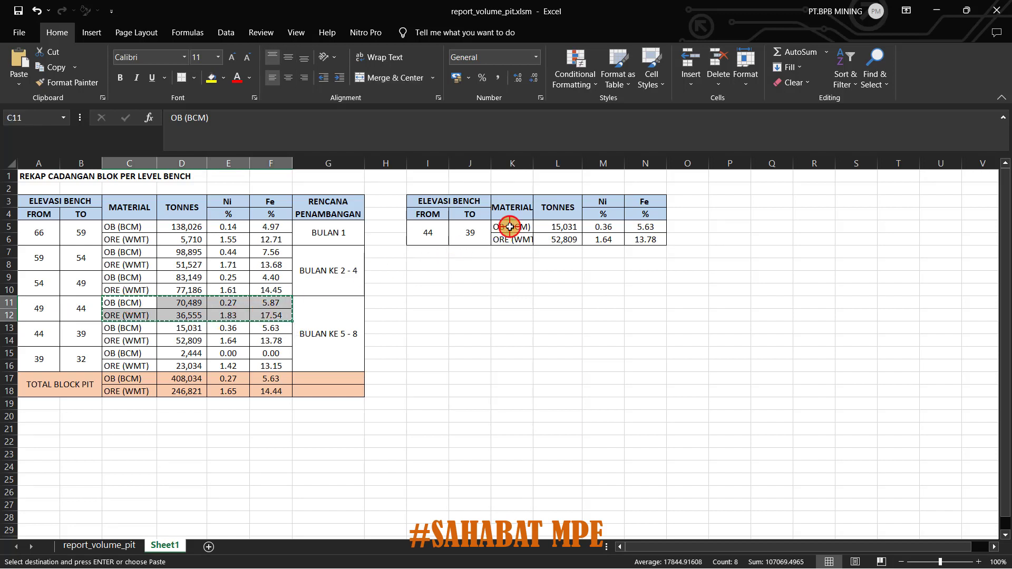
right_click(510, 226)
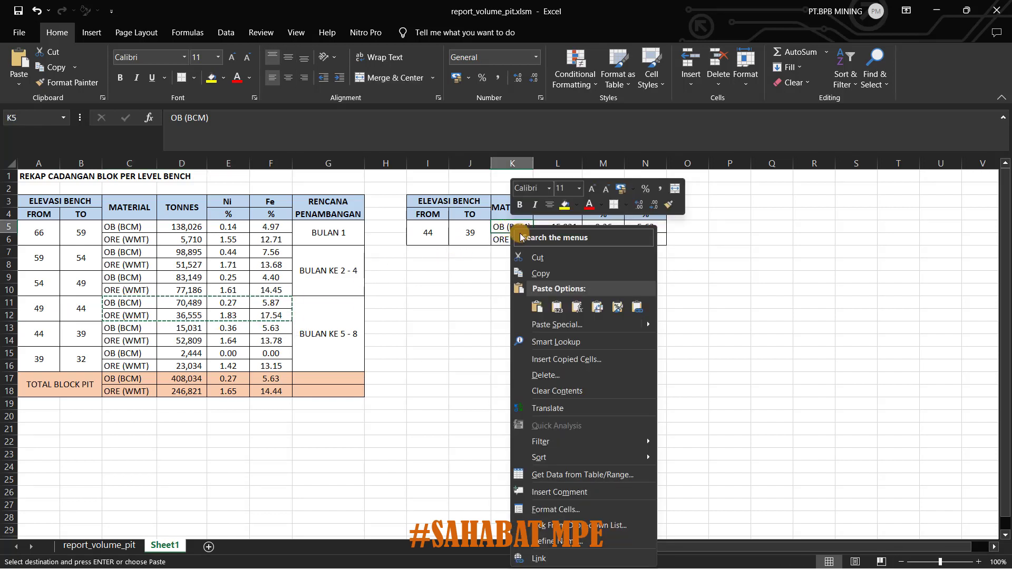
left_click(555, 306)
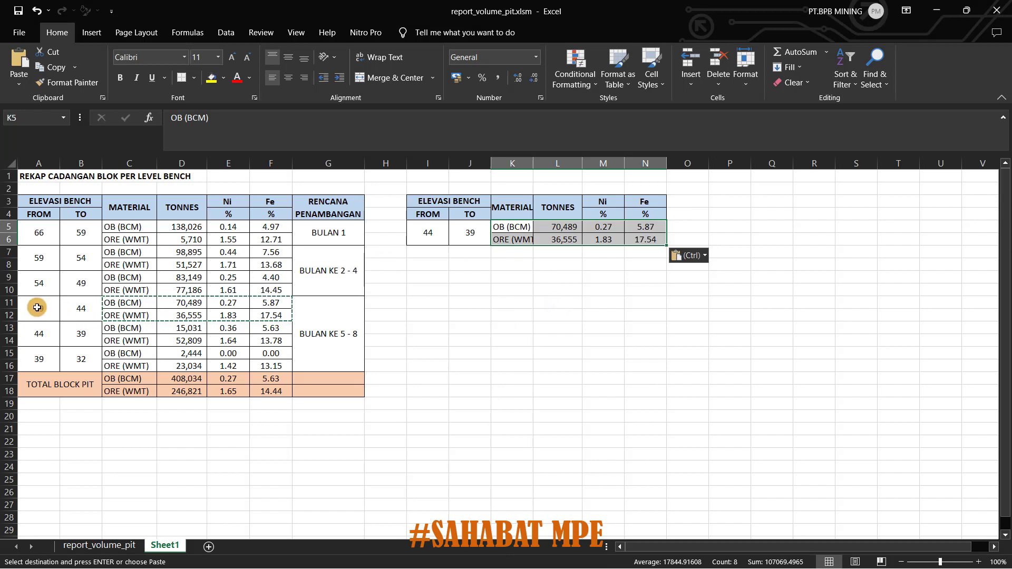
Copy the bench elevations 49 and 44 from A11:B12 into the small table's FROM and TO cells.
left_click_drag(38, 309, 93, 308)
key("ctrl+c")
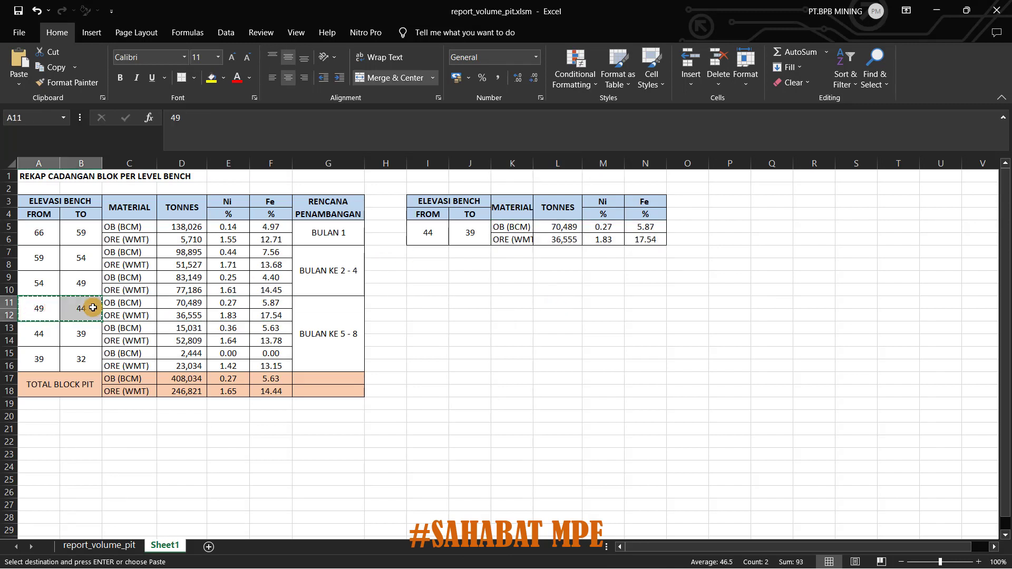
right_click(428, 236)
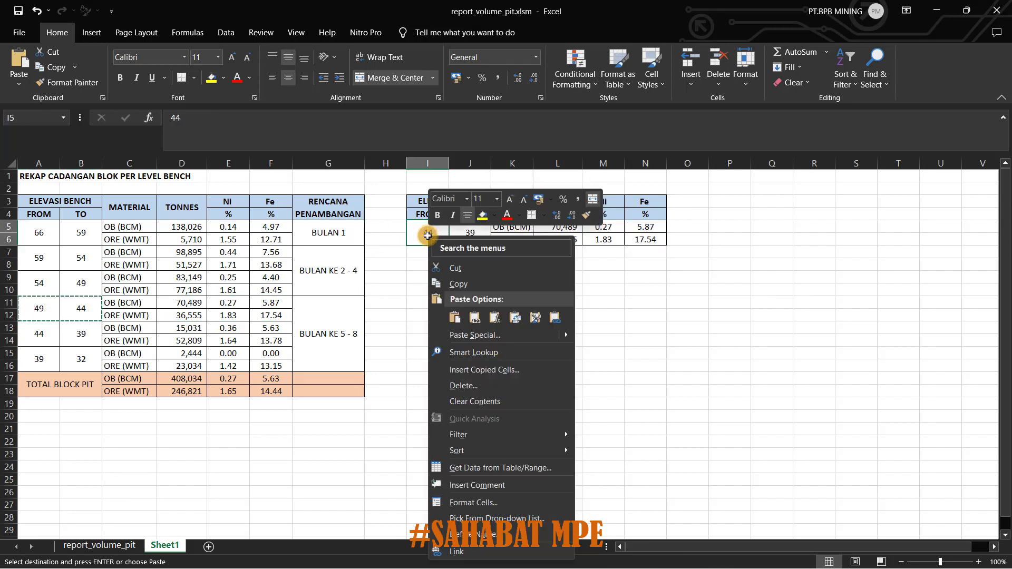
left_click(454, 317)
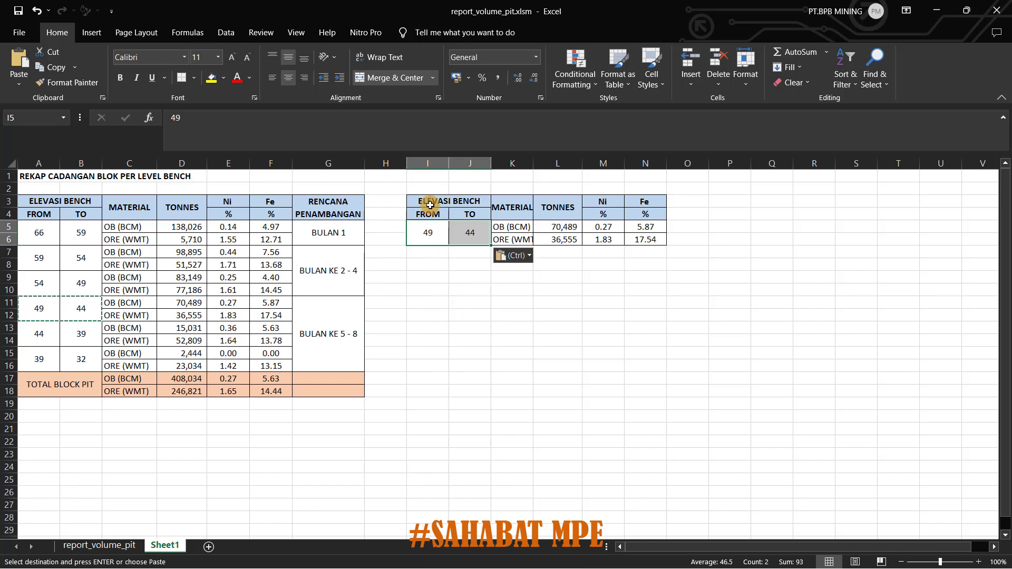
Copy the small table I3:N6, switch to ArcMap and paste it into the layout, placing it in the map frame's lower-left corner.
left_click_drag(423, 191, 648, 238)
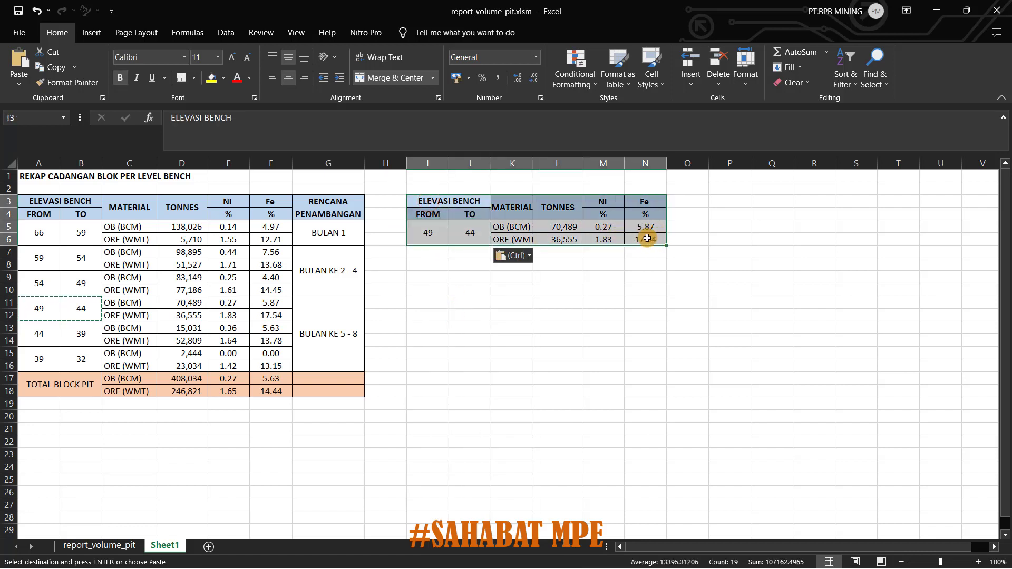
key("ctrl+c")
key("super")
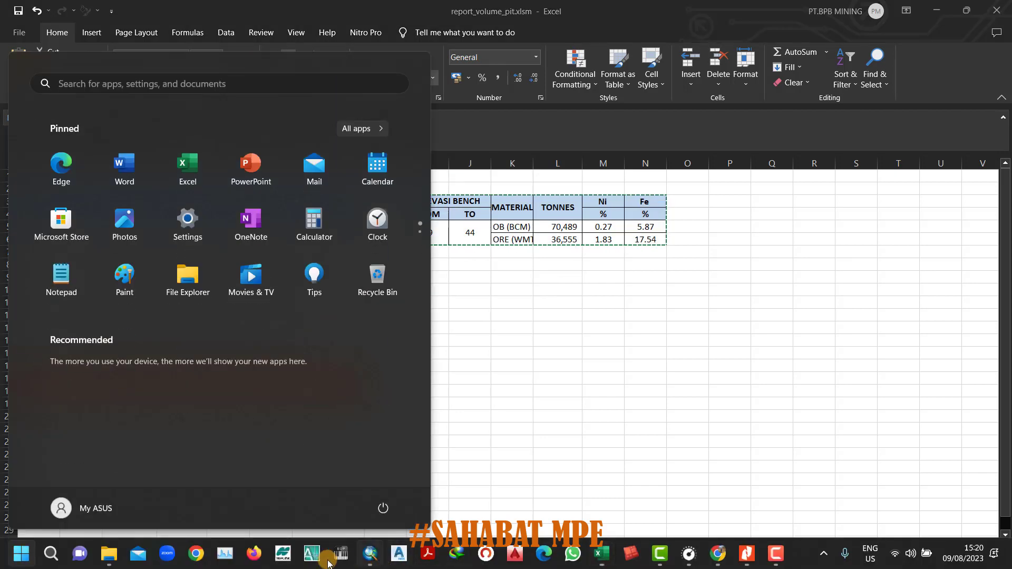
left_click(370, 554)
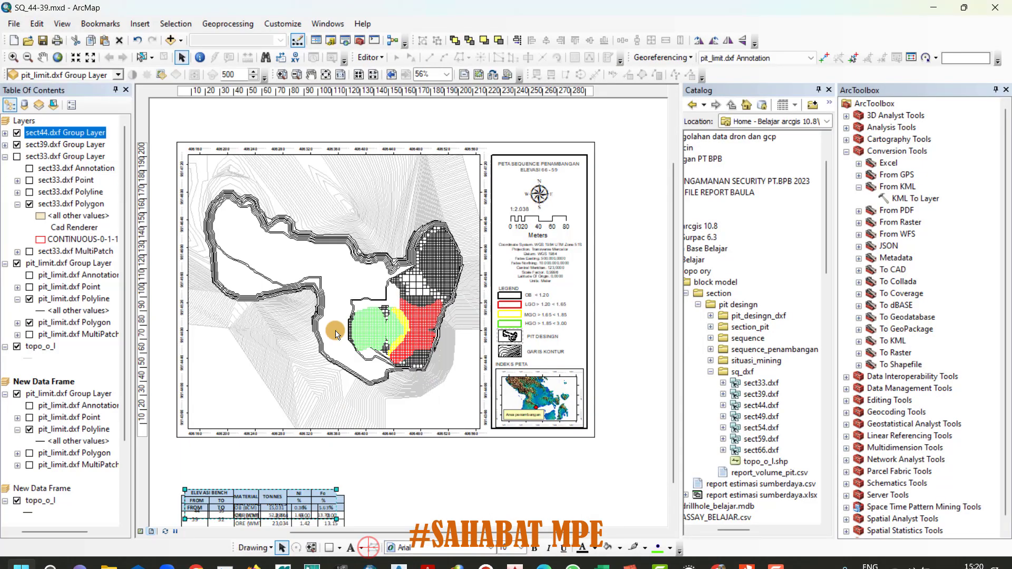
right_click(263, 298)
left_click(301, 413)
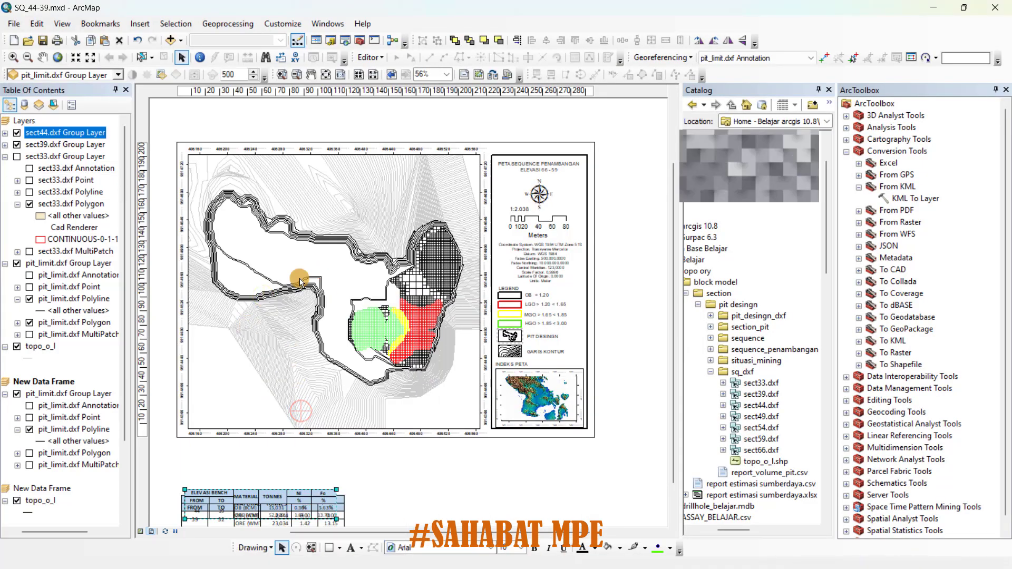
left_click_drag(392, 283, 274, 408)
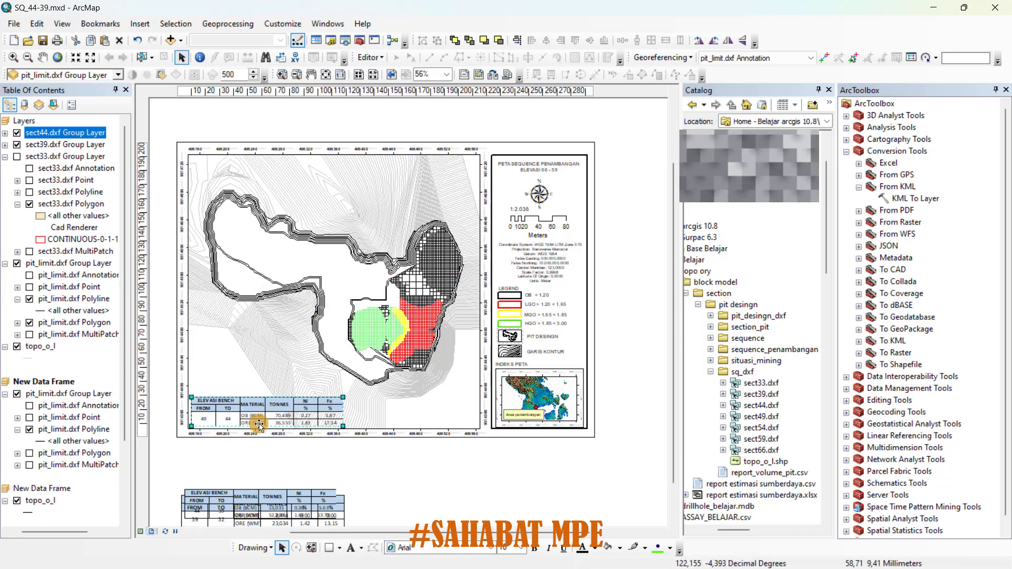
scroll(259, 425, "up", 3)
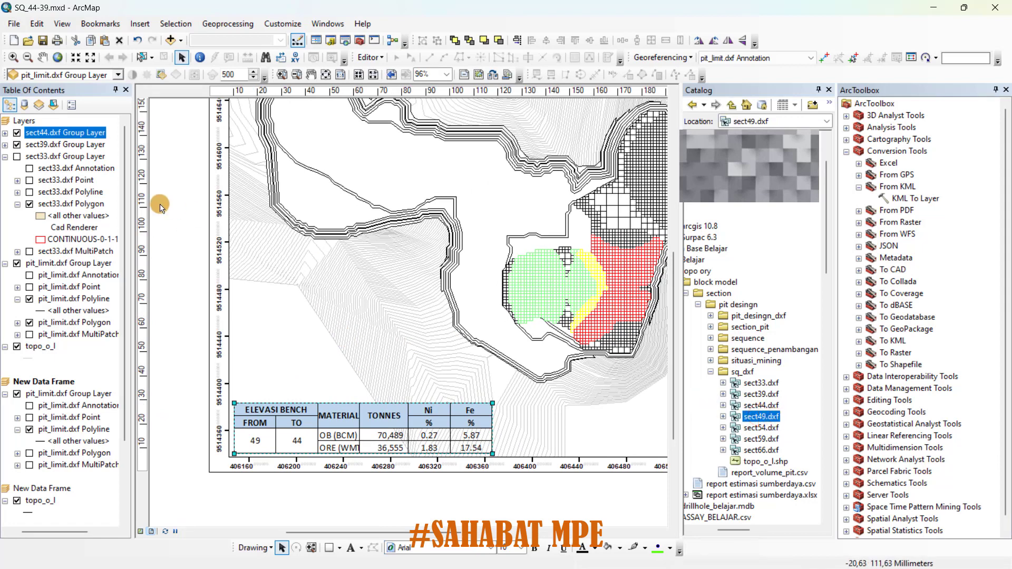
Add sect49.dxf from the sq_dxf folder to the main data frame and hide the sect39 and sect44 group layers.
left_click(17, 145)
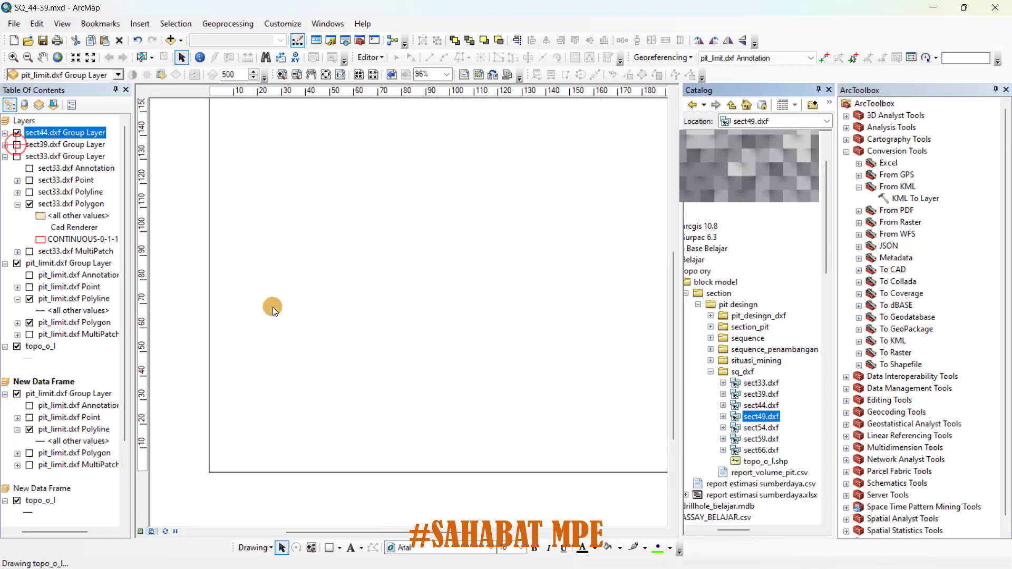
left_click(765, 416)
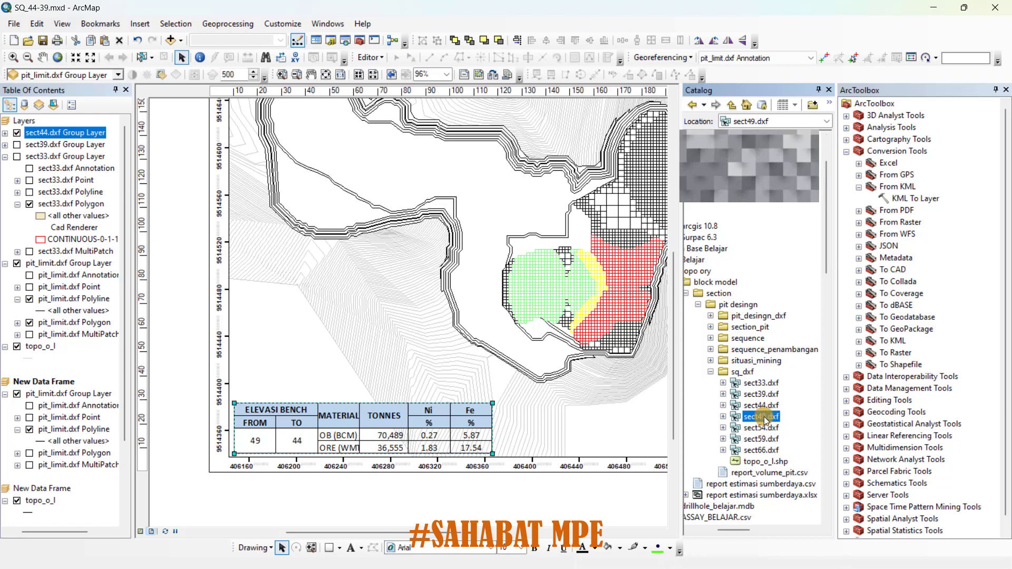
left_click_drag(764, 416, 46, 130)
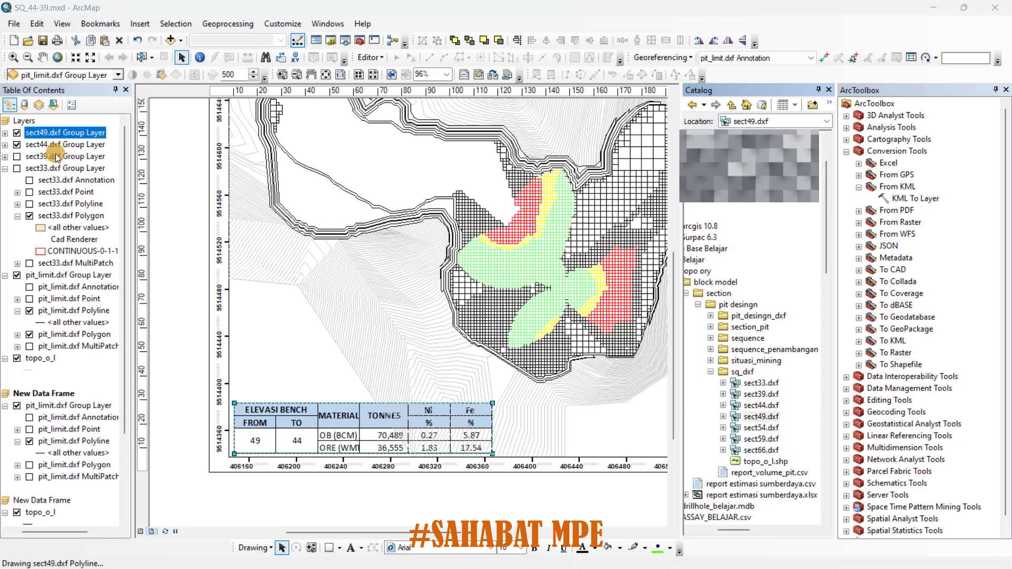
left_click(596, 351)
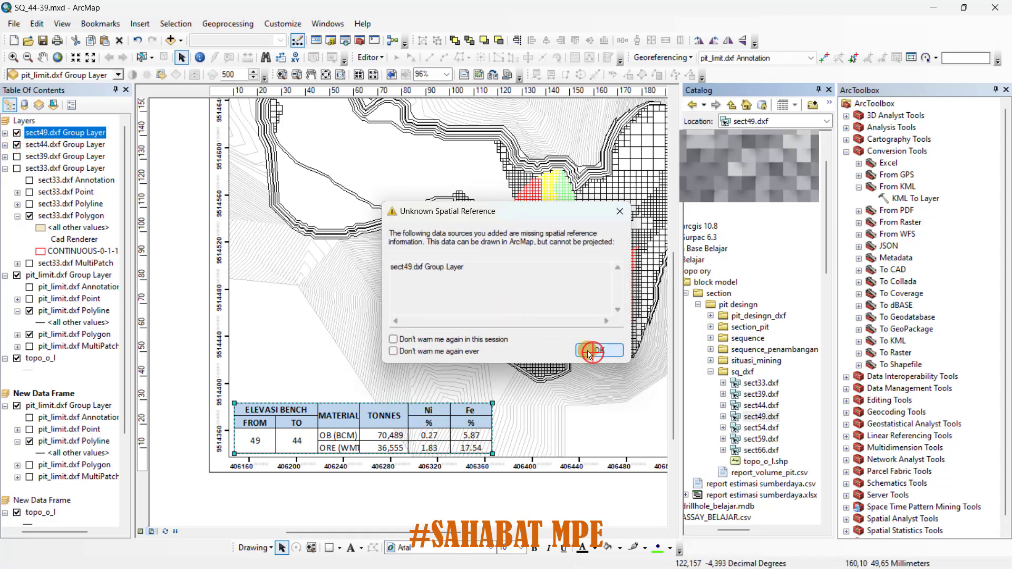
left_click(17, 145)
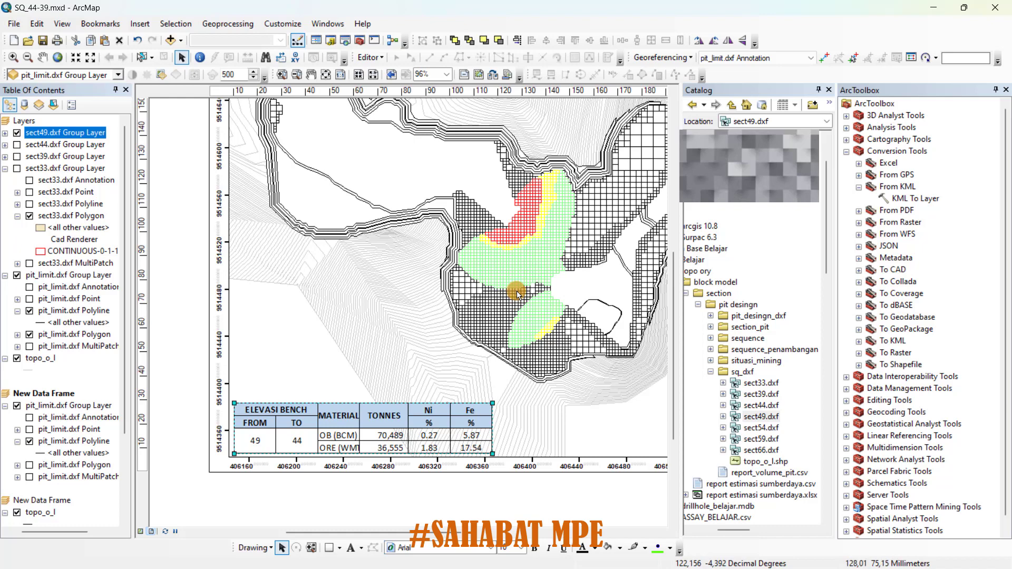
Change the map title's second line to "ELEVASI 49 - 44".
scroll(517, 294, "down", 3)
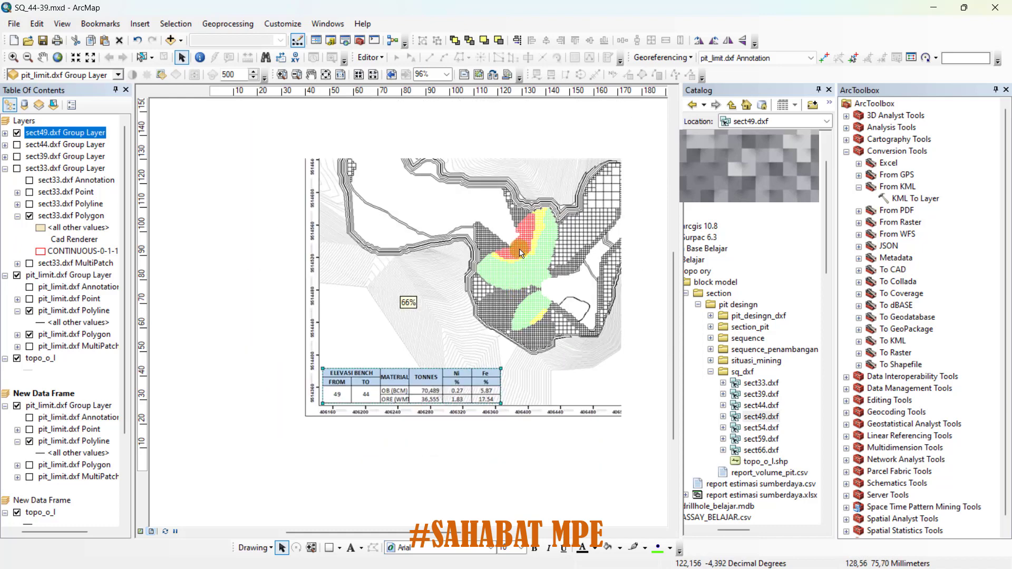
scroll(521, 248, "down", 2)
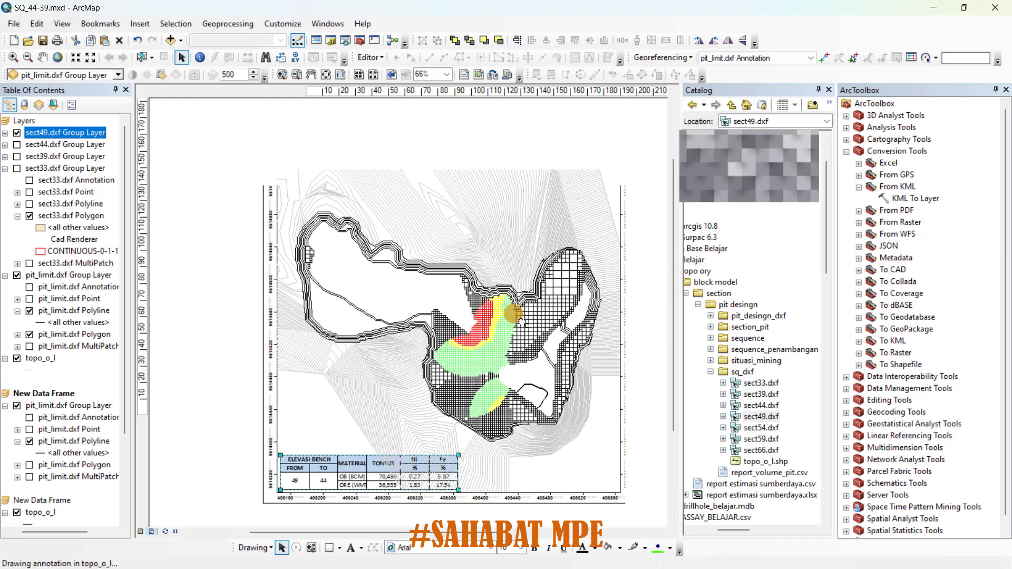
left_click_drag(542, 327, 369, 315)
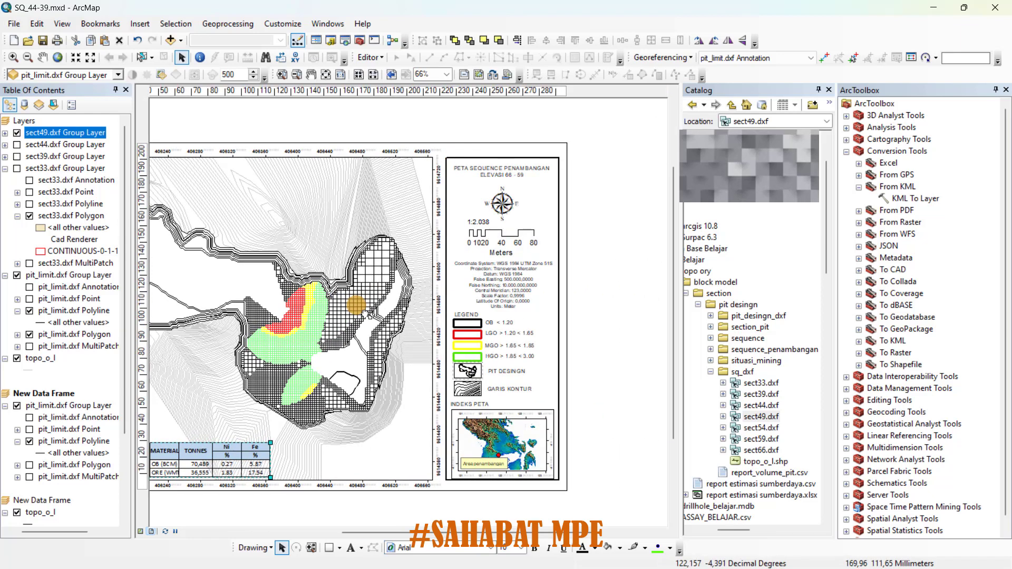
left_click_drag(359, 308, 441, 306)
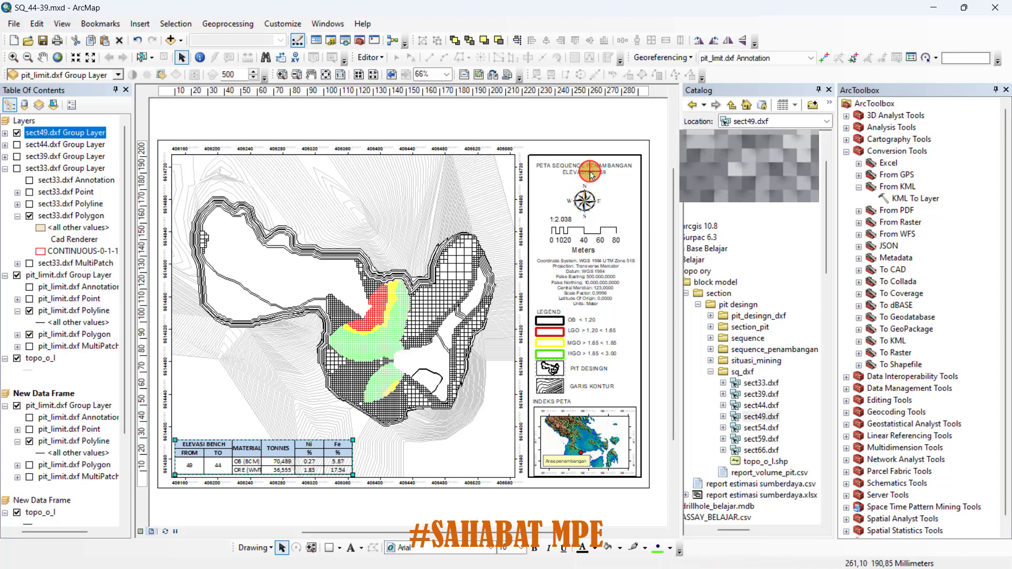
left_click(592, 175)
right_click(592, 176)
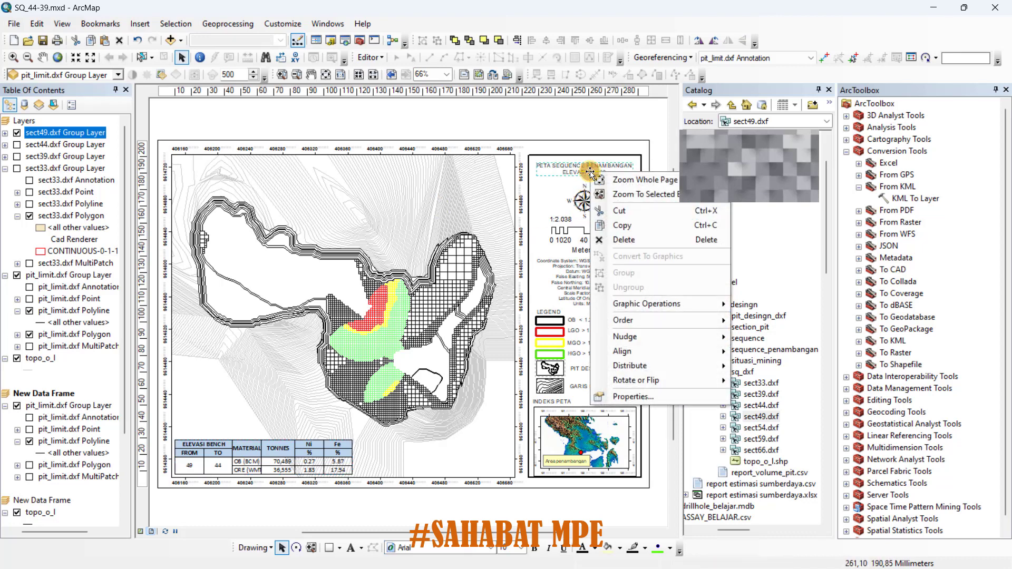
left_click(637, 396)
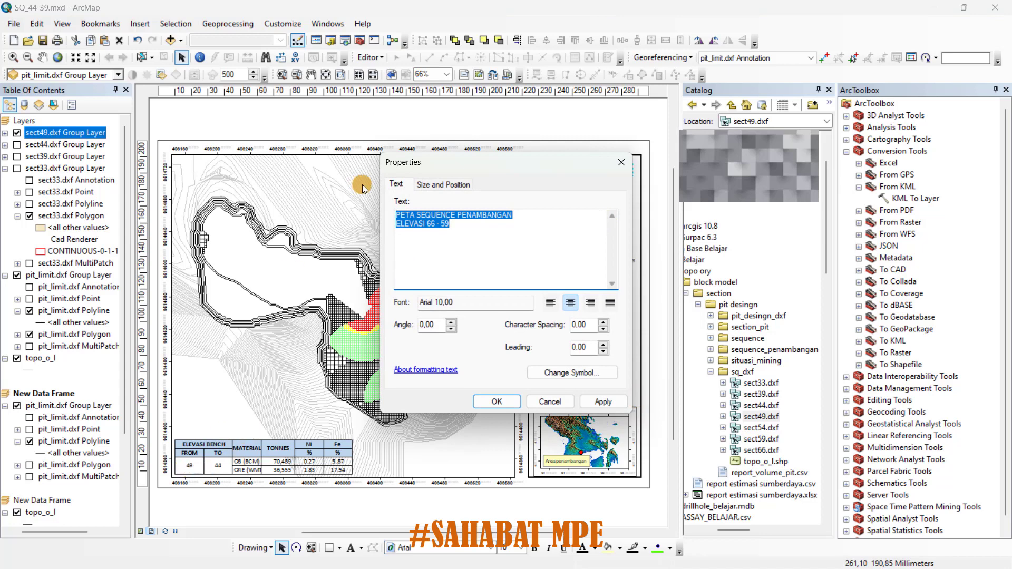
left_click(436, 230)
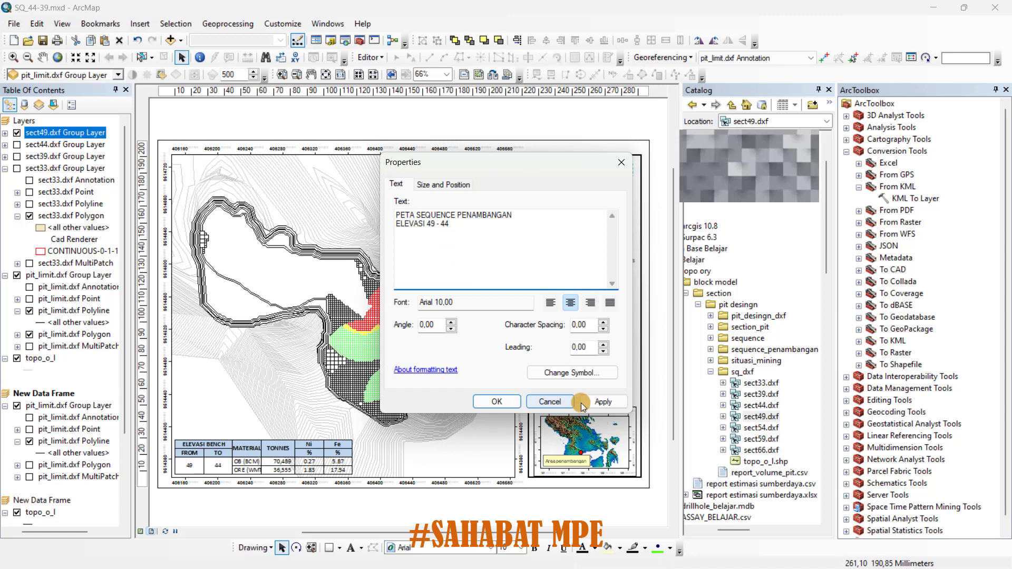
left_click(506, 401)
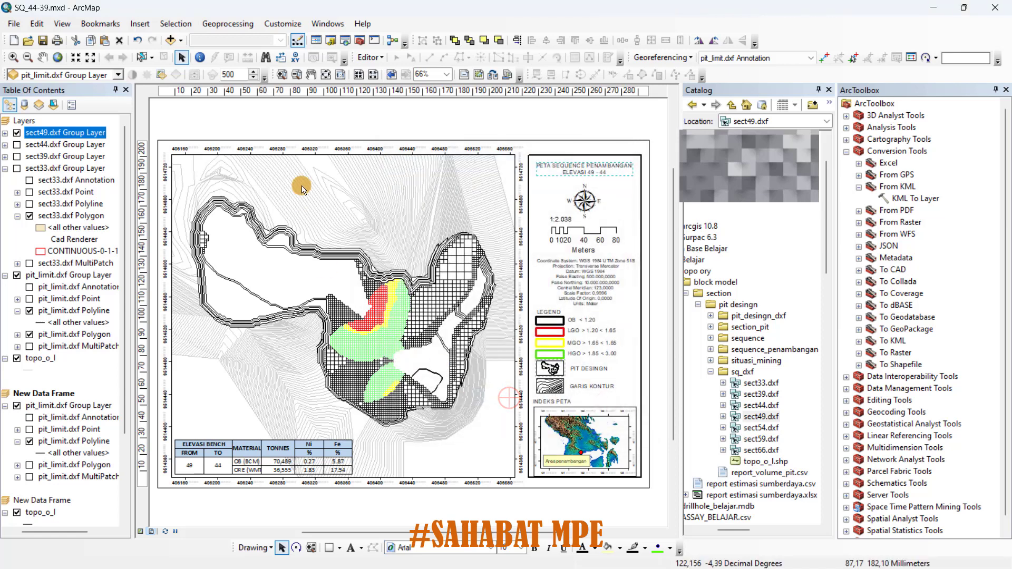
scroll(429, 374, "up", 1)
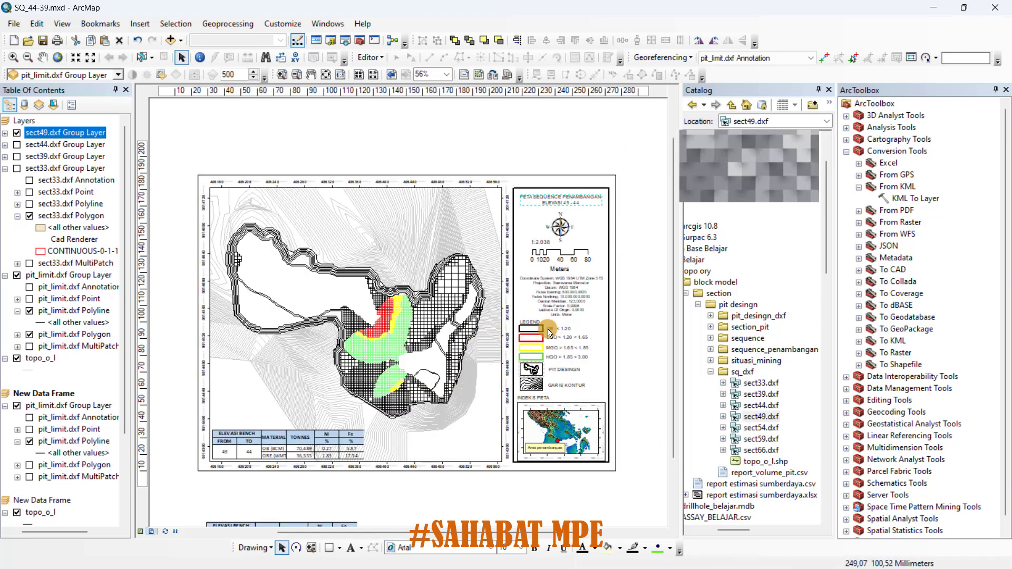
Save a copy of the map document as SQ_49-44.mxd in the Peta sequence penambangan folder.
scroll(549, 332, "down", 2)
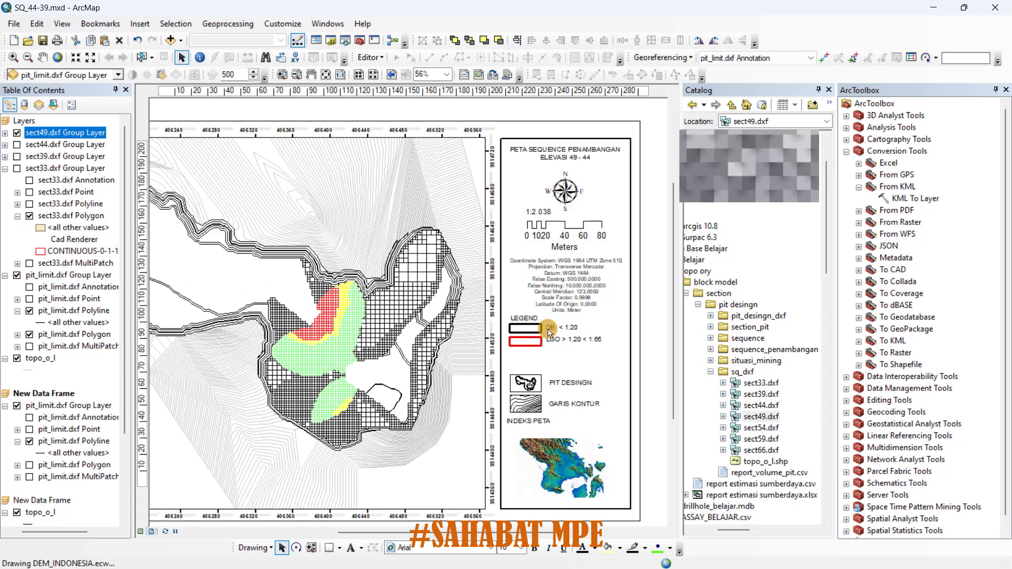
scroll(549, 332, "up", 1)
scroll(549, 332, "up", 1)
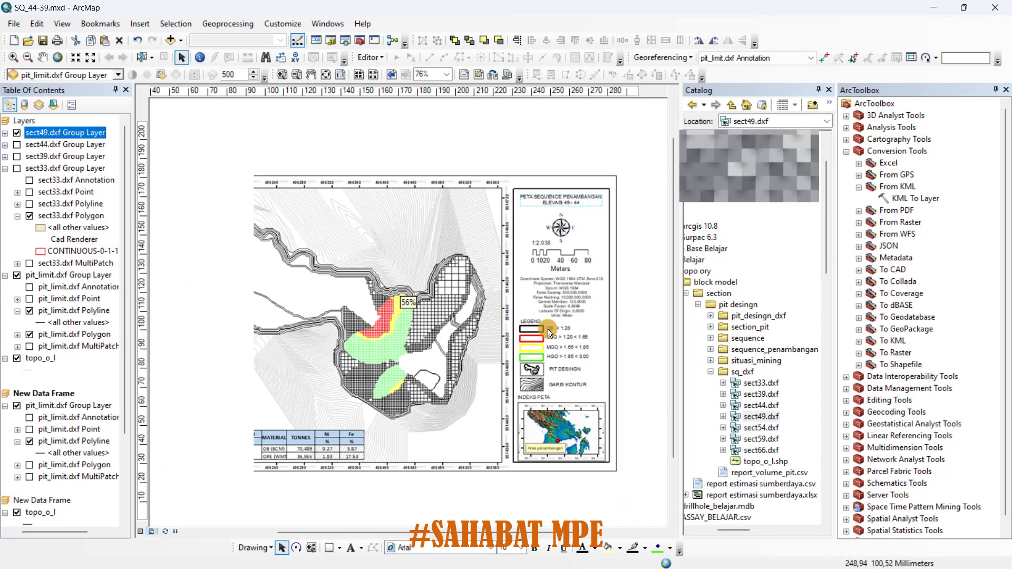
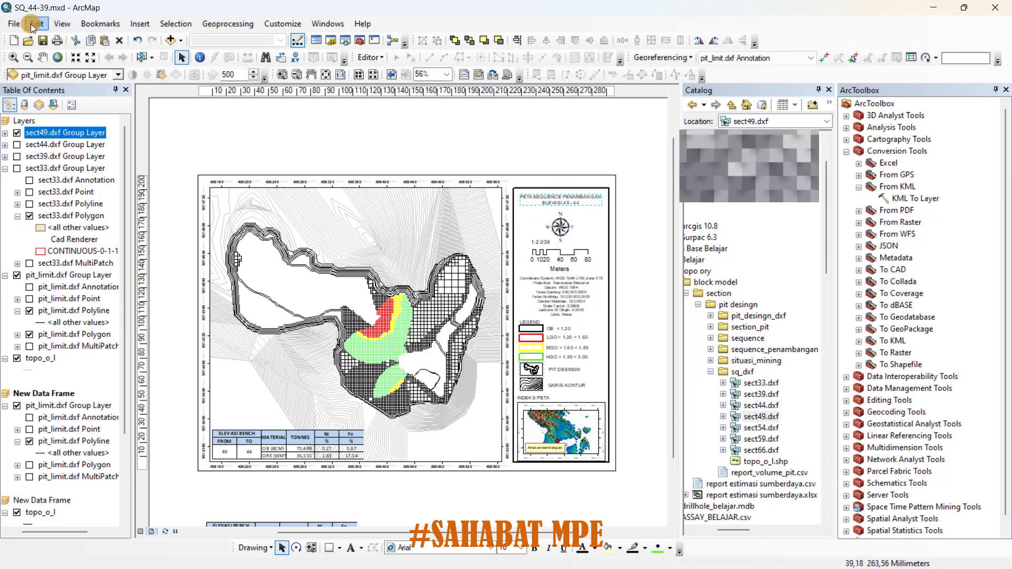
left_click(12, 23)
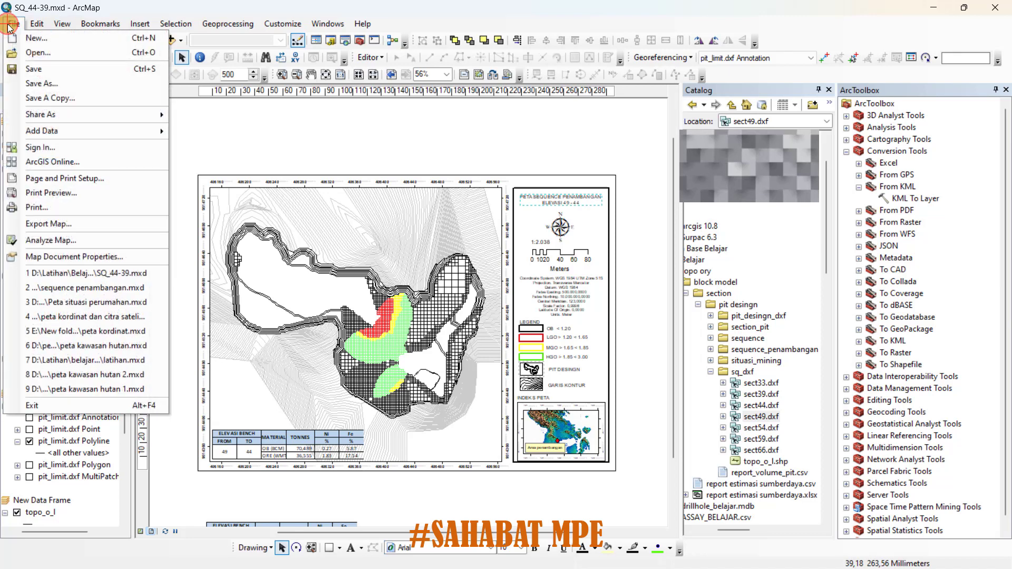
left_click(45, 82)
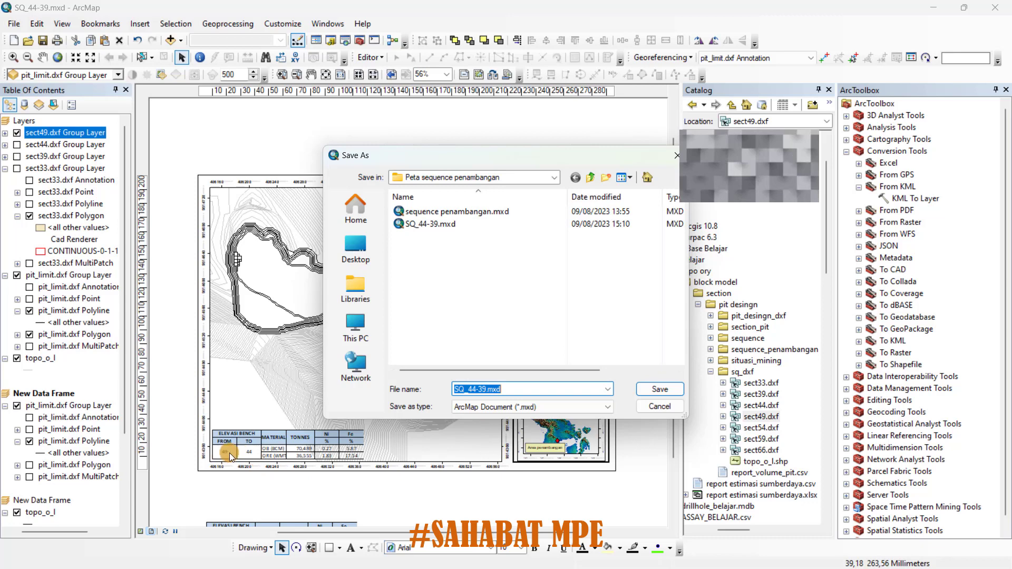
left_click(474, 388)
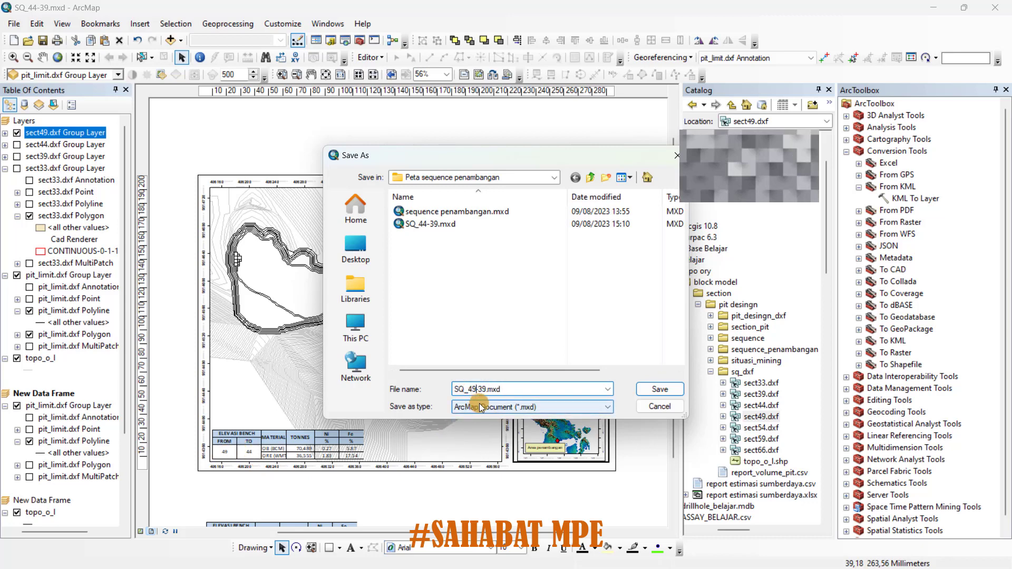
left_click(484, 390)
left_click(668, 391)
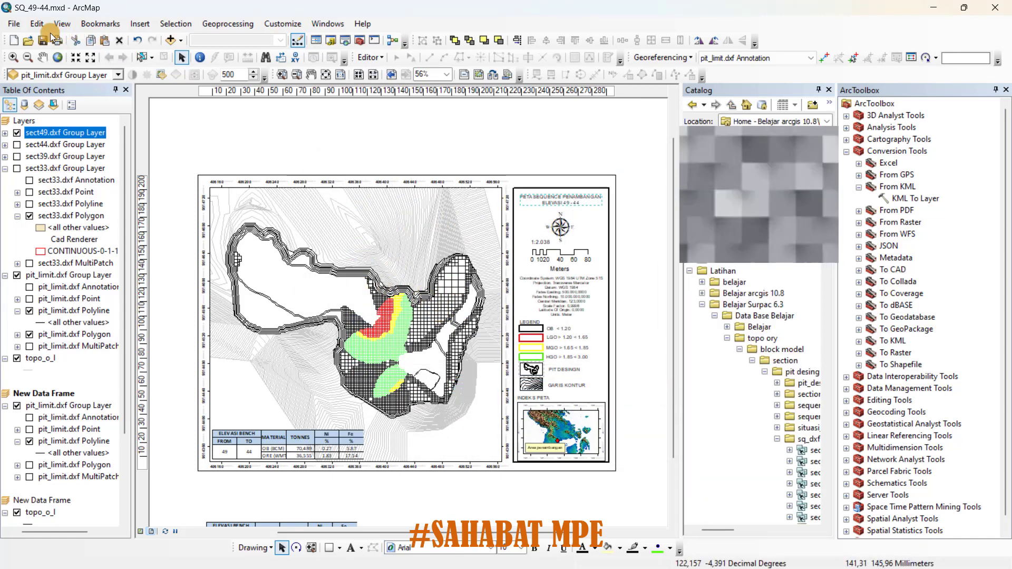
Export the map layout as SQ_49-44.pdf at 300 dpi into the Peta sq penambangan folder.
left_click(14, 25)
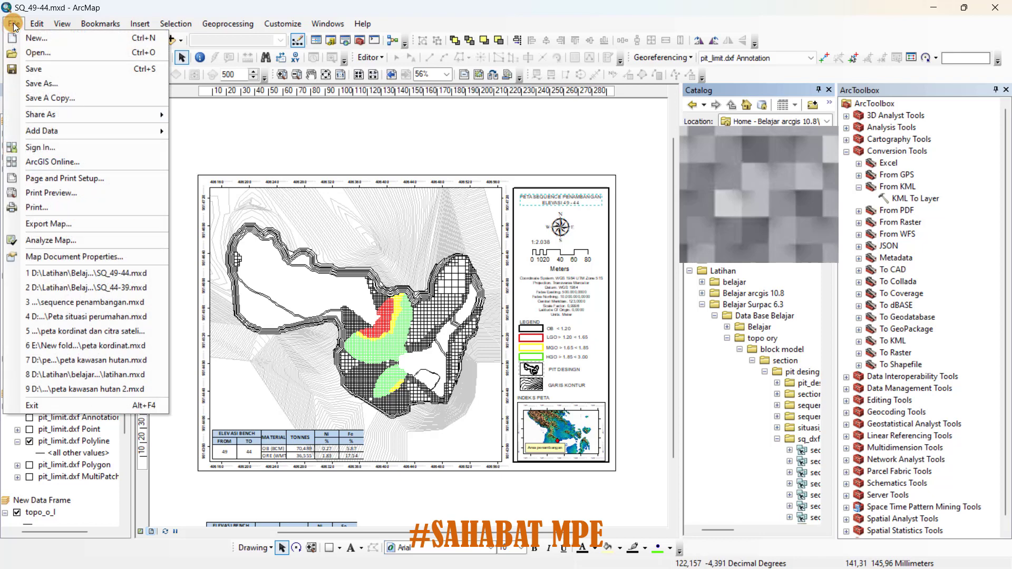
left_click(53, 224)
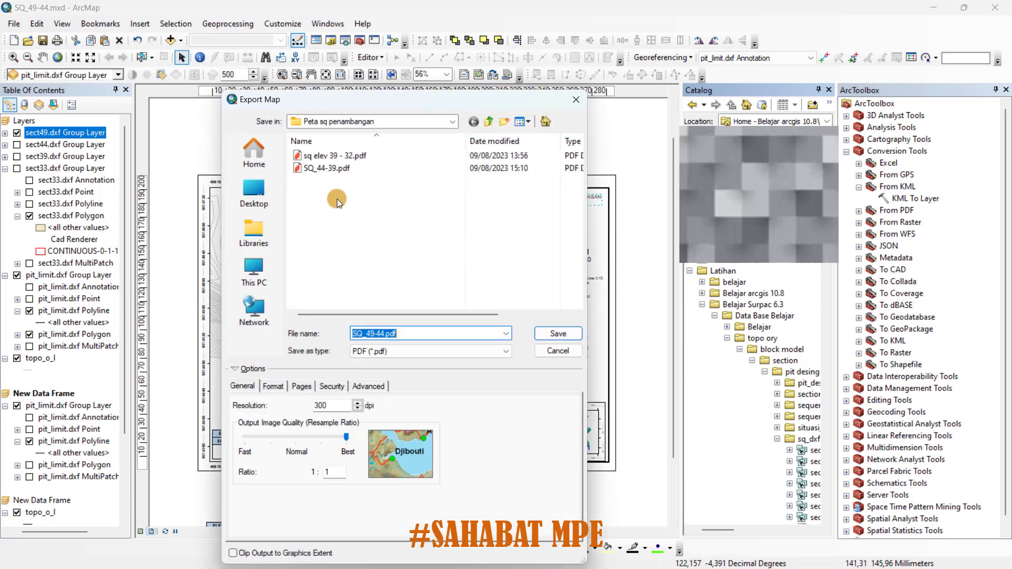
left_click(541, 329)
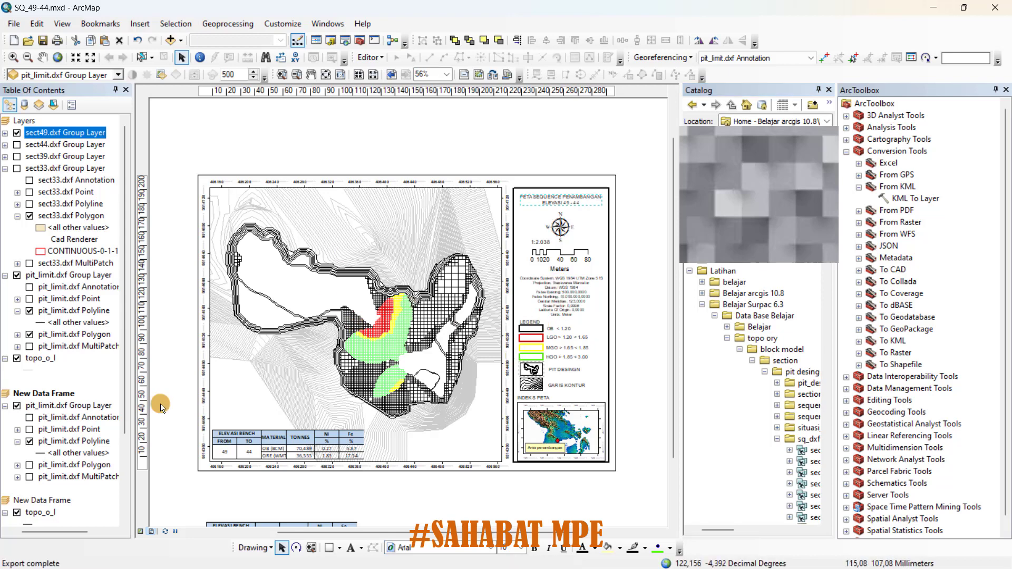
Switch to File Explorer and open SQ_49-44.pdf from the Peta sq penambangan folder to check the whole exported page.
key("super")
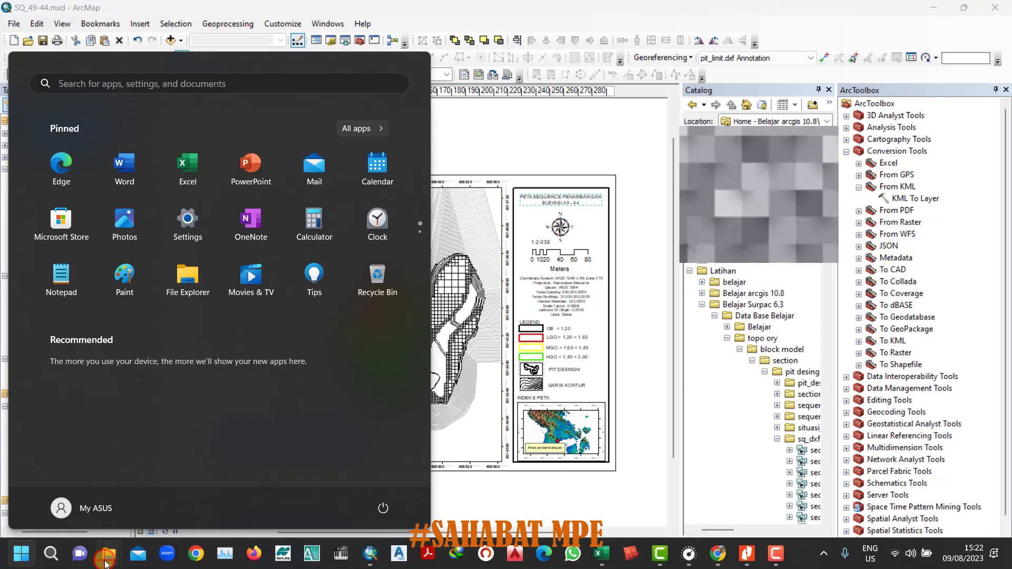
mouse_move(105, 561)
left_click(94, 472)
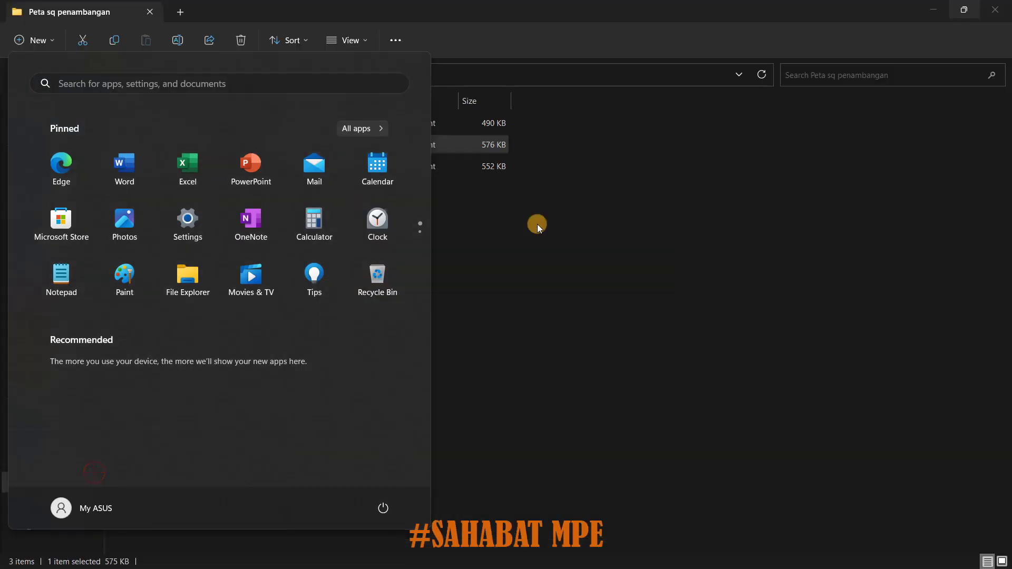
left_click(481, 226)
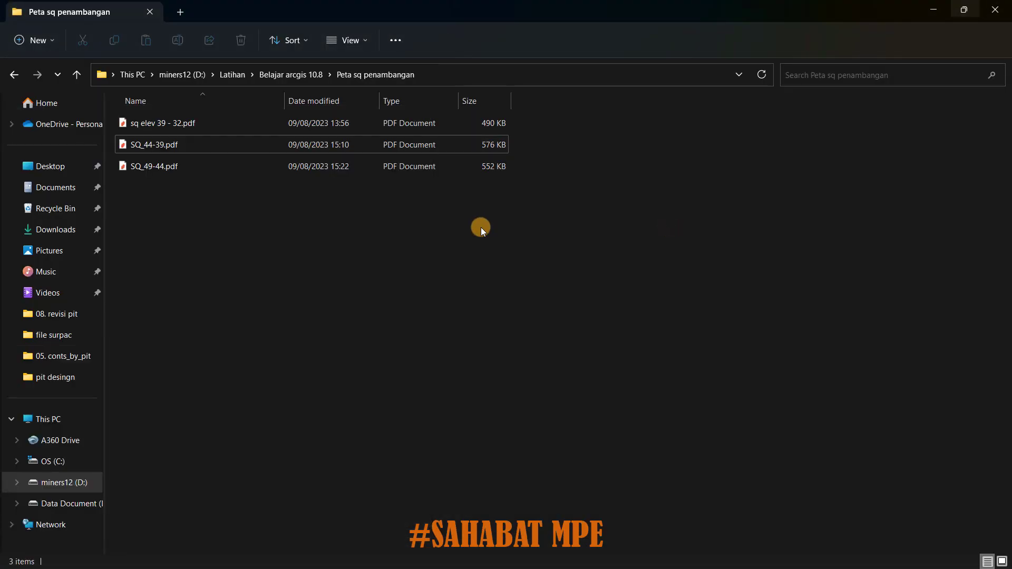
left_click(164, 169)
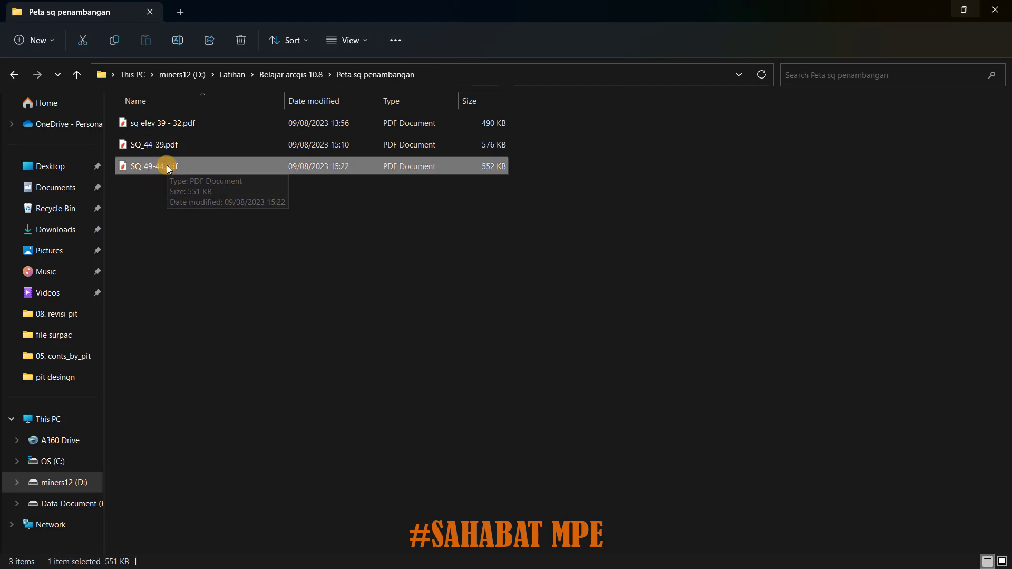
left_click(166, 167)
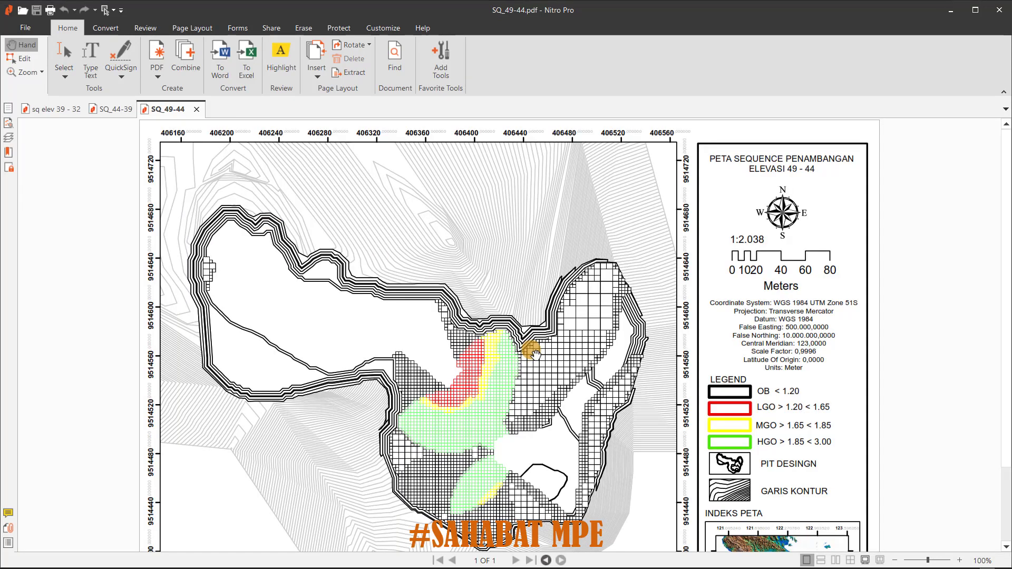
scroll(534, 354, "down", 3)
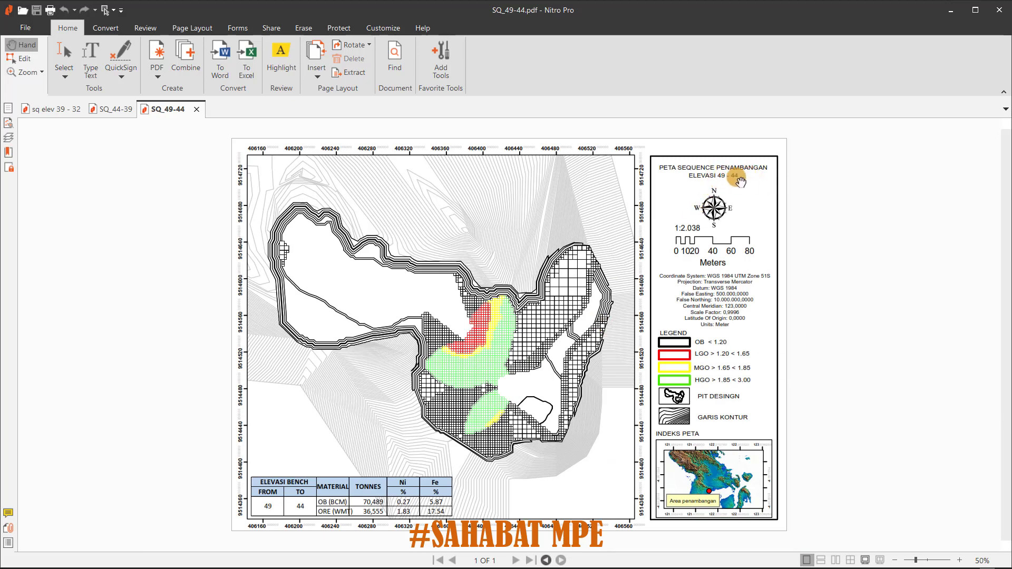
Compare the mined blocks, titles and tonnage tables across the sq elev 39 - 32, SQ_44-39 and SQ_49-44 PDF maps.
left_click(108, 109)
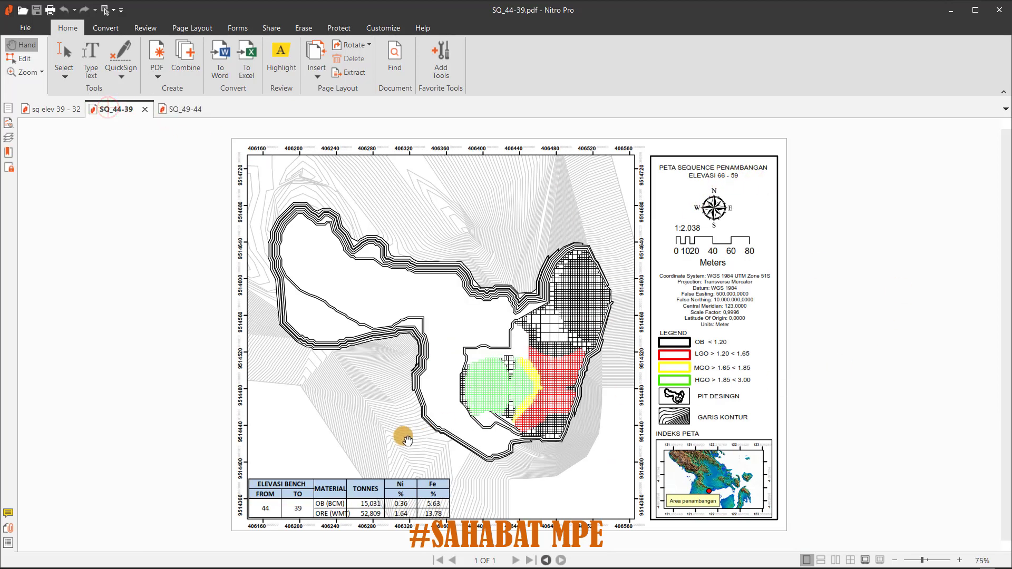
left_click(54, 108)
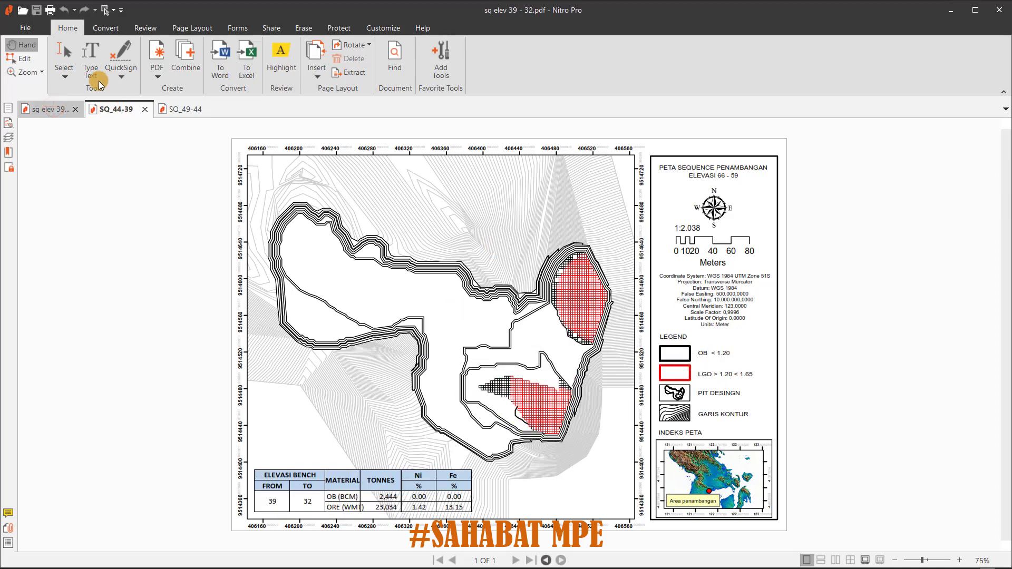
left_click(131, 109)
left_click(177, 109)
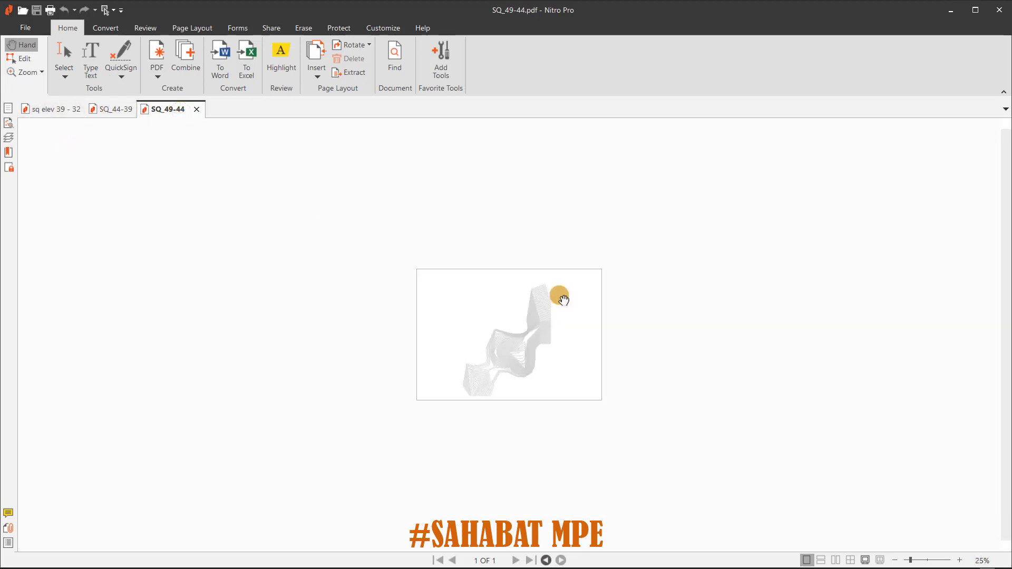
scroll(563, 301, "up", 1)
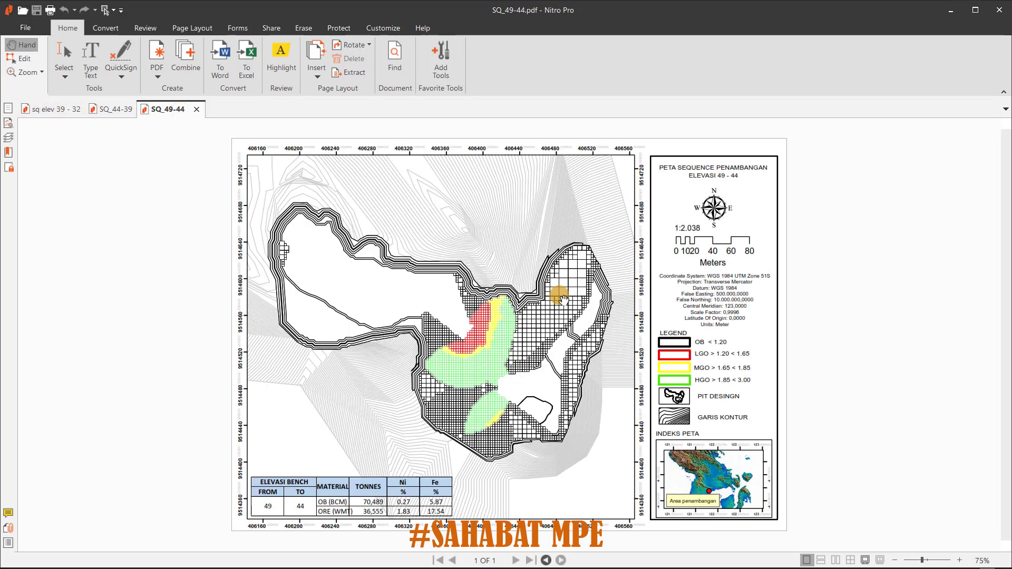
left_click(114, 109)
left_click(57, 109)
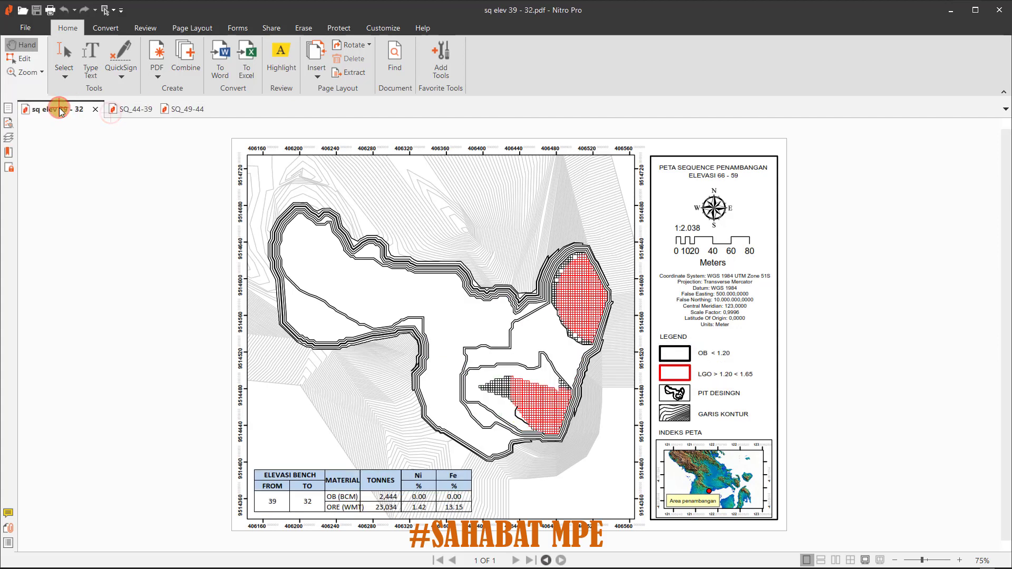
left_click(126, 109)
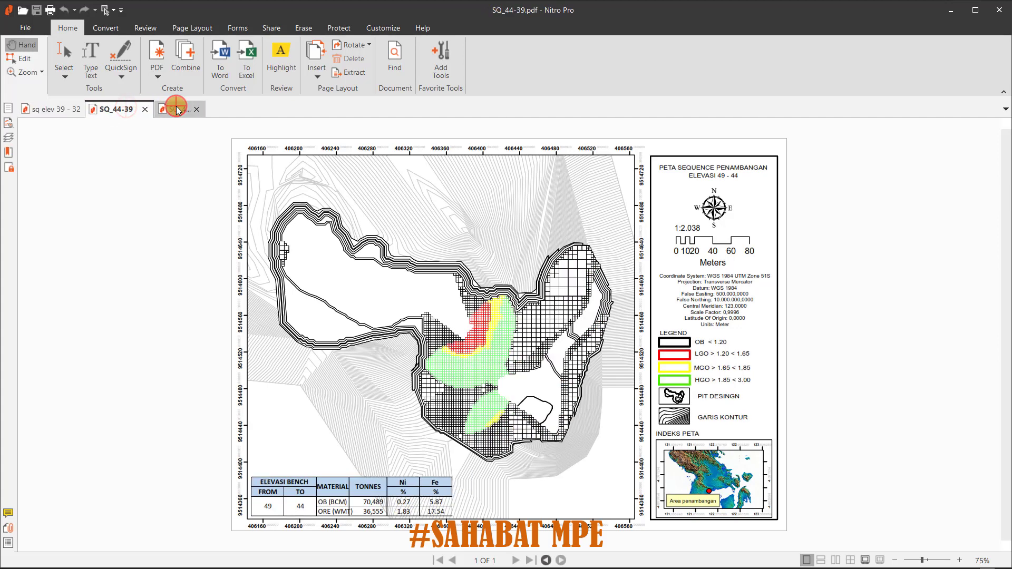
left_click(55, 109)
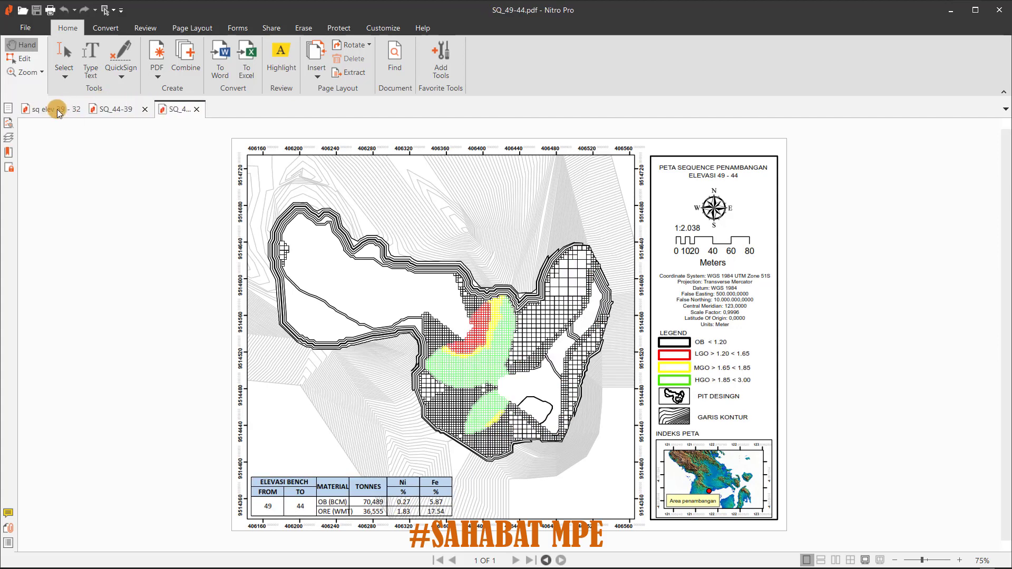
left_click(109, 110)
left_click(161, 110)
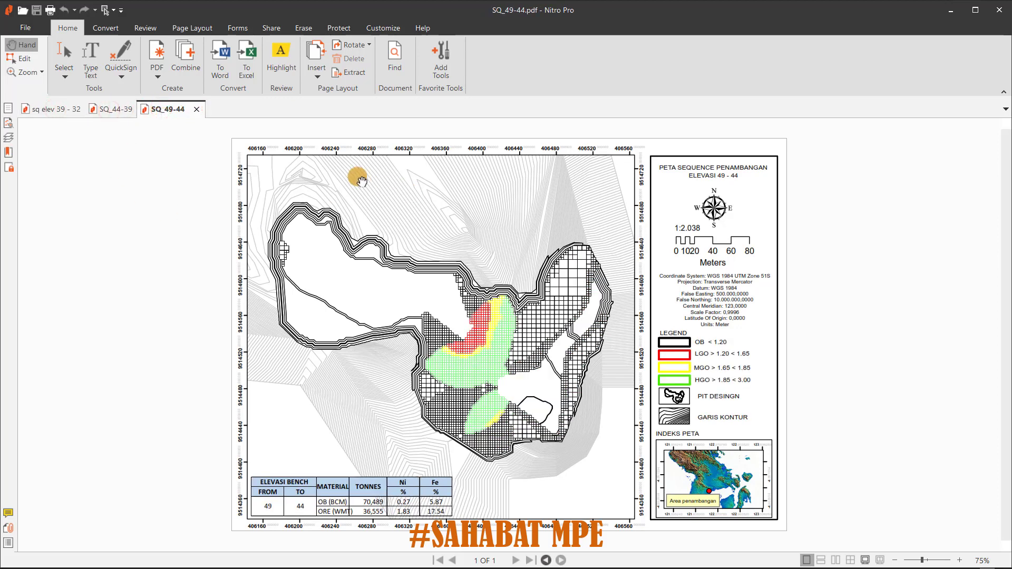
left_click(115, 112)
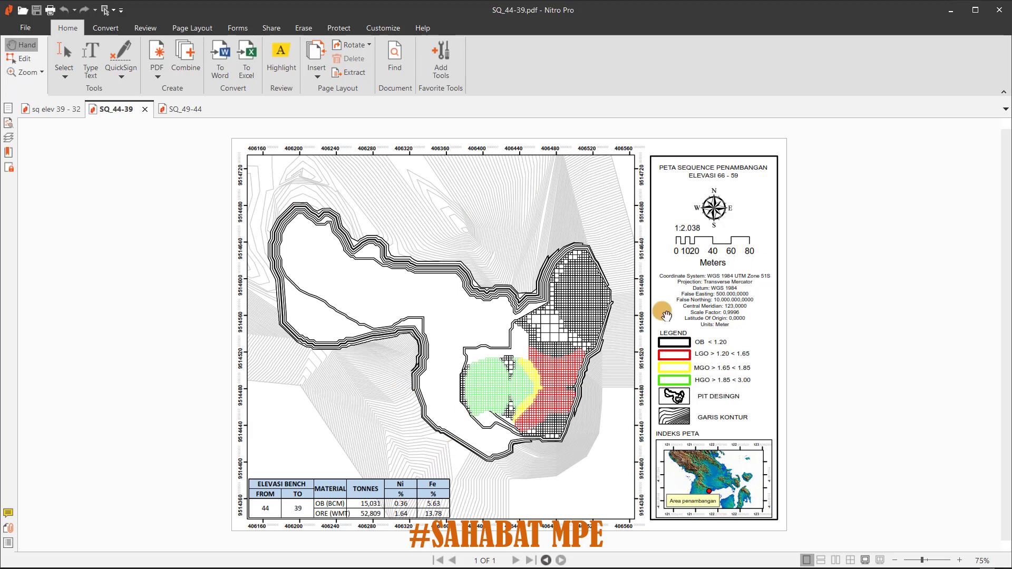
left_click(188, 109)
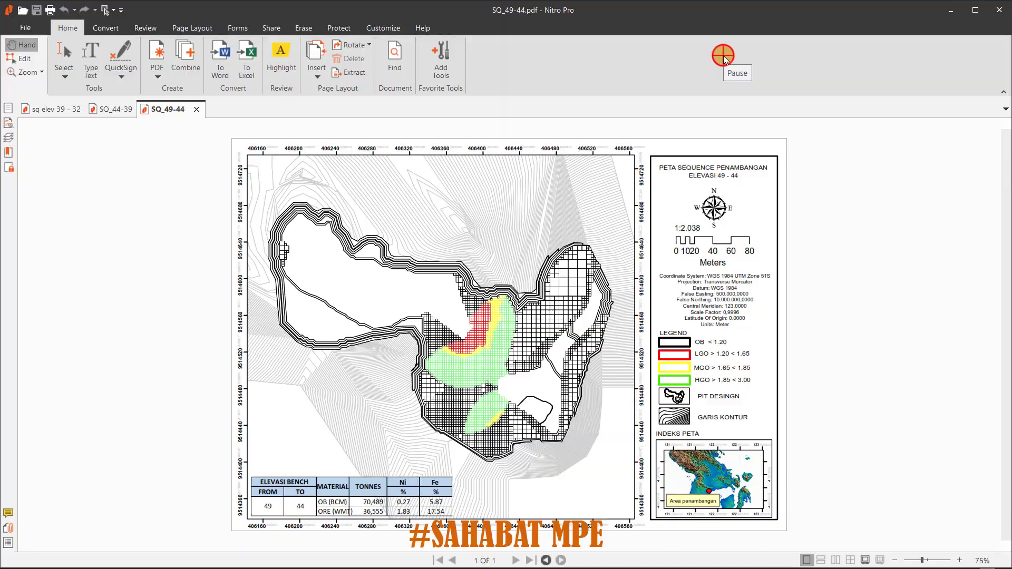
left_click(723, 55)
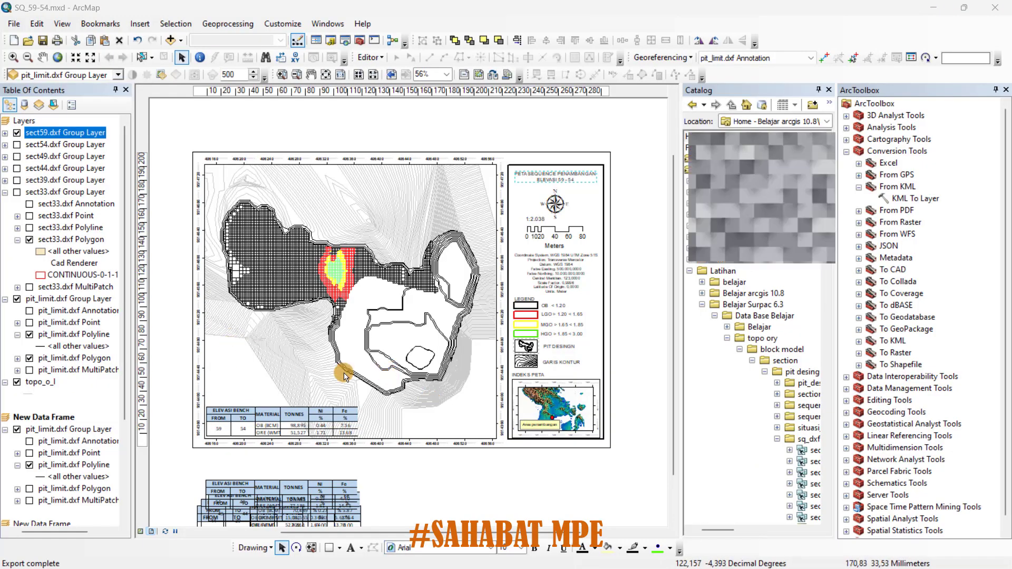
Move the 59–54 tonnage table out of the SQ_59-54 map frame to the spare tables below the layout page.
left_click(307, 419)
left_click_drag(298, 423, 294, 496)
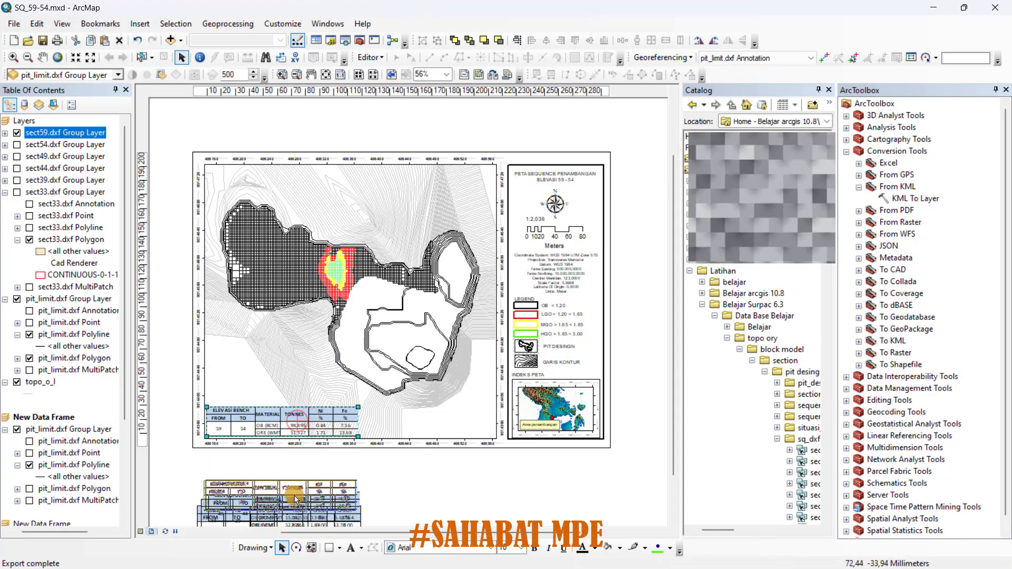
scroll(363, 396, "down", 2)
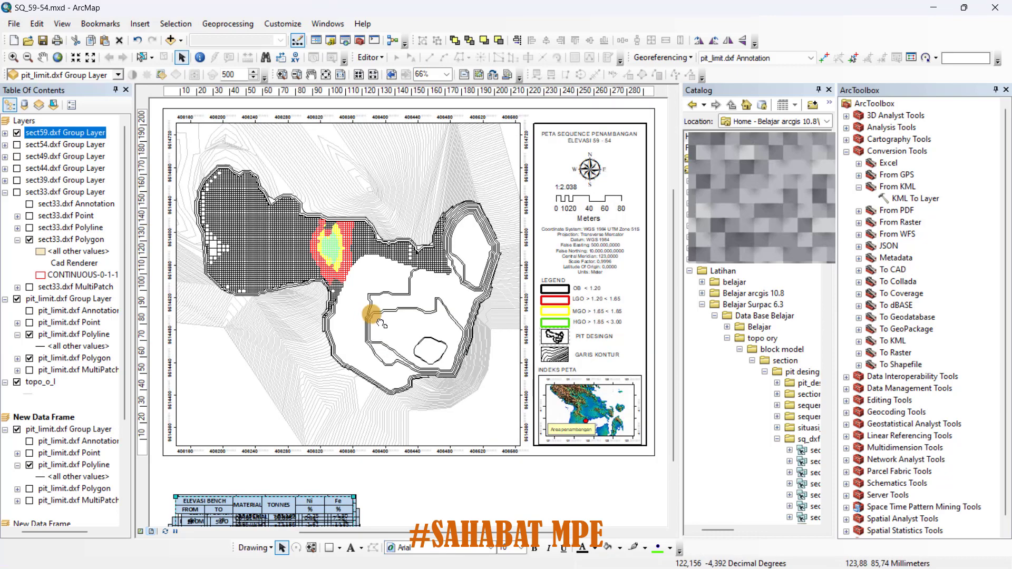
left_click_drag(380, 323, 395, 346)
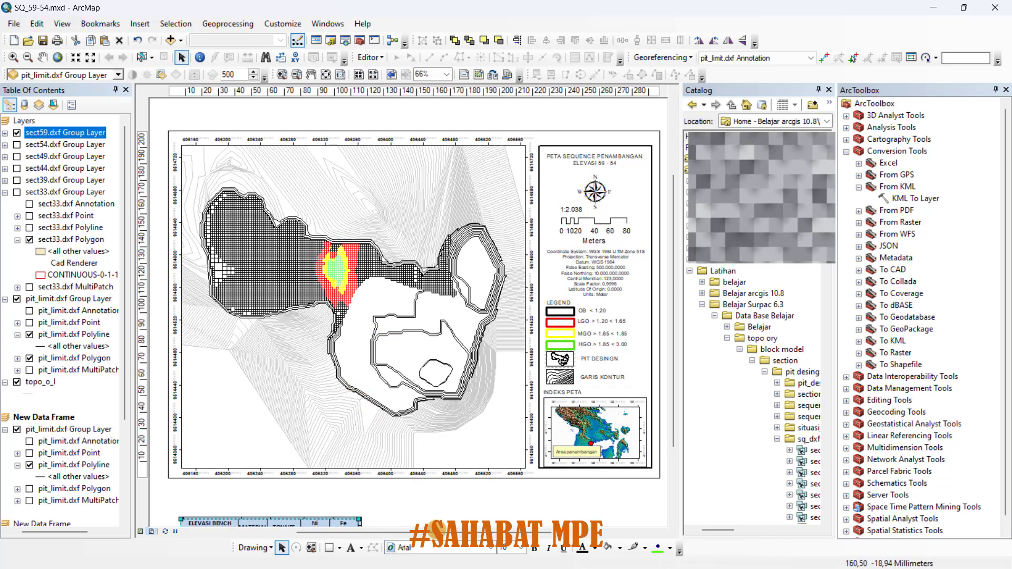
Switch to report_volume_pit.xlsm in Excel and copy the 66–59 bench's material, tonnes, Ni and Fe values from C5:F6 into K5:N6.
key("super")
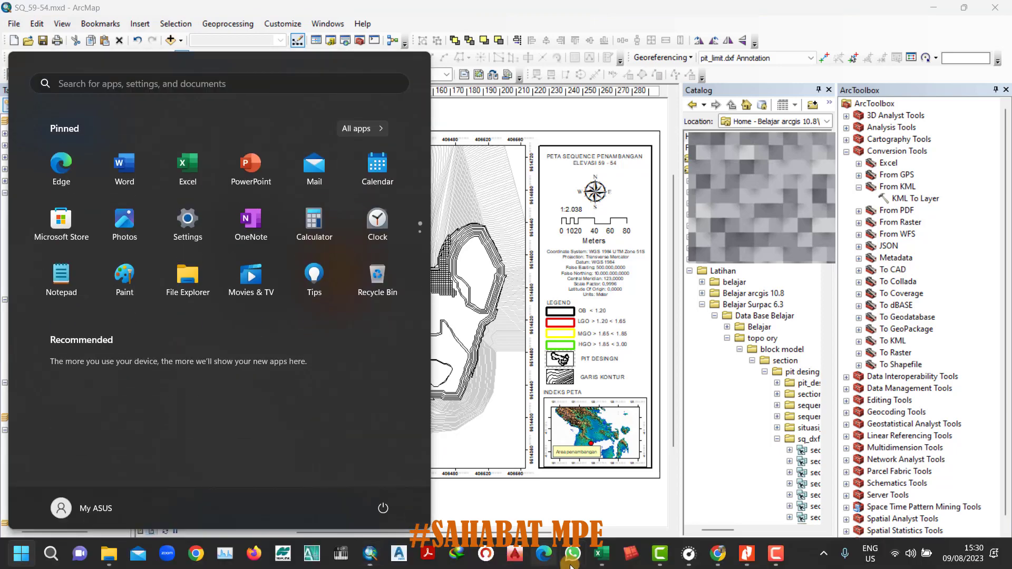
left_click(599, 554)
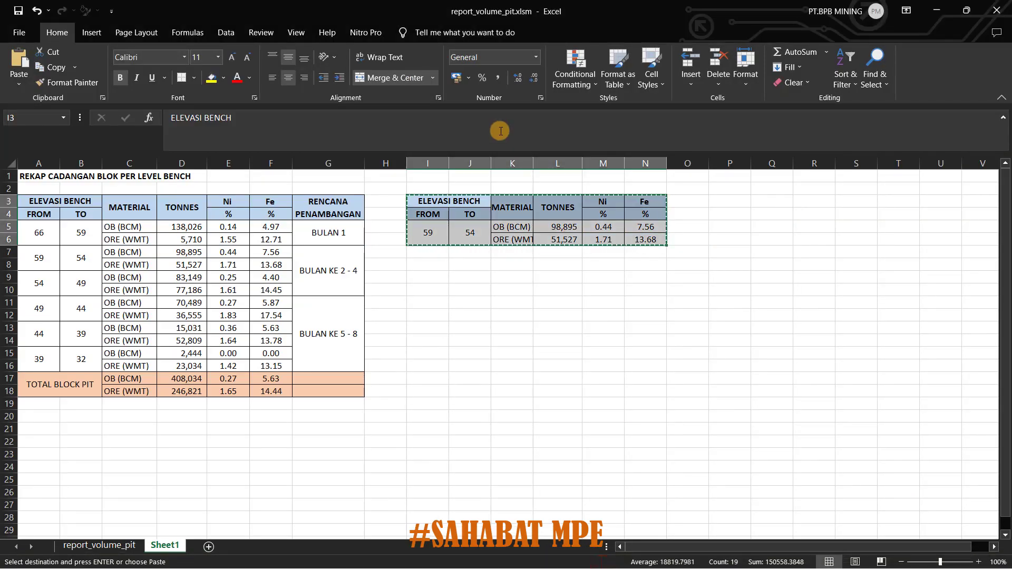
key("Escape")
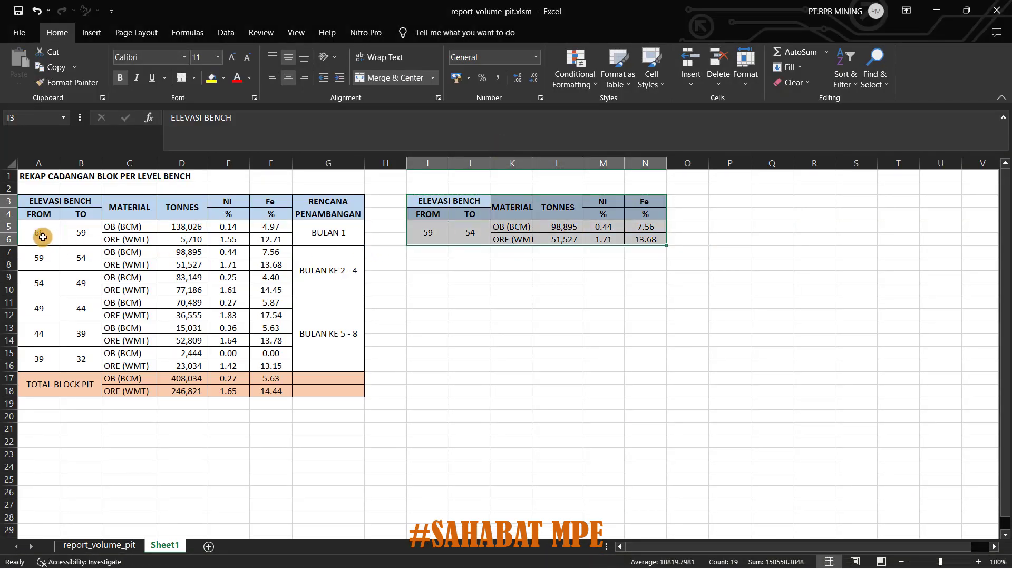
left_click_drag(148, 226, 261, 237)
key("ctrl+c")
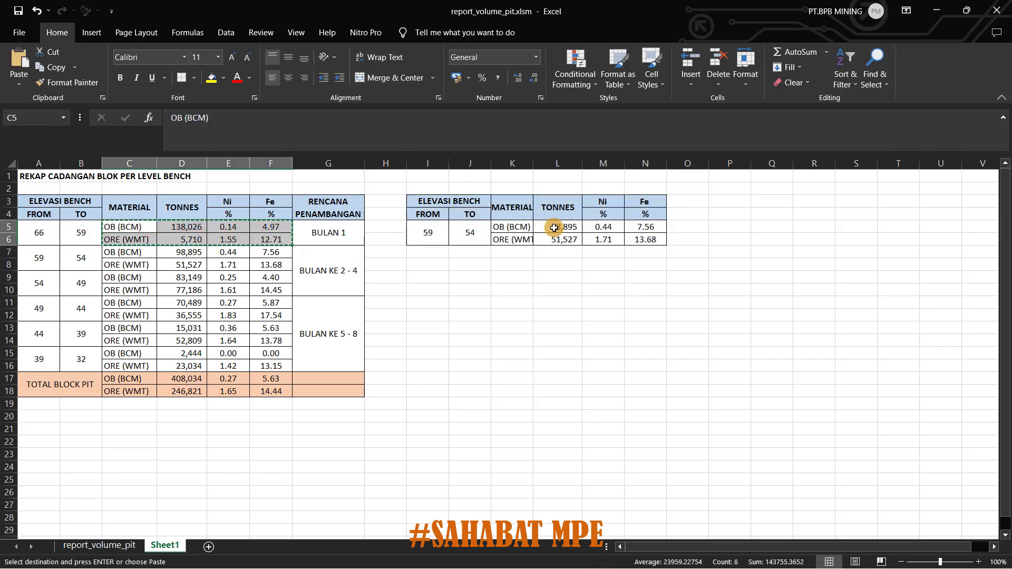
left_click(519, 227)
right_click(521, 226)
left_click(567, 303)
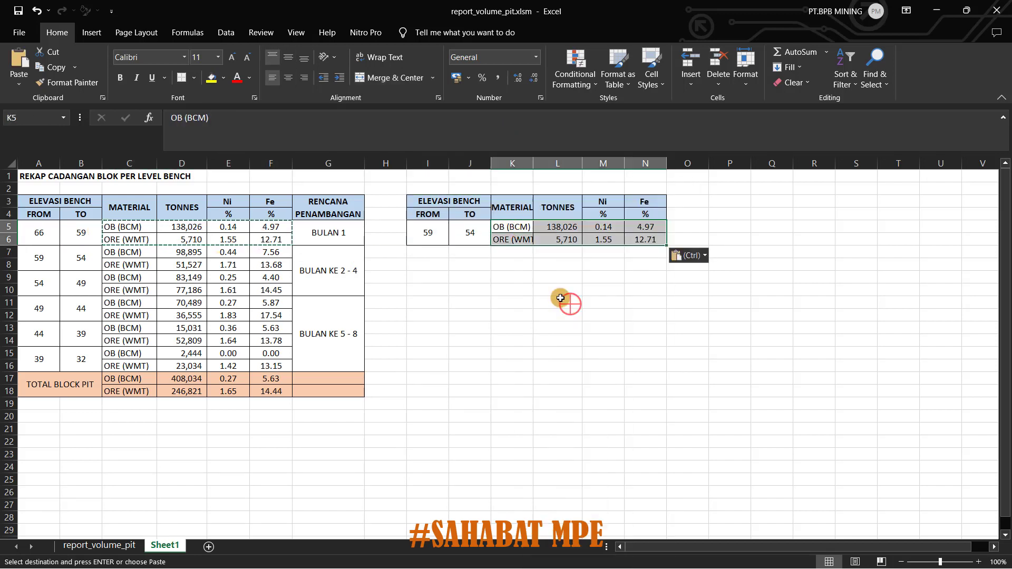
Copy the 66 and 59 bench elevations from A5:B6 into the FROM and TO cells I5:J6 of the single-bench table.
left_click_drag(32, 238, 79, 238)
key("ctrl+c")
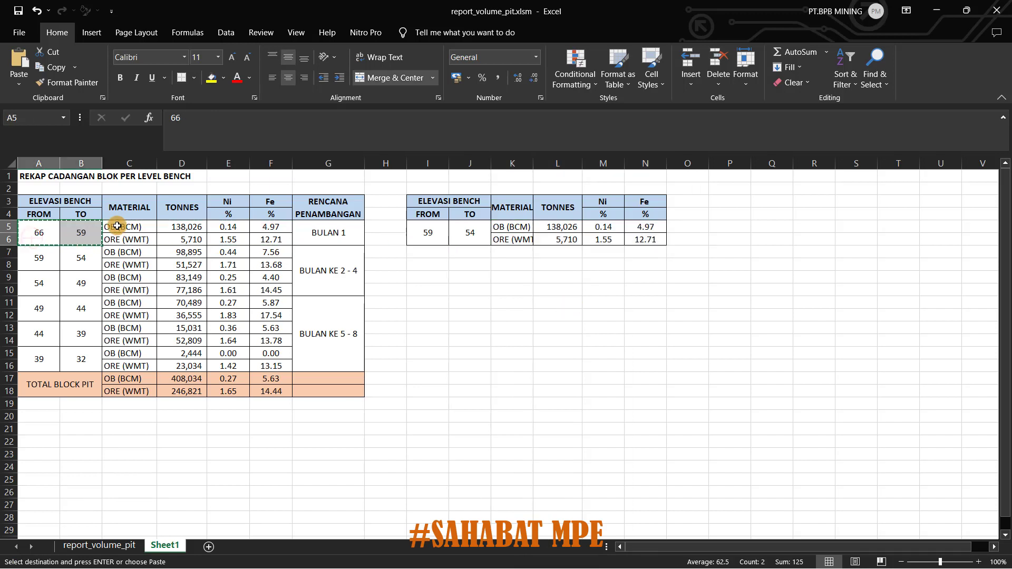
left_click(428, 232)
right_click(428, 232)
left_click(458, 312)
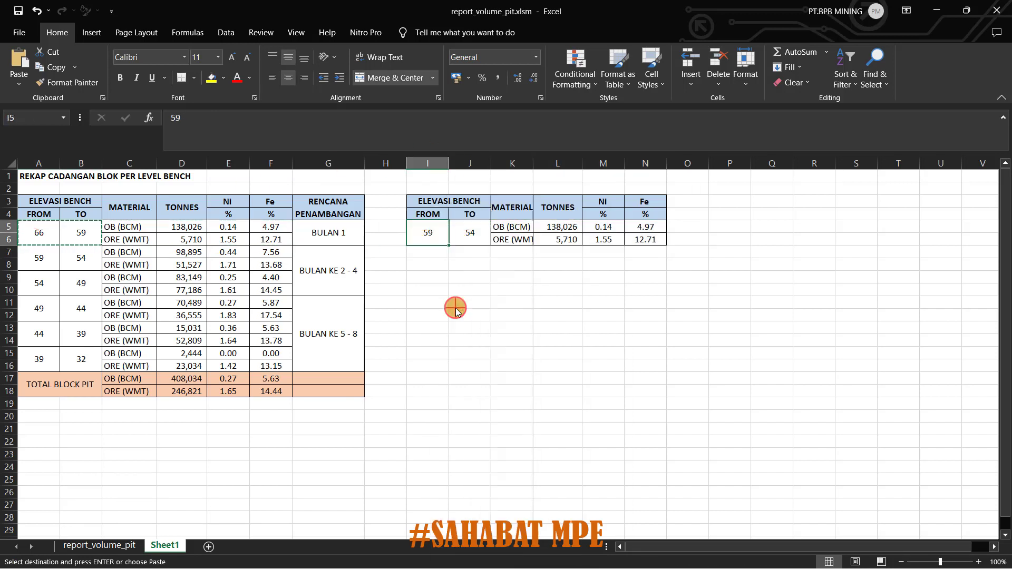
Copy the bench table I3:N6, switch to ArcMap and paste it into the lower-left corner of the layout's map frame.
left_click_drag(434, 199, 644, 241)
key("ctrl+c")
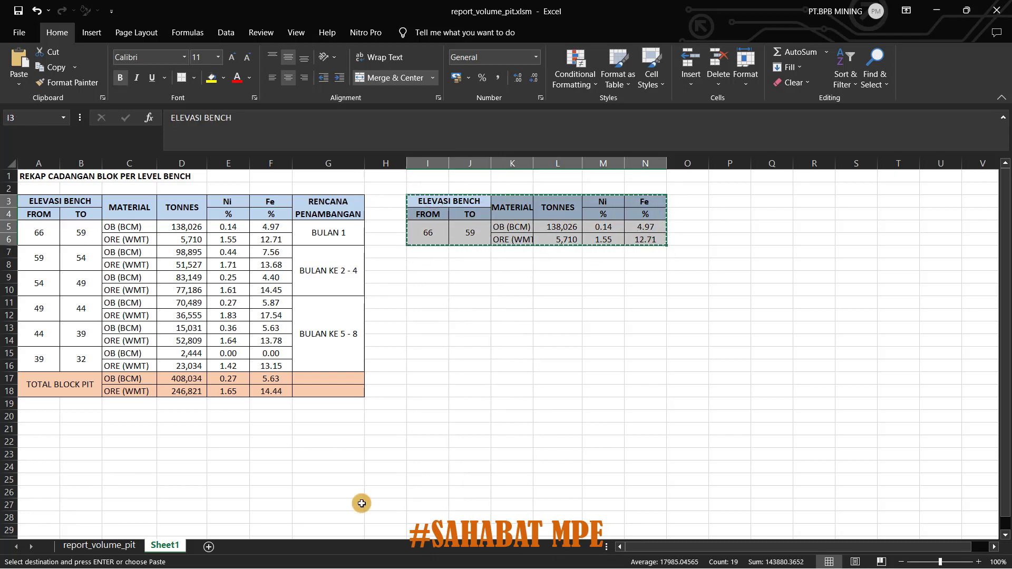
key("super")
left_click(375, 555)
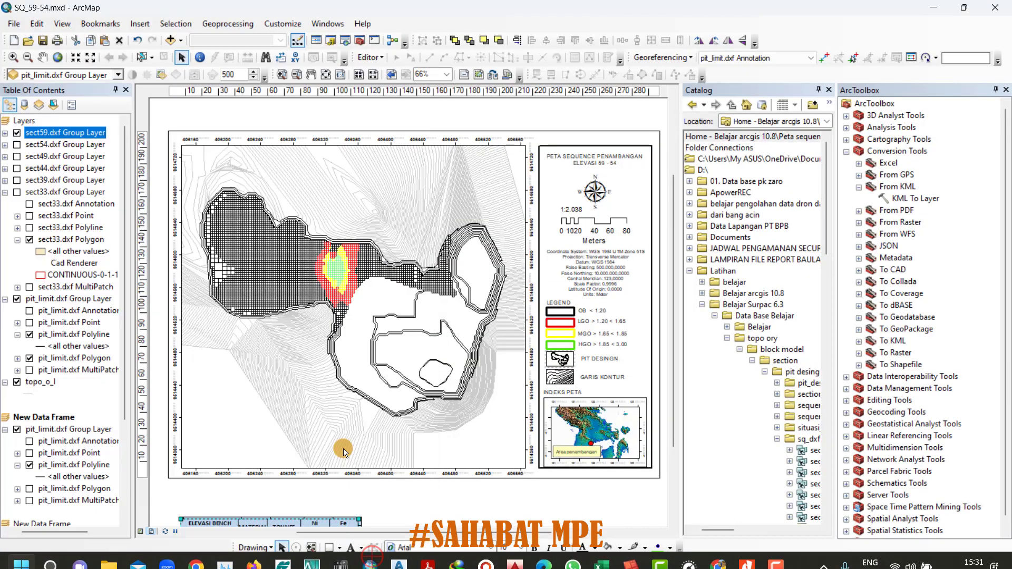
right_click(279, 301)
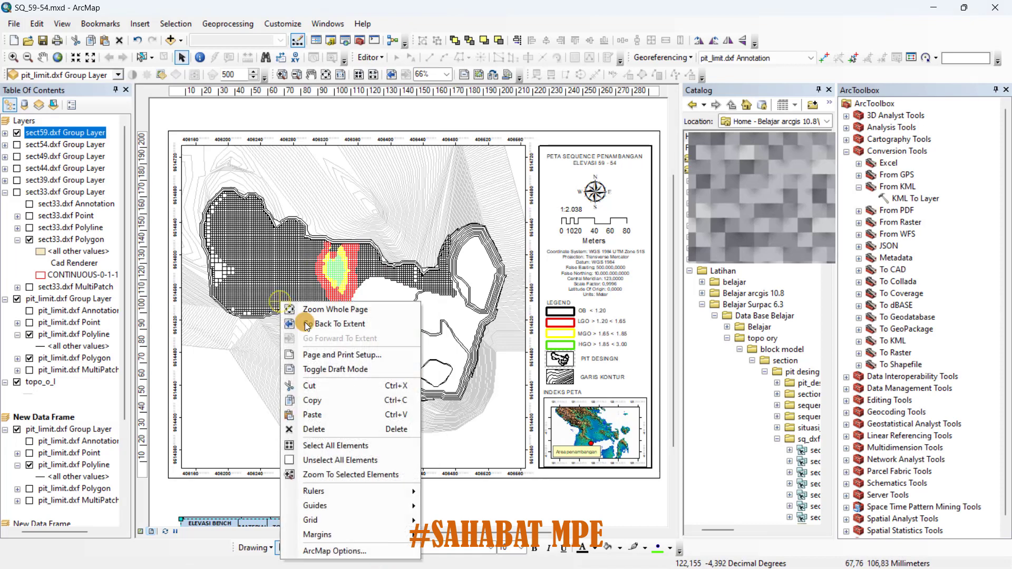
left_click(326, 414)
left_click_drag(419, 311, 283, 449)
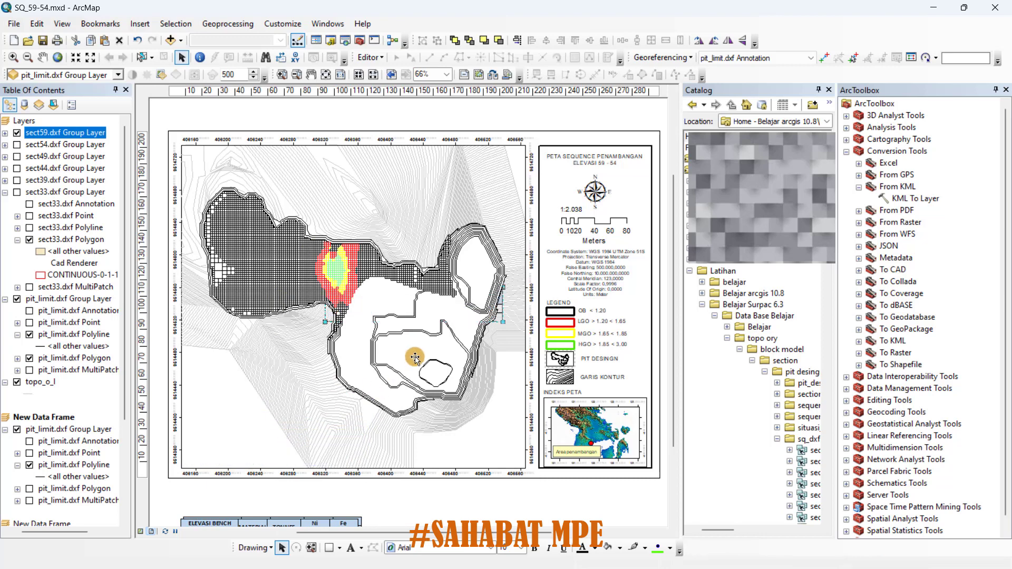
left_click(425, 494)
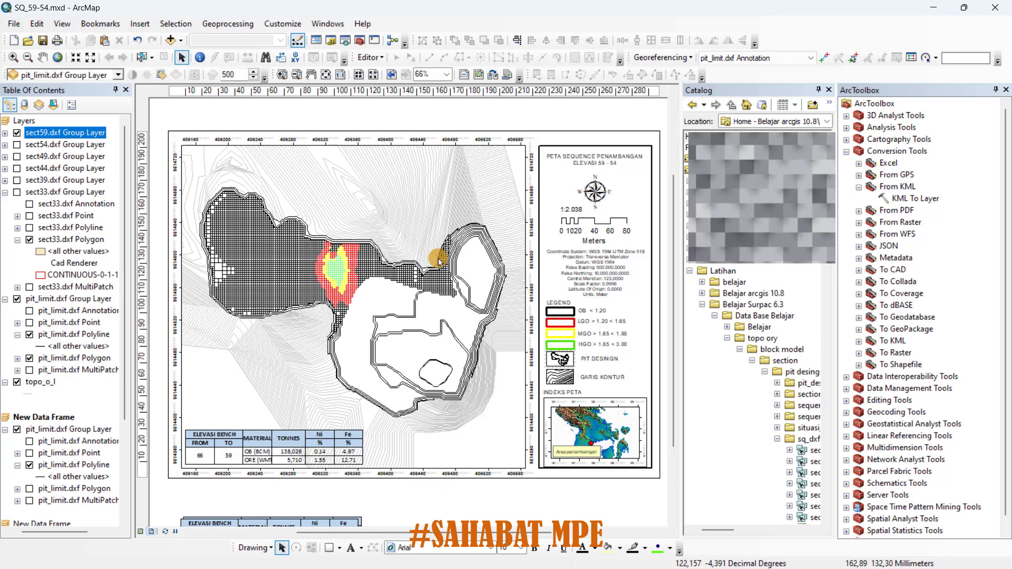
Hide the sect59.dxf group layer and add sect66.dxf from the sq_dxf folder above it, dismissing the spatial reference warning.
left_click(16, 133)
scroll(765, 501, "down", 2)
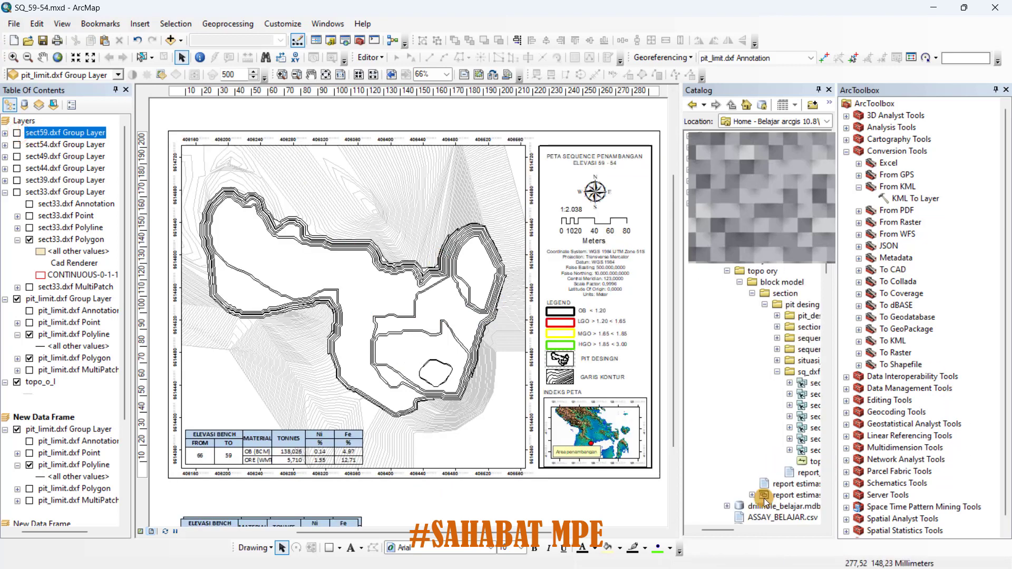
left_click_drag(712, 532, 734, 532)
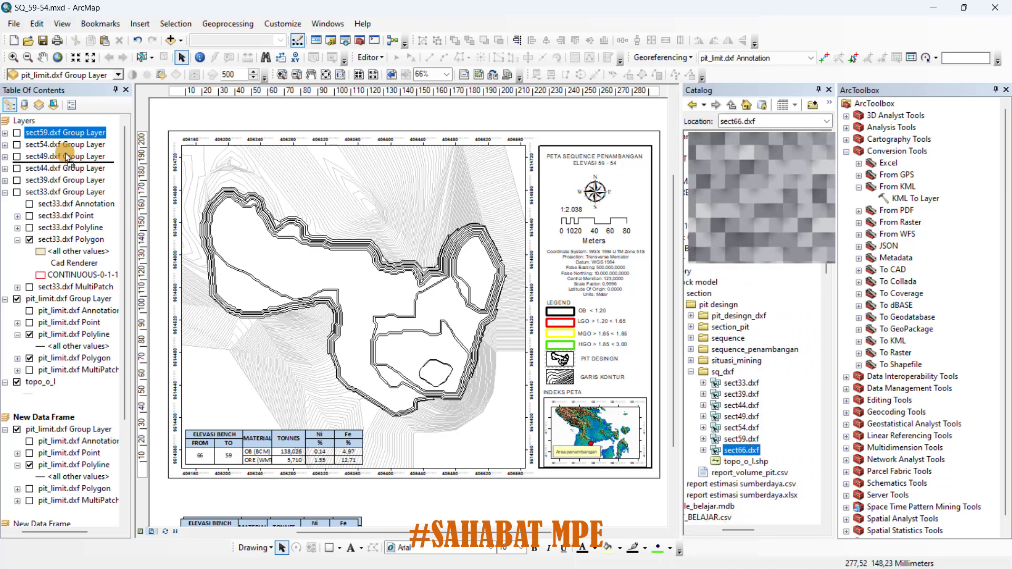
left_click_drag(31, 124, 31, 124)
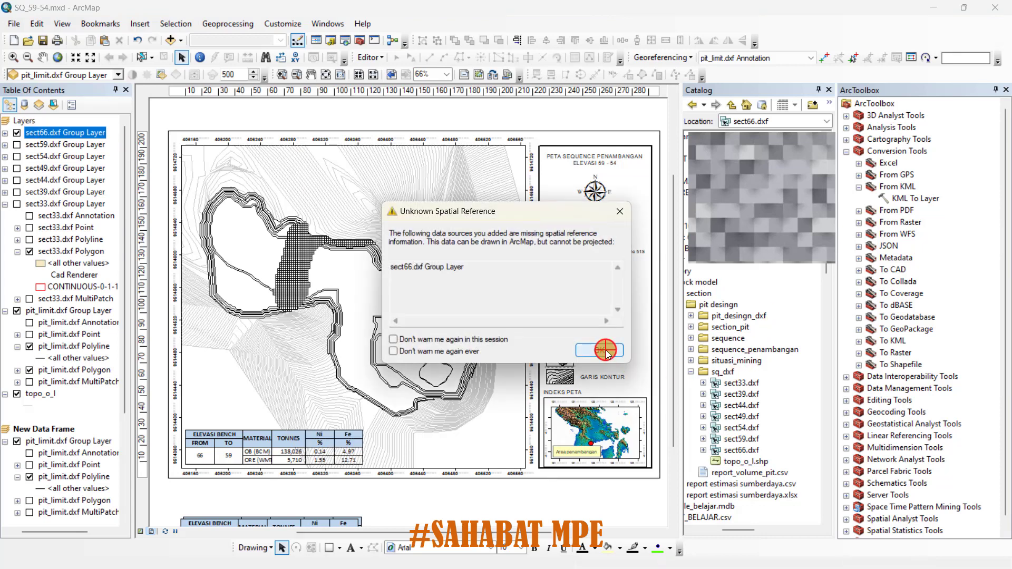
left_click(604, 350)
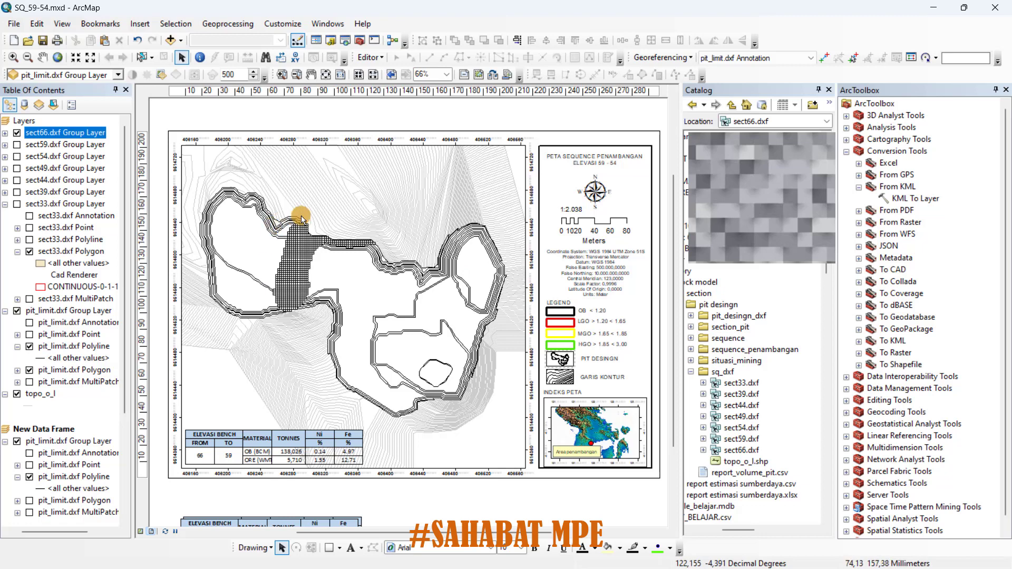
Toggle the sect59.dxf group layer's visibility to compare its blocks with the sect66.dxf blocks.
left_click(17, 146)
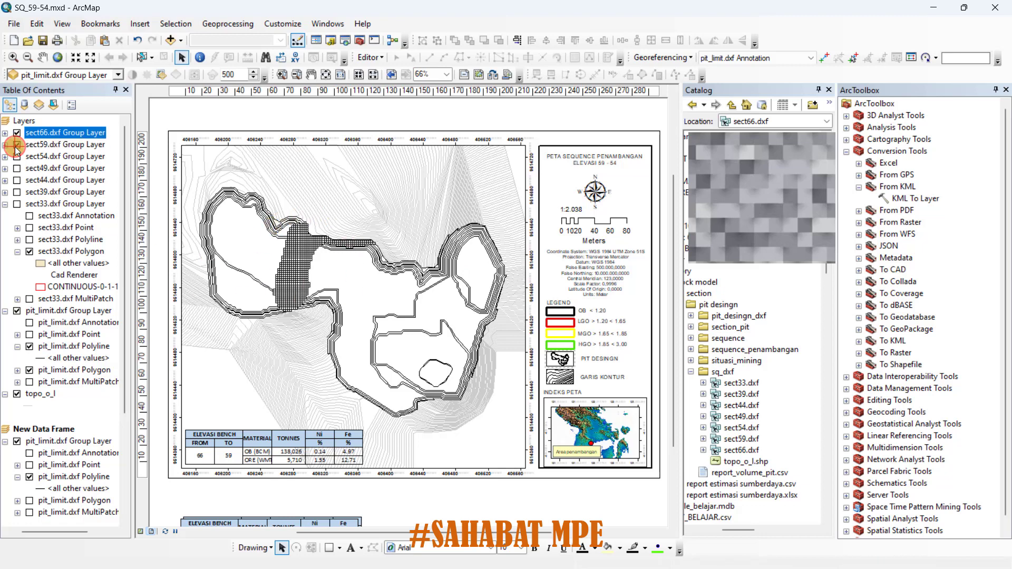
left_click(17, 145)
left_click(16, 146)
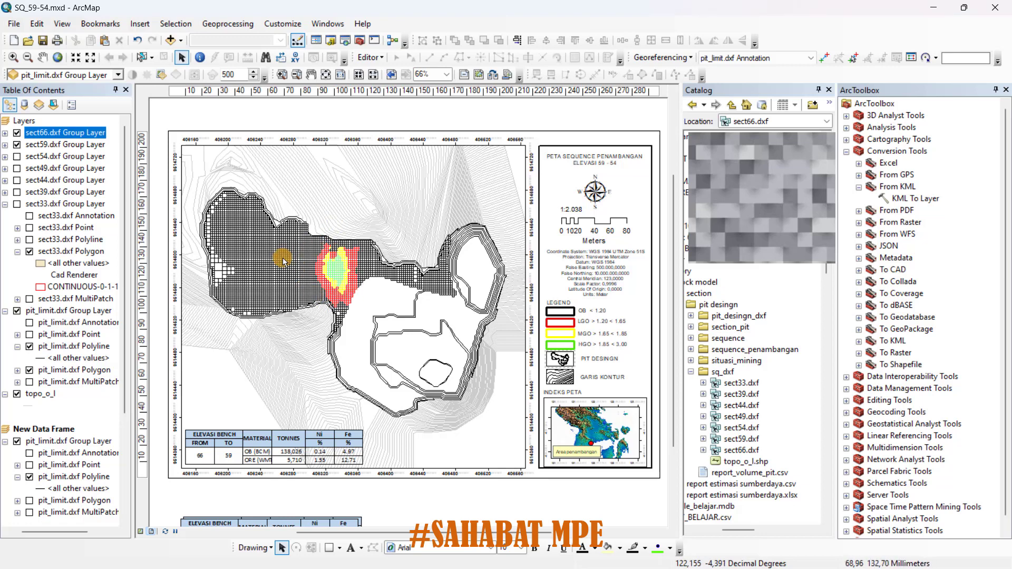
left_click(18, 145)
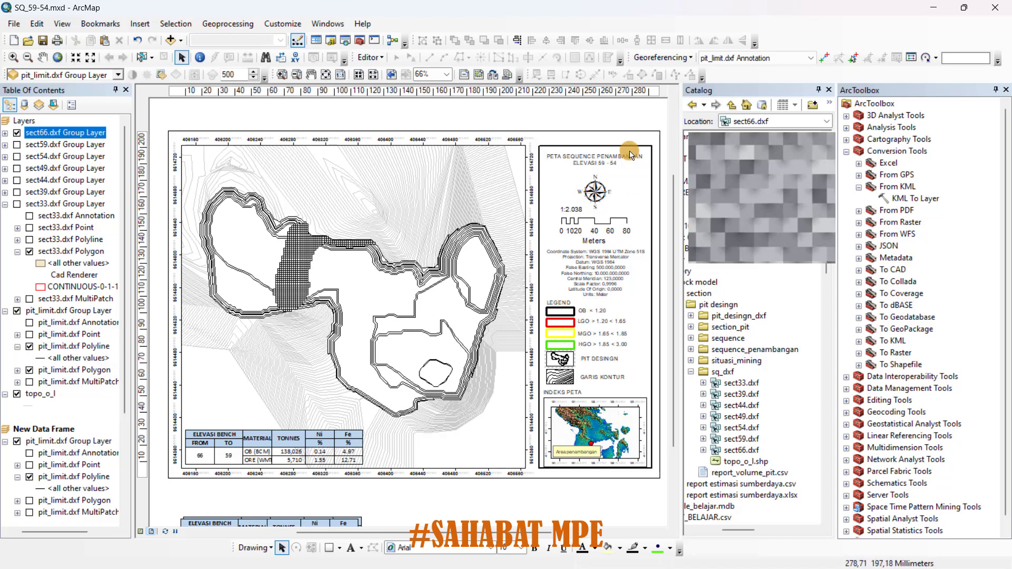
Change the elevation line of the map title to "ELEVASI 66 - 59".
left_click(609, 164)
right_click(609, 164)
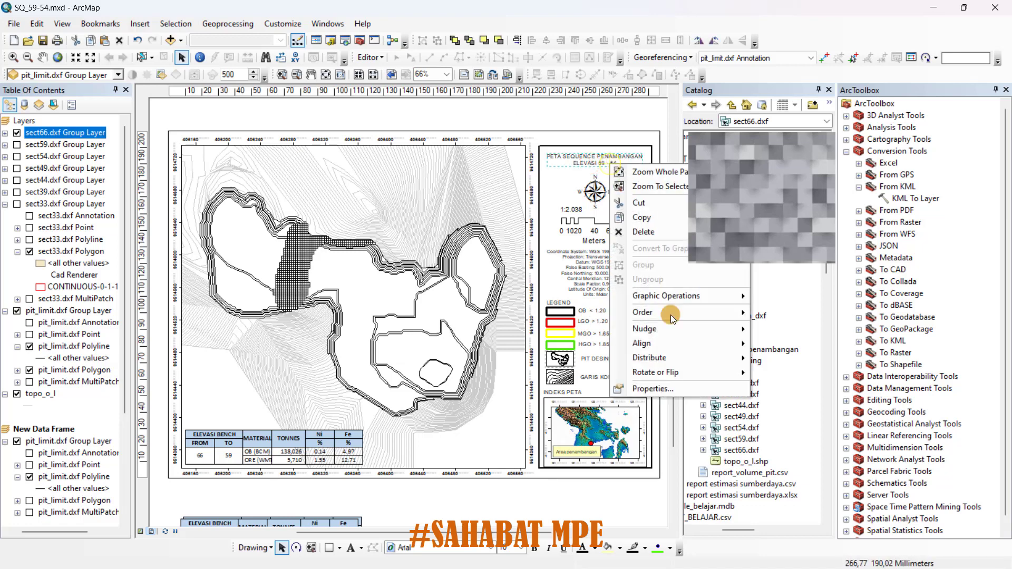
left_click(656, 388)
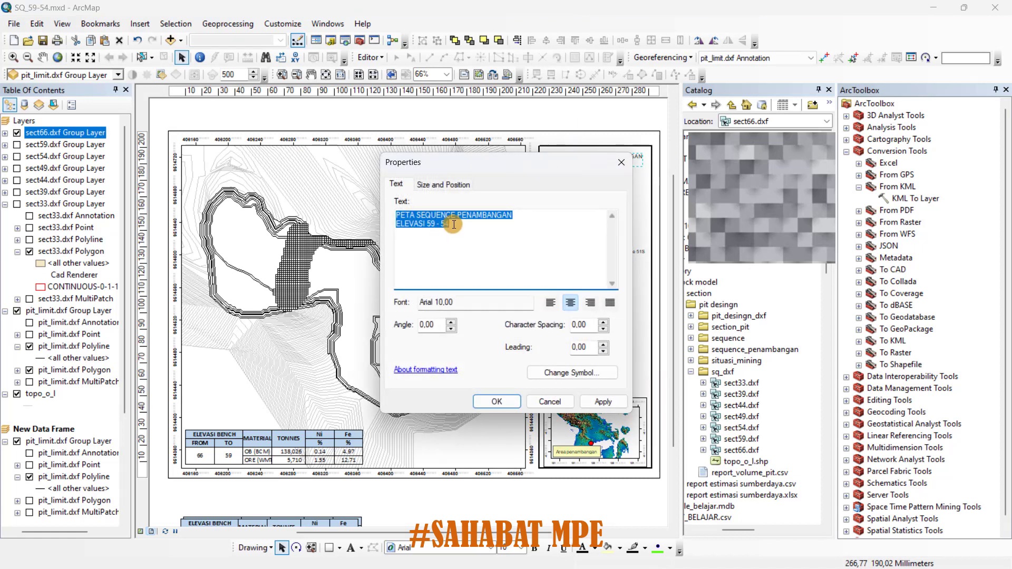
left_click(436, 224)
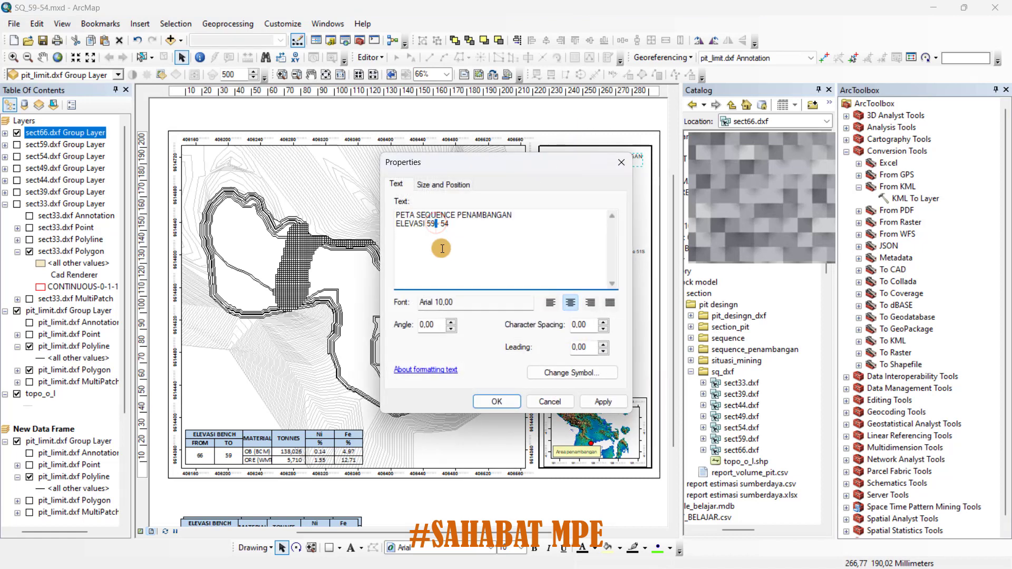
left_click(434, 224)
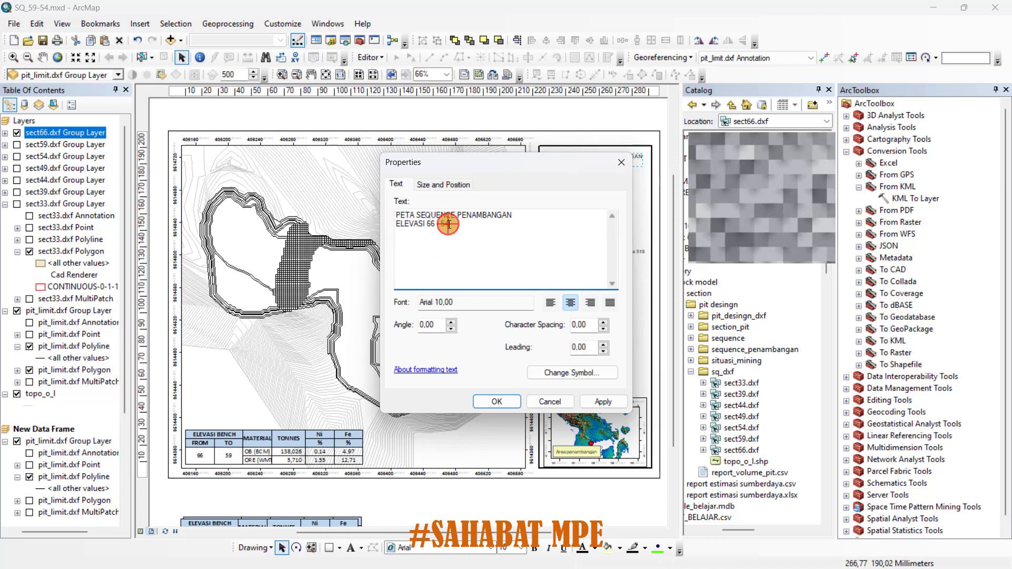
left_click(448, 224)
left_click(501, 402)
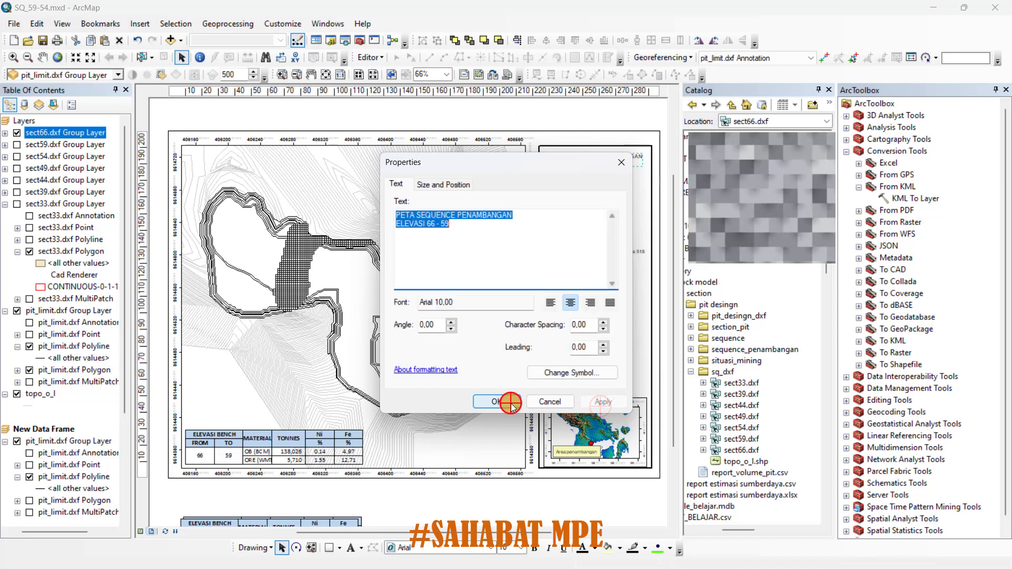
Show the sect59.dxf group layer together with sect66.dxf and save the map document under the new name SQ_66-59.mxd.
left_click(17, 145)
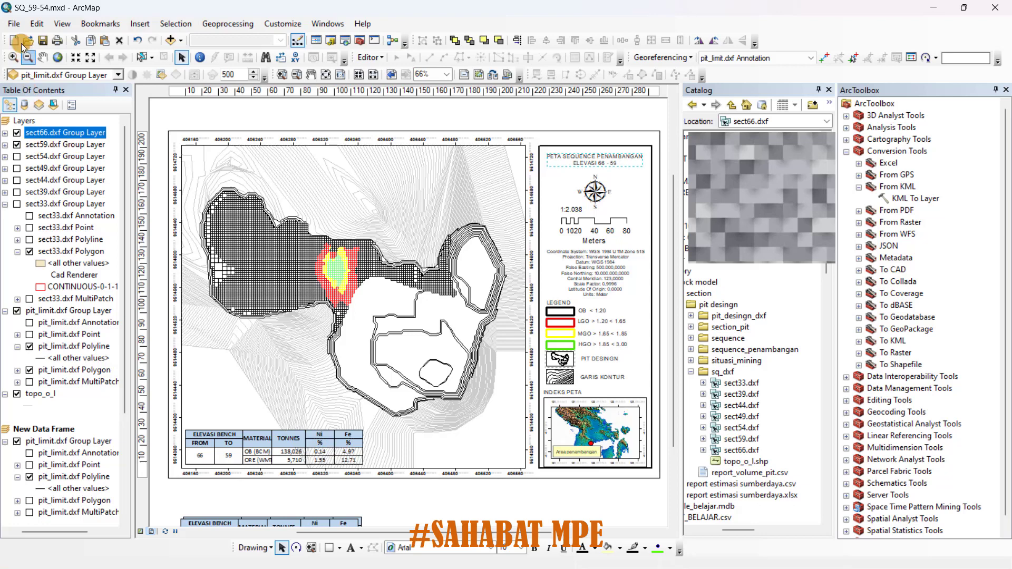
left_click(14, 24)
left_click(57, 90)
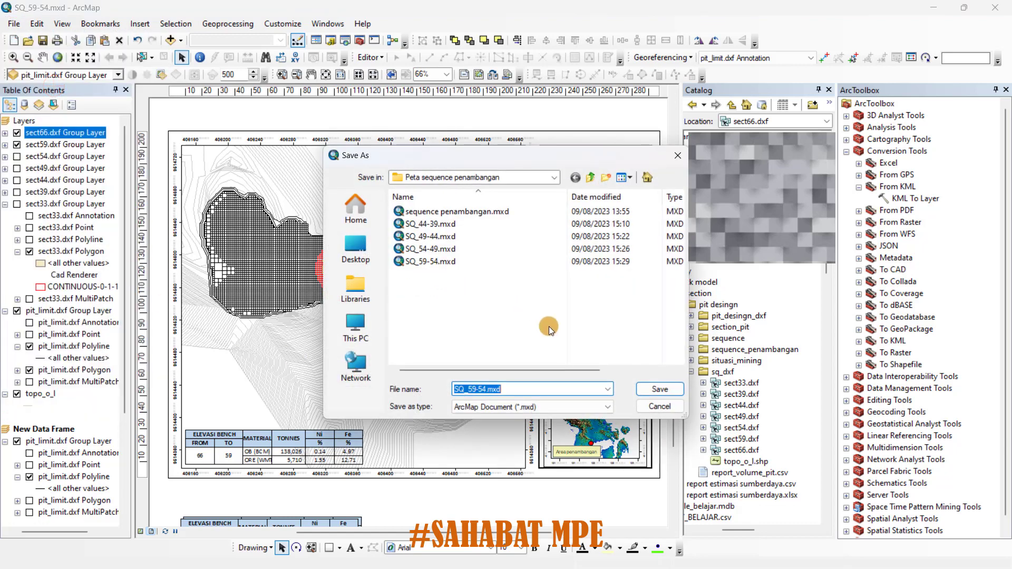
left_click(472, 390)
key("BackSpace")
type("66")
left_click(475, 389)
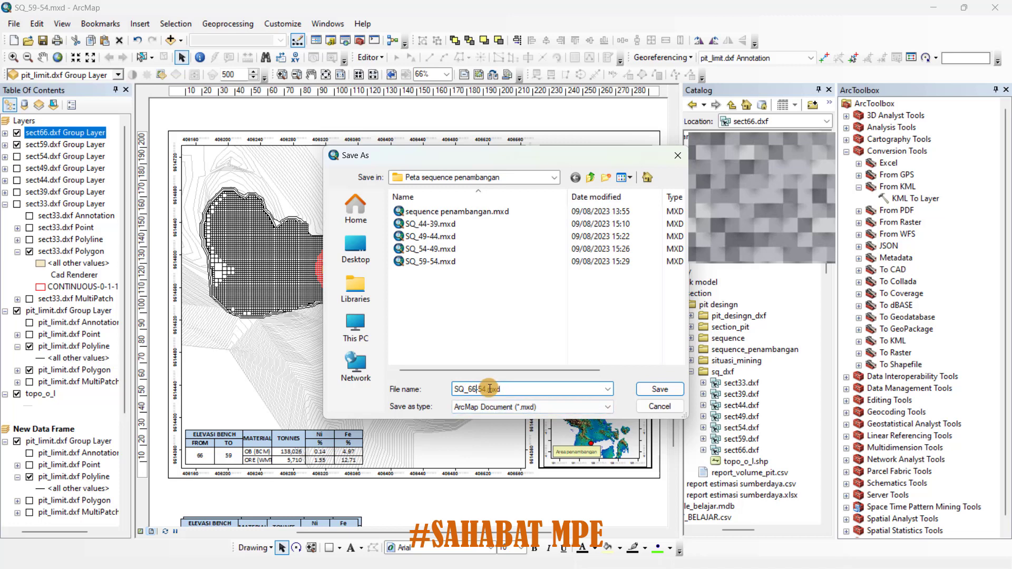
left_click(486, 388)
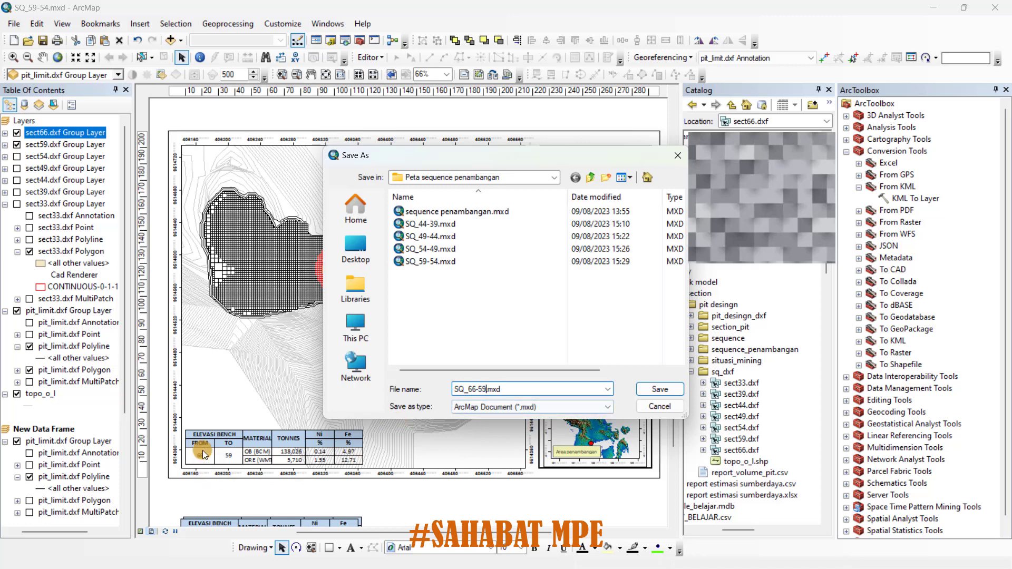
left_click(653, 393)
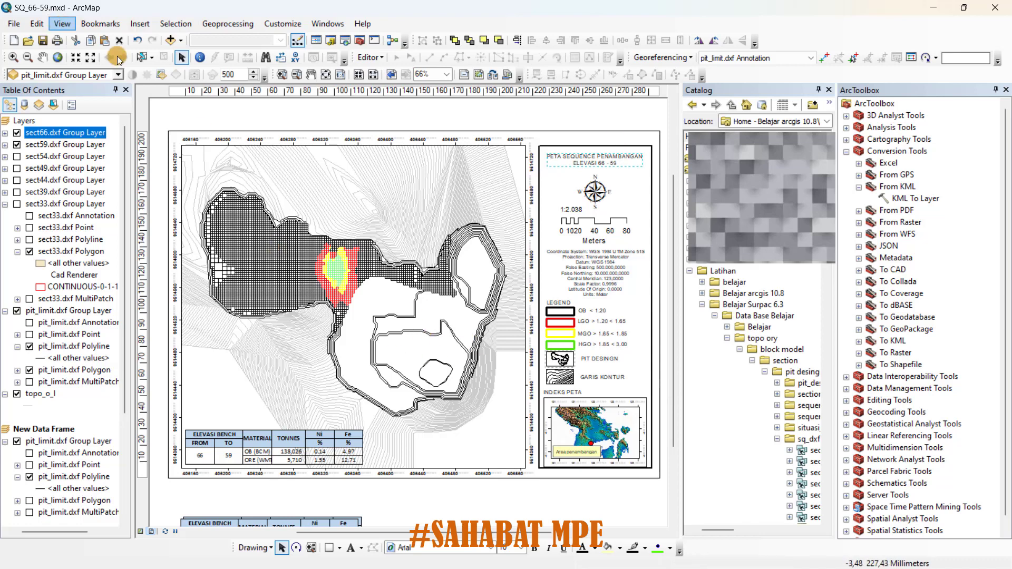
Export the map as SQ_66-59.pdf at 300 dpi into the Peta sq penambangan folder.
left_click(11, 23)
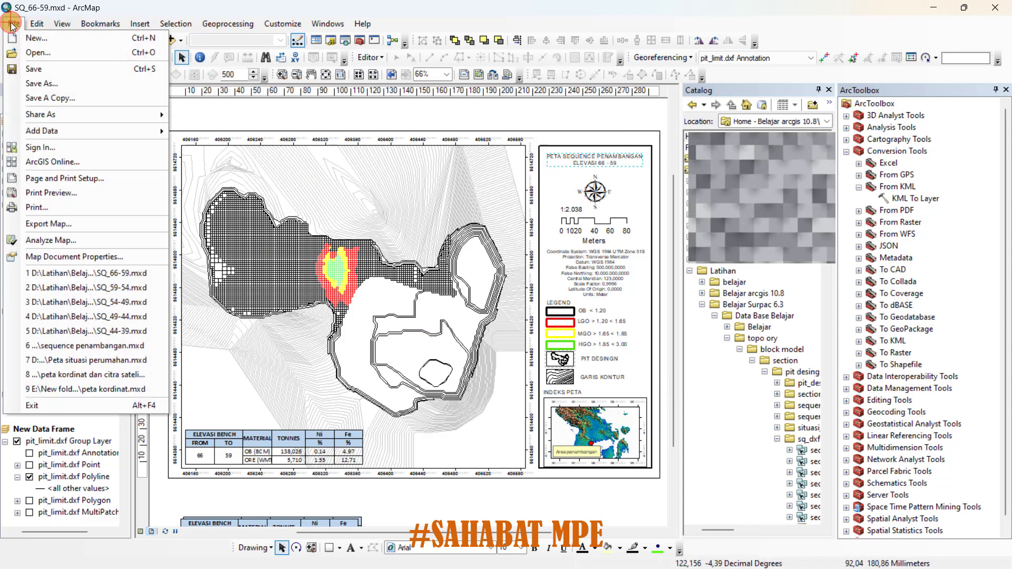
left_click(51, 225)
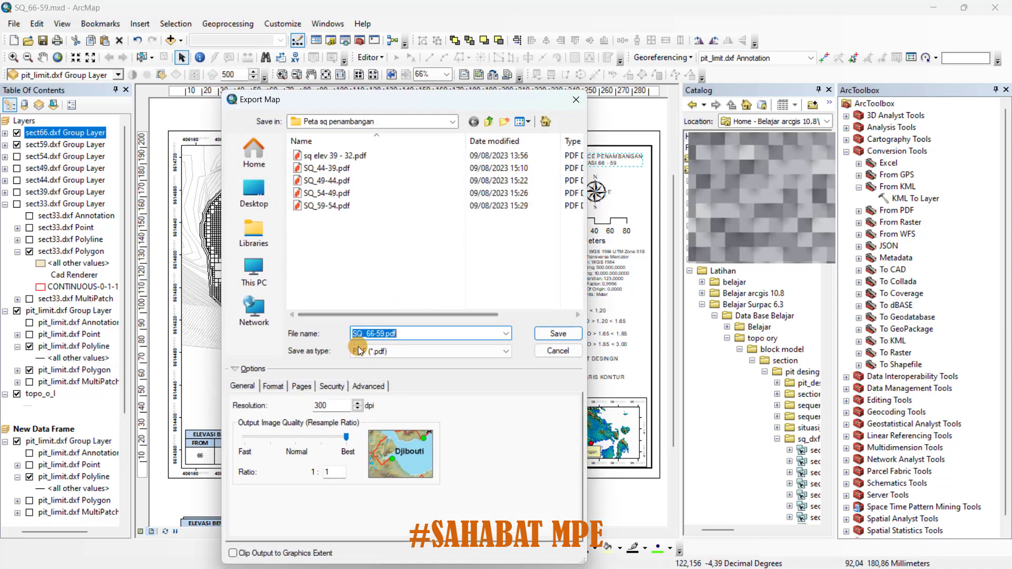
left_click(558, 333)
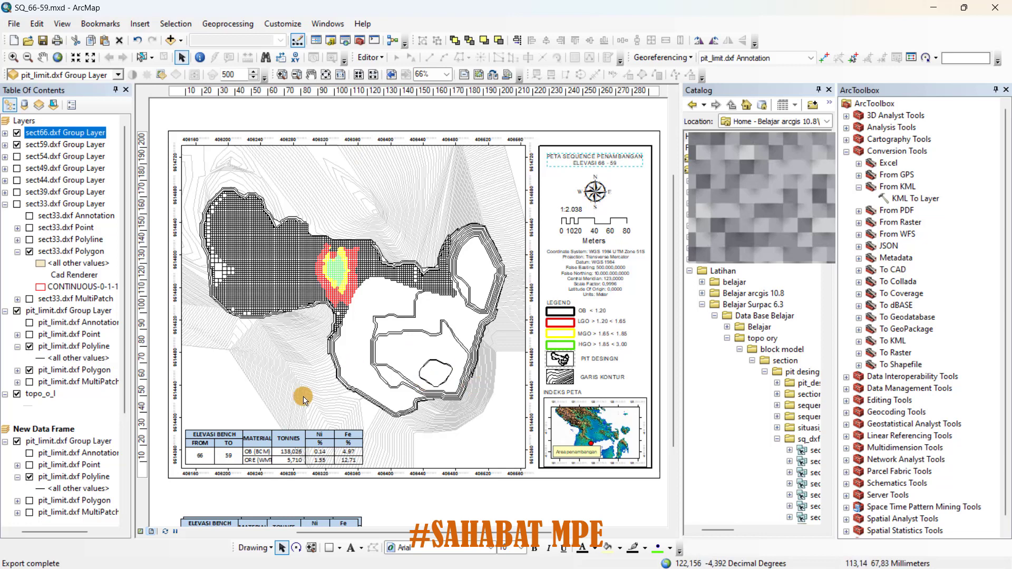
Switch to File Explorer and open SQ_66-59.pdf from the Peta sq penambangan folder to check the whole exported page.
key("super")
mouse_move(108, 554)
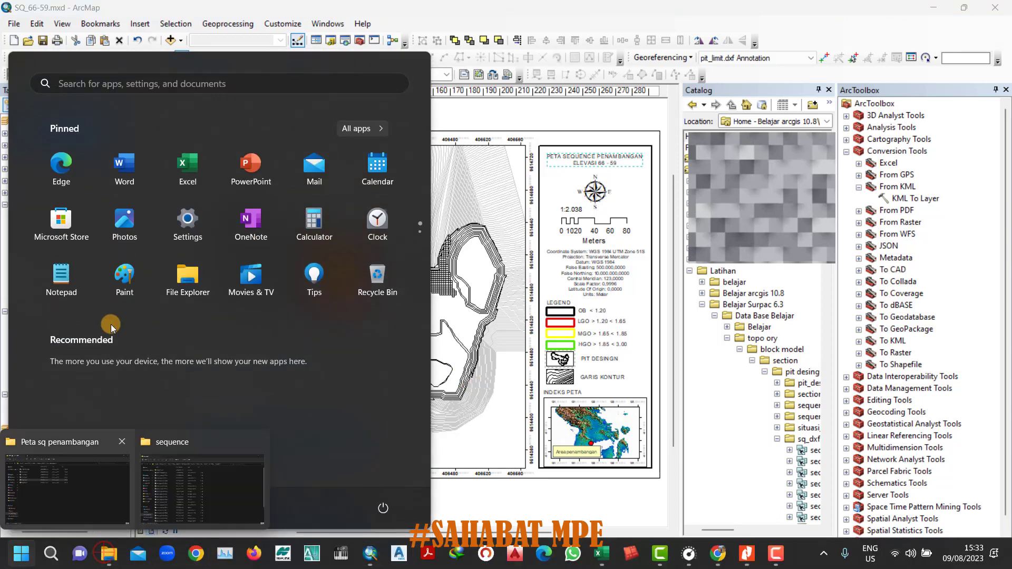
left_click(75, 487)
left_click(162, 233)
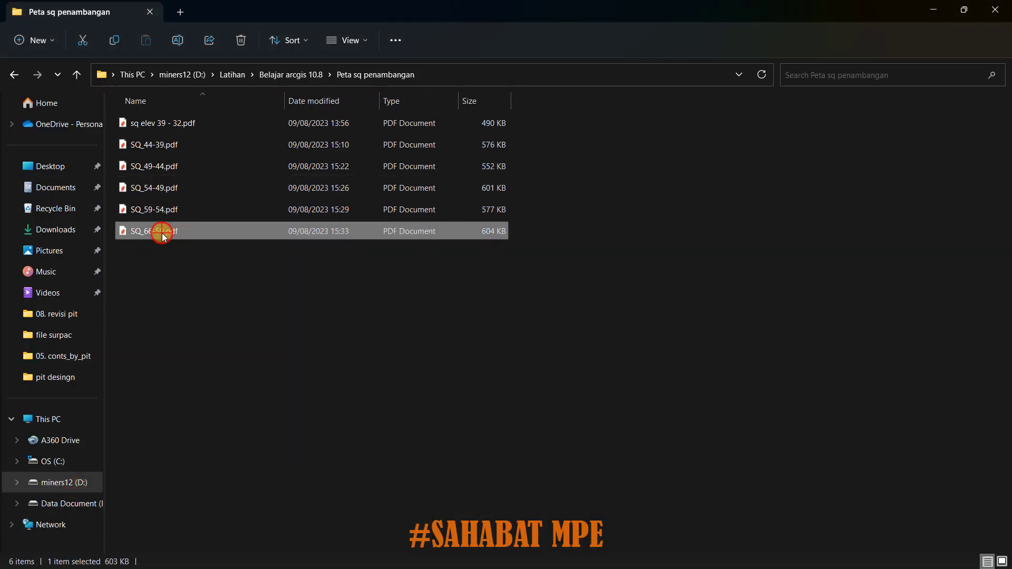
double_click(162, 233)
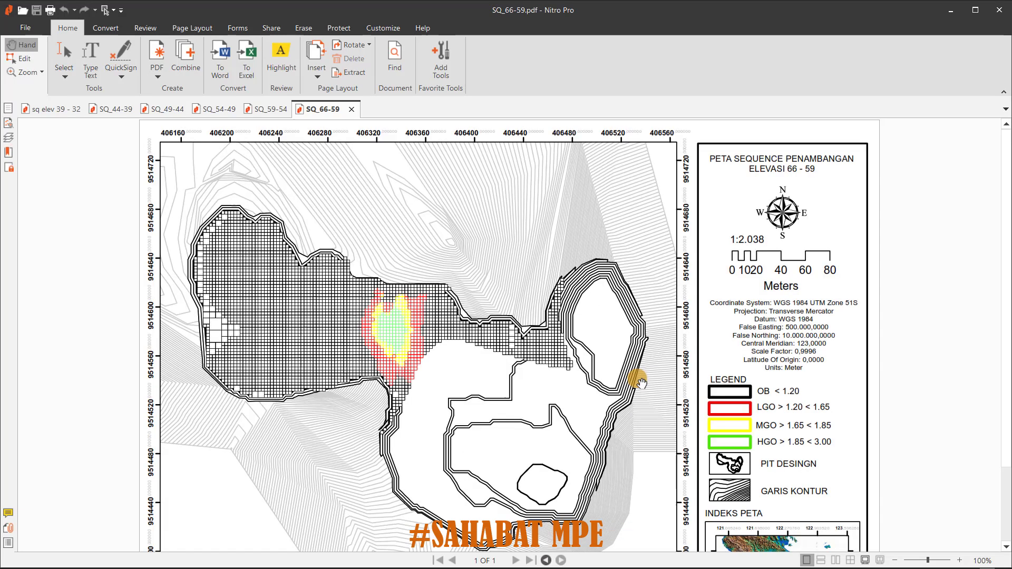
scroll(640, 383, "down", 1)
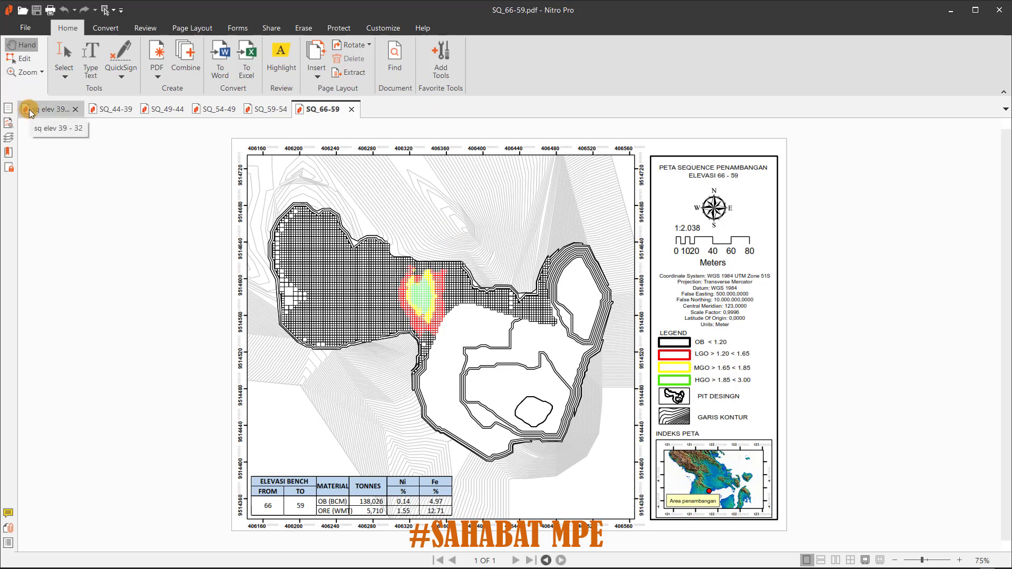
Review the exported sequence maps in order from sq elev 39 - 32 through SQ_44-39, SQ_49-44 and SQ_54-49 to SQ_59-54.
left_click(46, 111)
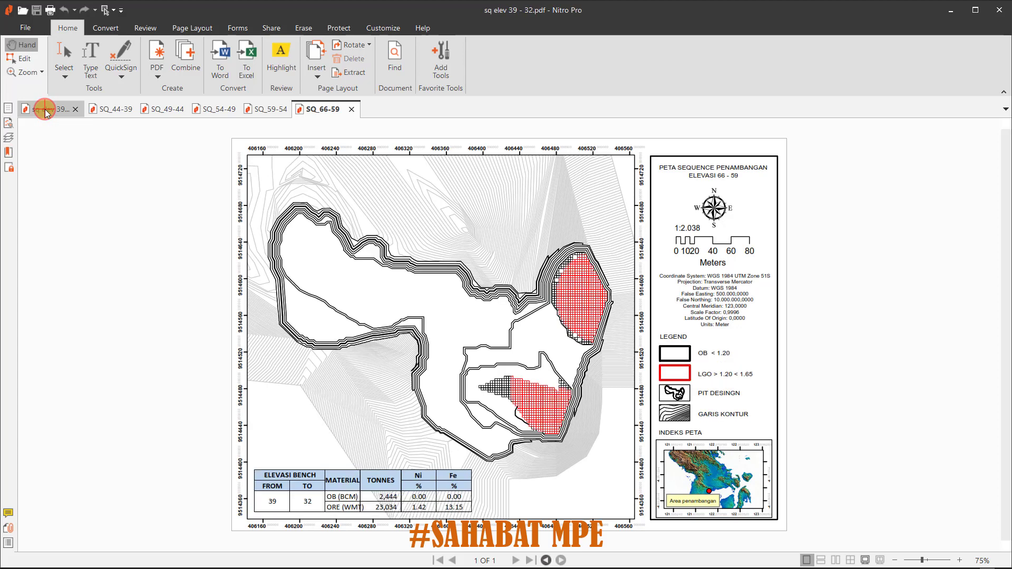
left_click(134, 111)
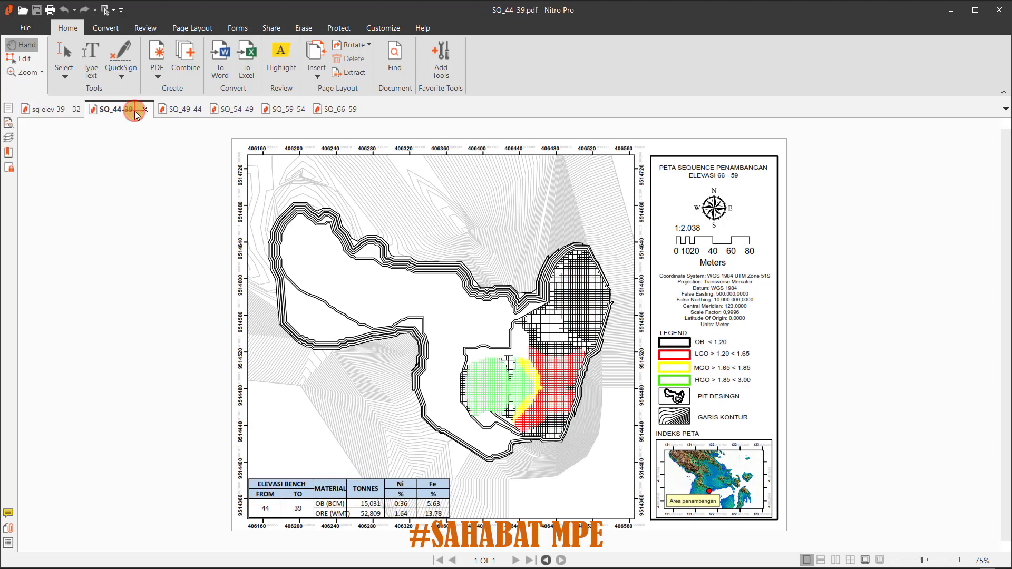
left_click(187, 109)
left_click(228, 111)
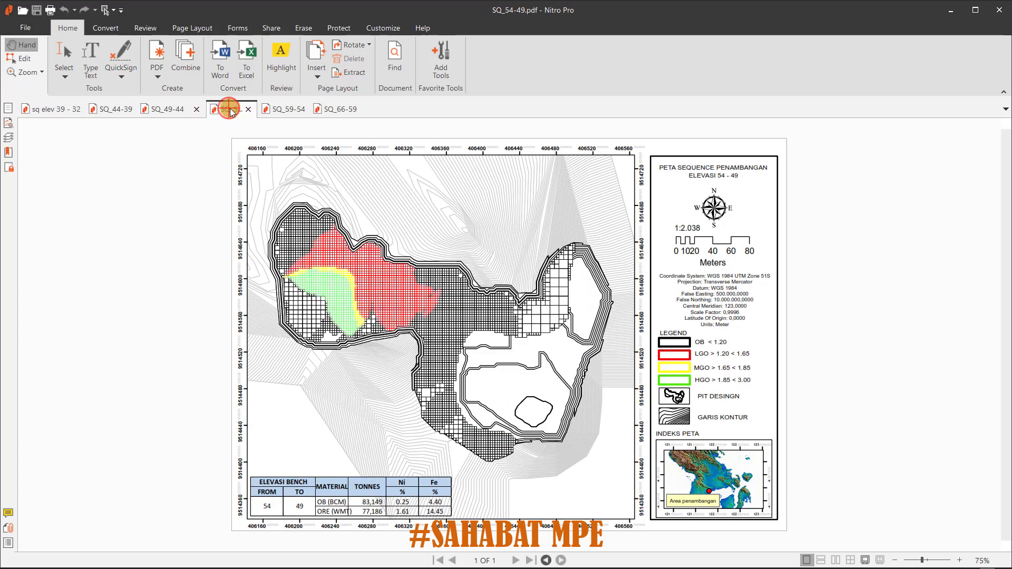
left_click(269, 109)
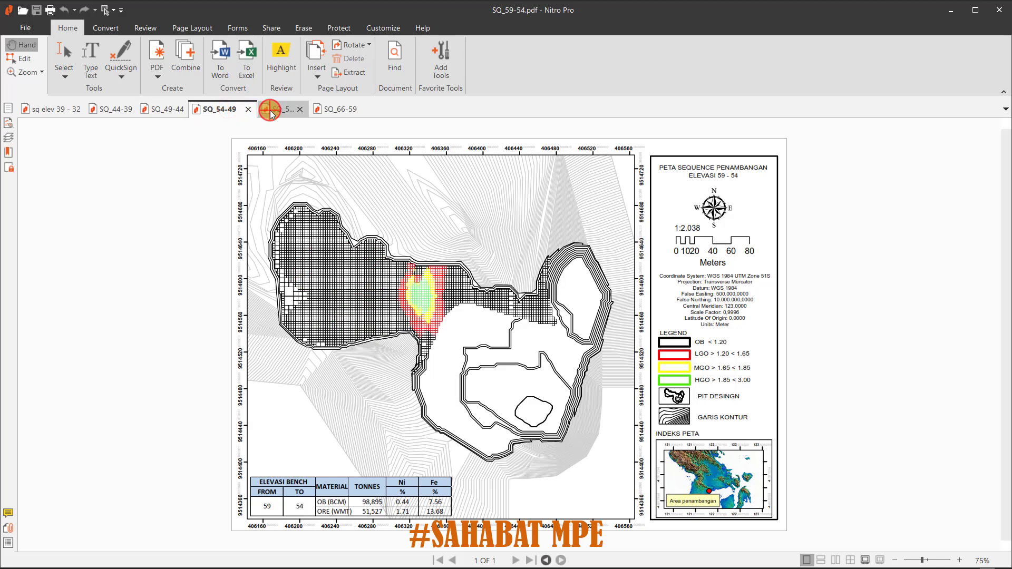
Compare the SQ_66-59 map with SQ_59-54, SQ_54-49 and SQ_49-44, ending back on SQ_66-59.
left_click(320, 112)
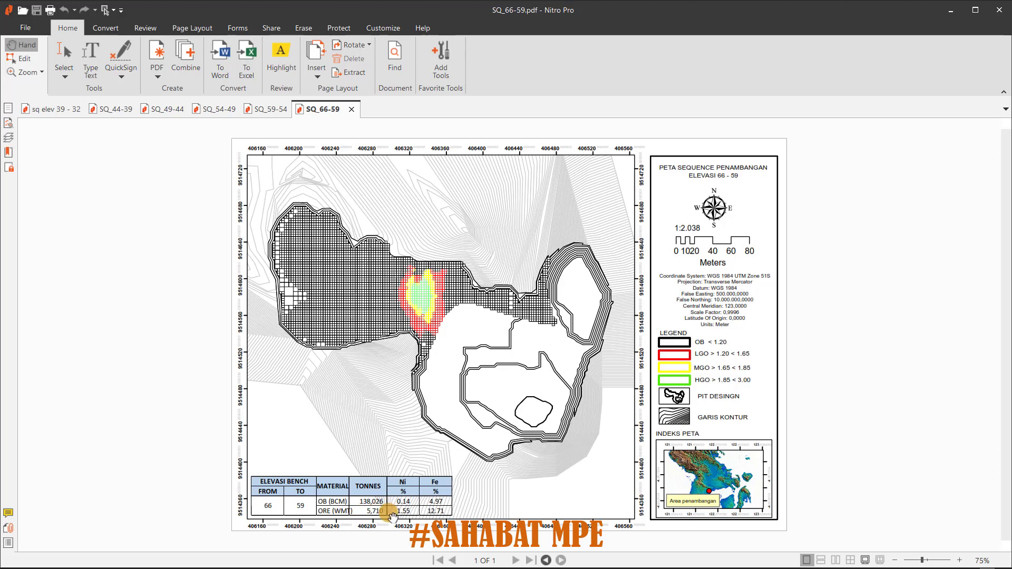
left_click(271, 109)
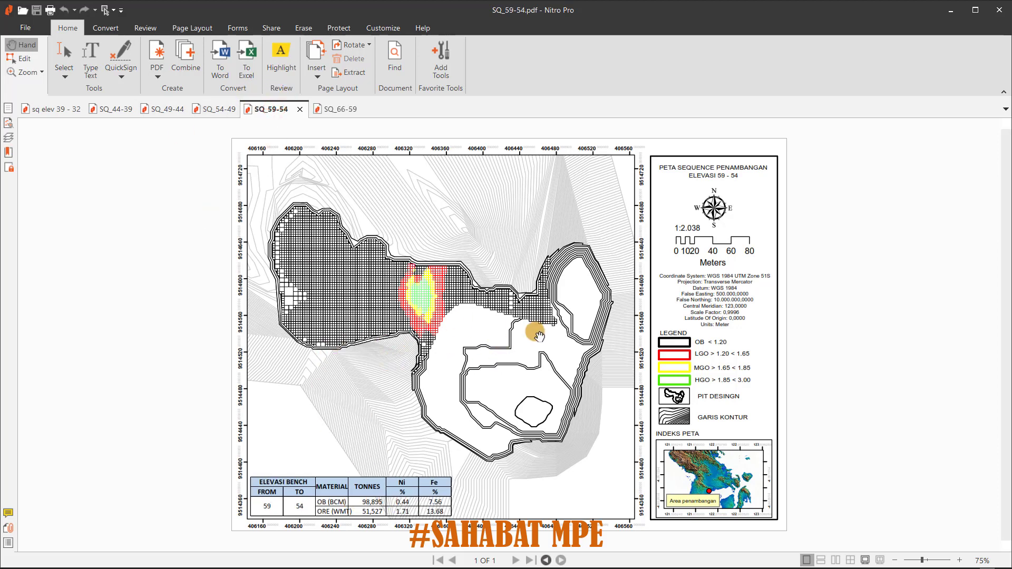
left_click(214, 108)
left_click(158, 109)
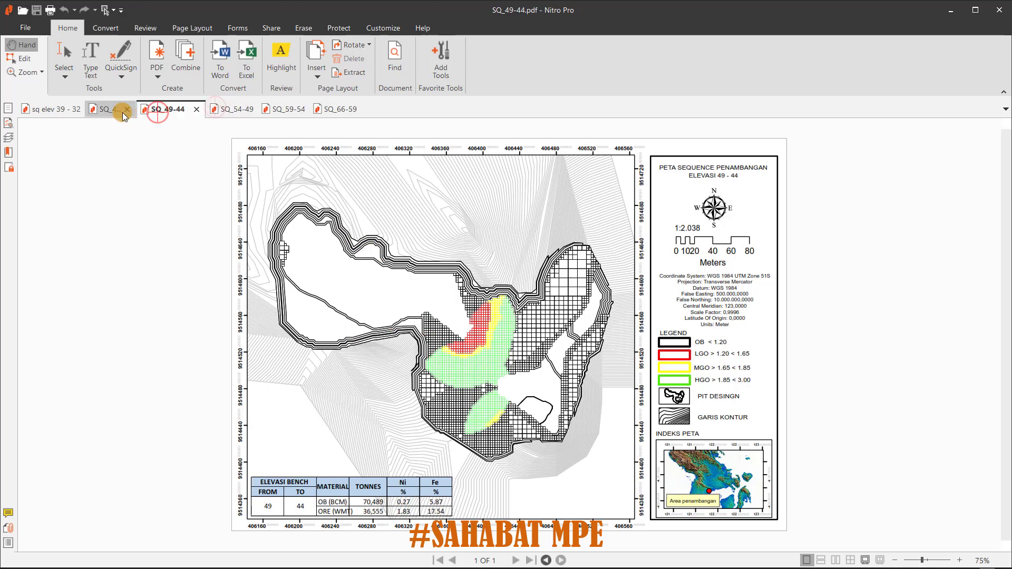
left_click(337, 109)
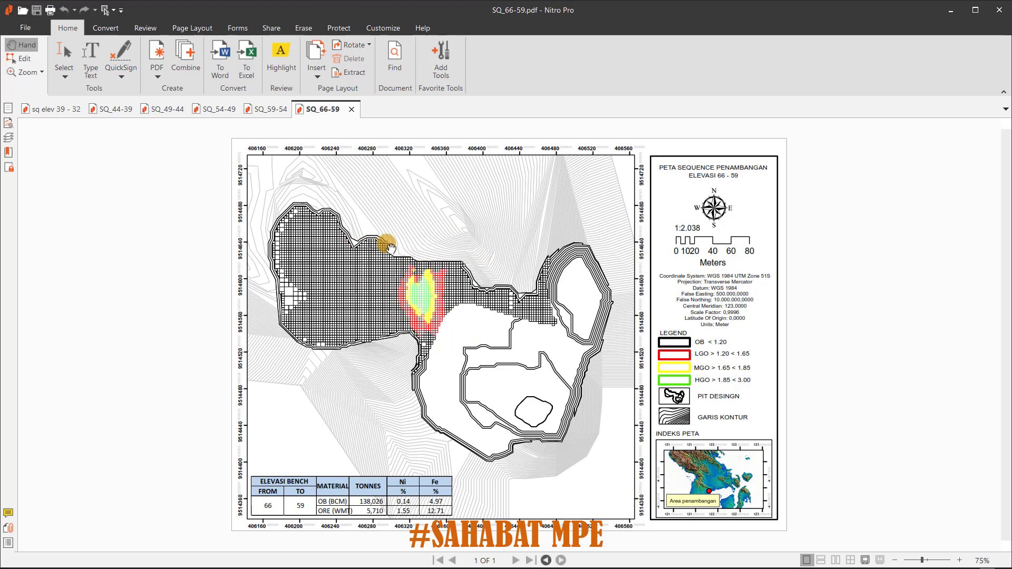
left_click(266, 109)
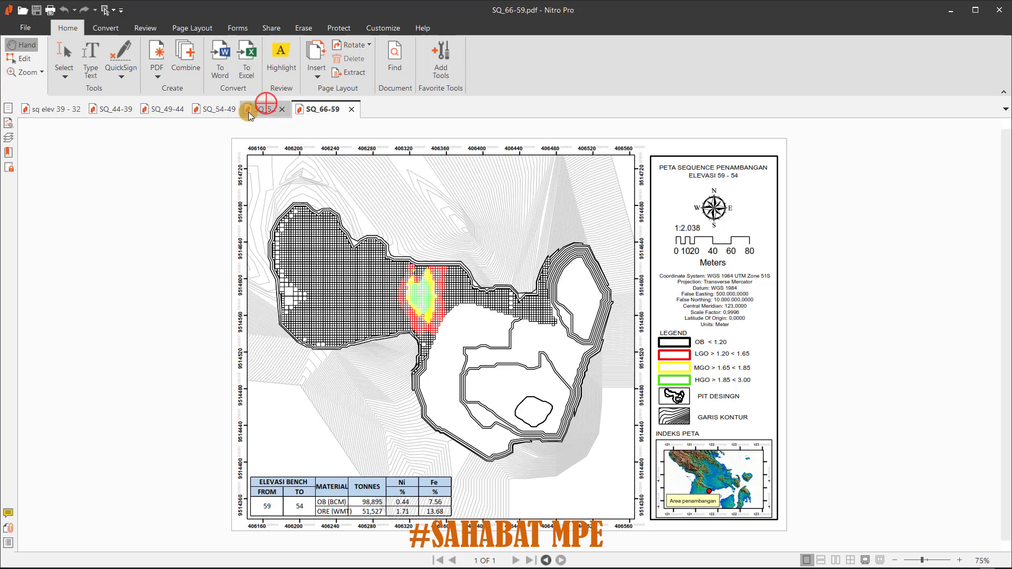
left_click(327, 112)
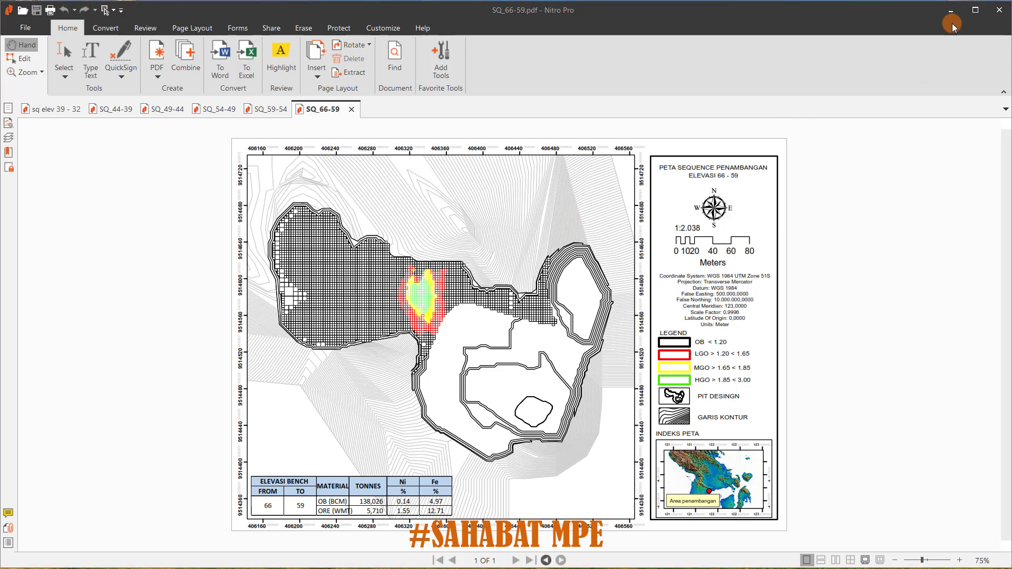
Minimize all open windows to show the Windows desktop.
key("super+d")
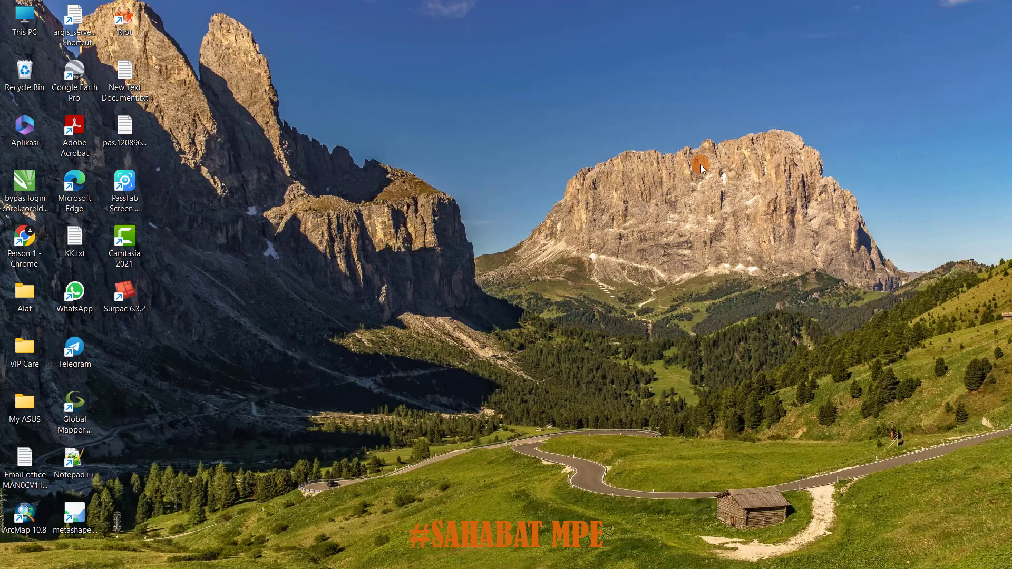
right_click(539, 222)
left_click(582, 274)
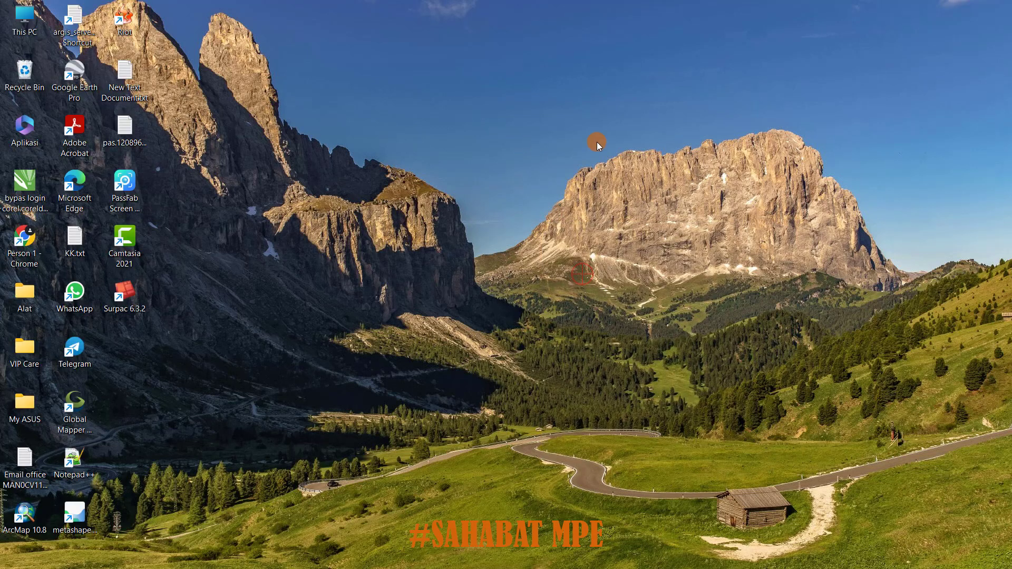